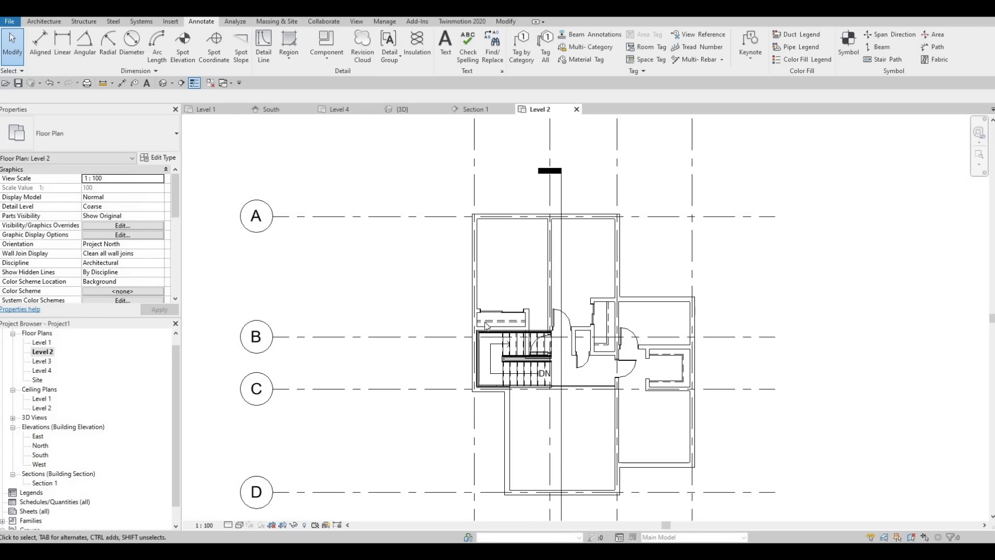
# Examine the Level 2 floor plan around the stair, doors and bedrooms to see where furniture is needed
pyautogui.scroll(2, 512, 325)
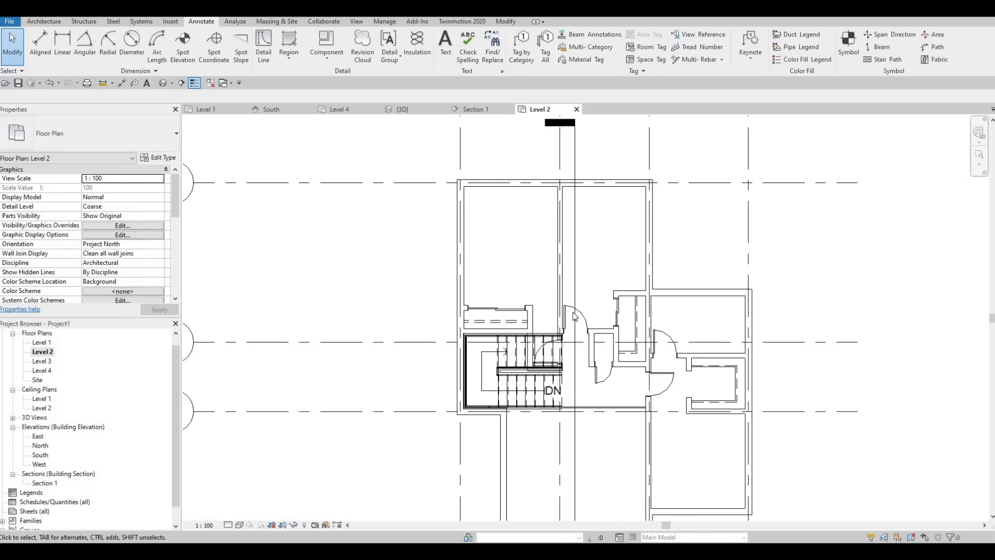
pyautogui.scroll(1, 657, 402)
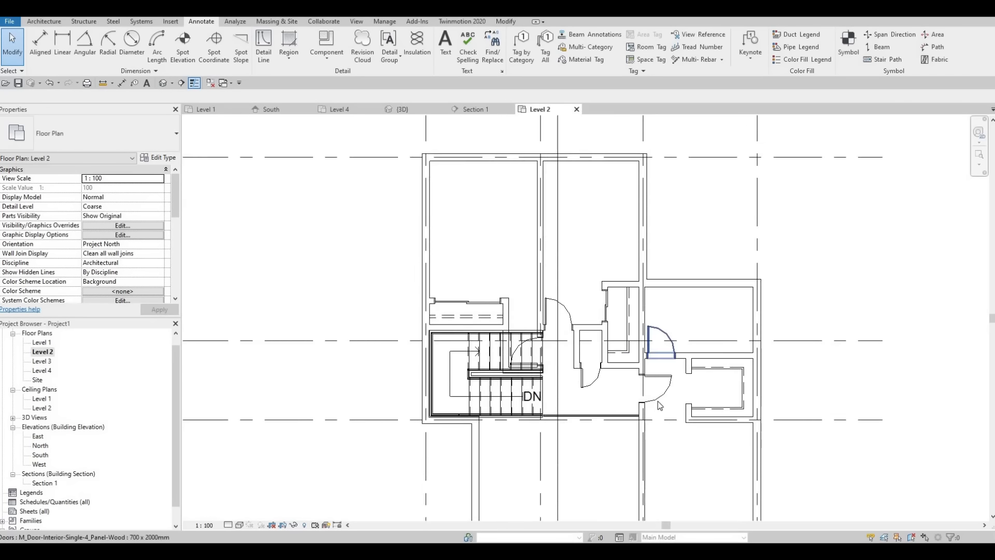
pyautogui.scroll(-1, 677, 390)
pyautogui.moveTo(678, 390); pyautogui.dragTo(626, 402, button='middle')
pyautogui.scroll(2, 654, 407)
pyautogui.scroll(1, 624, 365)
pyautogui.moveTo(625, 365); pyautogui.dragTo(588, 381, button='middle')
pyautogui.scroll(-1, 589, 385)
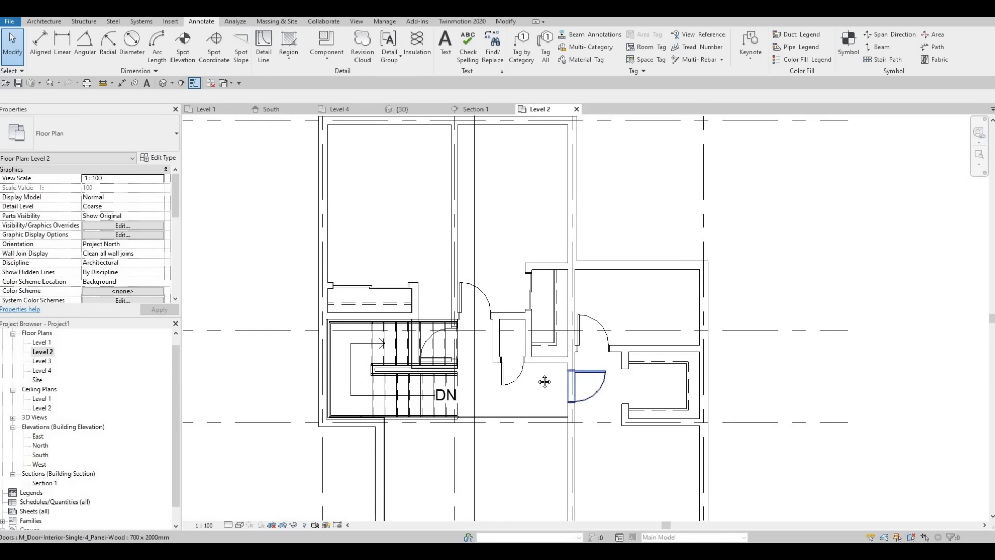
pyautogui.moveTo(478, 311); pyautogui.dragTo(490, 347, button='middle')
pyautogui.scroll(1, 507, 313)
pyautogui.scroll(-2, 518, 316)
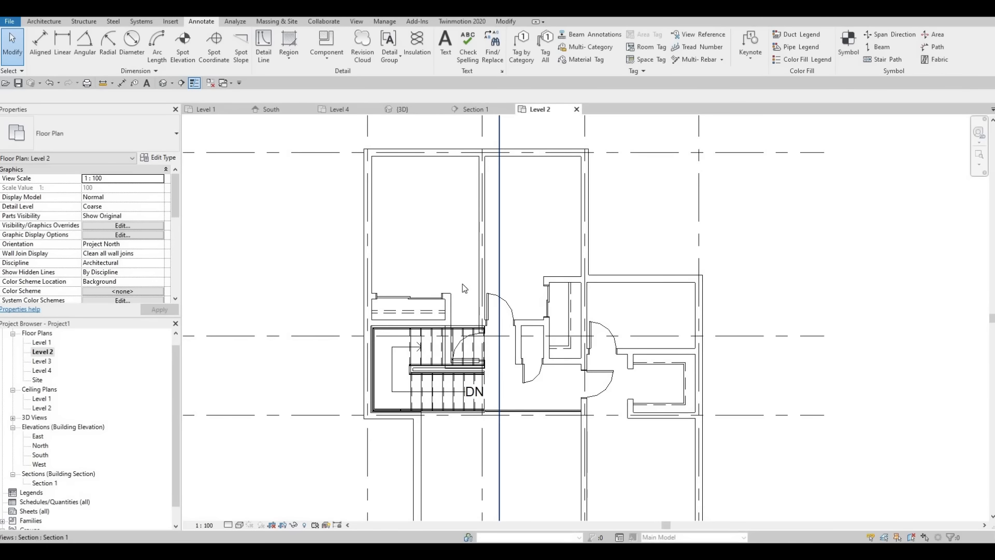
# Load the M_Bed-Box family from the Beds folder of the Canada furniture library
pyautogui.click(178, 44)
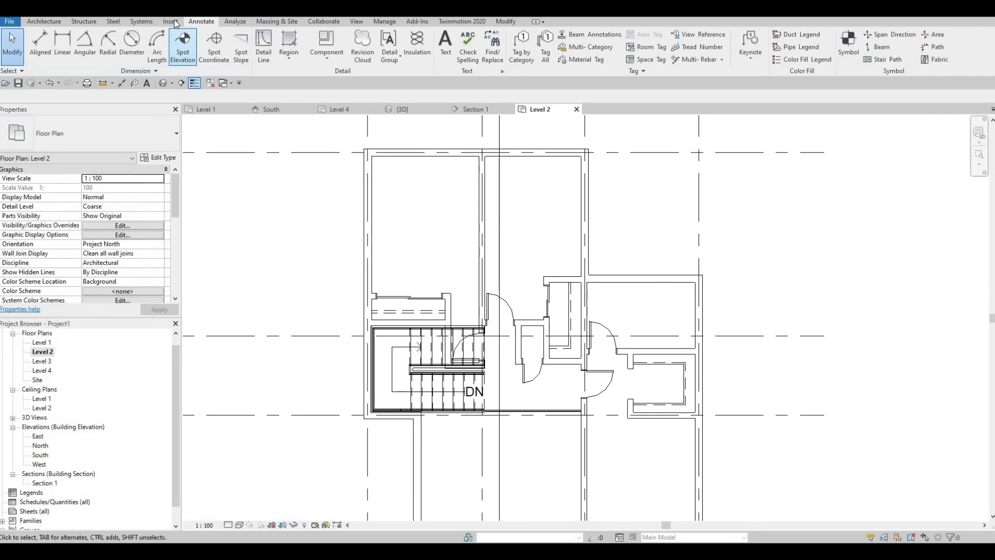
pyautogui.scroll(1, 407, 47)
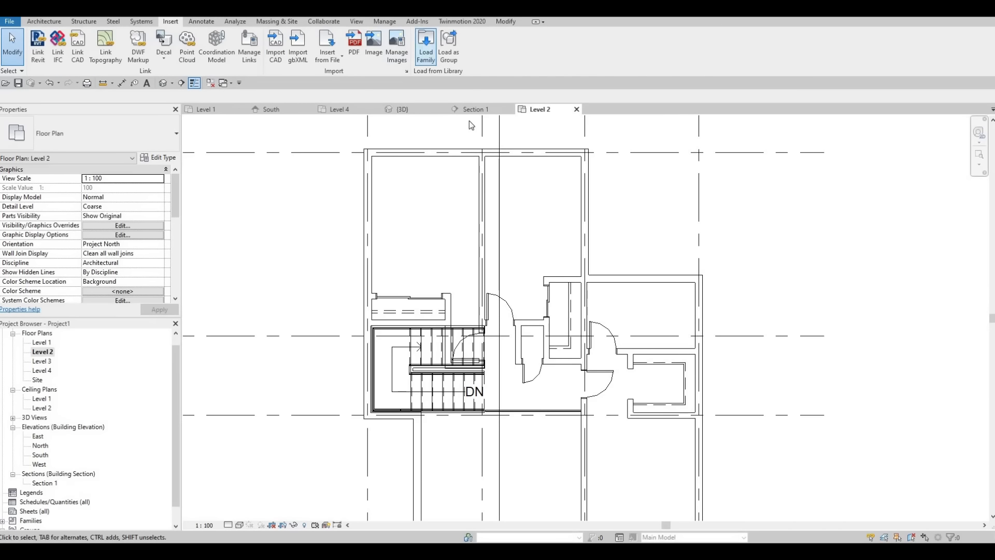
pyautogui.click(430, 119)
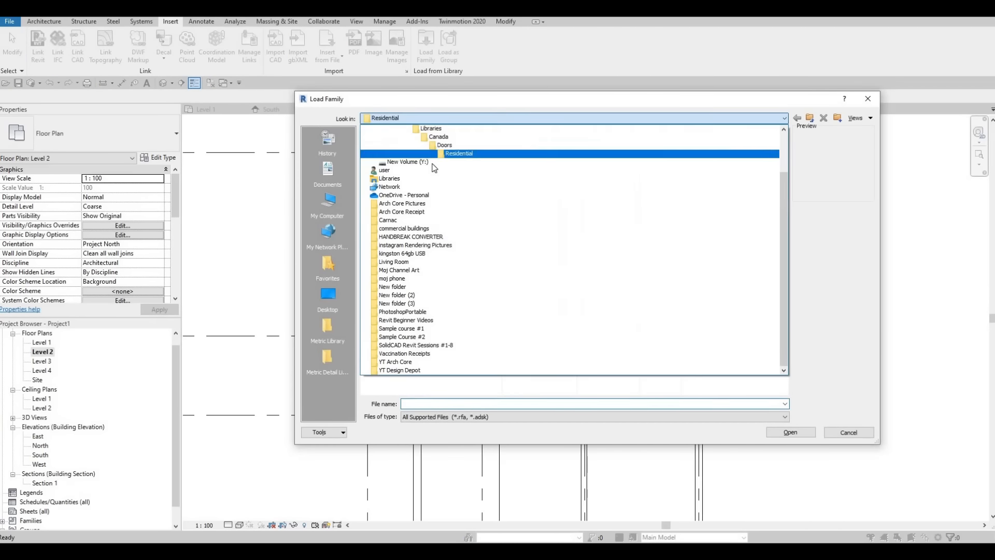
pyautogui.scroll(1, 437, 165)
pyautogui.scroll(1, 439, 166)
pyautogui.click(438, 164)
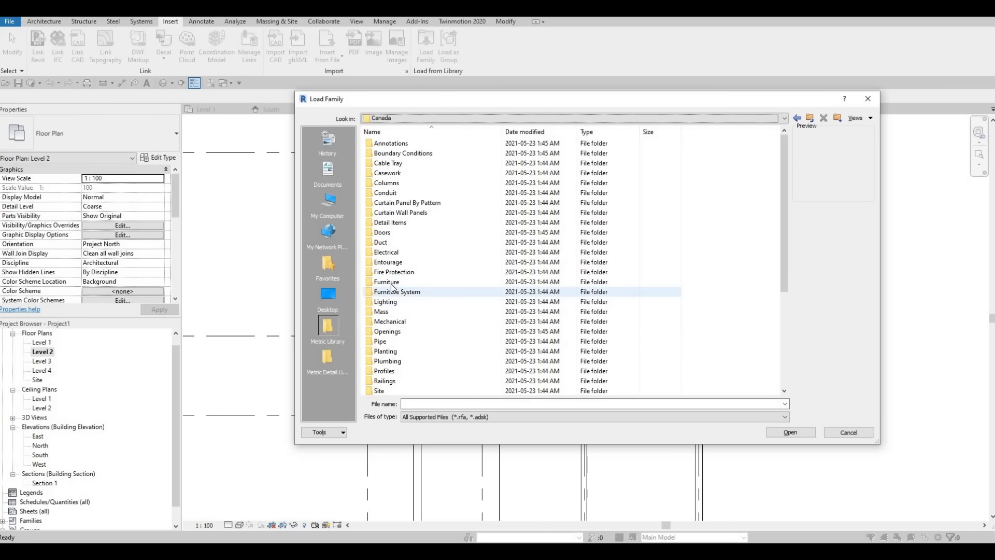
pyautogui.doubleClick(394, 282)
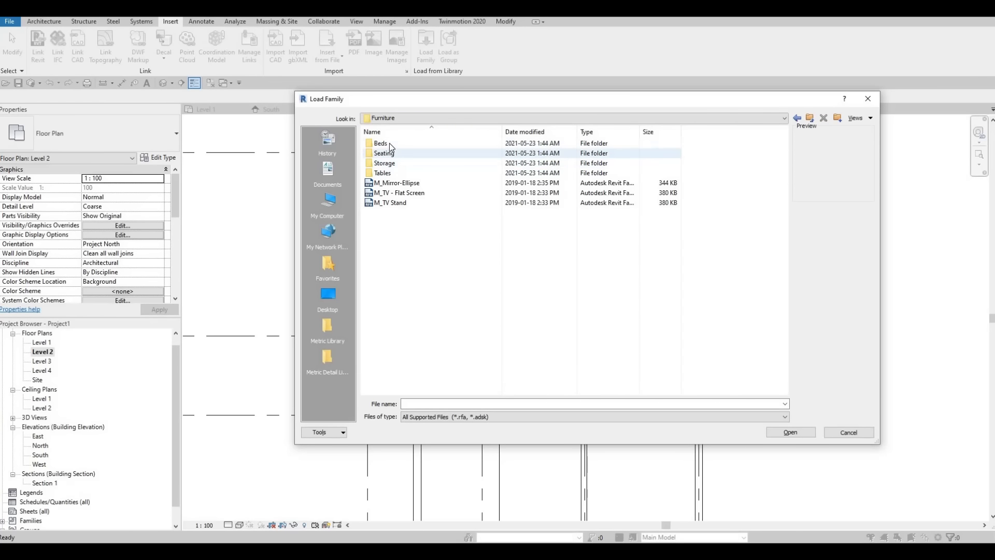
pyautogui.doubleClick(390, 144)
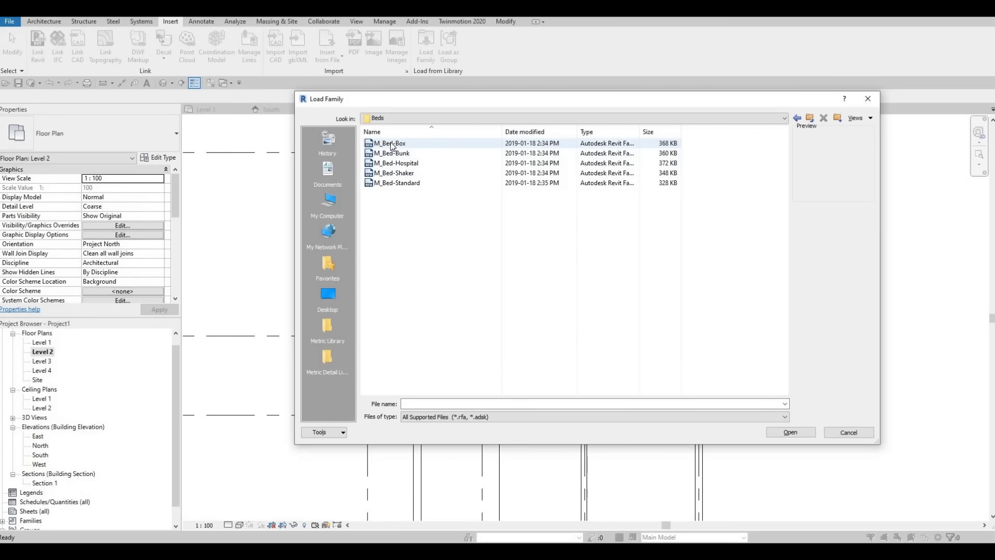
pyautogui.click(791, 432)
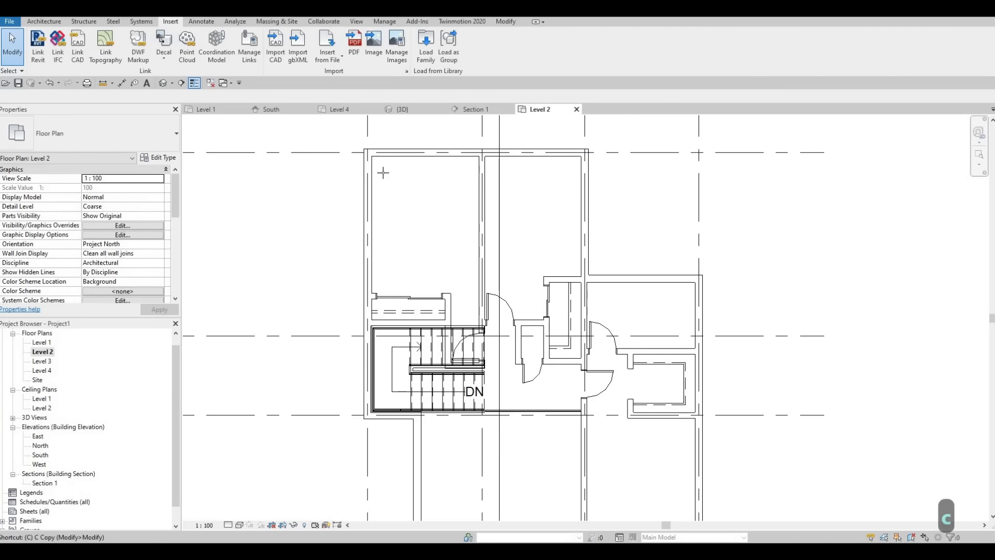
# Place a 1346 x 1880mm - Double M_Bed-Box in the upper middle bedroom, rotated with its head at the right-hand exterior wall
pyautogui.press('c')
pyautogui.press('m')
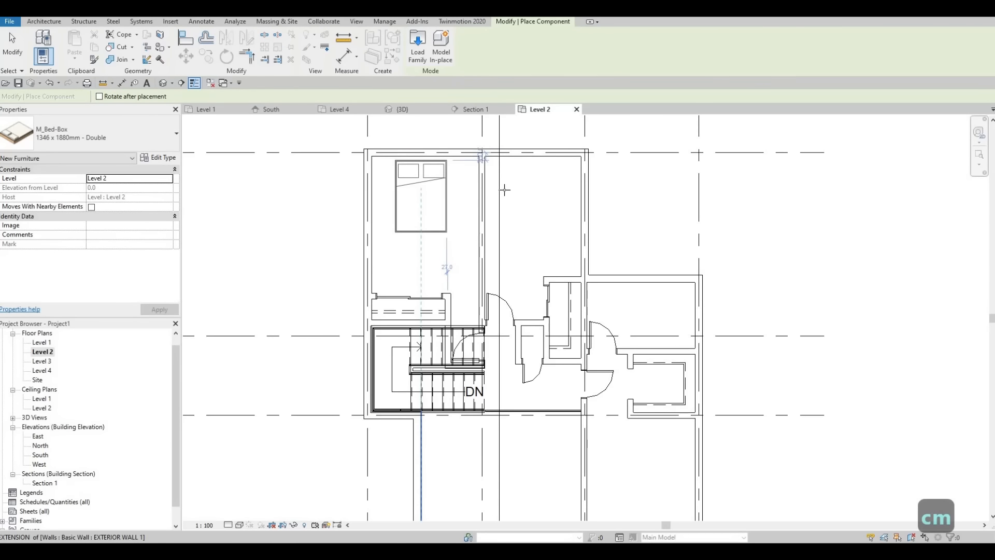
pyautogui.press('space')
pyautogui.press('space')
pyautogui.press('space')
pyautogui.press('space')
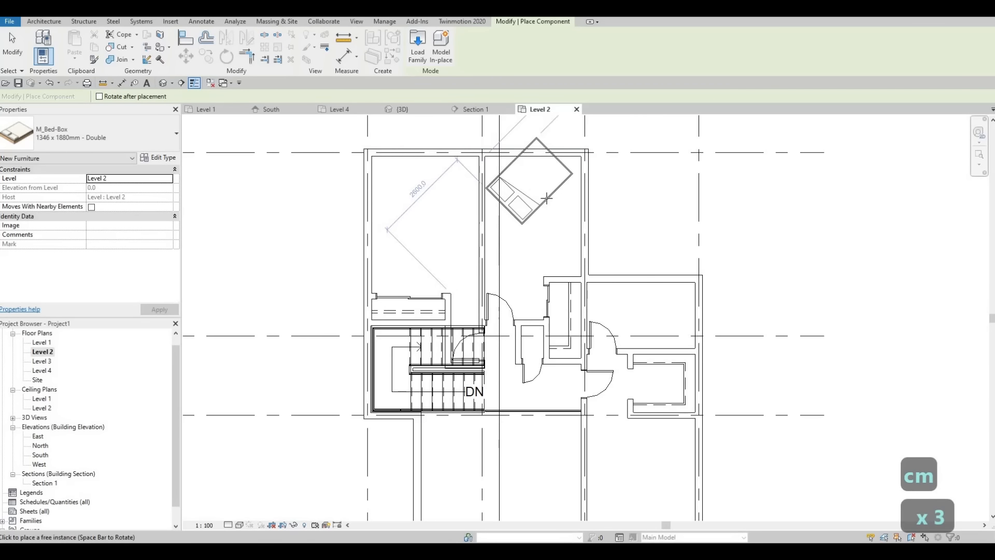
pyautogui.press('space')
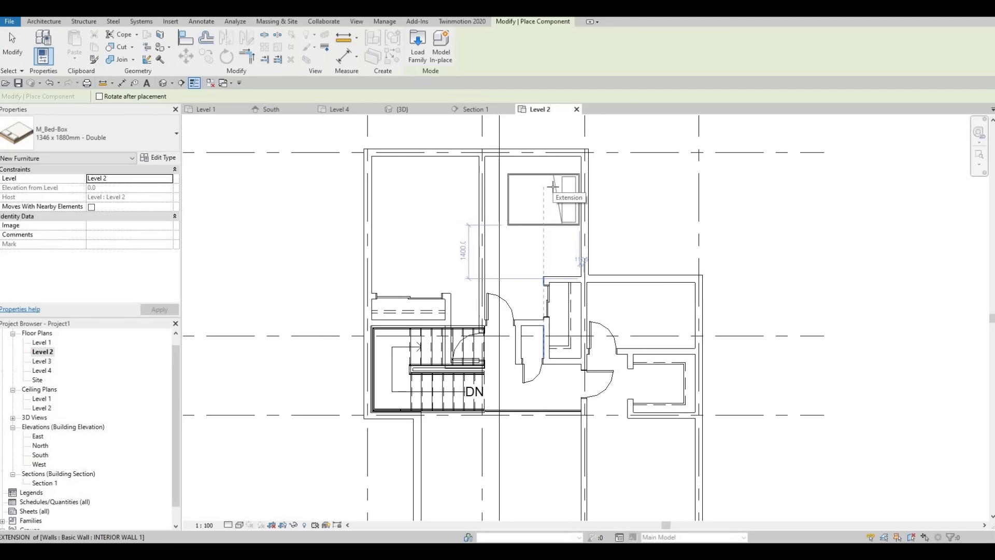
pyautogui.press('space')
pyautogui.press('space')
pyautogui.press('space')
pyautogui.press('space')
pyautogui.press('space')
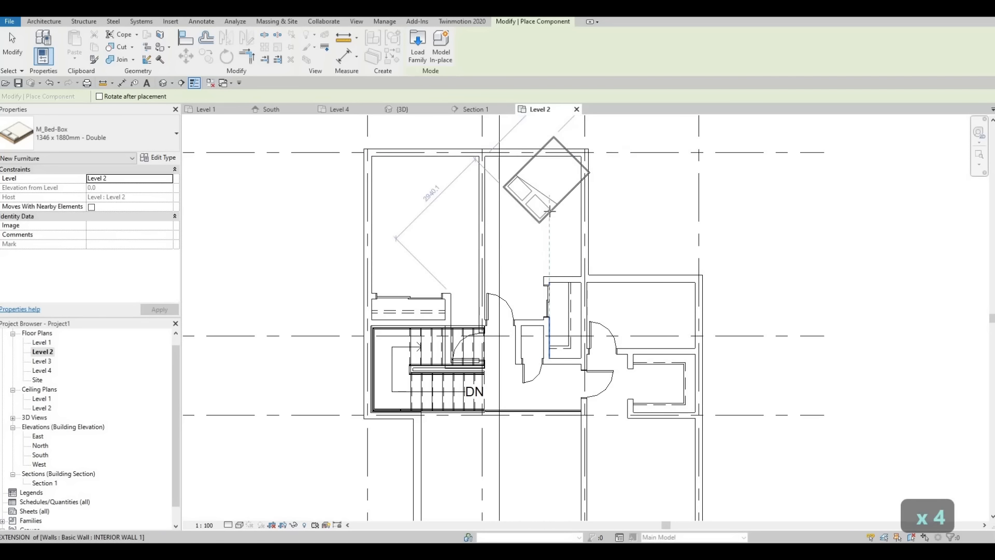
pyautogui.press('space')
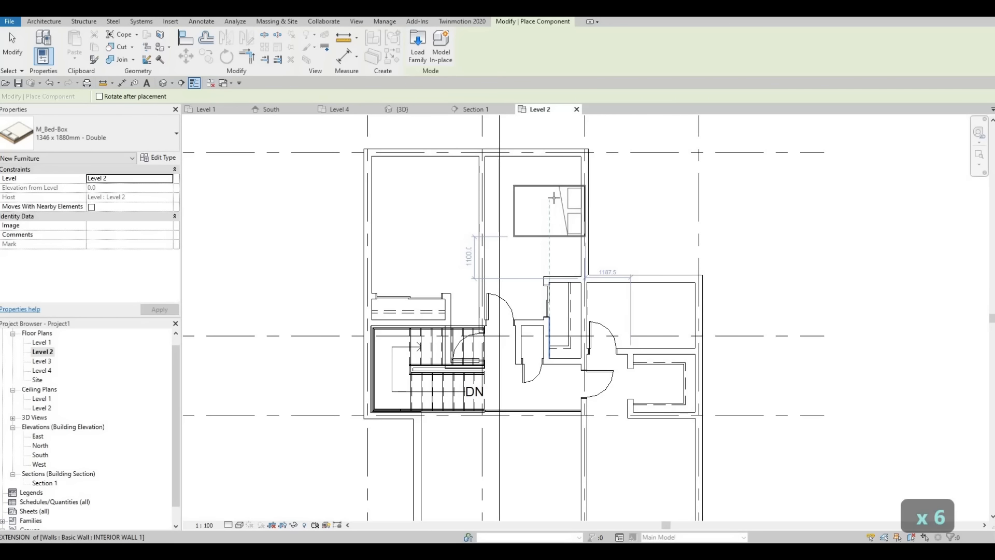
pyautogui.press('space')
pyautogui.press('space')
pyautogui.press('space')
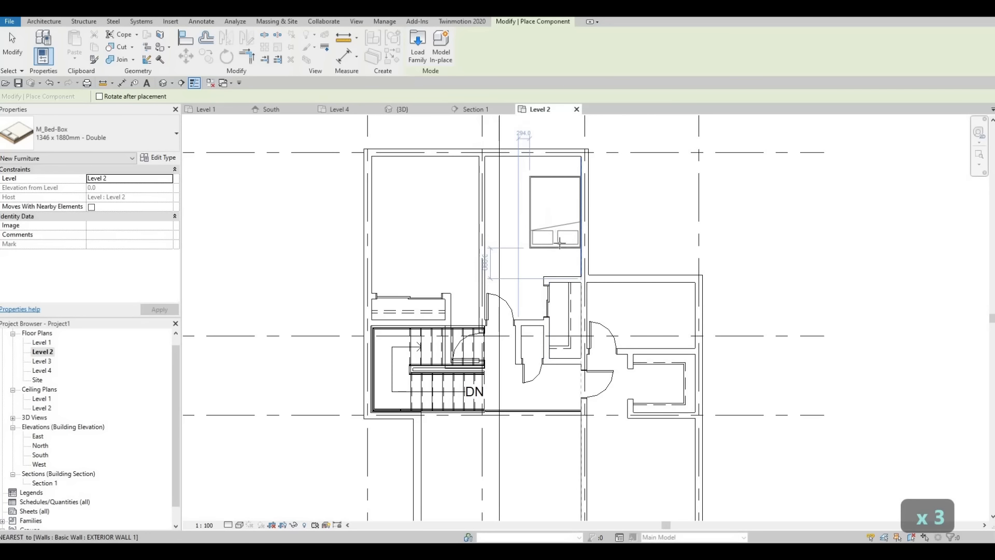
pyautogui.press('space')
pyautogui.press('space')
pyautogui.press('space')
pyautogui.press('space')
pyautogui.press('space')
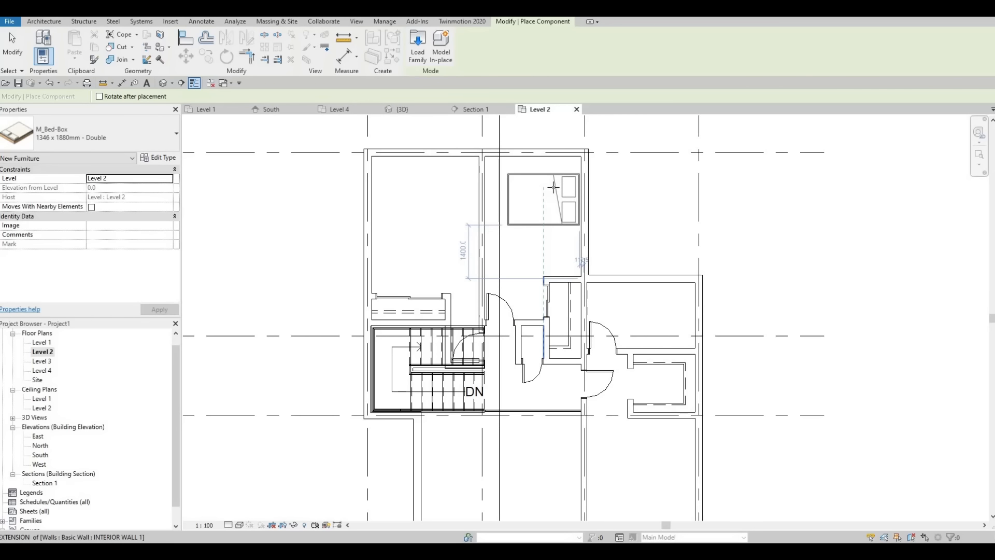
pyautogui.click(479, 212)
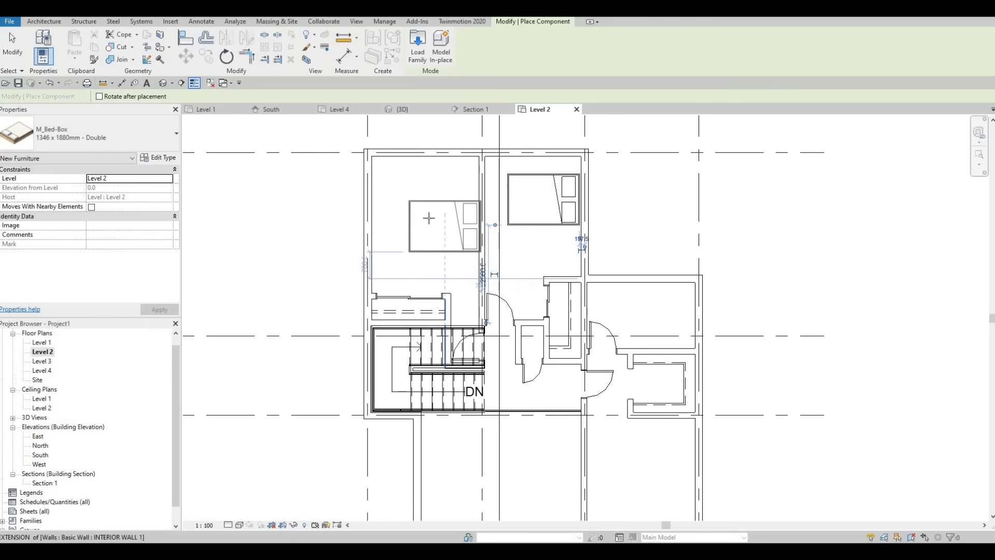
# Place a second double bed in the upper-left bedroom, rotated with its head against the left exterior wall
pyautogui.press('space')
pyautogui.press('space')
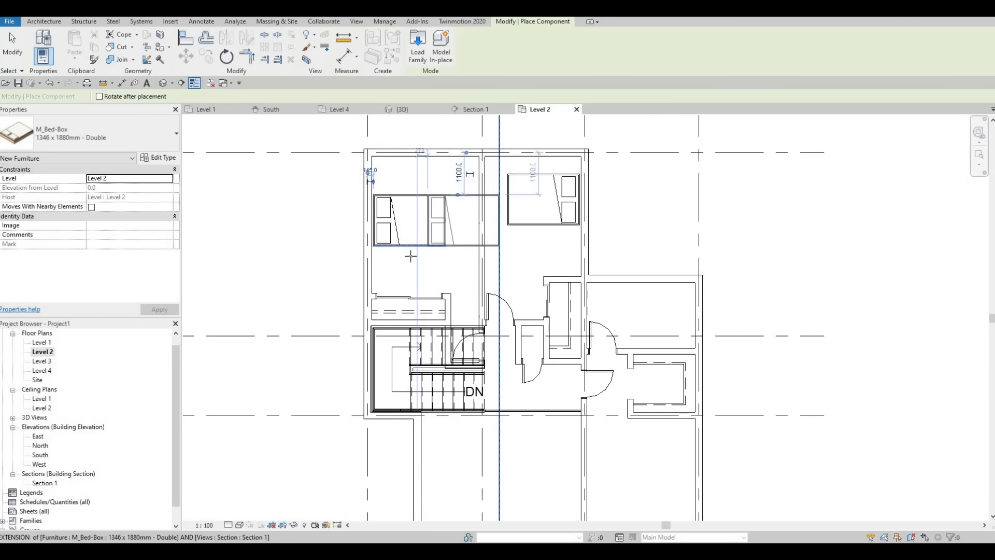
pyautogui.click(449, 236)
pyautogui.press('Escape')
pyautogui.press('Escape')
# Nudge the upper-left bedroom's bed slightly down, away from grid A
pyautogui.click(409, 247)
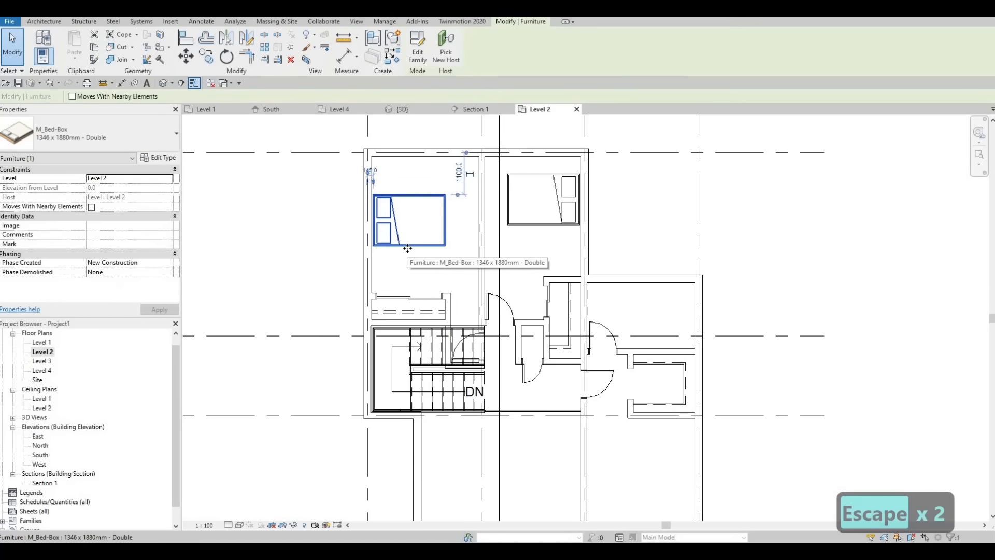
pyautogui.press('Down')
pyautogui.press('Down')
pyautogui.press('Escape')
pyautogui.press('Escape')
# Change the upper middle bedroom's bed to the 0965 x 1880mm - Twin type
pyautogui.click(543, 223)
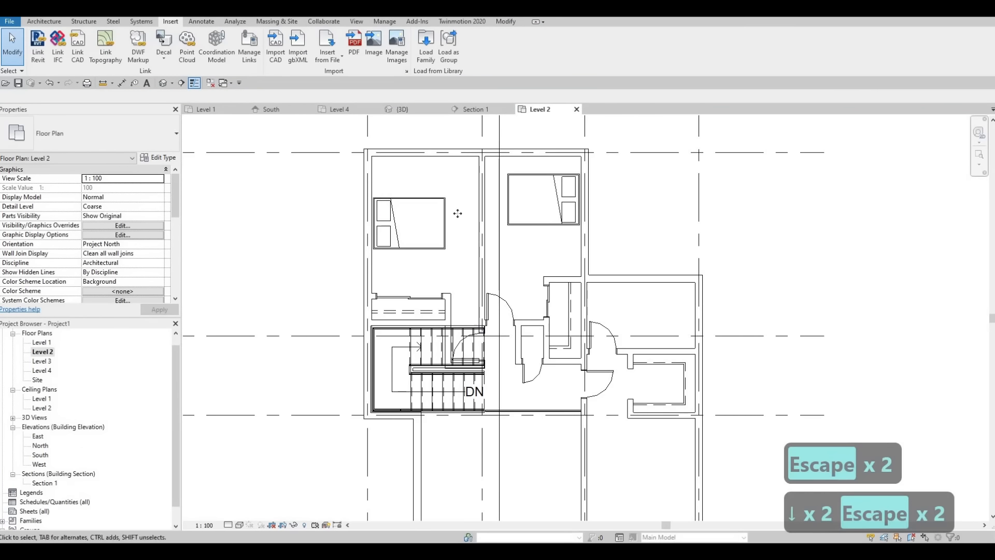
pyautogui.click(77, 146)
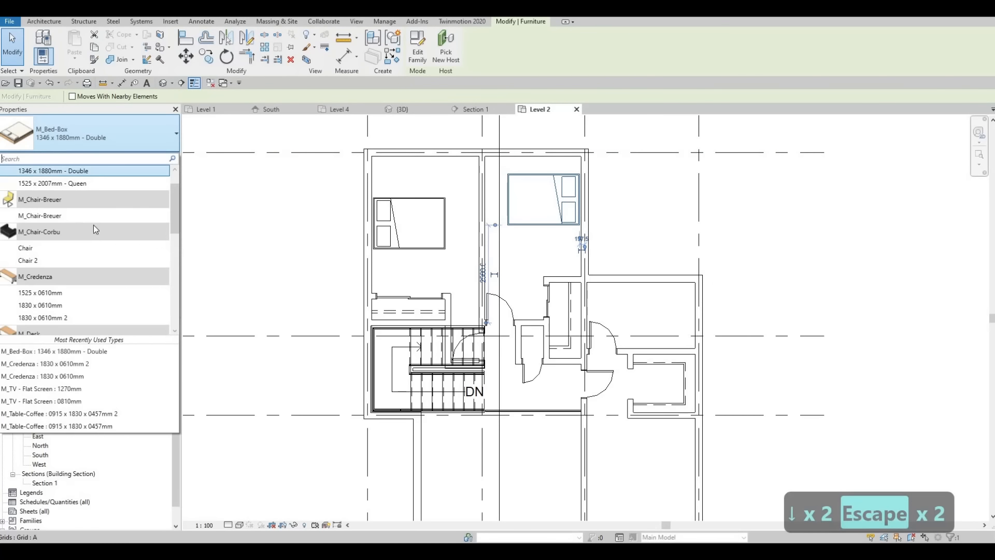
pyautogui.scroll(1, 84, 192)
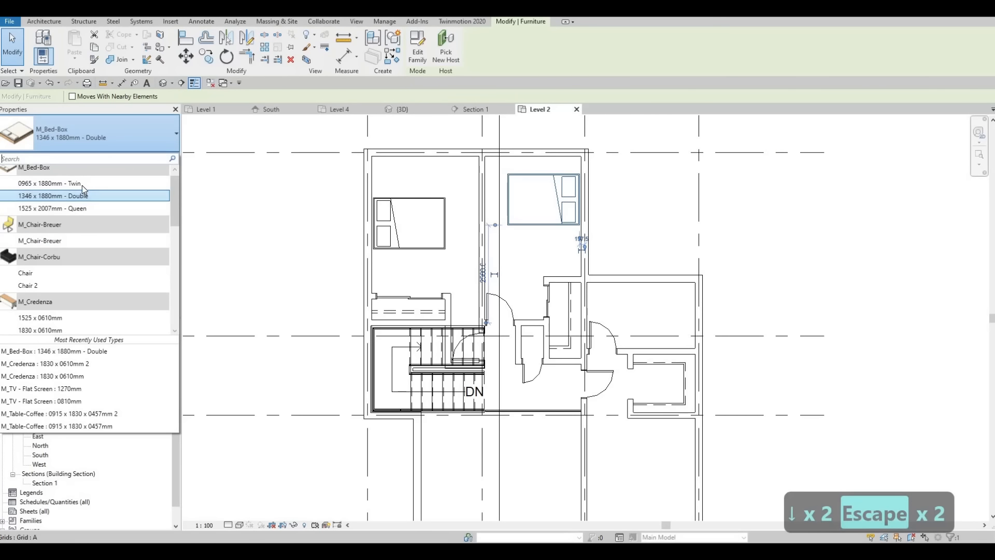
pyautogui.click(82, 185)
pyautogui.press('Escape')
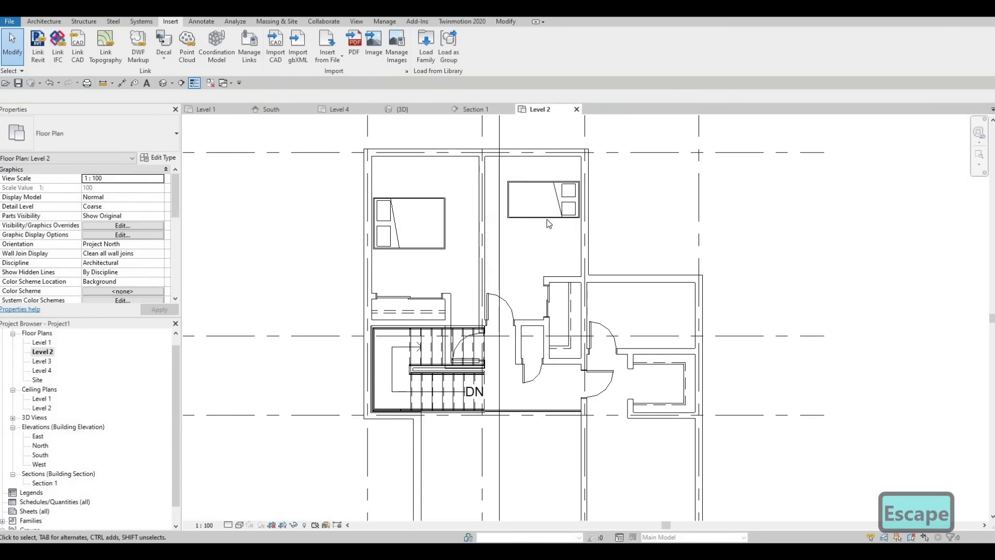
# Switch the upper middle bedroom's bed back to the 1346 x 1880mm - Double type
pyautogui.click(548, 223)
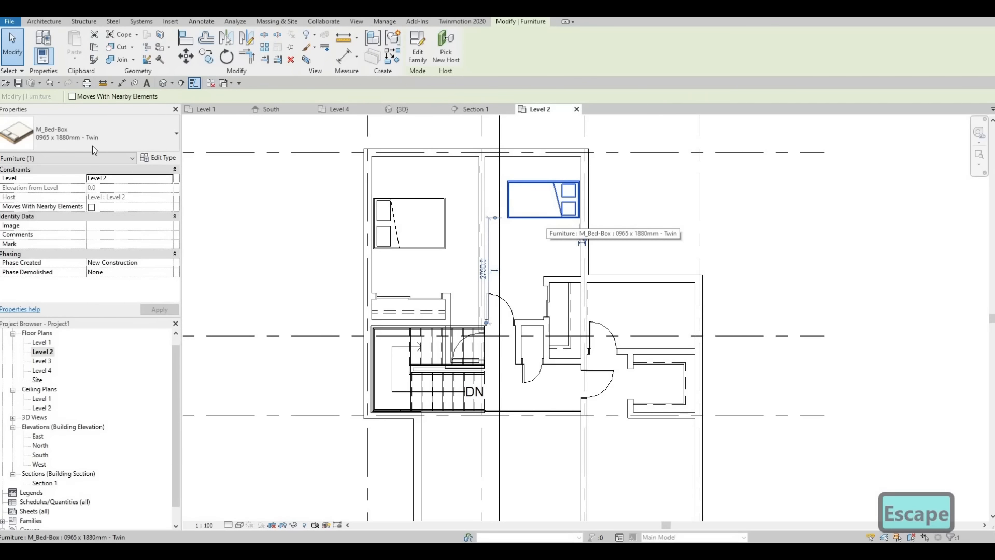
pyautogui.click(77, 140)
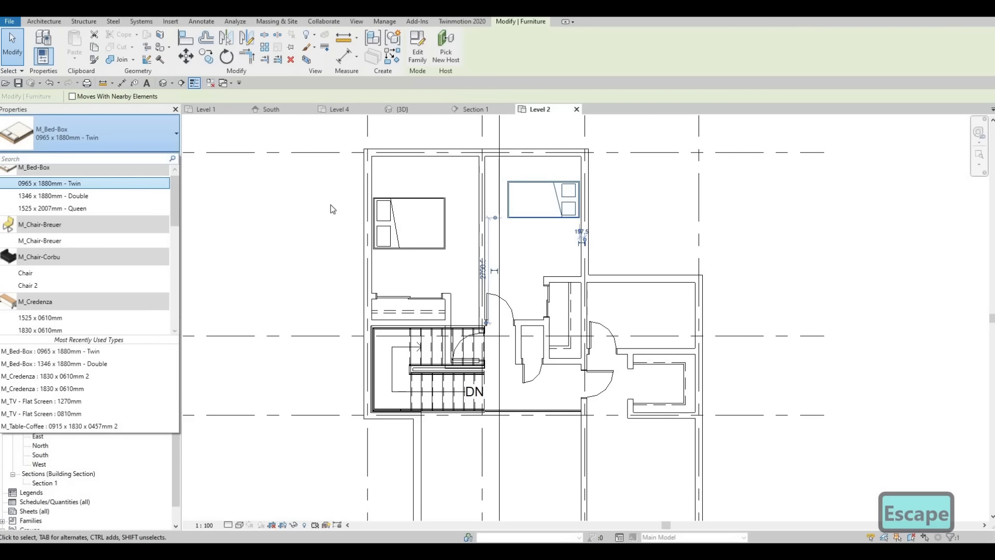
pyautogui.click(52, 196)
pyautogui.press('Escape')
pyautogui.press('Escape')
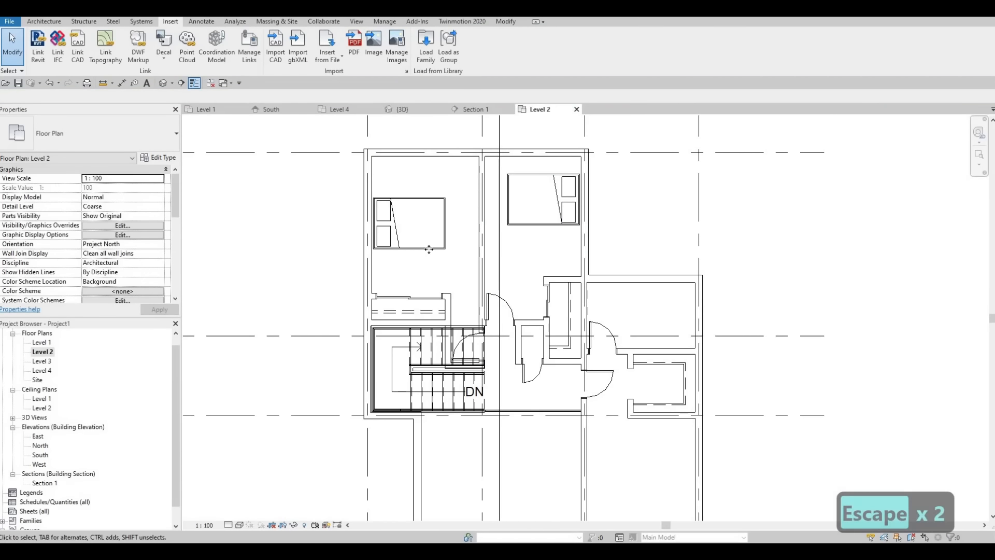
# Create a similar double bed from the upper-left one and place it in the lower-right bedroom, head against the right exterior wall
pyautogui.click(428, 249)
pyautogui.press('c')
pyautogui.press('s')
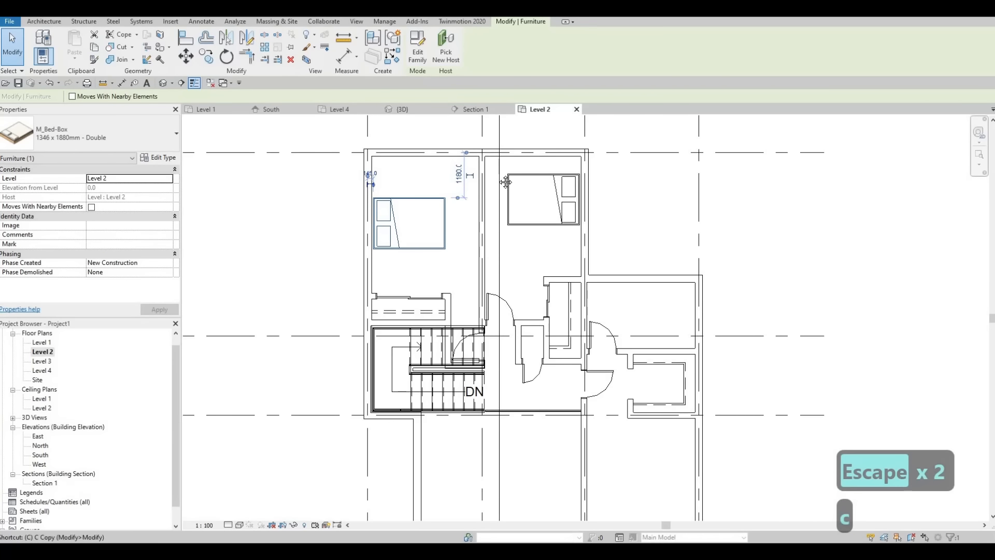
pyautogui.moveTo(669, 472); pyautogui.dragTo(555, 271, button='middle')
pyautogui.press('space')
pyautogui.press('space')
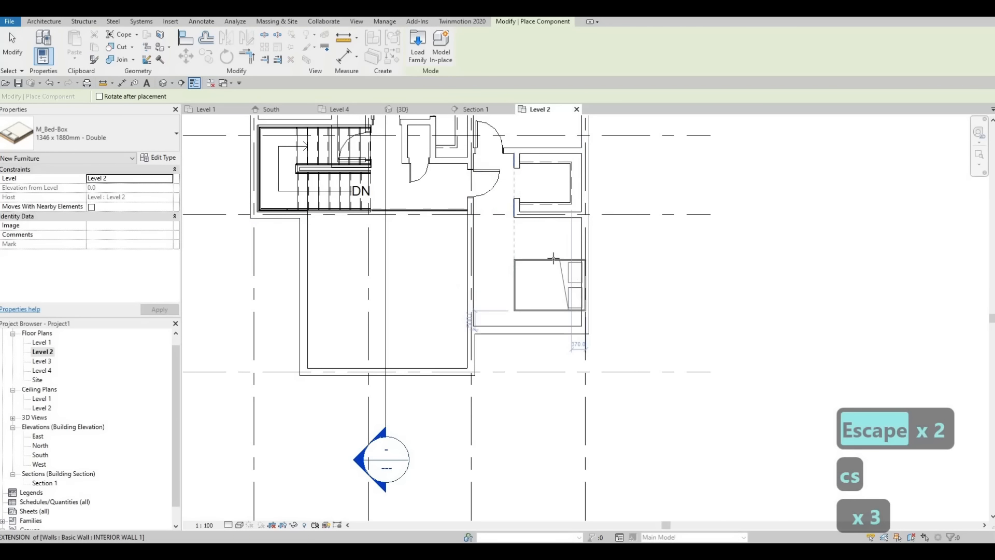
pyautogui.click(546, 280)
pyautogui.press('Escape')
pyautogui.press('Escape')
pyautogui.press('Escape')
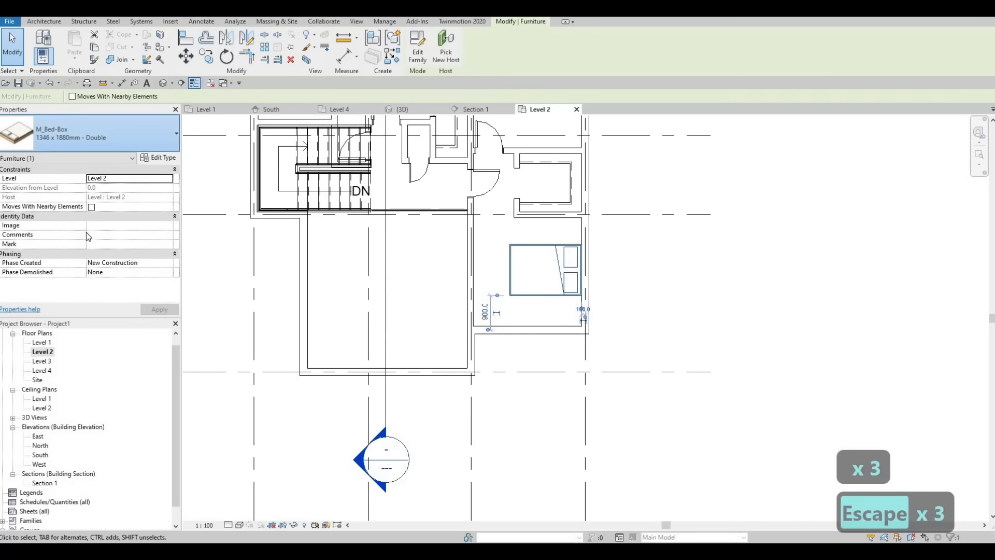
# Change the lower-right bedroom's bed to the 1525 x 2007mm - Queen type
pyautogui.click(120, 144)
pyautogui.click(52, 192)
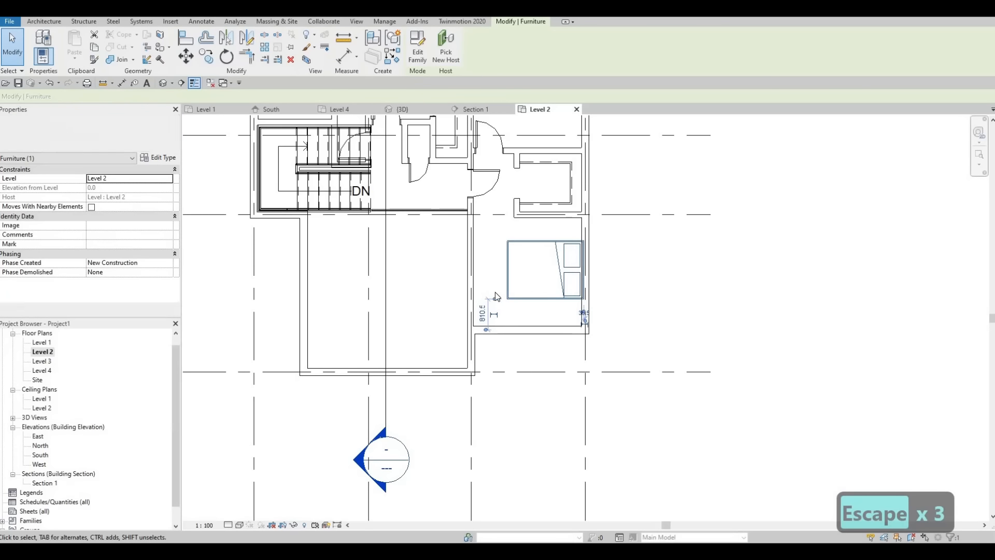
pyautogui.press('Escape')
pyautogui.press('Escape')
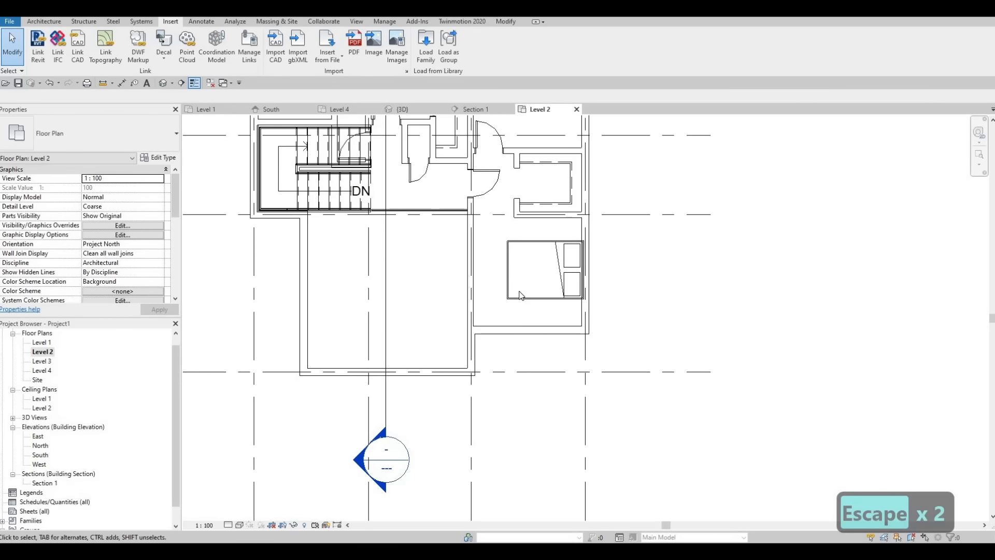
# Nudge the queen bed slightly left so that its head clears the exterior wall
pyautogui.click(521, 300)
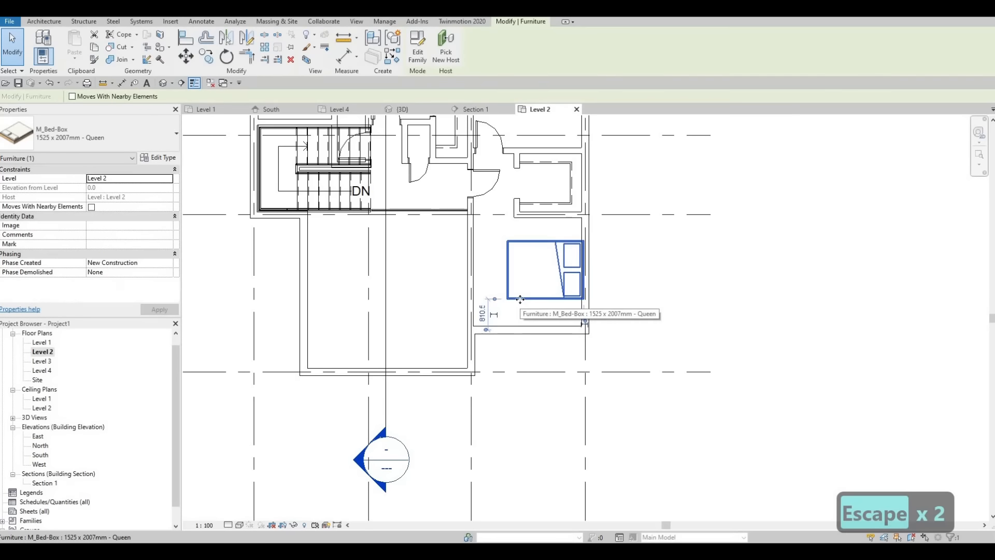
pyautogui.press('Left')
pyautogui.press('Left')
pyautogui.press('Left')
pyautogui.press('Right')
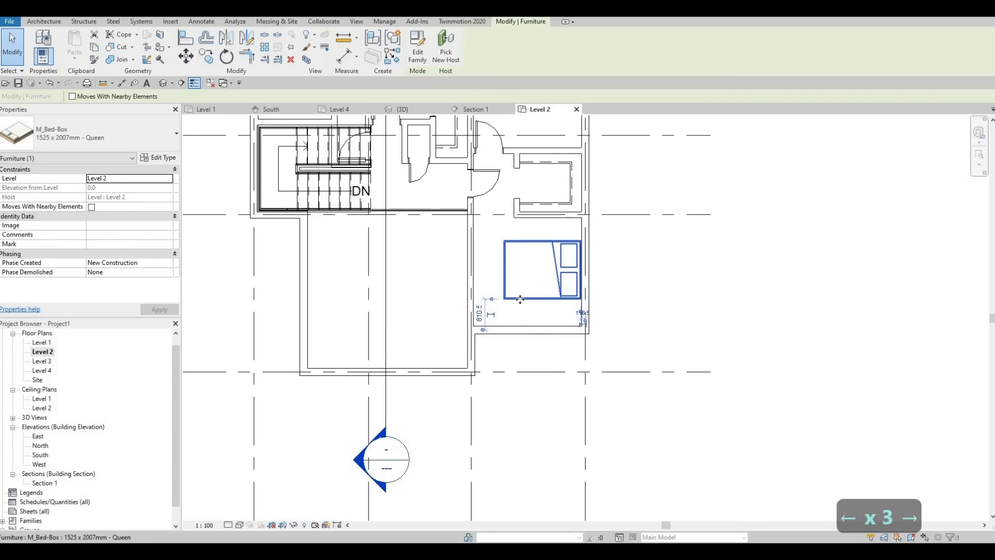
# Nudge the lower-right bedroom's queen bed slightly downward and deselect it
pyautogui.press('Down')
pyautogui.press('Escape')
pyautogui.press('Escape')
pyautogui.press('Escape')
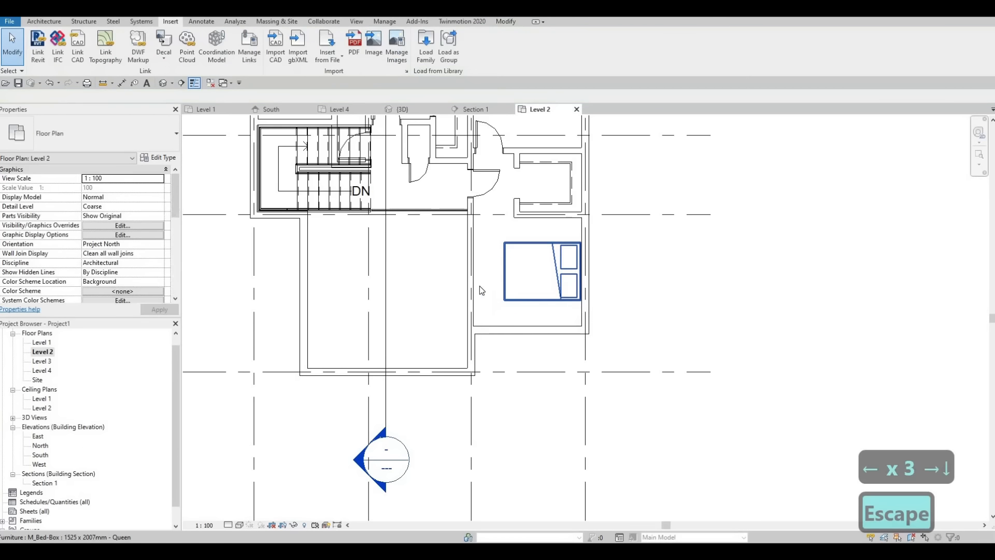
# Create a similar detail line from the upper middle closet's dashed <Demolished> line and draw it wall to wall across the small hallway closet
pyautogui.scroll(-2, 511, 344)
pyautogui.moveTo(479, 267); pyautogui.dragTo(488, 336, button='middle')
pyautogui.scroll(-1, 493, 337)
pyautogui.scroll(8, 479, 283)
pyautogui.scroll(1, 469, 278)
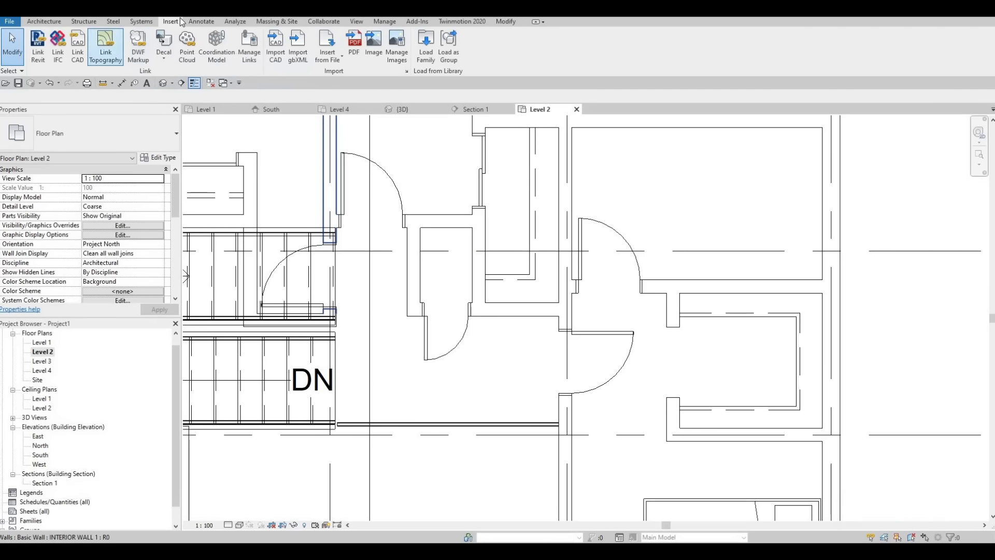
pyautogui.click(198, 20)
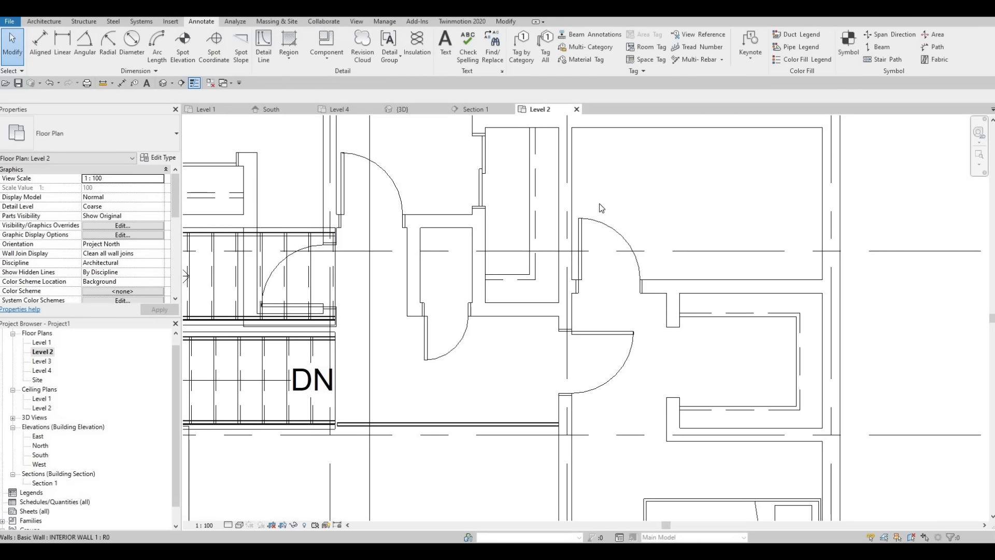
pyautogui.press('Escape')
pyautogui.press('Escape')
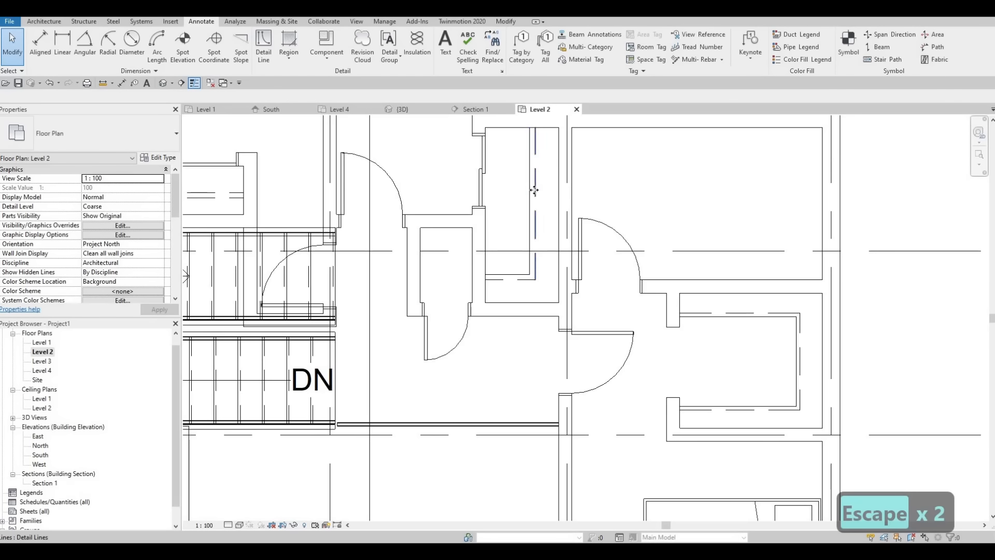
pyautogui.click(534, 190)
pyautogui.press('c')
pyautogui.press('s')
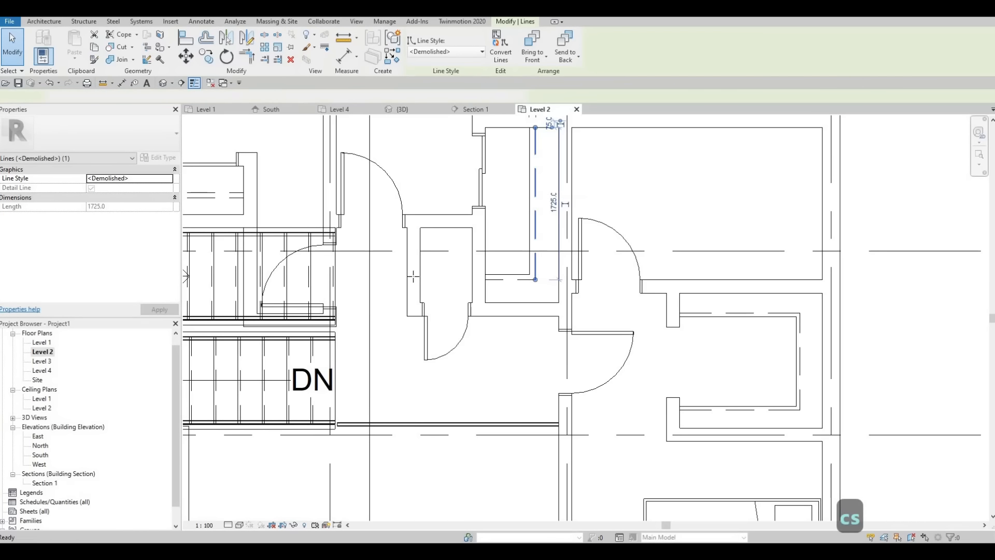
pyautogui.click(420, 273)
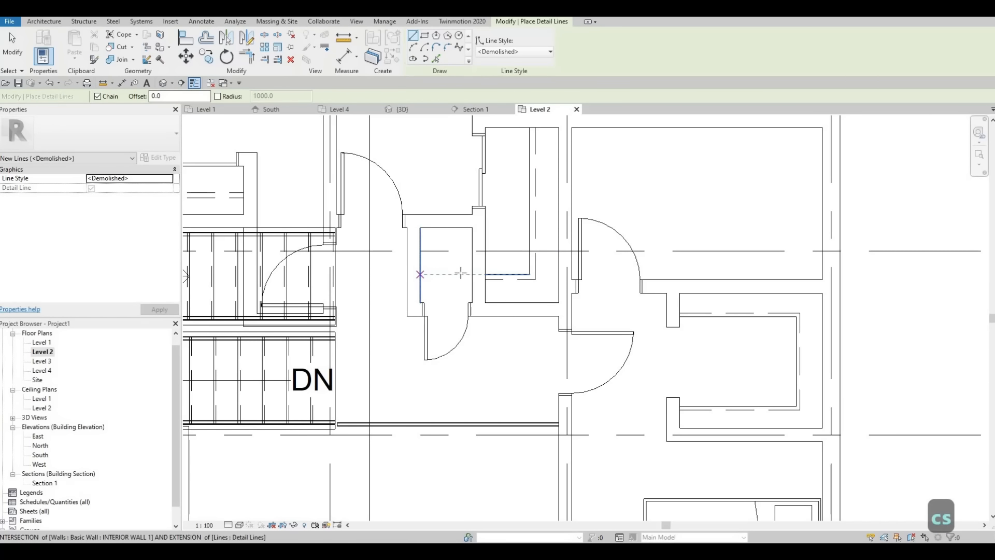
pyautogui.click(472, 274)
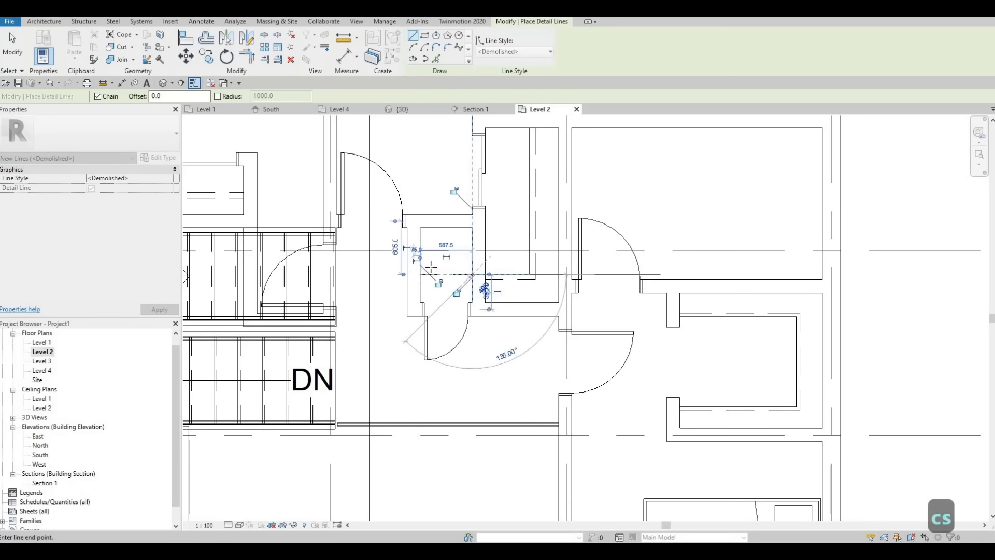
pyautogui.press('Escape')
pyautogui.press('Escape')
# Create a similar Thin Lines detail line and draw it across the small hallway closet just below the dashed line, extending its end to the right wall
pyautogui.scroll(3, 468, 259)
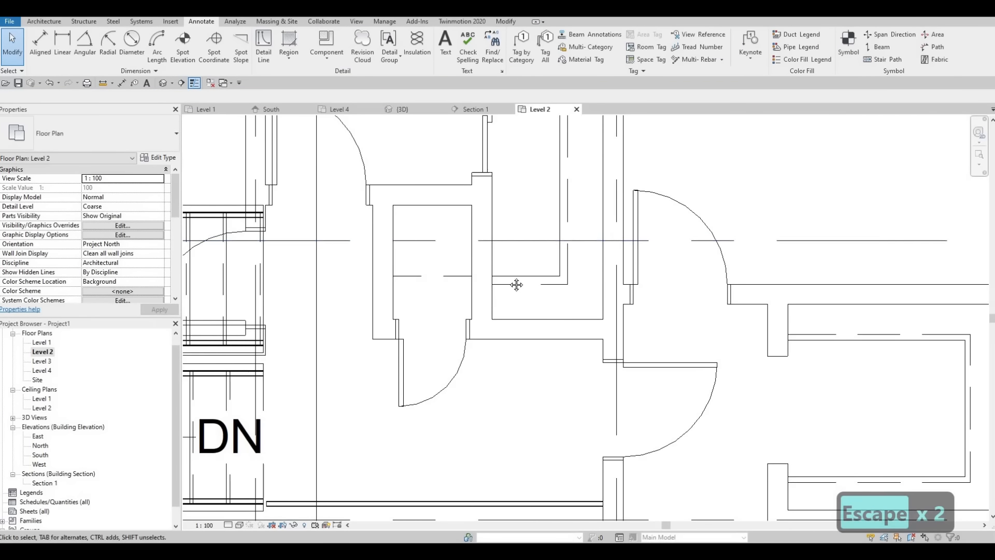
pyautogui.scroll(-3, 516, 285)
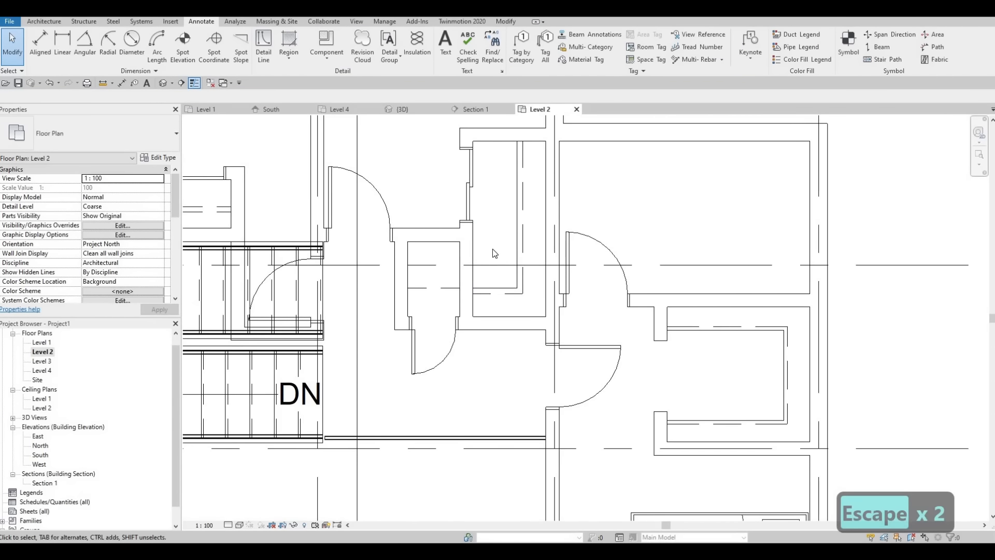
pyautogui.click(488, 264)
pyautogui.press('c')
pyautogui.press('s')
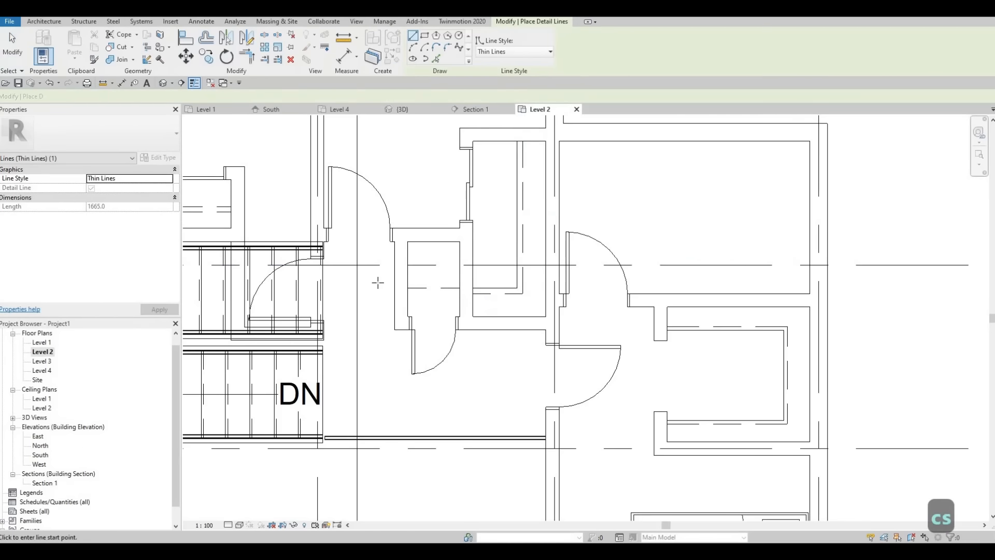
pyautogui.scroll(4, 378, 282)
pyautogui.click(375, 291)
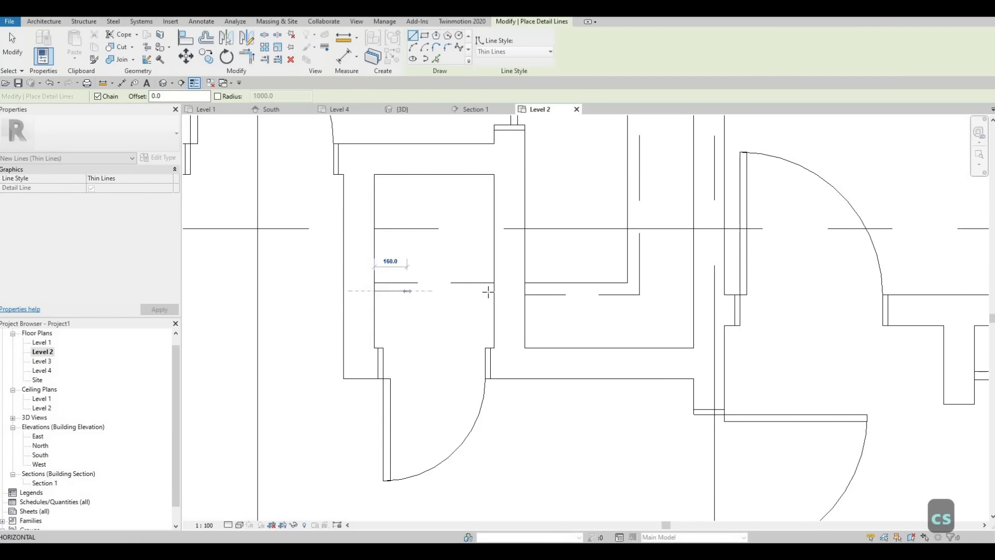
pyautogui.click(490, 291)
pyautogui.press('Escape')
pyautogui.press('Escape')
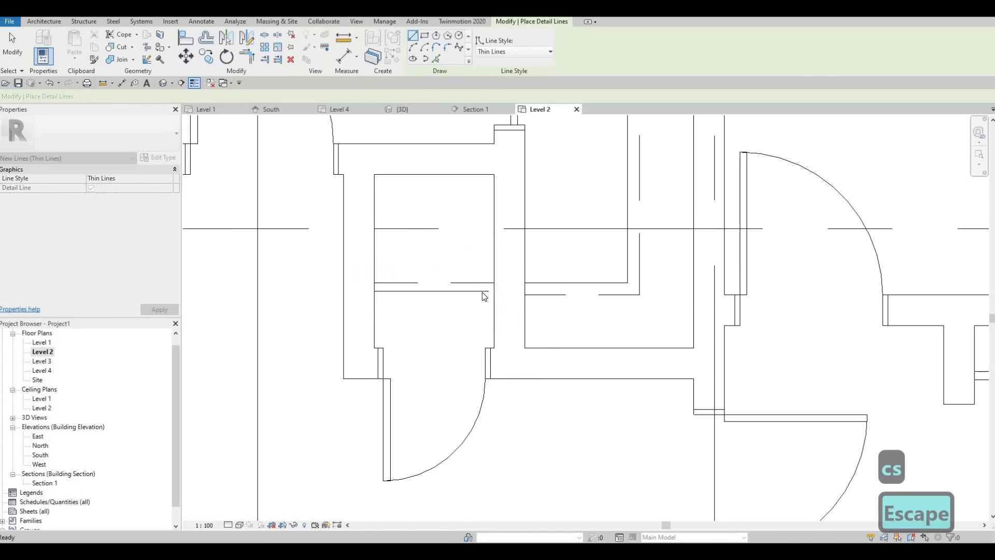
pyautogui.press('Escape')
pyautogui.press('Escape')
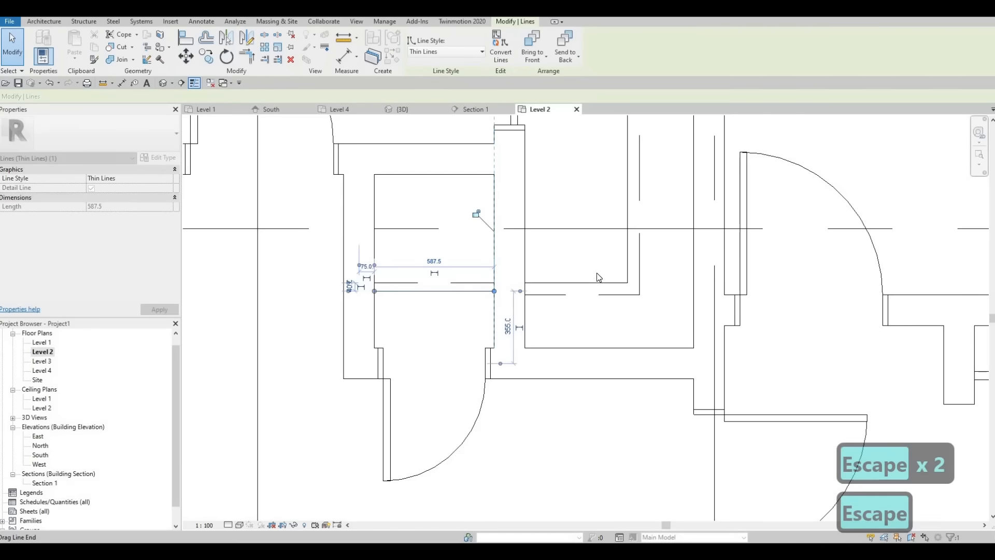
# Examine the Level 2 plan, checking the bedrooms, closets and placed beds
pyautogui.scroll(-3, 580, 266)
pyautogui.scroll(-4, 521, 286)
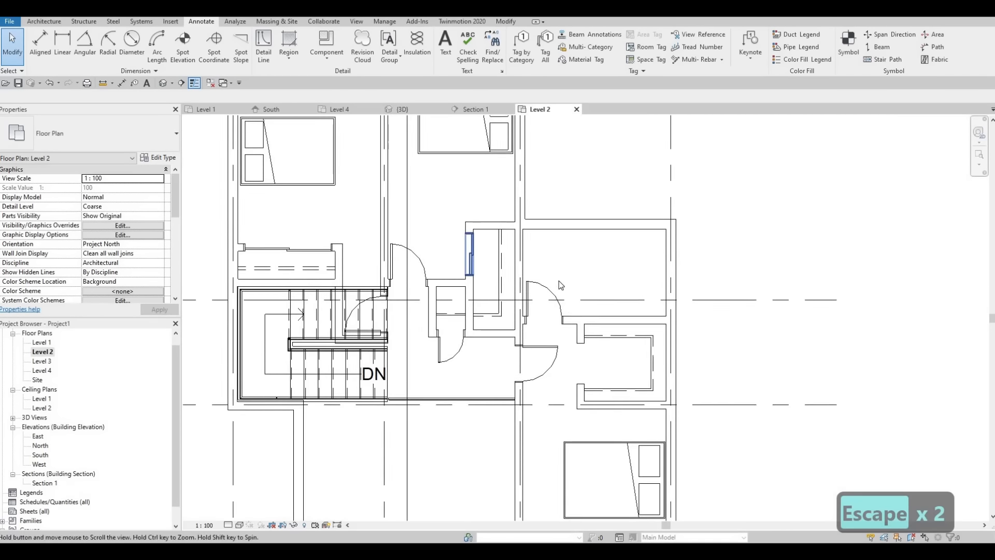
pyautogui.scroll(-3, 557, 286)
pyautogui.moveTo(567, 279); pyautogui.dragTo(487, 264, button='middle')
pyautogui.scroll(1, 518, 289)
pyautogui.scroll(-1, 493, 286)
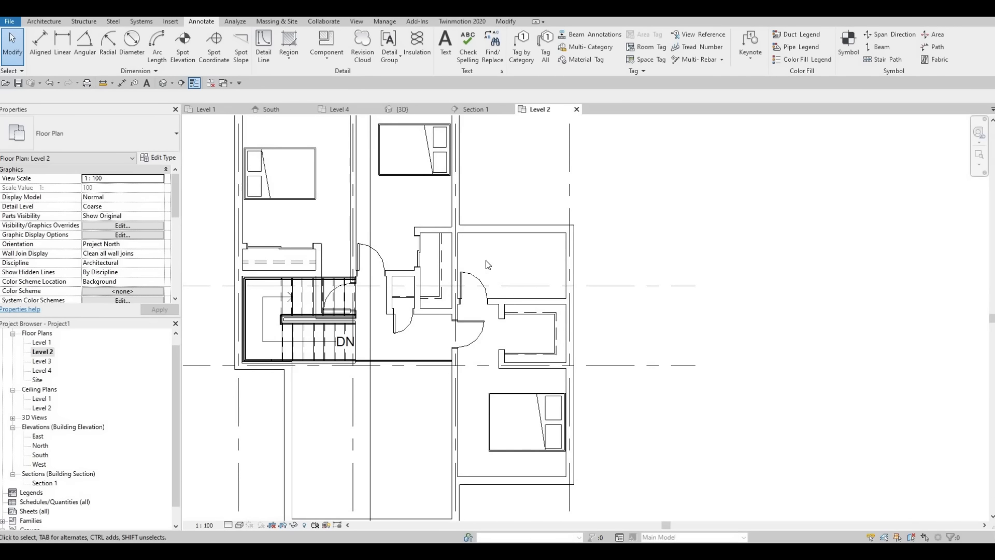
pyautogui.scroll(-2, 482, 270)
pyautogui.moveTo(370, 231); pyautogui.dragTo(375, 245, button='middle')
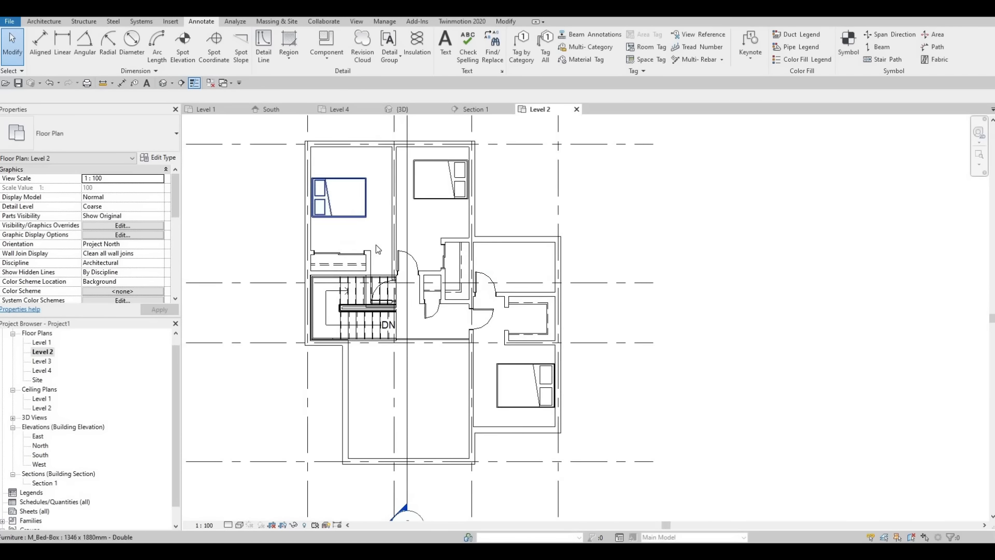
pyautogui.moveTo(423, 203); pyautogui.dragTo(444, 220, button='middle')
pyautogui.scroll(1, 446, 226)
pyautogui.moveTo(512, 275); pyautogui.dragTo(532, 237, button='middle')
pyautogui.moveTo(498, 201); pyautogui.dragTo(505, 159, button='middle')
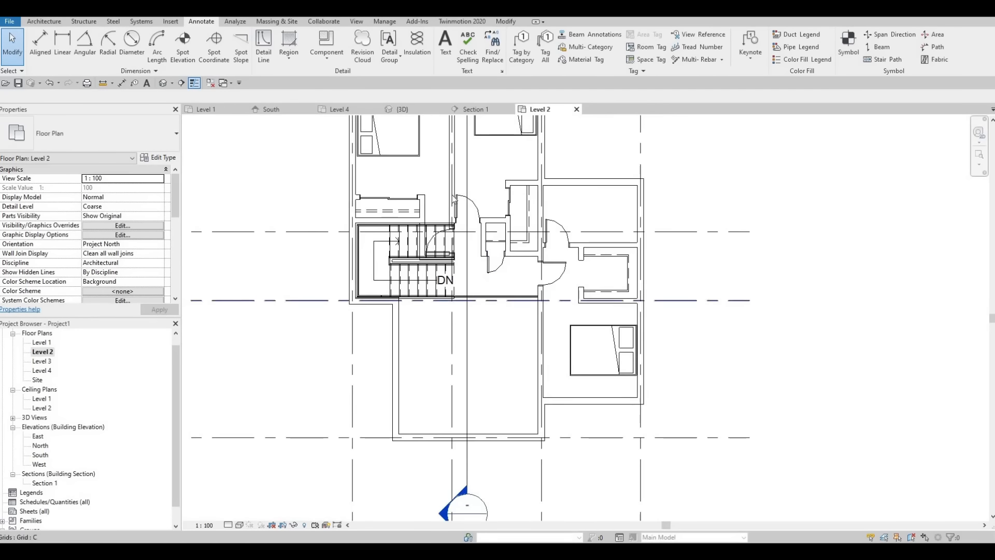
pyautogui.moveTo(505, 241); pyautogui.dragTo(511, 296, button='middle')
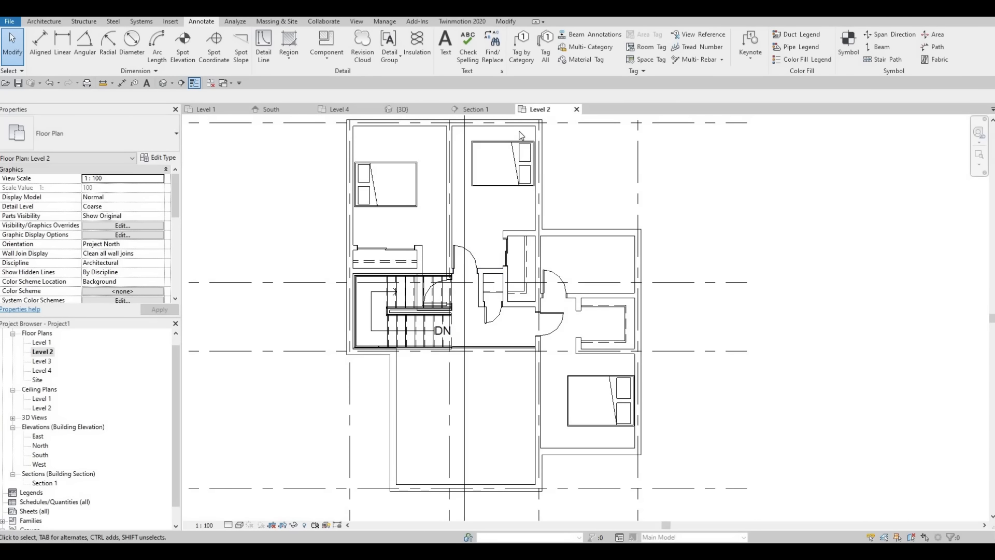
pyautogui.scroll(4, 518, 137)
pyautogui.moveTo(518, 137); pyautogui.dragTo(520, 195, button='middle')
pyautogui.moveTo(467, 169); pyautogui.dragTo(474, 207, button='middle')
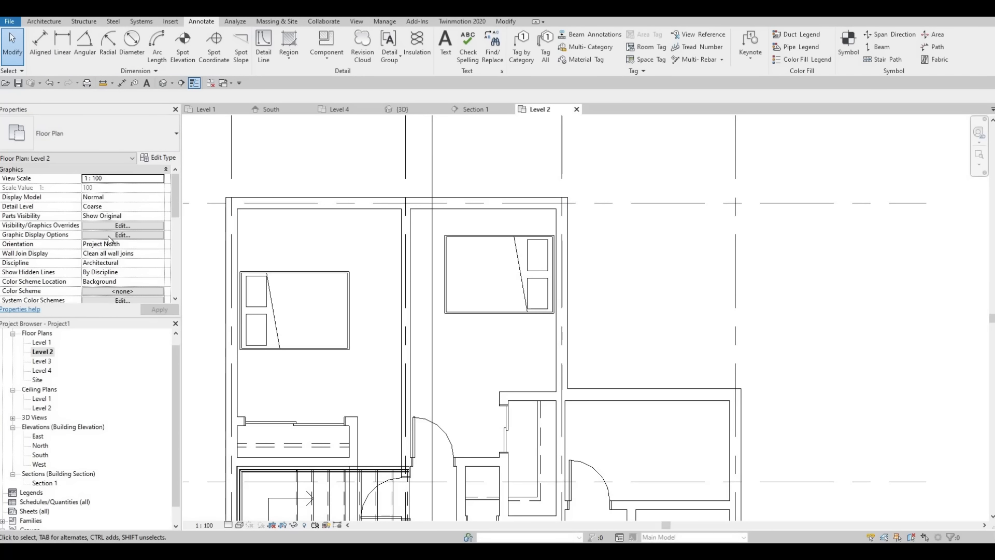
# Set the Level 2 view's underlay base level to Level 1
pyautogui.scroll(-4, 108, 235)
pyautogui.scroll(-3, 108, 236)
pyautogui.scroll(4, 114, 256)
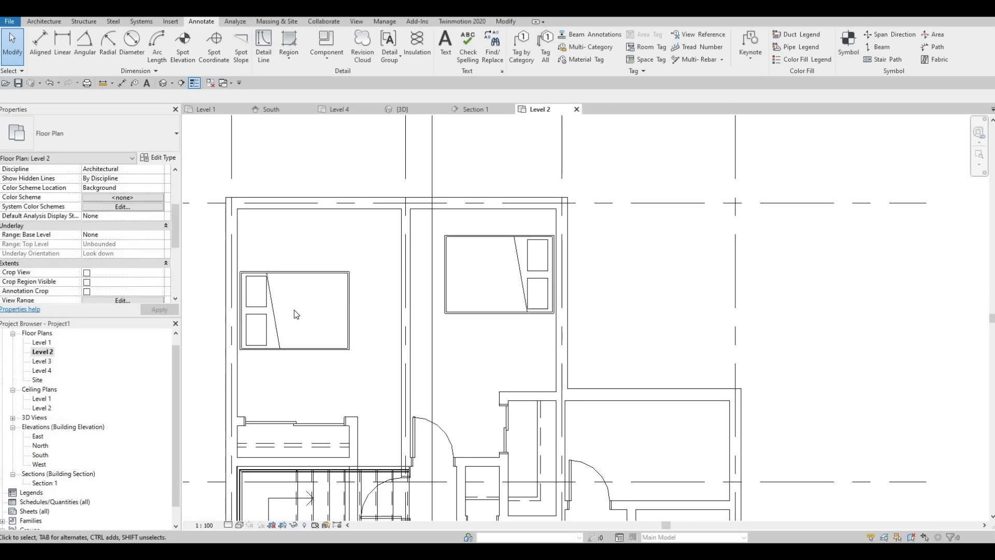
pyautogui.scroll(4, 85, 270)
pyautogui.scroll(-3, 24, 256)
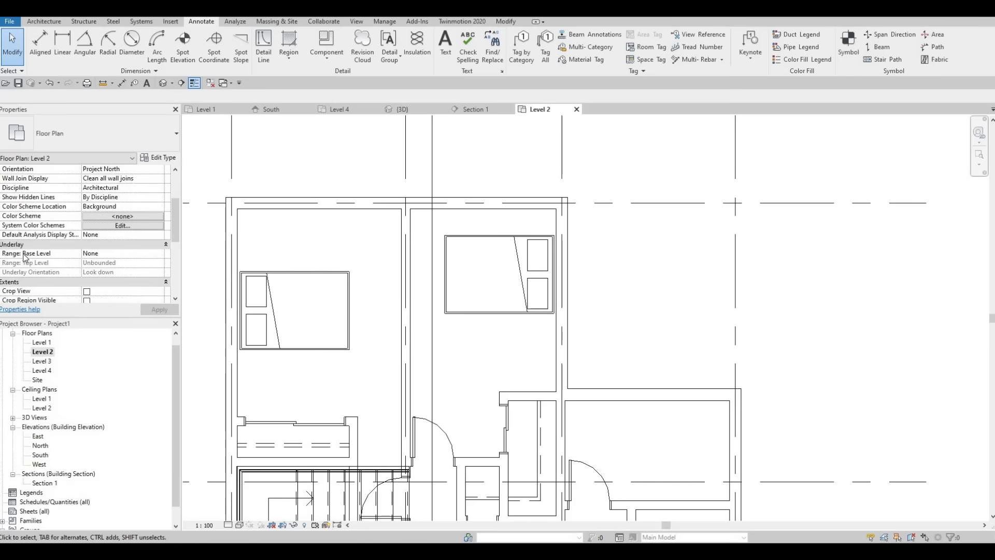
pyautogui.click(158, 254)
pyautogui.click(122, 270)
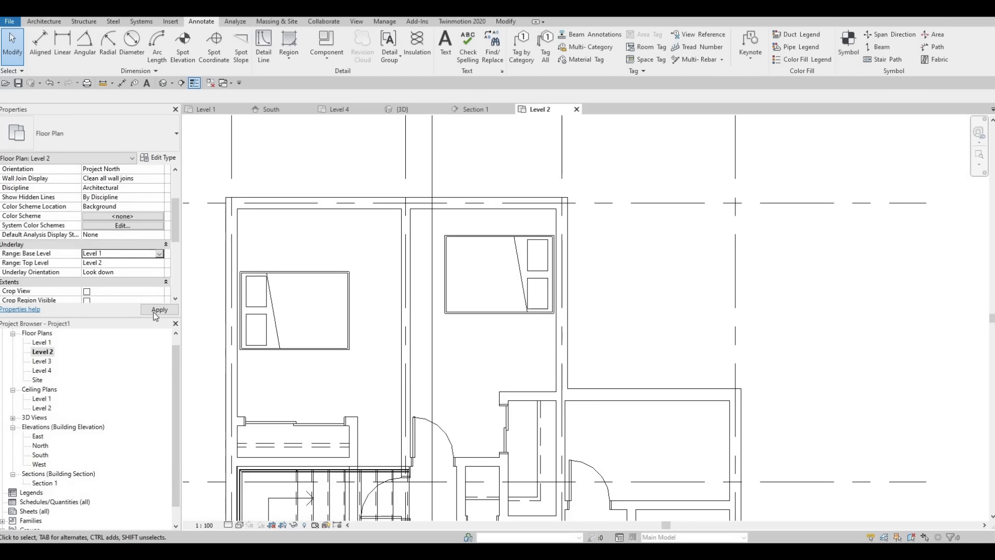
# Examine how the Level 1 underlay's furniture and plumbing fixtures line up with the Level 2 rooms
pyautogui.scroll(1, 376, 295)
pyautogui.moveTo(376, 295); pyautogui.dragTo(385, 196, button='middle')
pyautogui.scroll(-1, 385, 196)
pyautogui.moveTo(402, 325); pyautogui.dragTo(425, 231, button='middle')
pyautogui.scroll(-2, 425, 231)
pyautogui.moveTo(414, 288); pyautogui.dragTo(404, 187, button='middle')
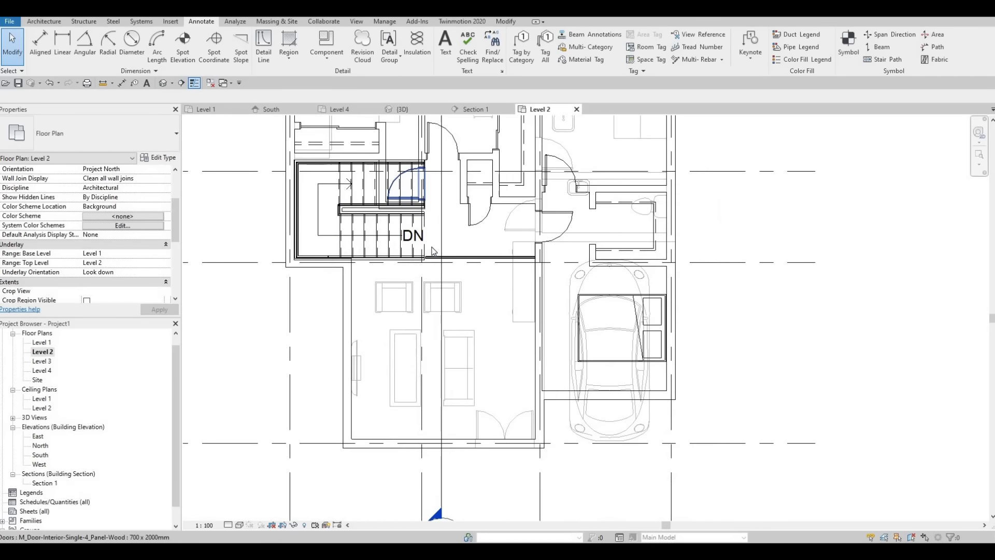
pyautogui.moveTo(425, 228); pyautogui.dragTo(386, 274, button='middle')
pyautogui.scroll(1, 385, 275)
pyautogui.scroll(-1, 440, 280)
pyautogui.moveTo(430, 204); pyautogui.dragTo(420, 278, button='middle')
pyautogui.scroll(3, 602, 275)
pyautogui.moveTo(601, 275); pyautogui.dragTo(689, 293, button='middle')
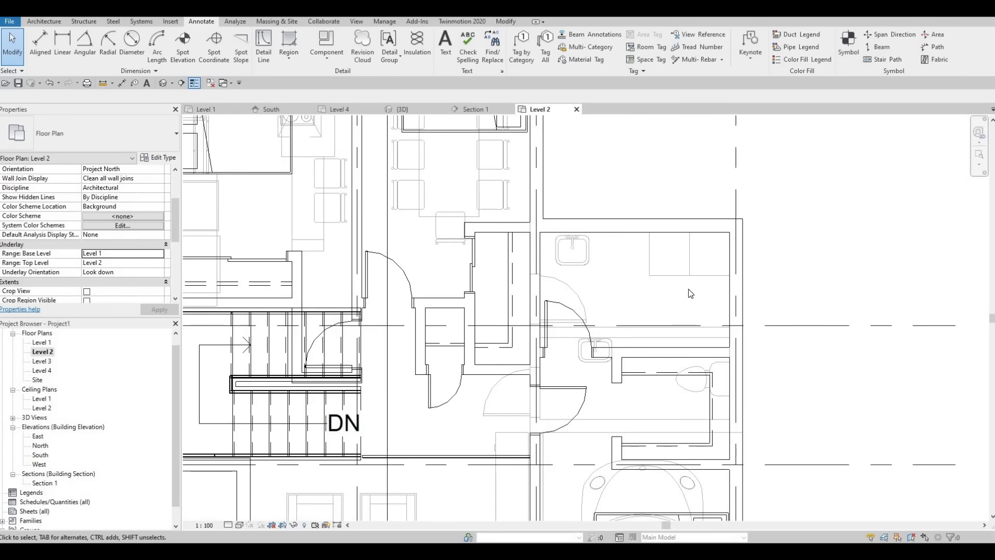
pyautogui.moveTo(555, 266); pyautogui.dragTo(686, 291, button='middle')
pyautogui.scroll(-1, 673, 285)
pyautogui.scroll(-2, 550, 267)
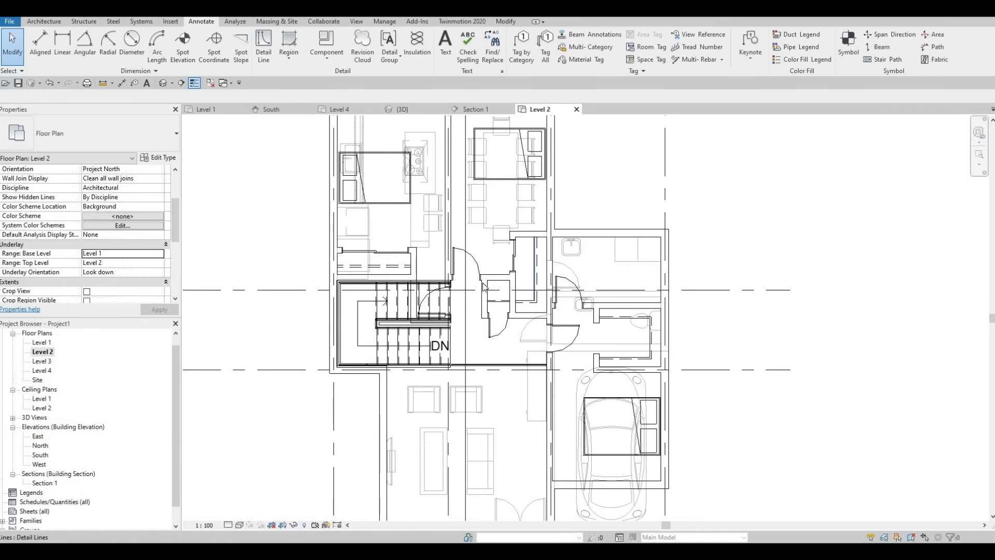
pyautogui.scroll(2, 547, 259)
pyautogui.moveTo(478, 290); pyautogui.dragTo(482, 306, button='middle')
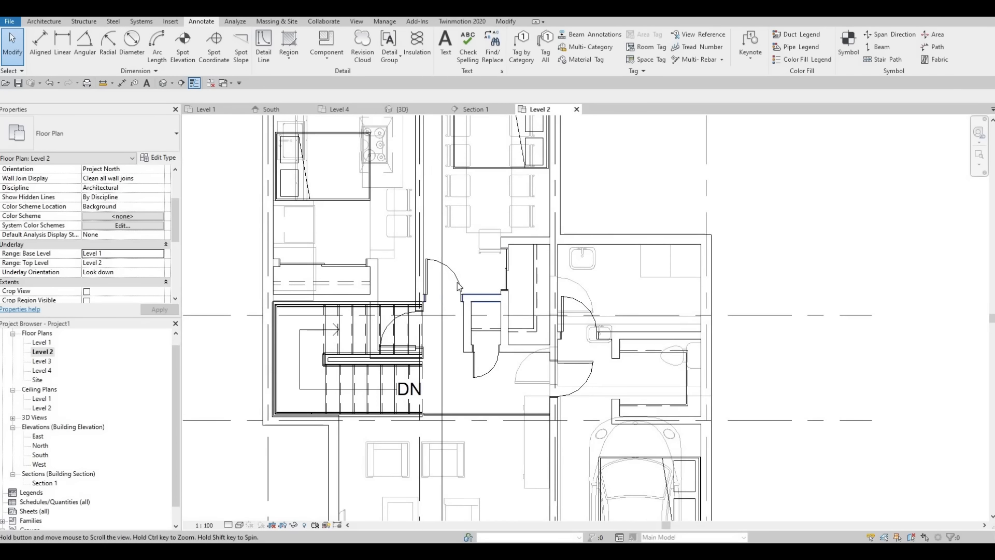
pyautogui.scroll(1, 479, 342)
pyautogui.moveTo(479, 342); pyautogui.dragTo(474, 300, button='middle')
pyautogui.scroll(-2, 475, 300)
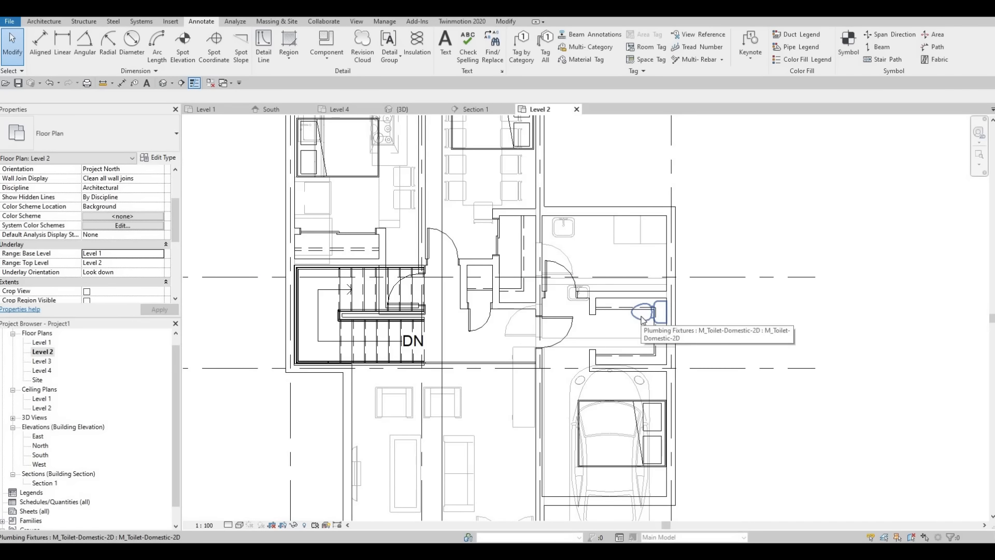
# Create a similar M_Toilet-Domestic-2D from the underlay's toilet and place it on the Level 2 bathroom's upper wall, just right of the underlay sink
pyautogui.click(630, 330)
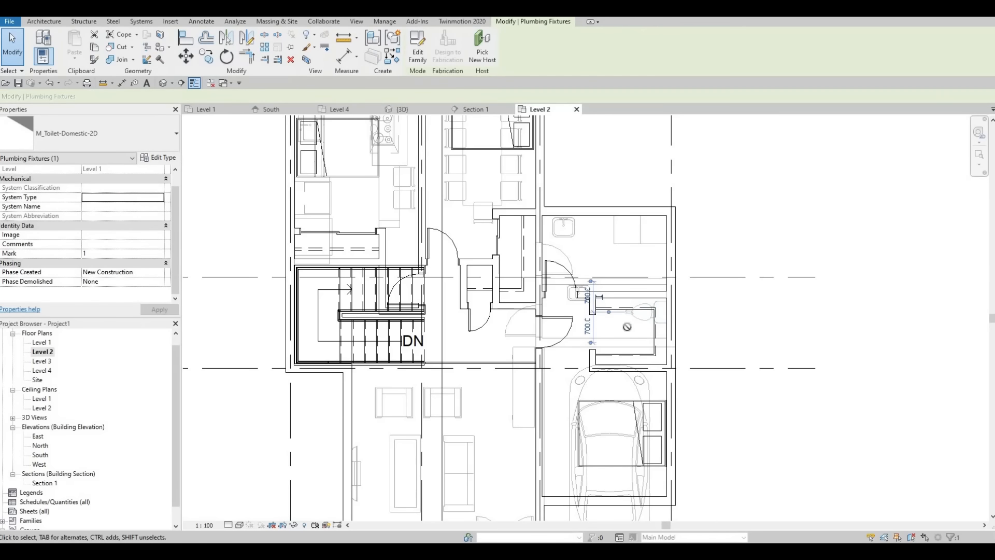
pyautogui.press('c')
pyautogui.press('s')
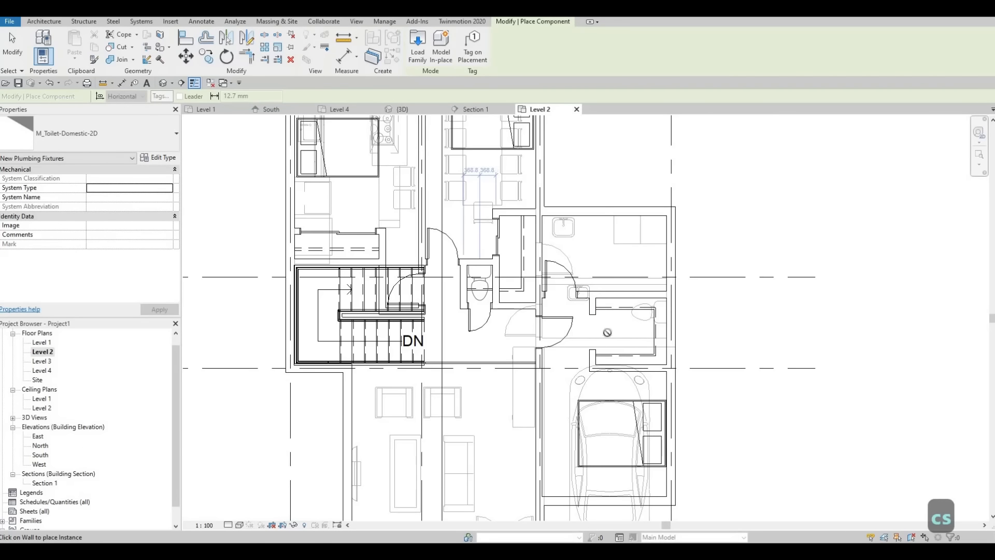
pyautogui.moveTo(431, 190); pyautogui.dragTo(510, 259, button='middle')
pyautogui.scroll(-1, 568, 240)
pyautogui.moveTo(680, 292); pyautogui.dragTo(569, 239, button='middle')
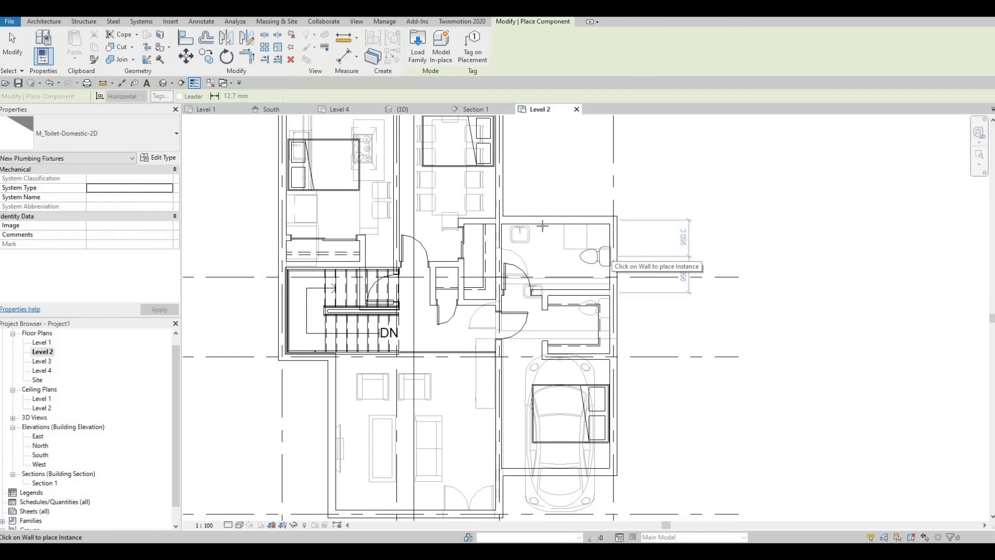
pyautogui.click(539, 229)
pyautogui.press('Escape')
pyautogui.press('Escape')
pyautogui.press('Escape')
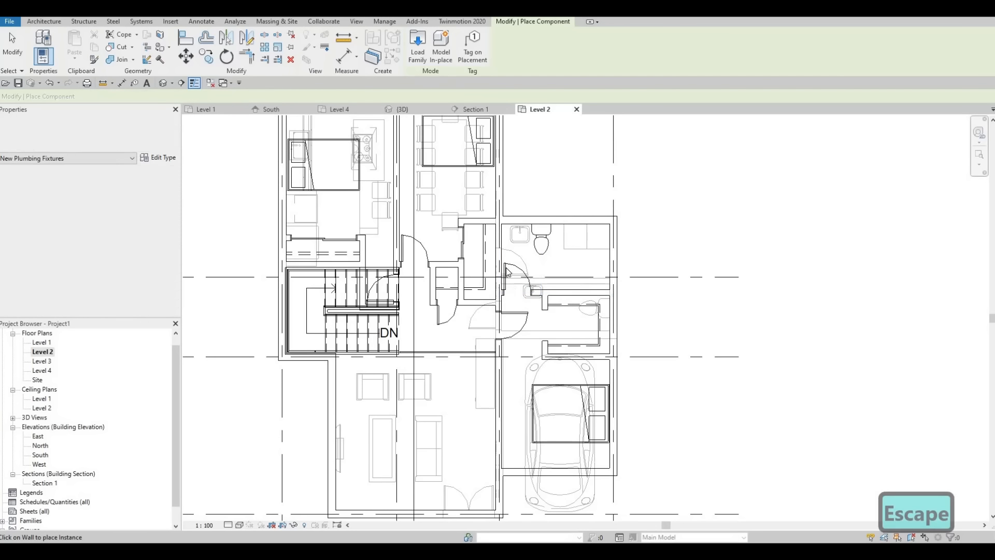
# Create a similar M_Sink Vanity-Square 500 x 440mm from the underlay's sink and place it over that sink in the Level 2 bathroom
pyautogui.click(512, 258)
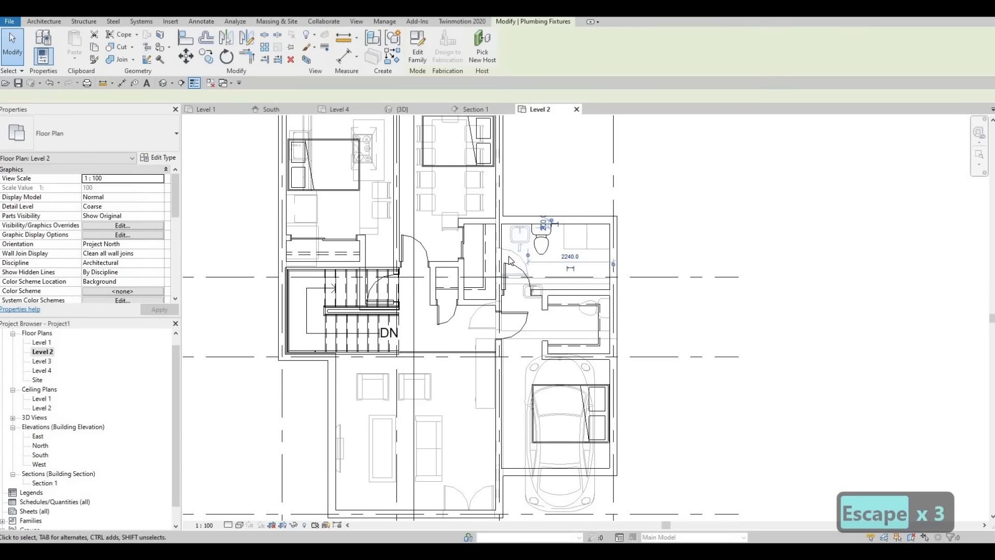
pyautogui.press('c')
pyautogui.press('s')
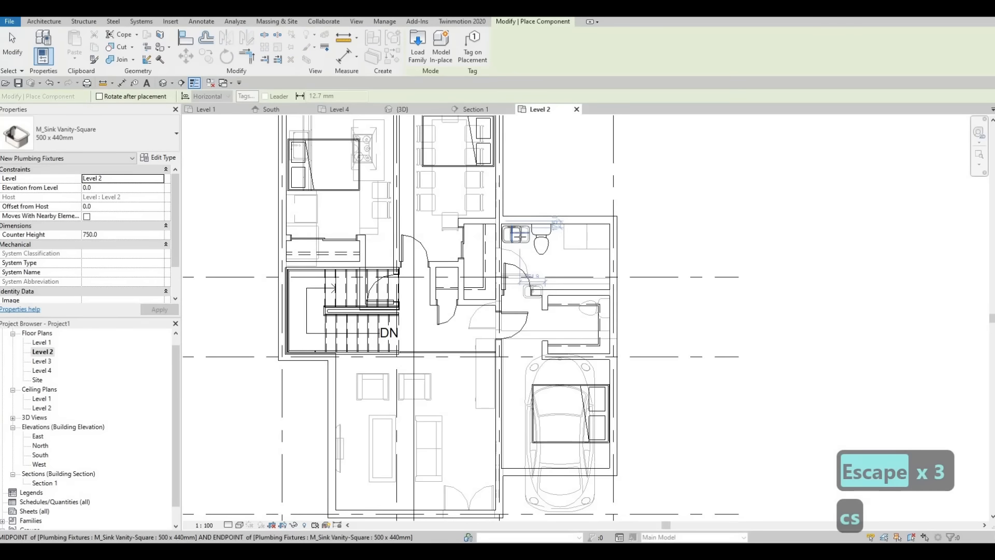
pyautogui.click(520, 235)
pyautogui.press('Escape')
pyautogui.press('Escape')
pyautogui.press('Escape')
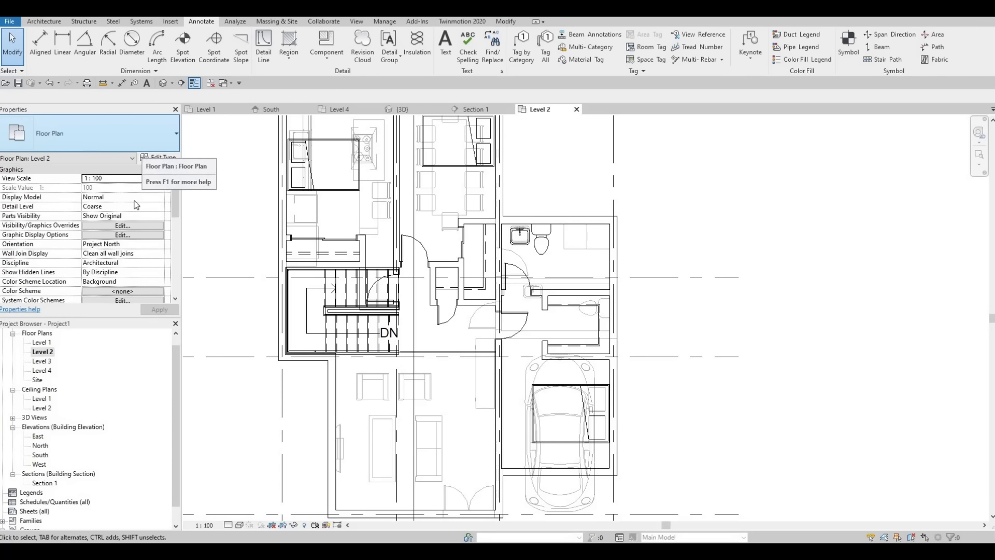
# Set the Level 2 view's underlay base level to None
pyautogui.scroll(-4, 135, 236)
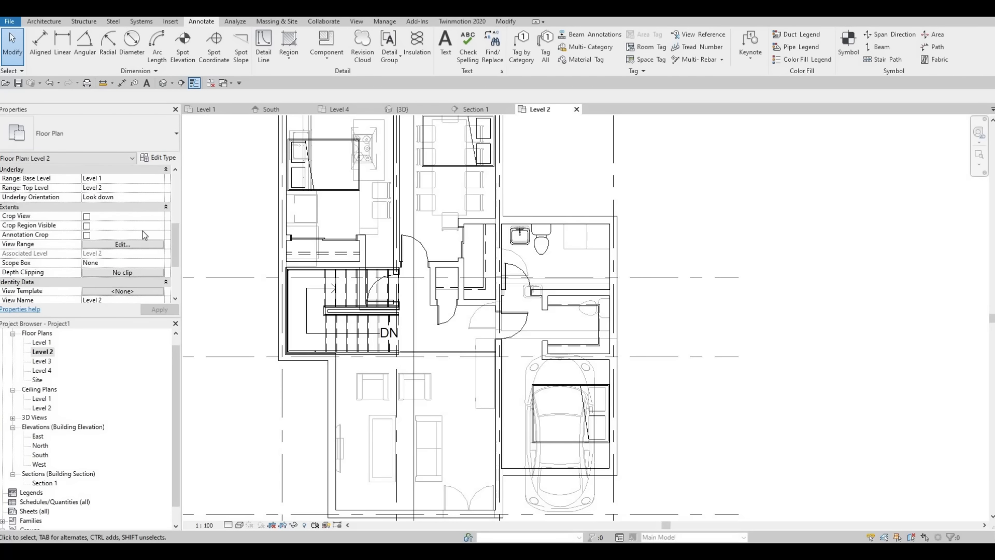
pyautogui.scroll(1, 139, 200)
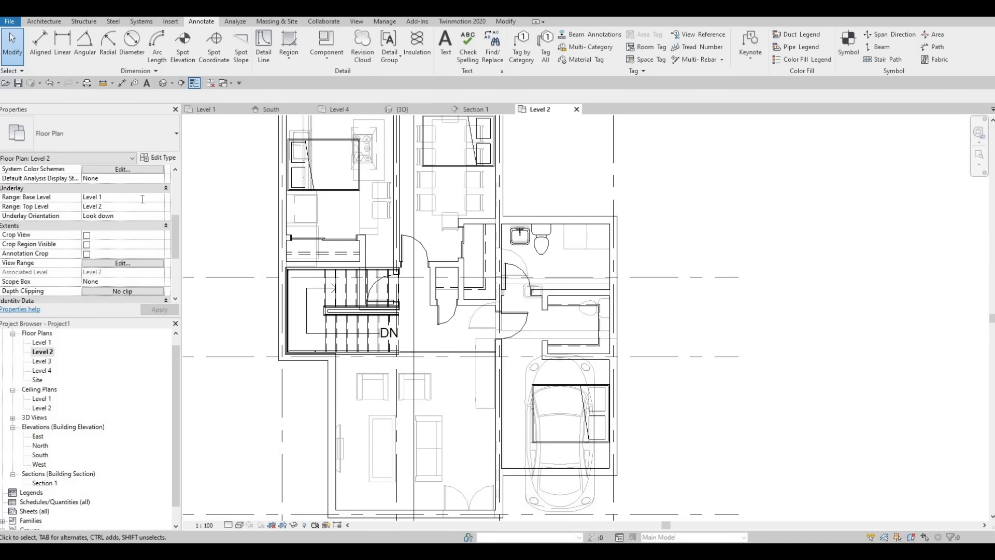
pyautogui.click(102, 209)
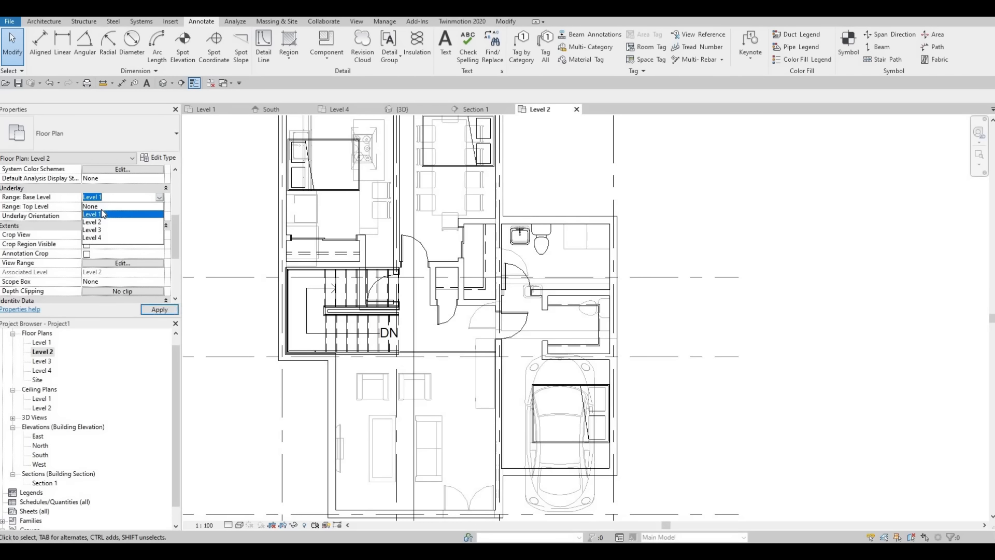
pyautogui.click(159, 310)
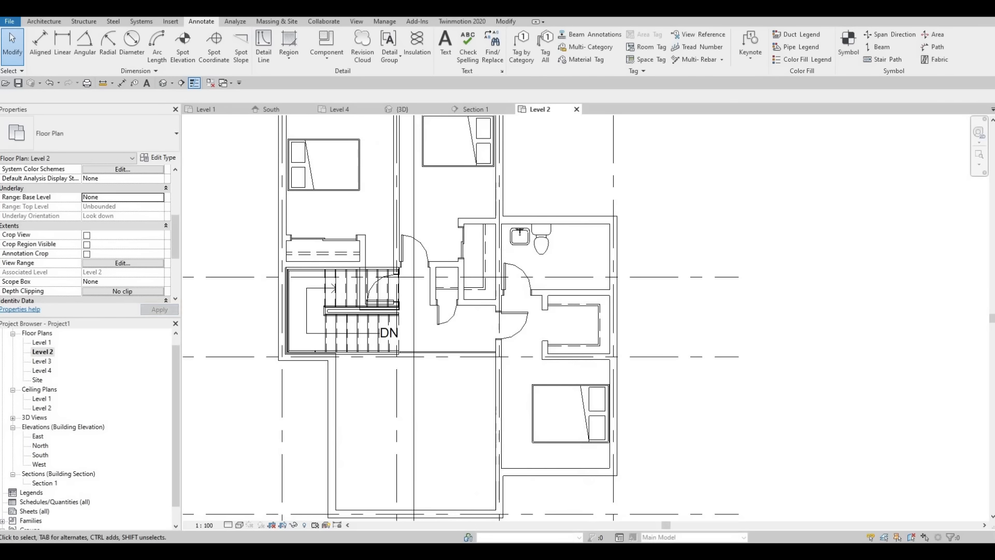
pyautogui.press('Escape')
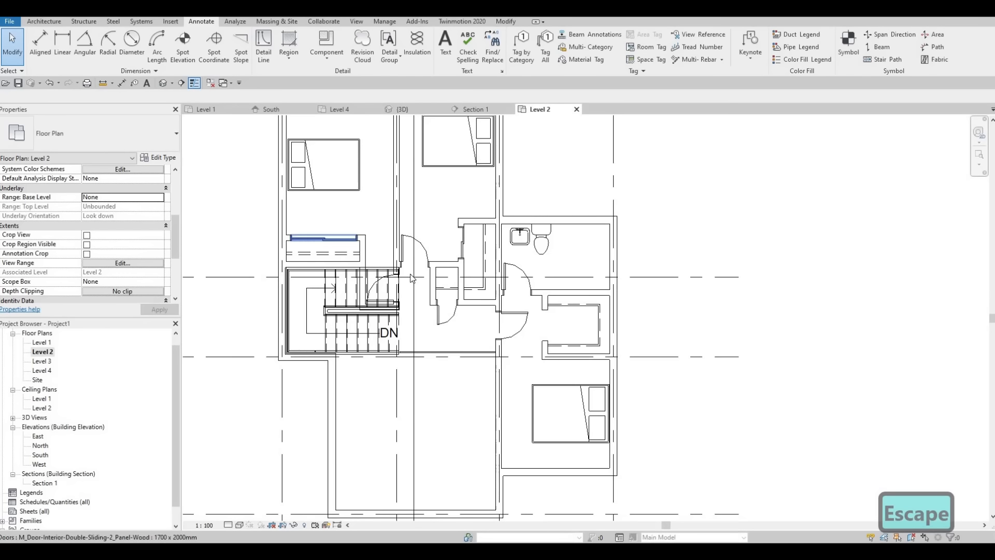
# Examine the left bedroom's closet, its back wall and how they sit against the staircase below
pyautogui.moveTo(362, 249); pyautogui.dragTo(399, 272, button='middle')
pyautogui.scroll(-1, 404, 251)
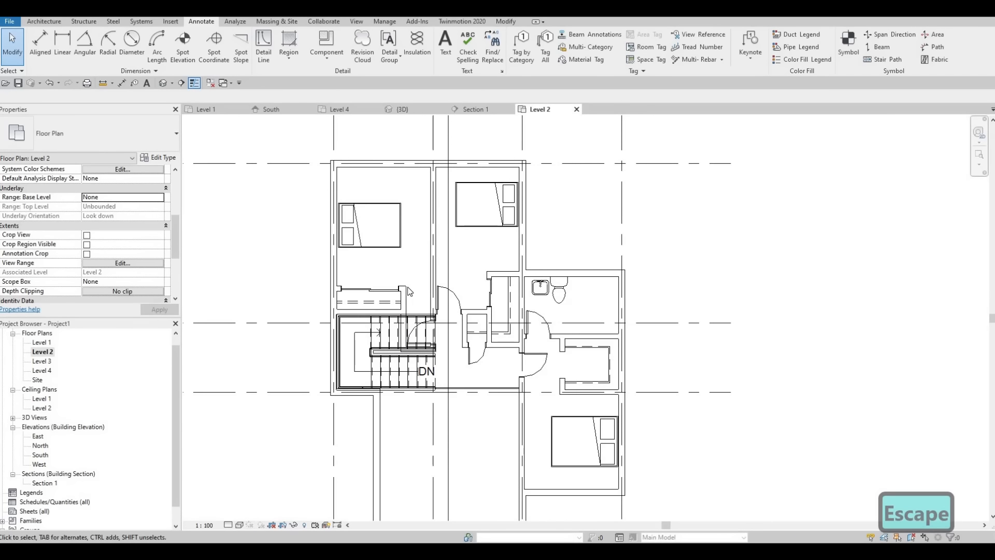
pyautogui.scroll(1, 409, 292)
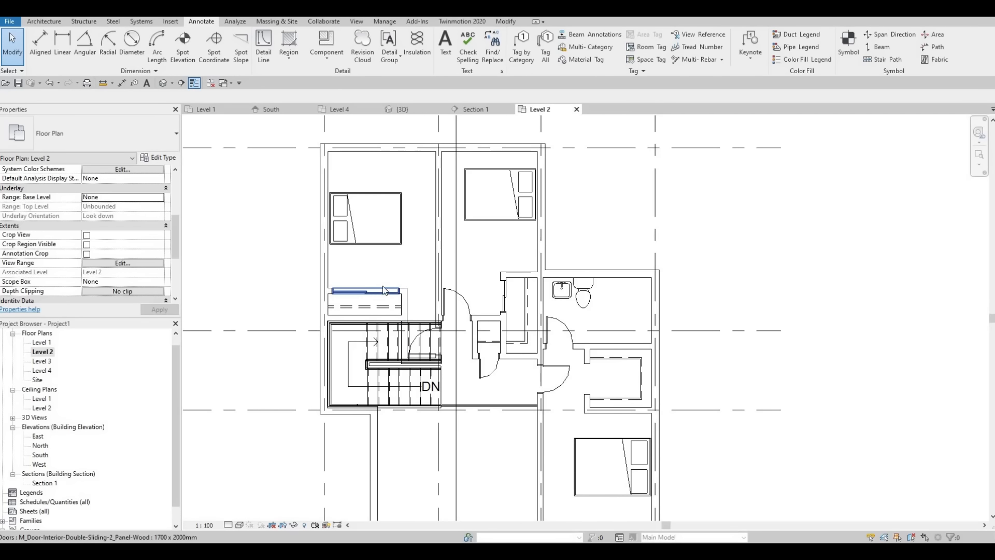
pyautogui.moveTo(329, 270); pyautogui.dragTo(337, 271, button='middle')
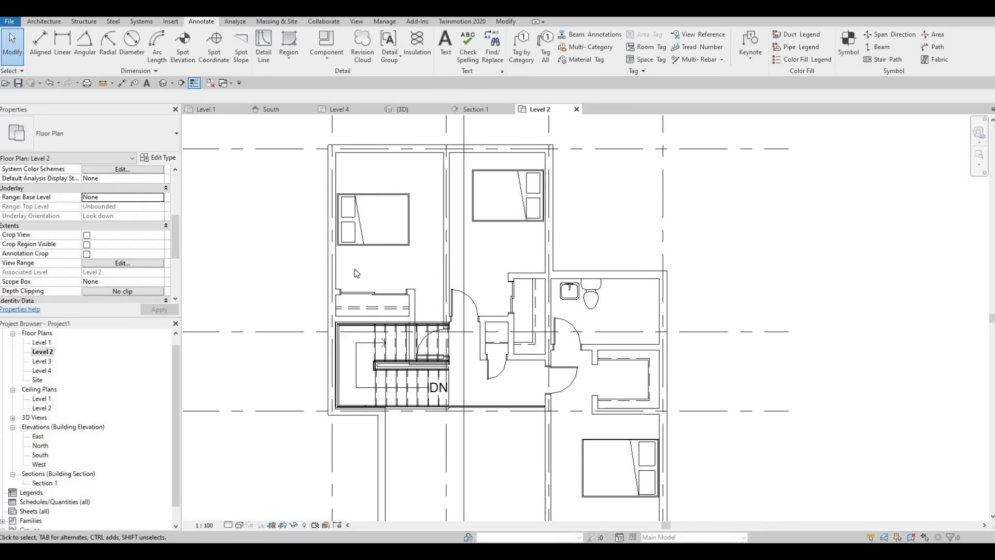
pyautogui.press('Escape')
pyautogui.press('Escape')
pyautogui.scroll(2, 373, 290)
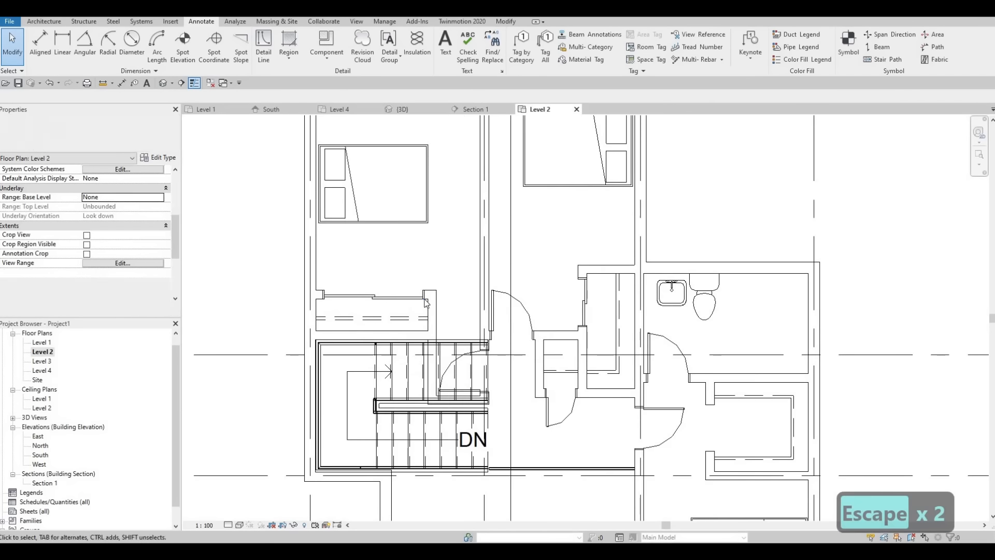
pyautogui.click(392, 331)
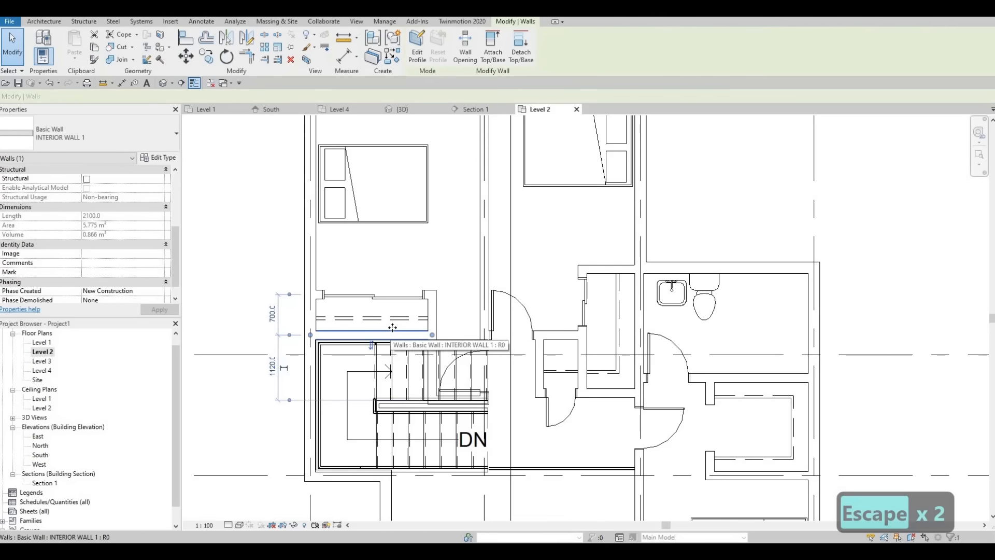
pyautogui.moveTo(392, 330); pyautogui.dragTo(419, 305)
pyautogui.press('Escape')
pyautogui.press('Escape')
pyautogui.press('Escape')
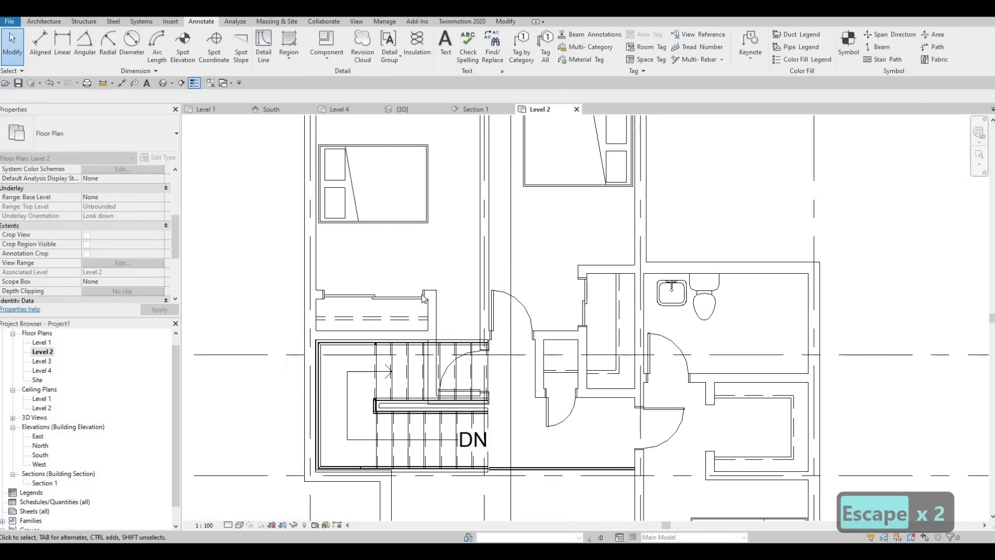
# Delete the sliding door and both dashed detail lines from the left bedroom's closet
pyautogui.click(399, 296)
pyautogui.press('Escape')
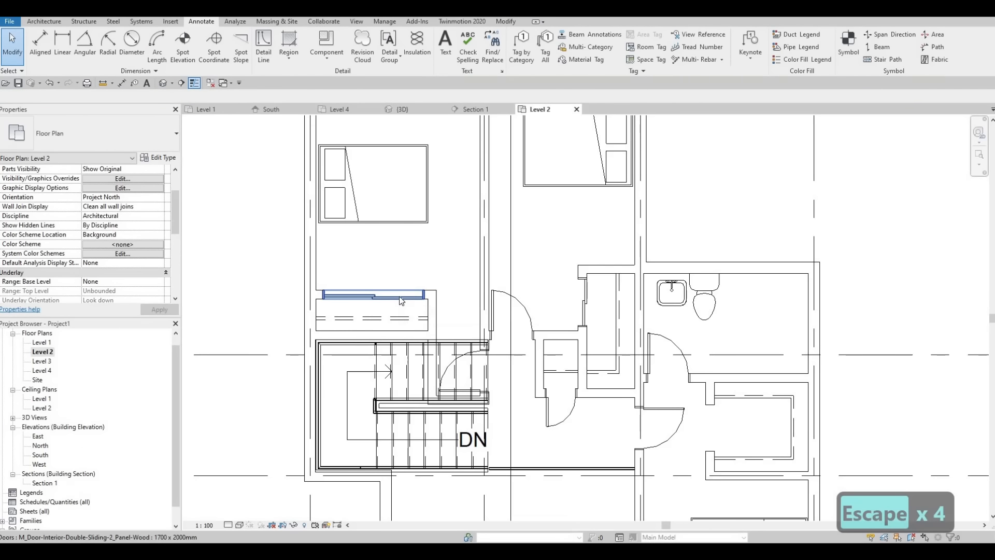
pyautogui.click(398, 296)
pyautogui.press('Delete')
pyautogui.click(391, 320)
pyautogui.press('Delete')
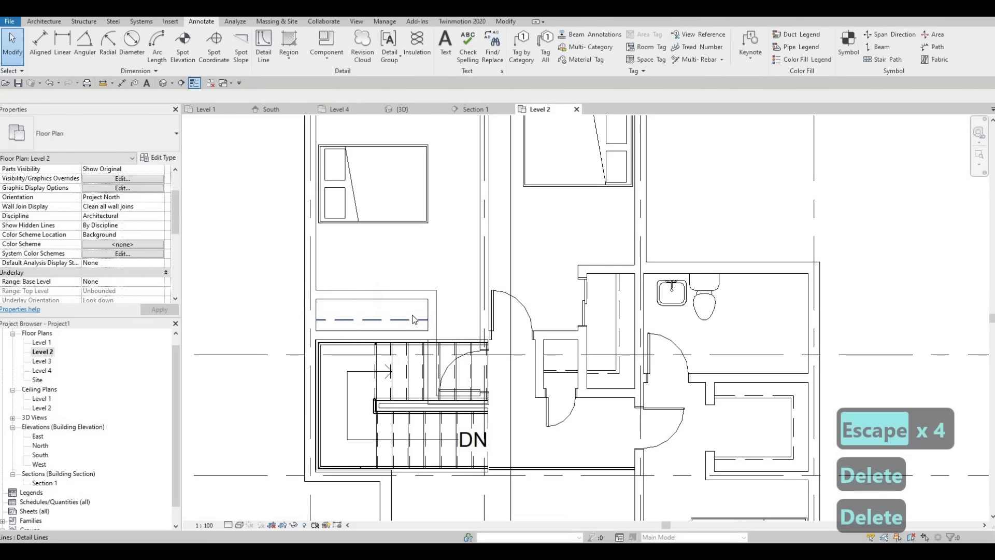
pyautogui.click(414, 319)
pyautogui.press('Delete')
# Move the left bedroom closet's front wall up toward the bed, stopping just below it
pyautogui.moveTo(401, 285); pyautogui.dragTo(401, 279, button='middle')
pyautogui.scroll(-1, 398, 275)
pyautogui.moveTo(395, 275); pyautogui.dragTo(395, 234)
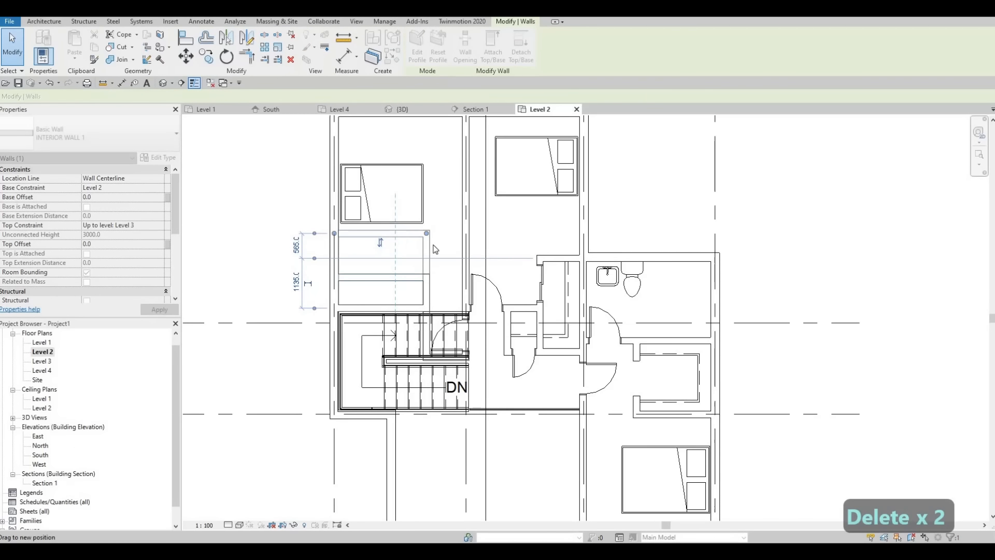
pyautogui.press('Escape')
pyautogui.press('Escape')
pyautogui.scroll(2, 427, 240)
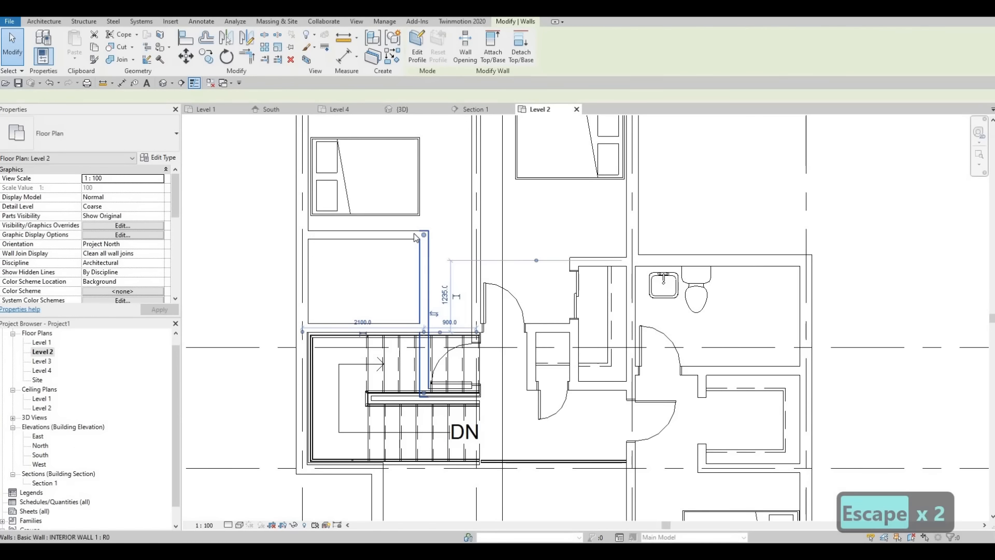
# Shorten the left closet's side wall from its upper end so it stops at the closet's back wall beside the stairs
pyautogui.click(427, 240)
pyautogui.moveTo(427, 240); pyautogui.dragTo(422, 246, button='middle')
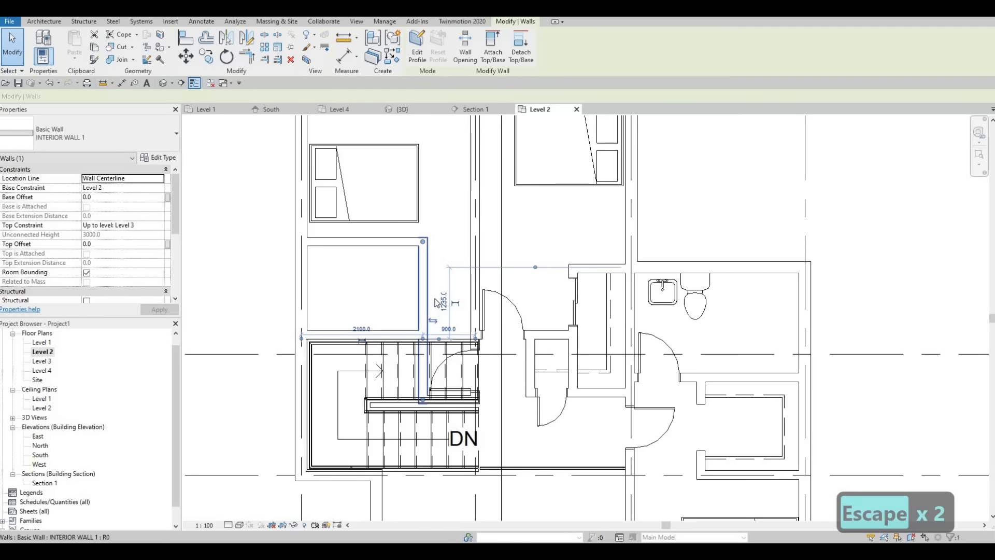
pyautogui.press('Escape')
pyautogui.scroll(-1, 419, 283)
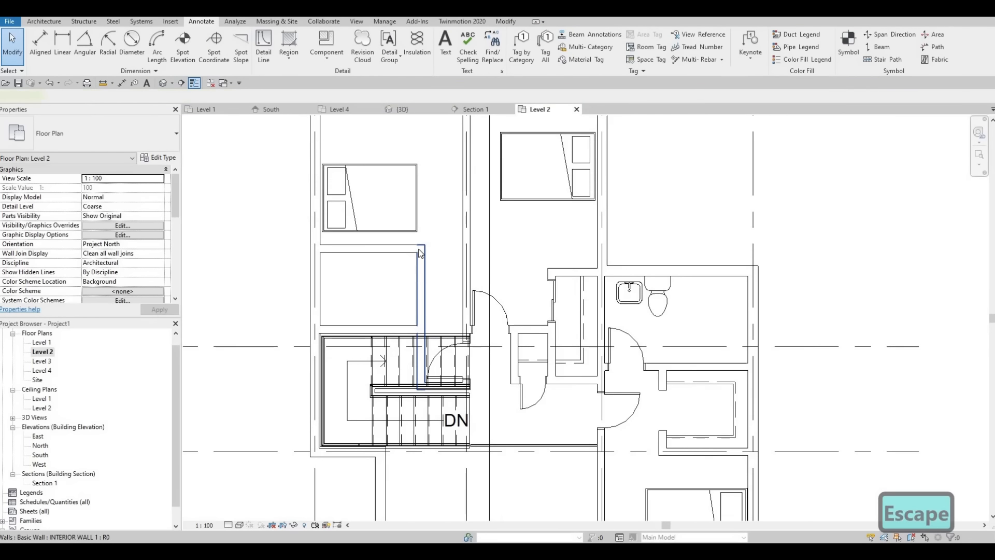
pyautogui.click(421, 254)
pyautogui.moveTo(421, 249); pyautogui.dragTo(421, 330)
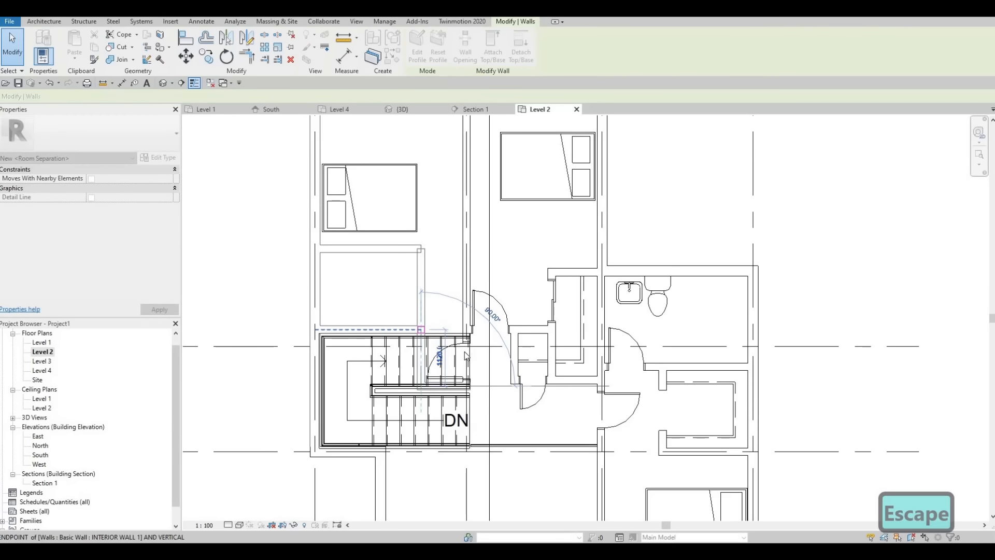
pyautogui.press('Escape')
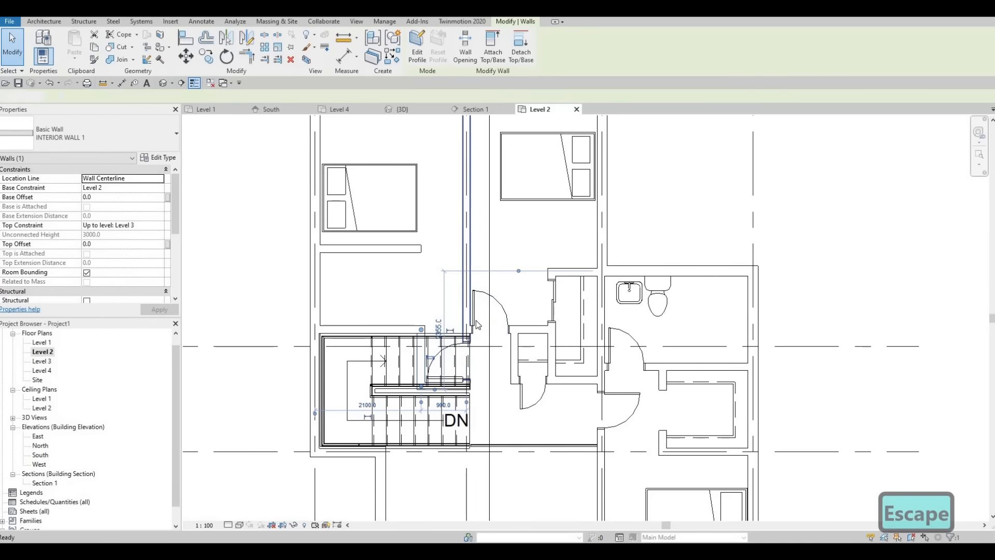
# Delete the sliding door from the side wall of the middle bedroom's closet
pyautogui.scroll(2, 475, 320)
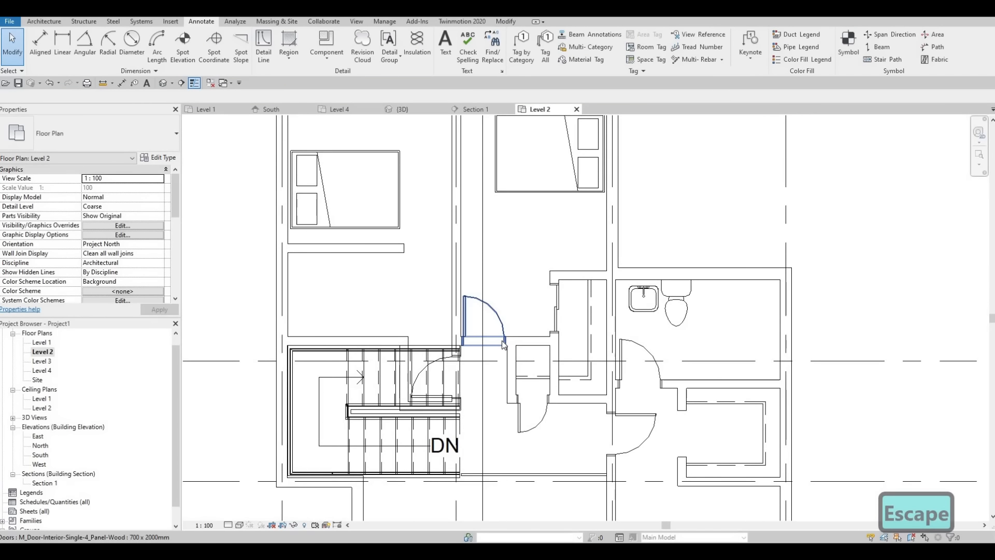
pyautogui.press('Escape')
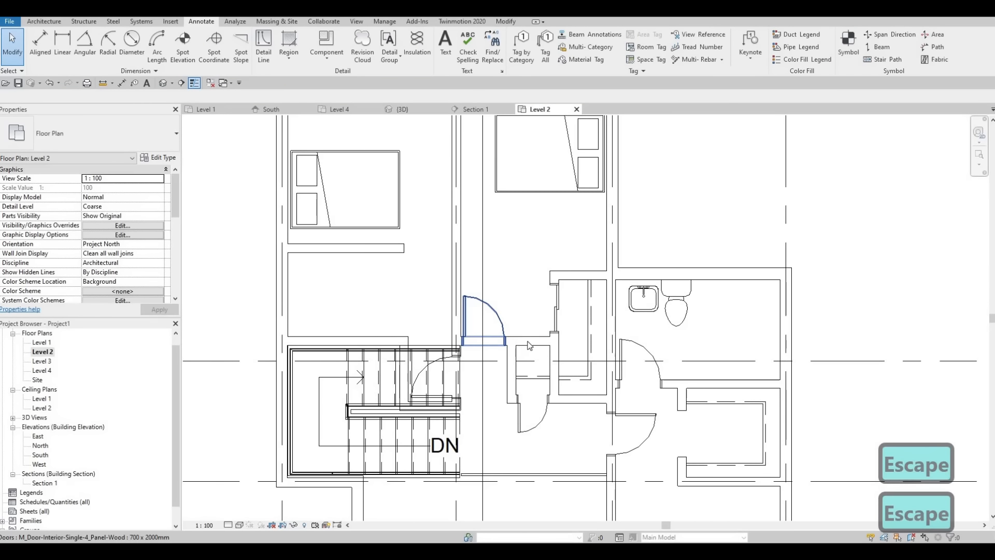
pyautogui.click(529, 342)
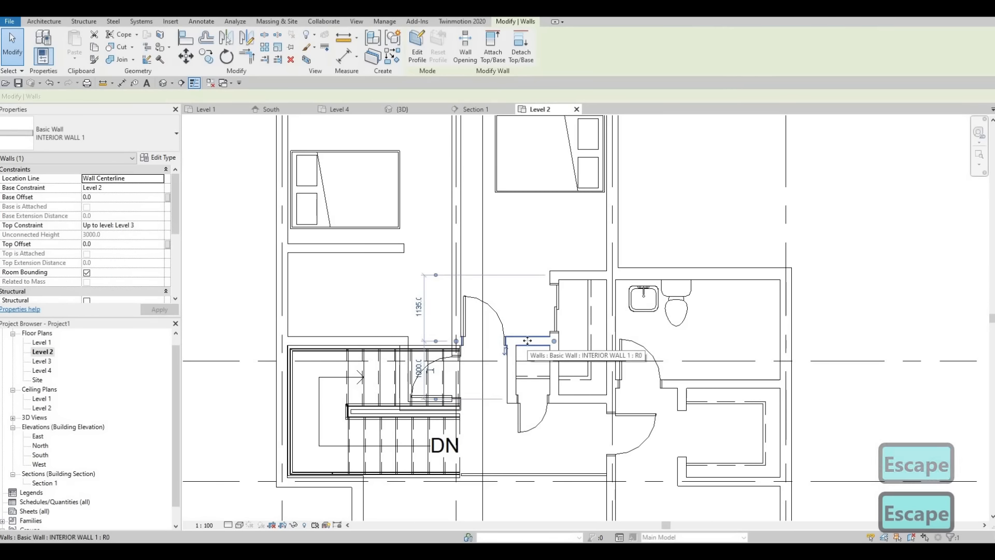
pyautogui.press('Escape')
pyautogui.click(557, 311)
pyautogui.press('Delete')
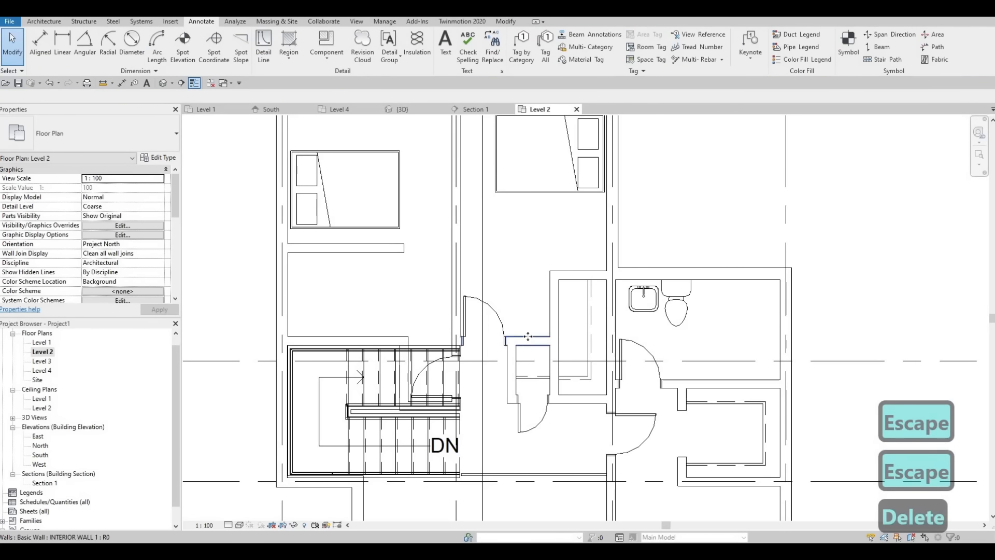
# Move the wall holding the middle bedroom's entry door up to 535 mm from the closet's upper wall
pyautogui.moveTo(527, 337); pyautogui.dragTo(530, 302)
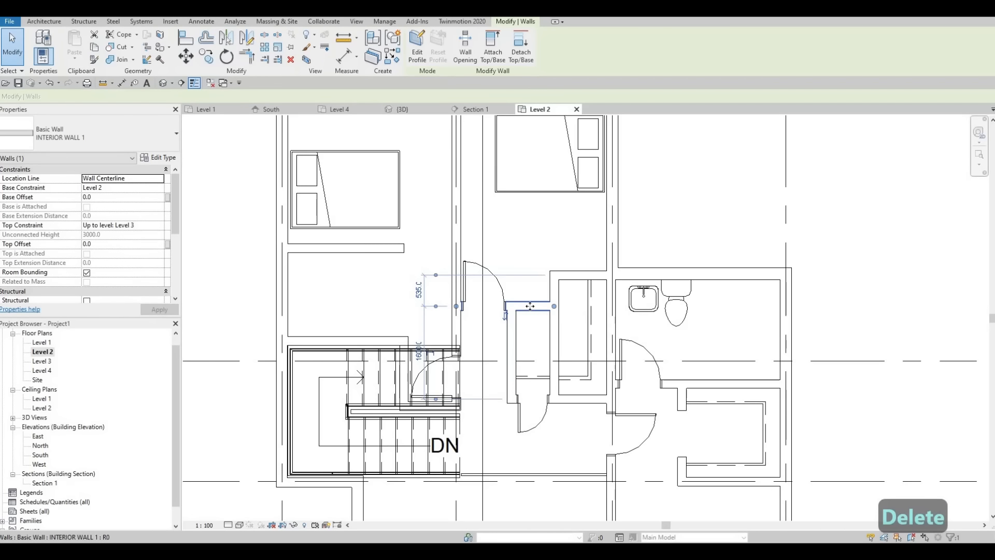
pyautogui.press('Escape')
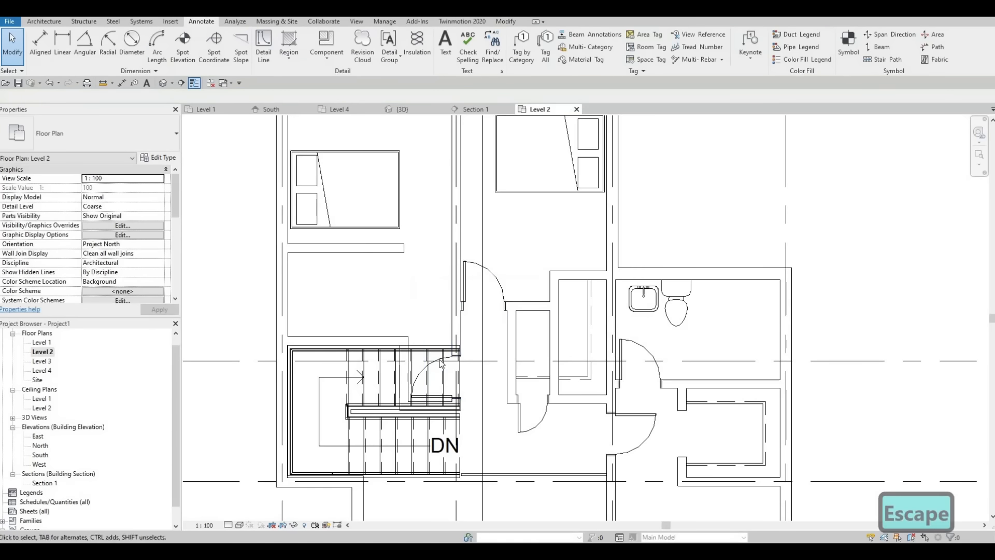
pyautogui.click(447, 355)
pyautogui.click(487, 276)
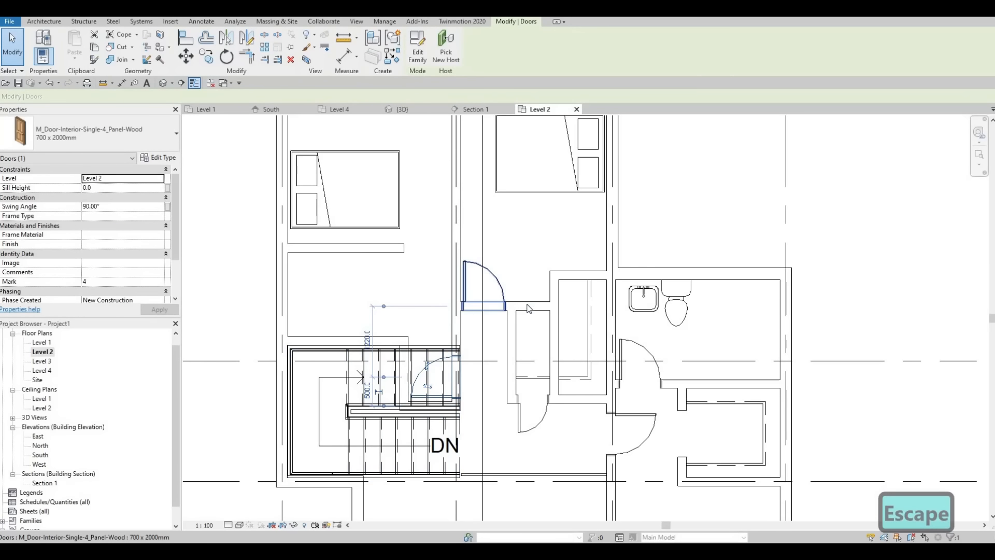
pyautogui.press('Escape')
pyautogui.click(527, 302)
pyautogui.doubleClick(528, 296)
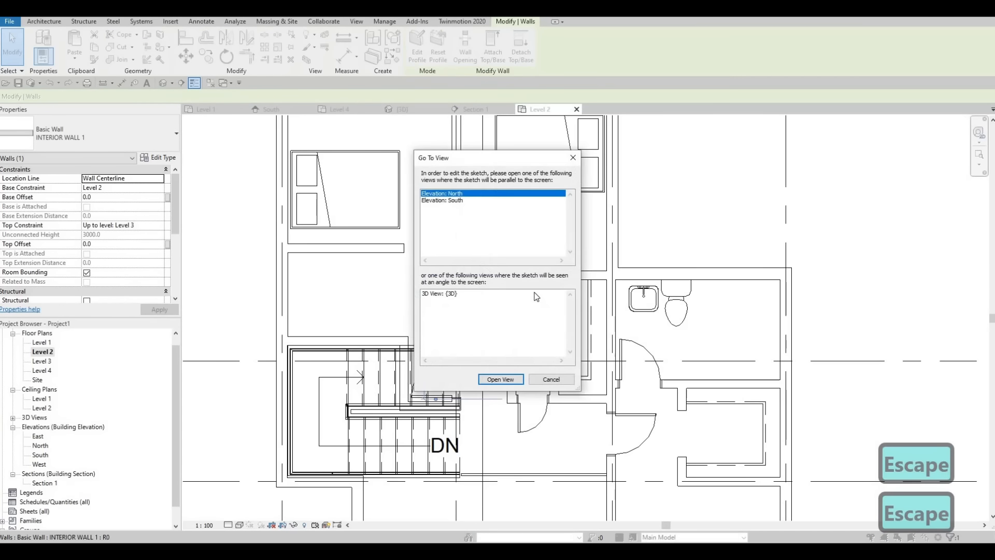
pyautogui.press('Escape')
pyautogui.press('Escape')
pyautogui.press('Escape')
# Align the middle bedroom's entry door wall with the upper wall of the adjacent closet
pyautogui.scroll(2, 535, 288)
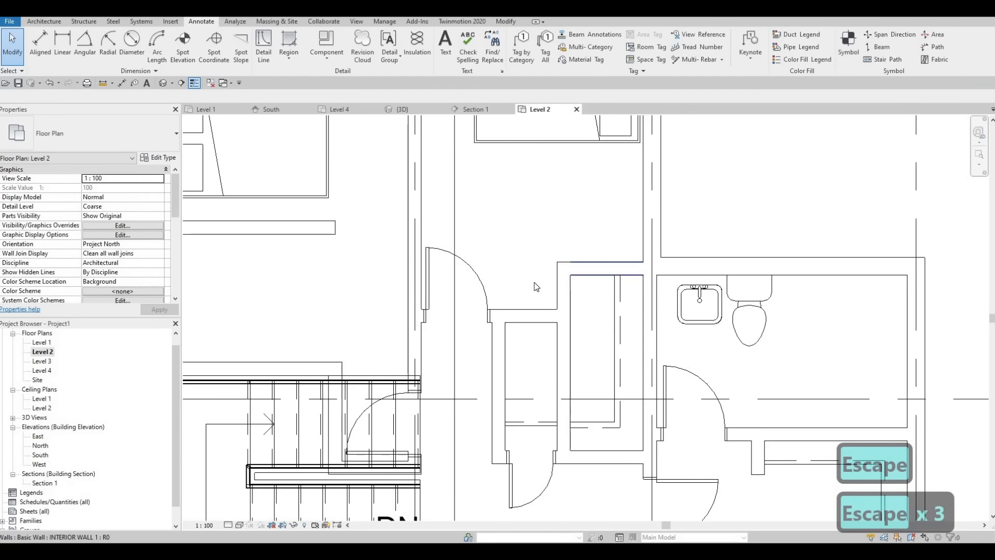
pyautogui.press('a')
pyautogui.press('l')
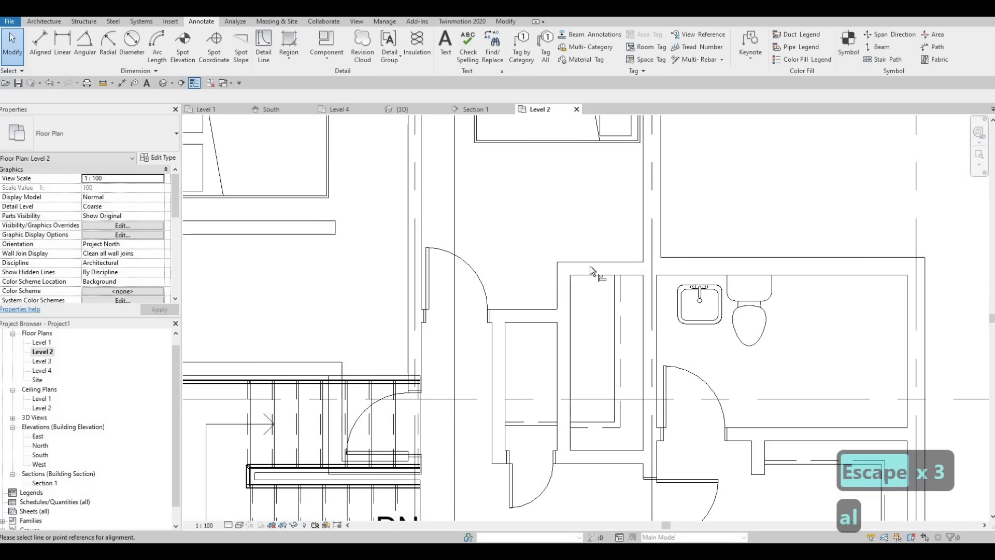
pyautogui.click(543, 323)
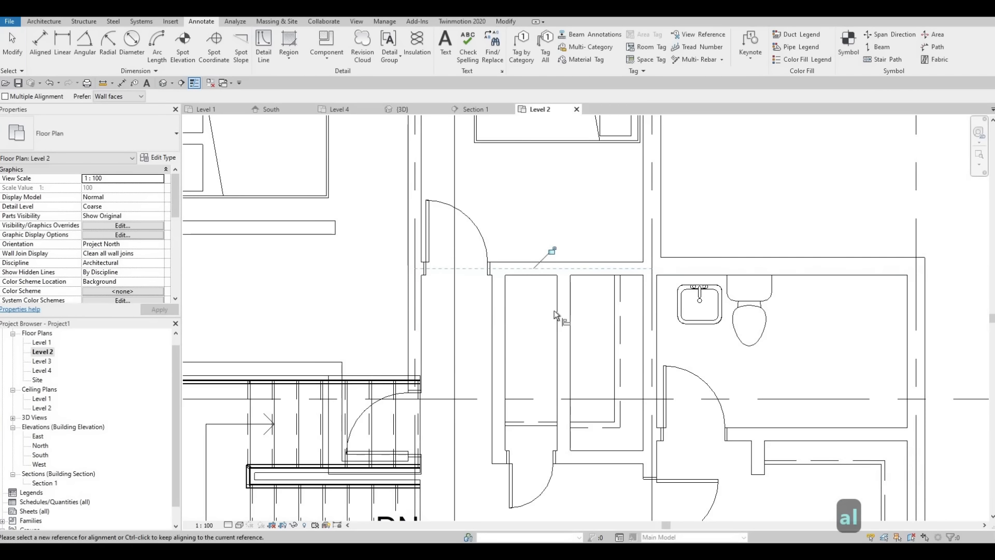
pyautogui.press('Escape')
# Examine the hallway between the staircase and the closets, including the doors opening onto it
pyautogui.moveTo(558, 336); pyautogui.dragTo(587, 317, button='middle')
pyautogui.scroll(-1, 583, 312)
pyautogui.moveTo(484, 324); pyautogui.dragTo(484, 333, button='middle')
pyautogui.press('Escape')
pyautogui.press('Escape')
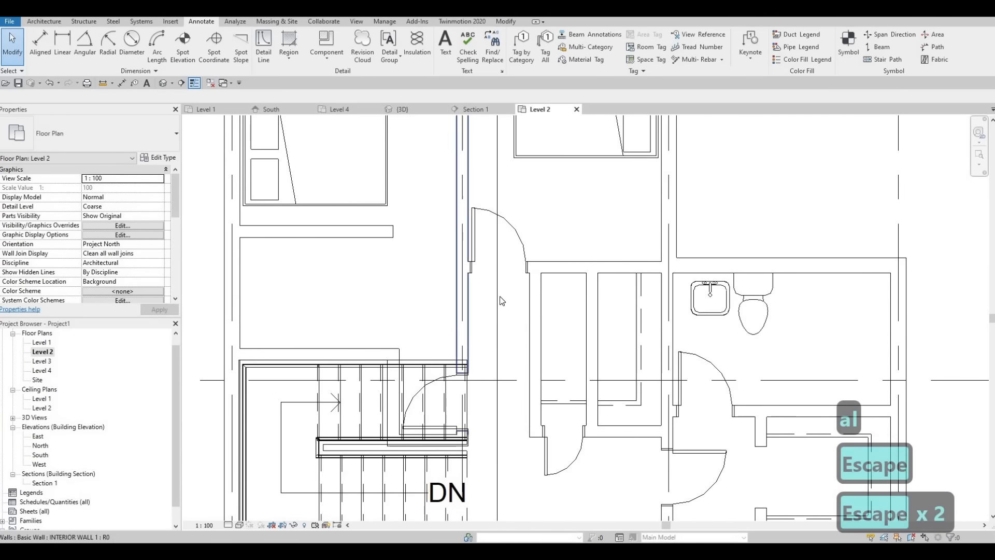
pyautogui.moveTo(500, 297); pyautogui.dragTo(500, 326, button='middle')
pyautogui.moveTo(500, 277); pyautogui.dragTo(489, 339, button='middle')
pyautogui.moveTo(541, 292); pyautogui.dragTo(526, 382, button='middle')
pyautogui.scroll(-1, 527, 382)
pyautogui.moveTo(548, 331); pyautogui.dragTo(549, 292, button='middle')
# Move the door beside the staircase up along its wall so it sits just below the middle bedroom's entry door
pyautogui.moveTo(419, 445); pyautogui.dragTo(456, 370, button='middle')
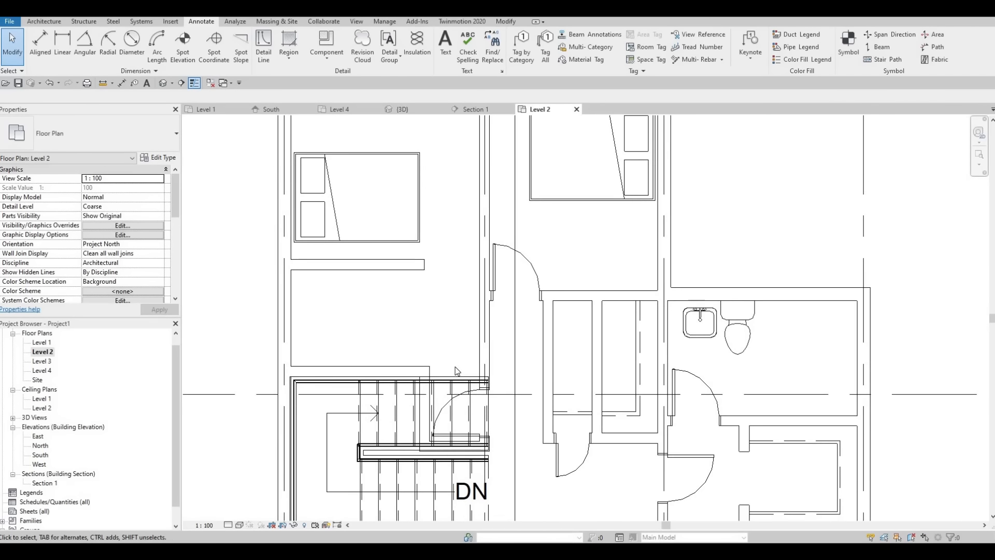
pyautogui.click(470, 392)
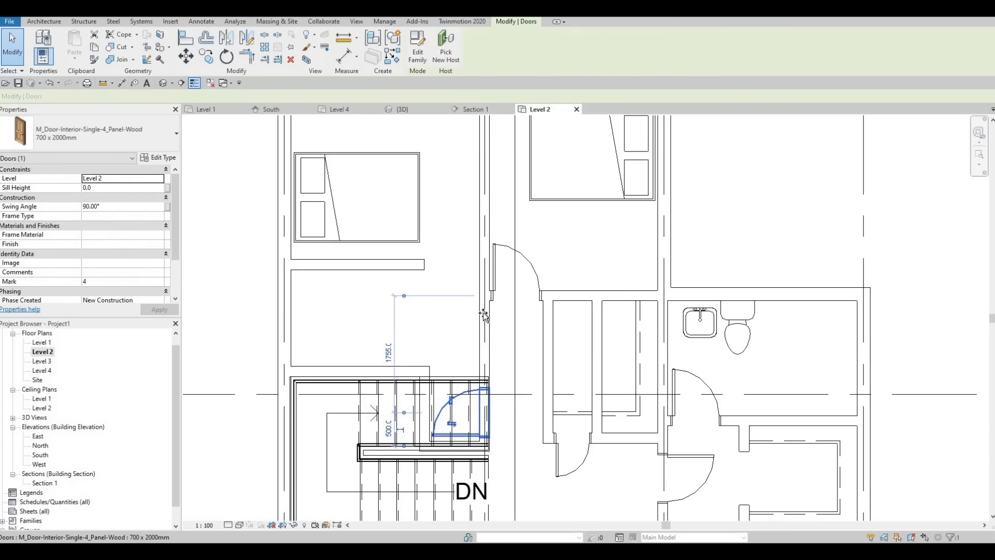
pyautogui.moveTo(483, 314); pyautogui.dragTo(459, 329)
pyautogui.press('Escape')
pyautogui.moveTo(462, 330); pyautogui.dragTo(552, 308, button='middle')
pyautogui.scroll(-1, 545, 302)
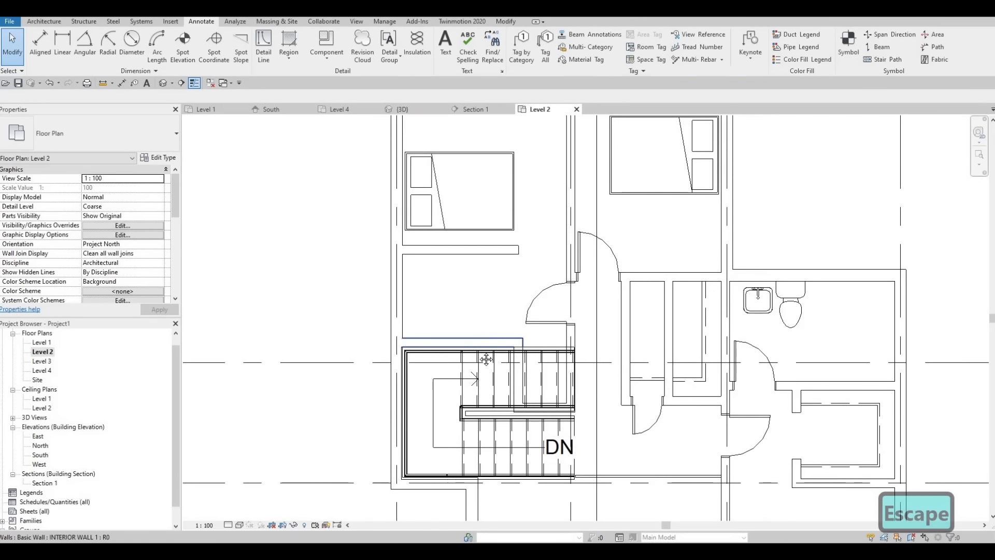
pyautogui.moveTo(494, 329); pyautogui.dragTo(473, 376, button='middle')
pyautogui.moveTo(525, 344); pyautogui.dragTo(506, 348, button='middle')
pyautogui.scroll(1, 526, 332)
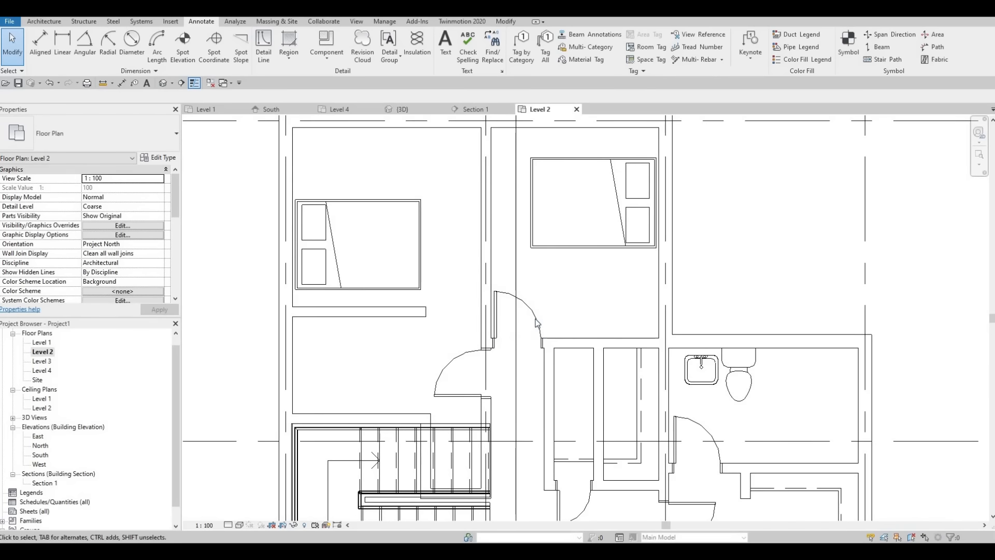
# Delete the middle bedroom's entry door and the door beside it on the hallway wall above the staircase
pyautogui.press('Escape')
pyautogui.click(509, 393)
pyautogui.scroll(-3, 484, 261)
pyautogui.press('Escape')
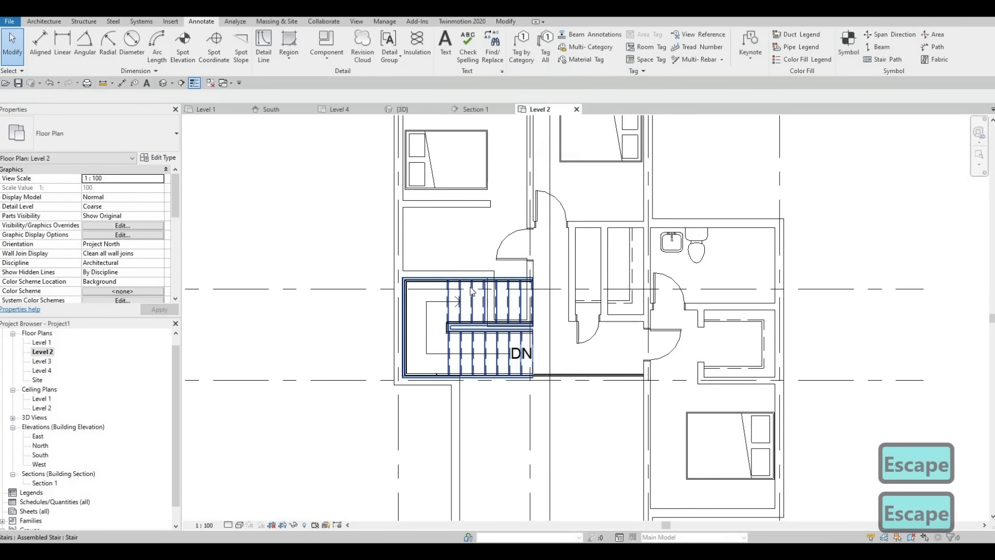
pyautogui.scroll(-1, 478, 344)
pyautogui.moveTo(478, 345); pyautogui.dragTo(478, 375, button='middle')
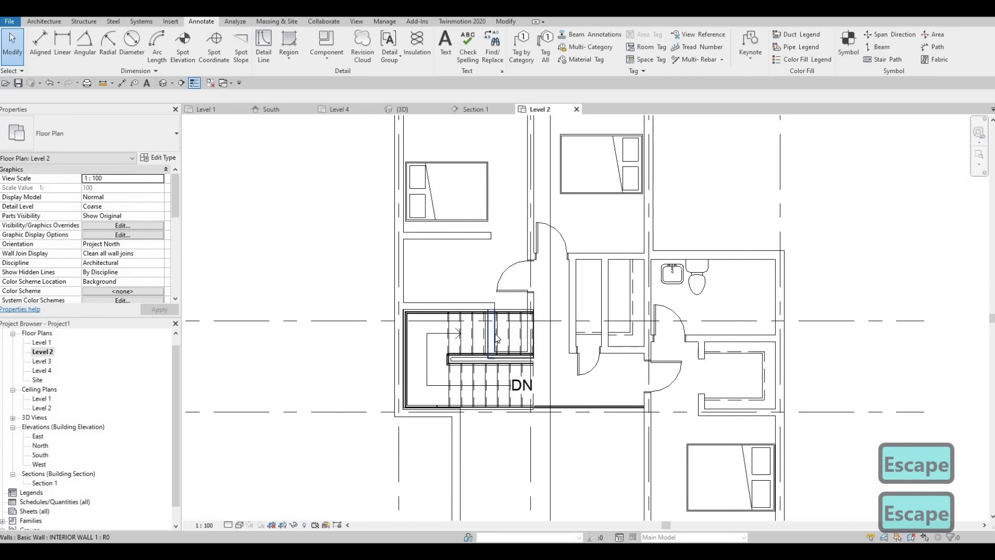
pyautogui.scroll(4, 536, 337)
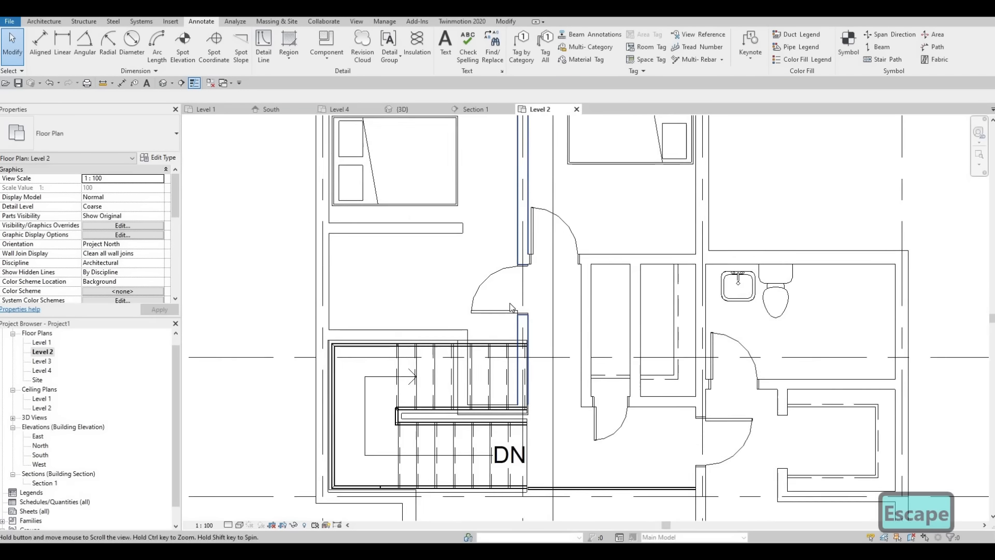
pyautogui.moveTo(559, 262); pyautogui.dragTo(557, 297, button='middle')
pyautogui.click(558, 296)
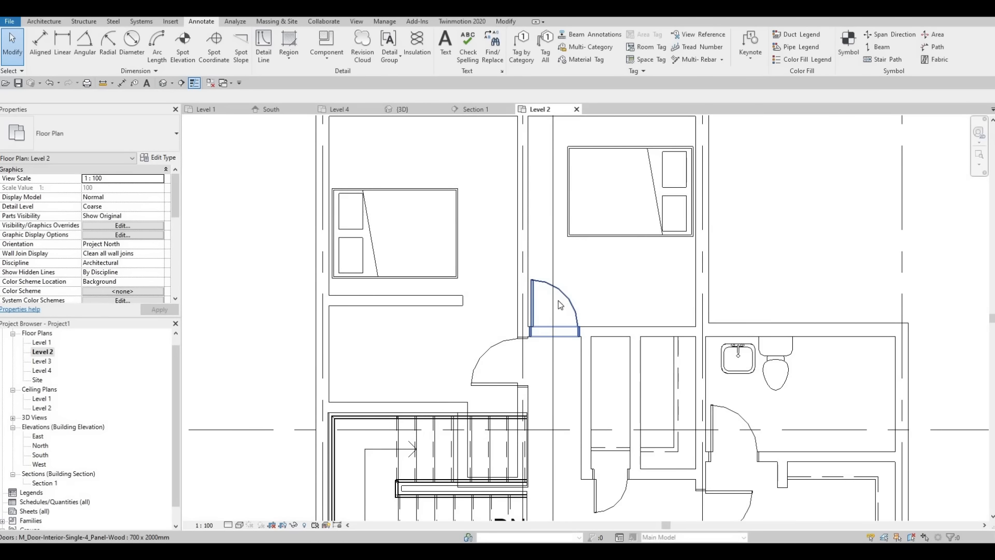
pyautogui.press('Delete')
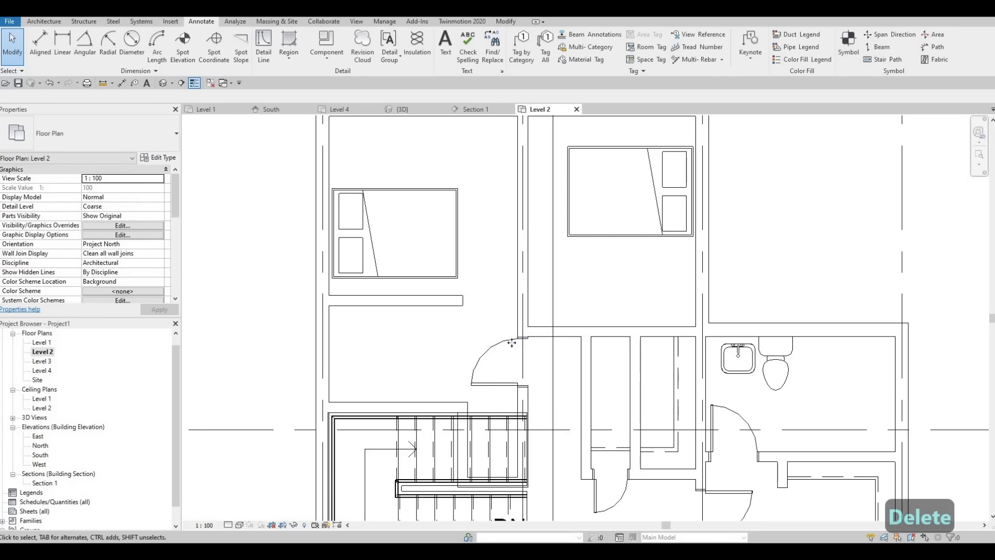
pyautogui.click(557, 319)
pyautogui.press('Delete')
pyautogui.scroll(-3, 550, 314)
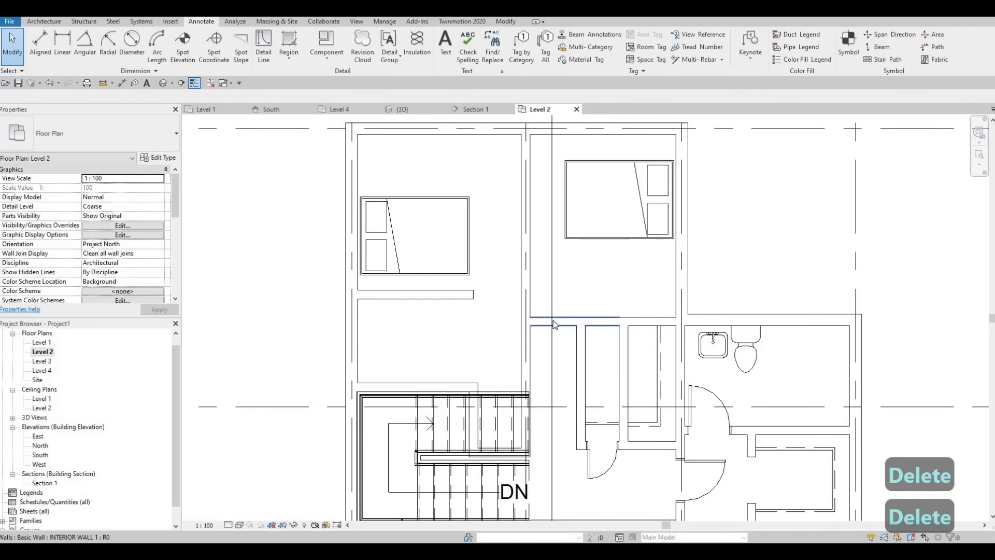
pyautogui.click(554, 320)
pyautogui.scroll(2, 549, 305)
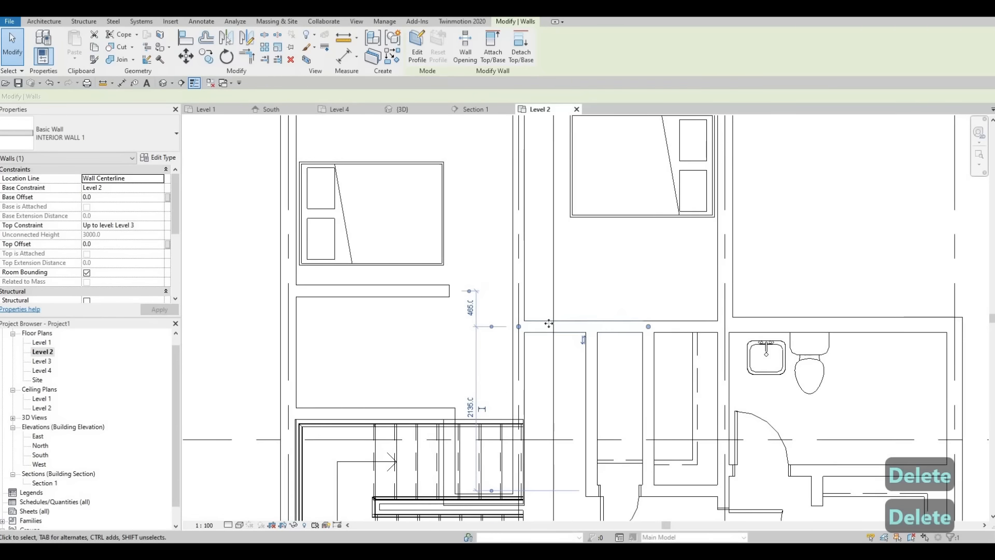
pyautogui.scroll(-1, 541, 286)
pyautogui.press('Escape')
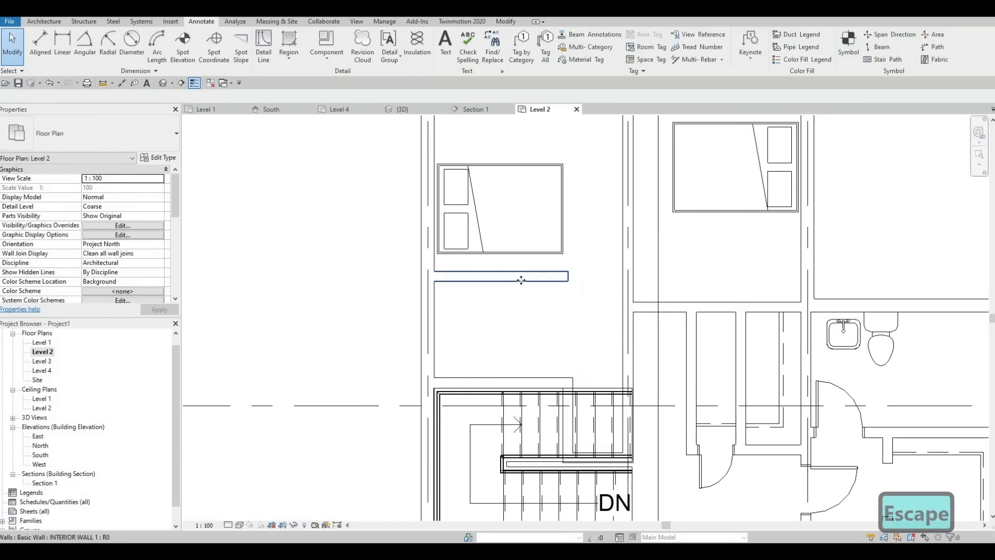
# Move the left bedroom's short lower wall to 1300 mm from the wall above the staircase and extend it across to the hallway wall
pyautogui.click(518, 283)
pyautogui.moveTo(520, 302); pyautogui.dragTo(538, 319)
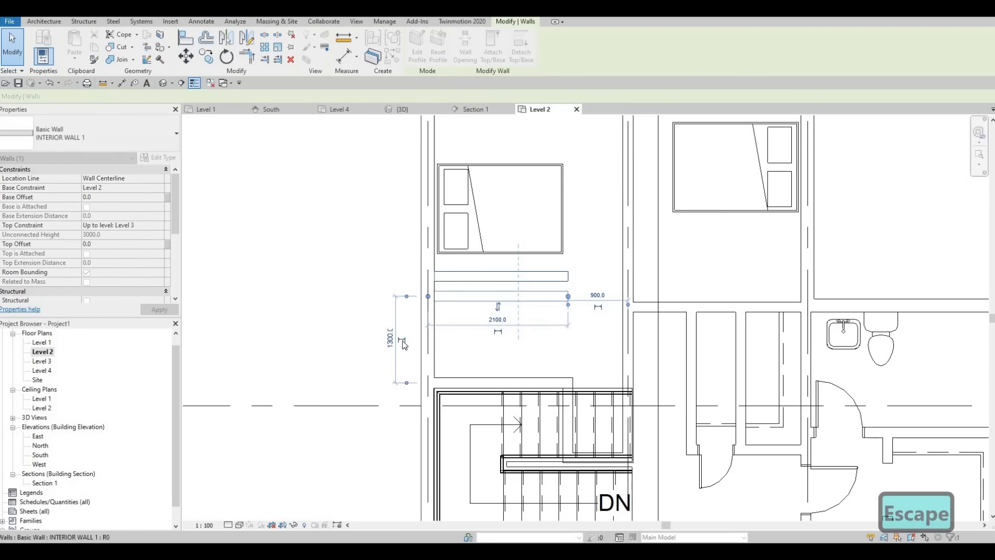
pyautogui.click(392, 340)
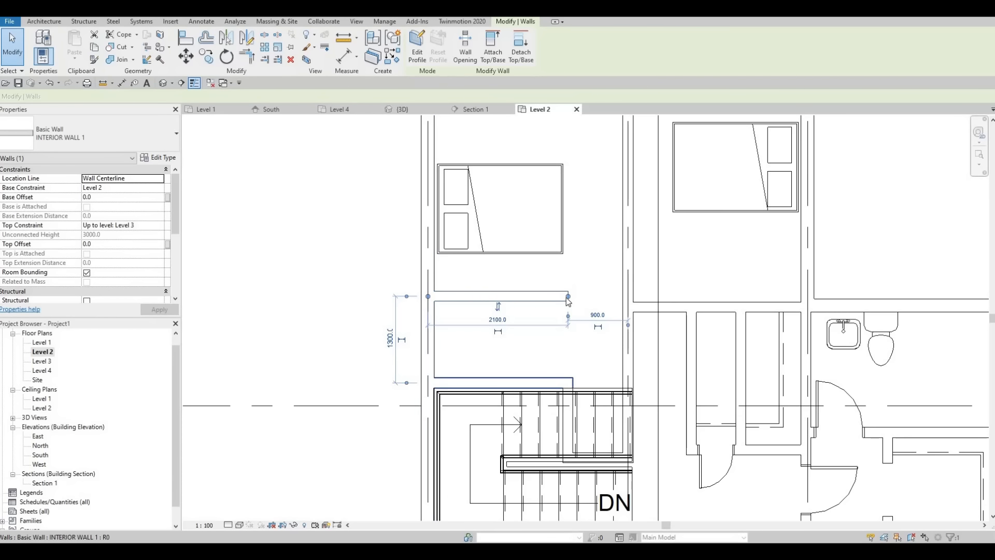
pyautogui.moveTo(568, 296); pyautogui.dragTo(617, 322)
pyautogui.moveTo(393, 344); pyautogui.dragTo(406, 291, button='middle')
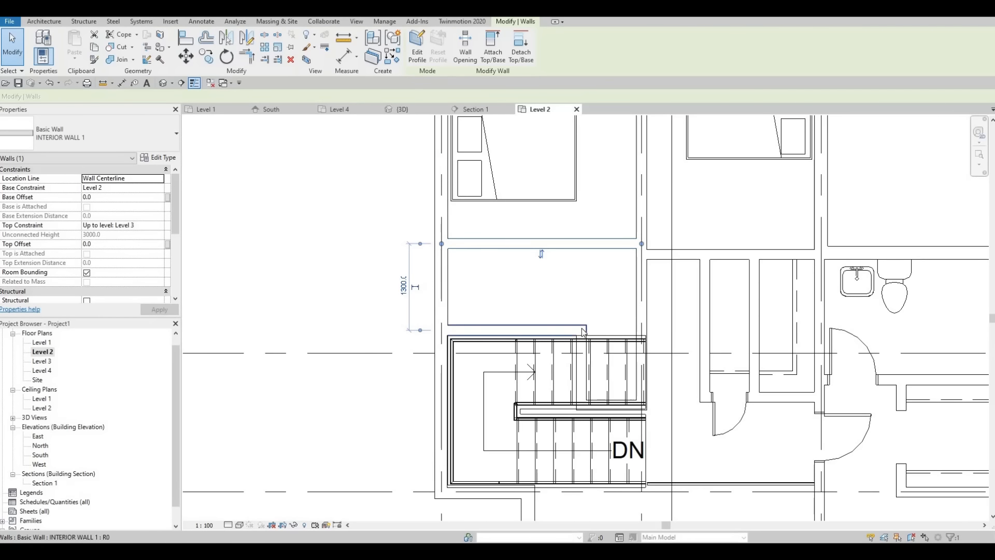
# Move the middle bedroom's lower wall up toward the bed, unjoining it from the adjacent closet wall
pyautogui.moveTo(668, 315); pyautogui.dragTo(660, 356, button='middle')
pyautogui.click(660, 356)
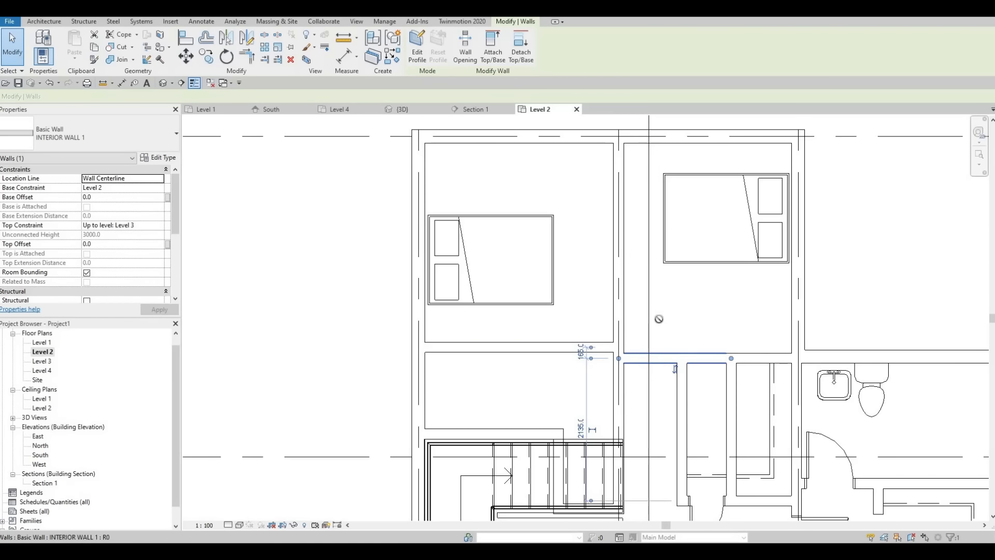
pyautogui.moveTo(658, 319); pyautogui.dragTo(659, 320)
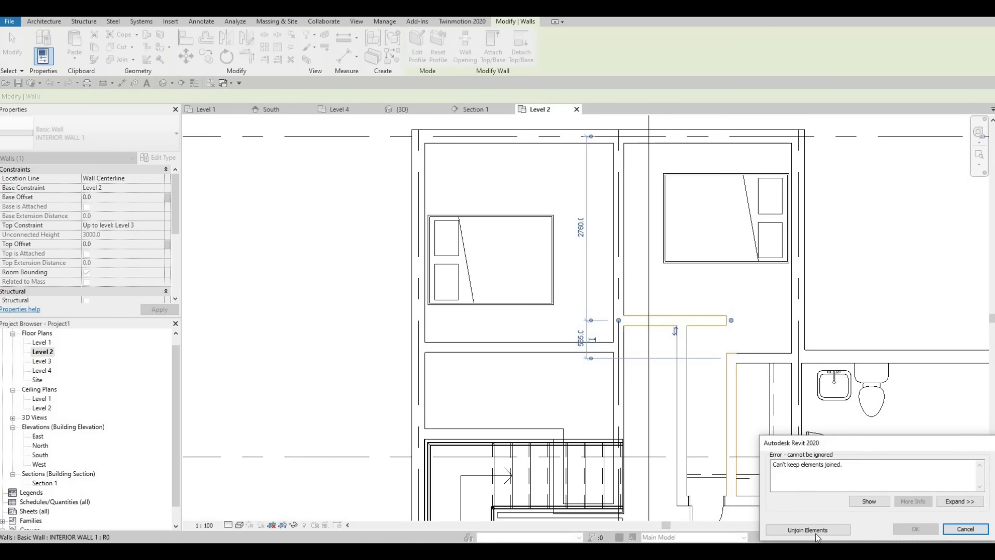
pyautogui.click(808, 530)
pyautogui.moveTo(738, 408); pyautogui.dragTo(726, 378, button='middle')
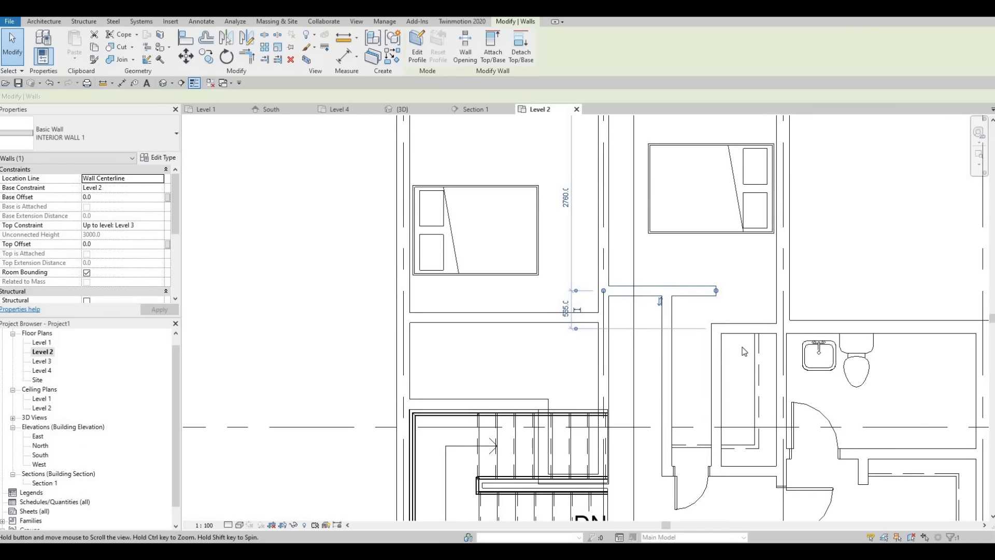
pyautogui.scroll(2, 800, 423)
pyautogui.scroll(1, 706, 271)
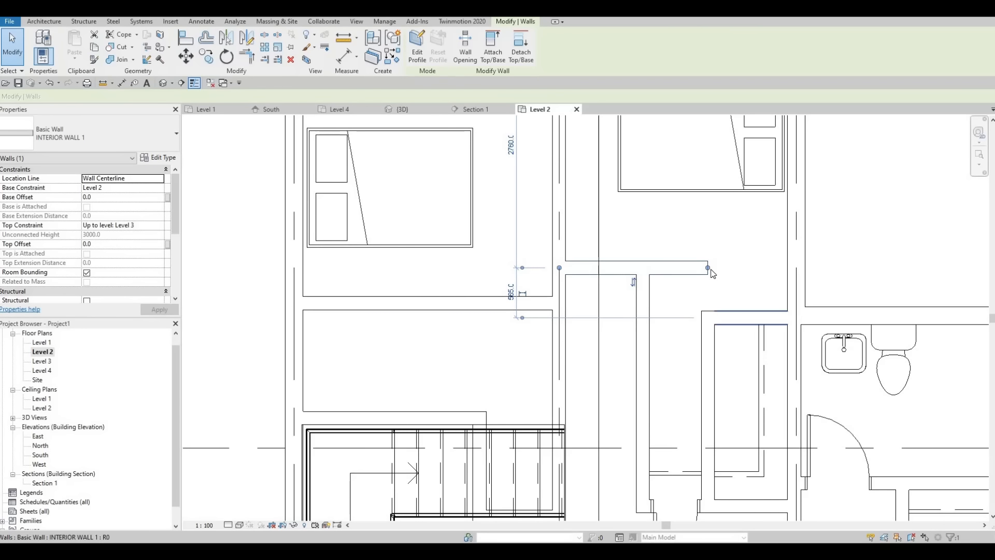
# Move the middle bedroom's lower wall further up to 900 mm from the closet's upper wall
pyautogui.click(703, 332)
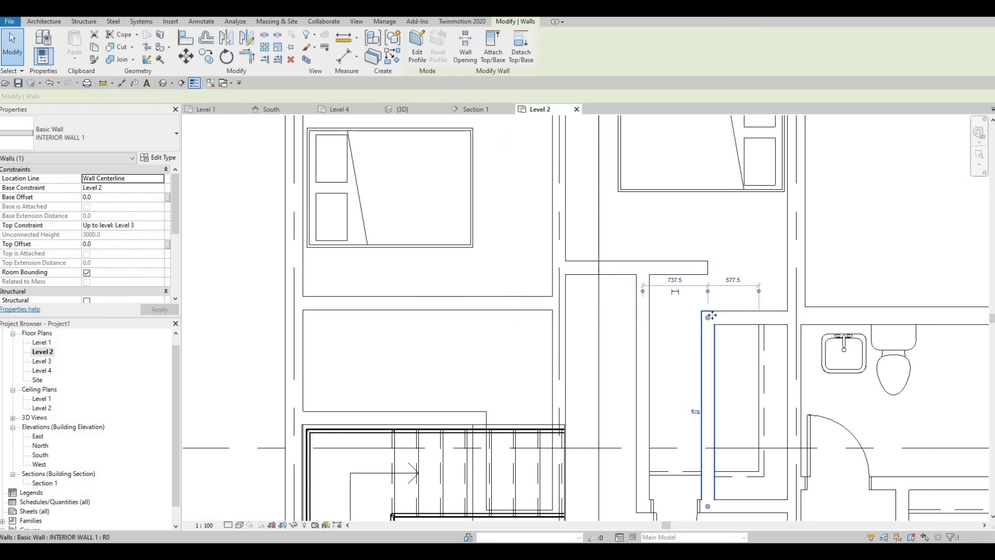
pyautogui.moveTo(626, 293)
pyautogui.mouseDown(button='middle')
pyautogui.moveTo(632, 274)
pyautogui.moveTo(622, 311)
pyautogui.mouseUp(button='middle')
pyautogui.click(601, 309)
pyautogui.moveTo(599, 301); pyautogui.dragTo(600, 273)
pyautogui.moveTo(636, 279); pyautogui.dragTo(624, 373, button='middle')
pyautogui.press('Escape')
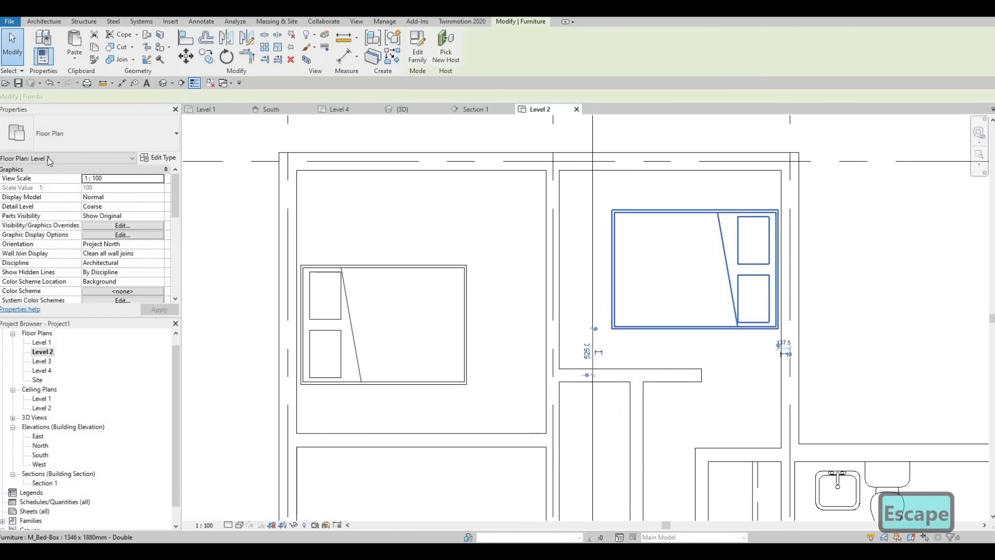
# Change the middle bedroom's bed to the 0965 x 1880mm Twin type and move it into the room's upper-right corner
pyautogui.click(653, 334)
pyautogui.click(72, 132)
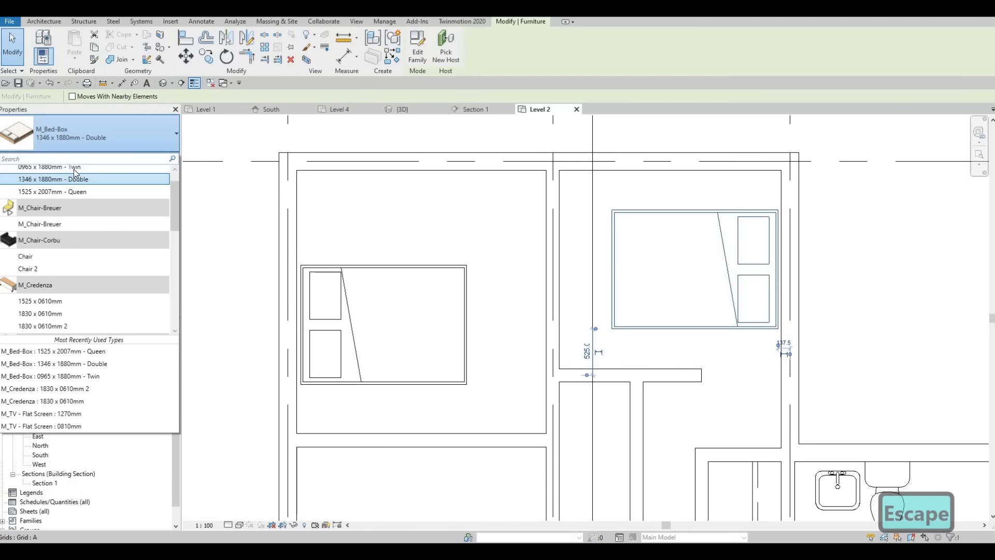
pyautogui.click(73, 167)
pyautogui.press('Escape')
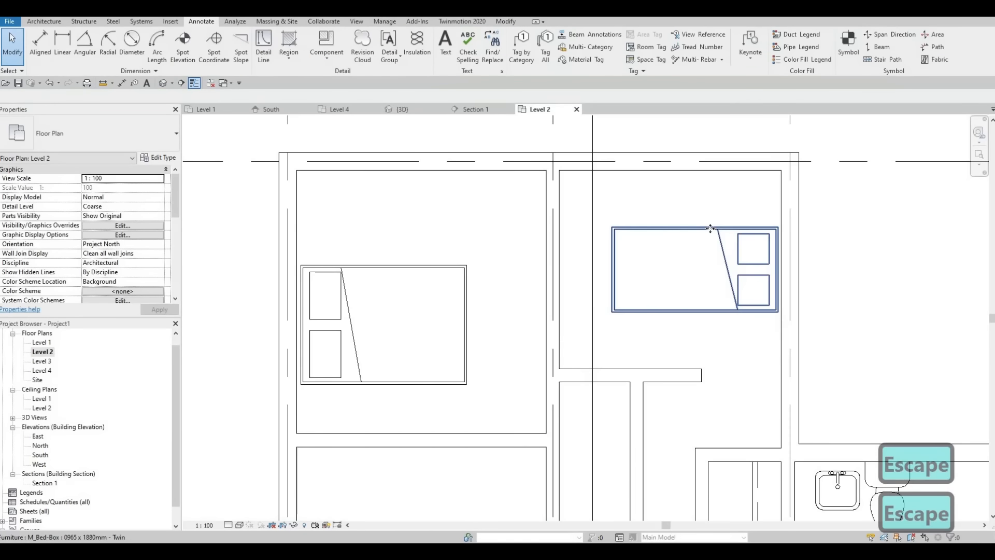
pyautogui.click(706, 229)
pyautogui.moveTo(713, 212); pyautogui.dragTo(714, 175)
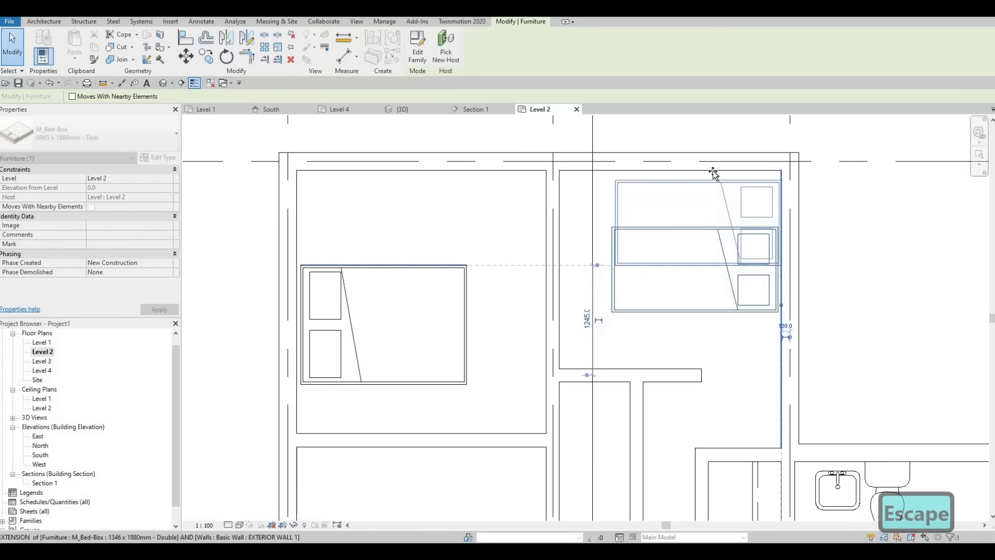
pyautogui.press('Escape')
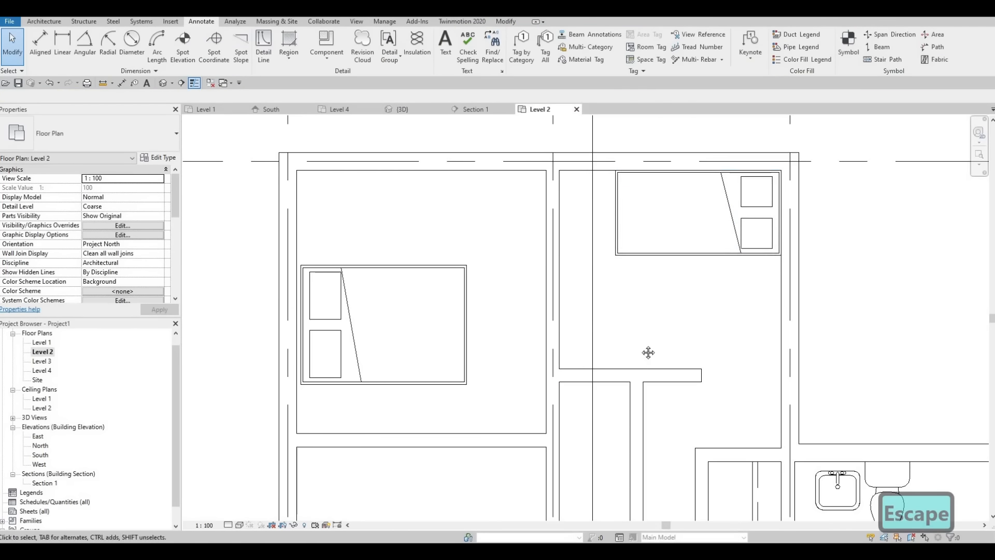
pyautogui.moveTo(649, 352); pyautogui.dragTo(657, 250, button='middle')
pyautogui.click(605, 269)
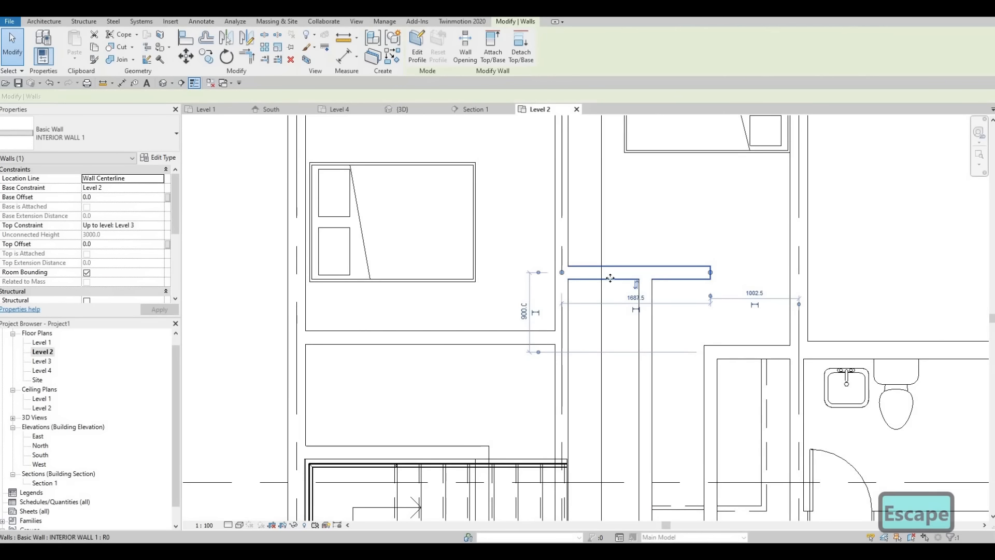
pyautogui.press('Escape')
pyautogui.press('Escape')
# Place a 700 x 2000mm interior single door in the left bedroom's hallway wall, above its lower wall and swinging into the bedroom
pyautogui.moveTo(873, 490); pyautogui.dragTo(785, 370, button='middle')
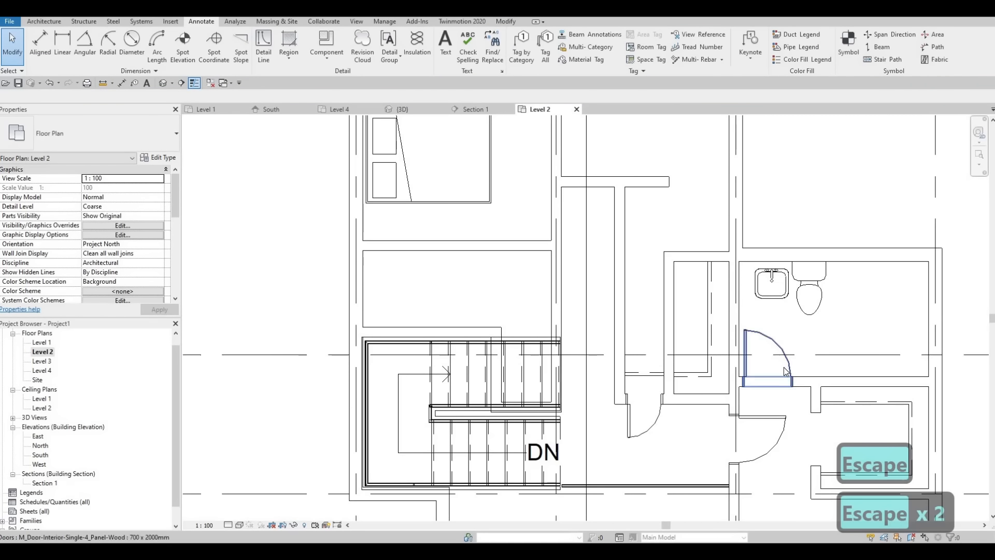
pyautogui.click(770, 421)
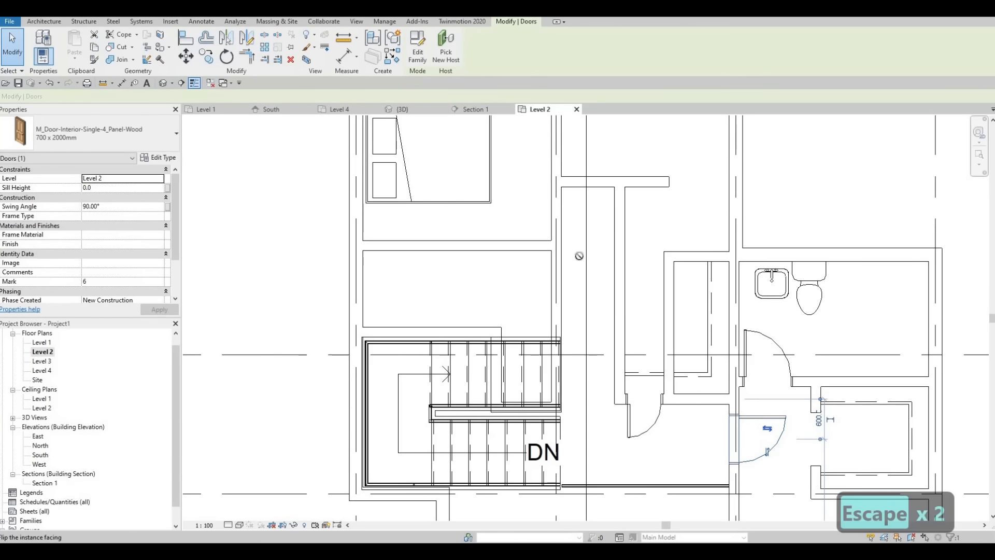
pyautogui.press('c')
pyautogui.press('s')
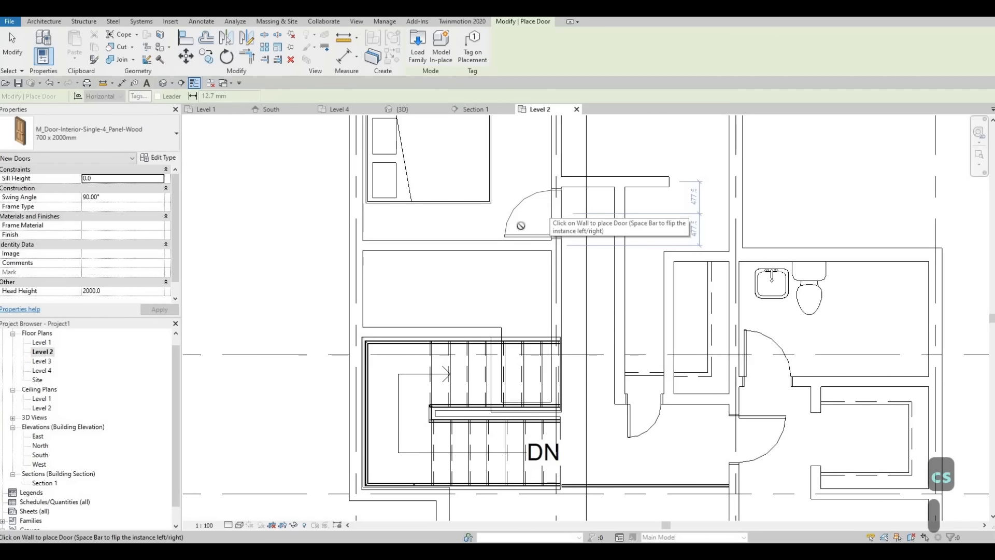
pyautogui.click(552, 211)
pyautogui.press('Escape')
pyautogui.moveTo(419, 163); pyautogui.dragTo(520, 304, button='middle')
pyautogui.scroll(-2, 520, 304)
pyautogui.scroll(1, 523, 272)
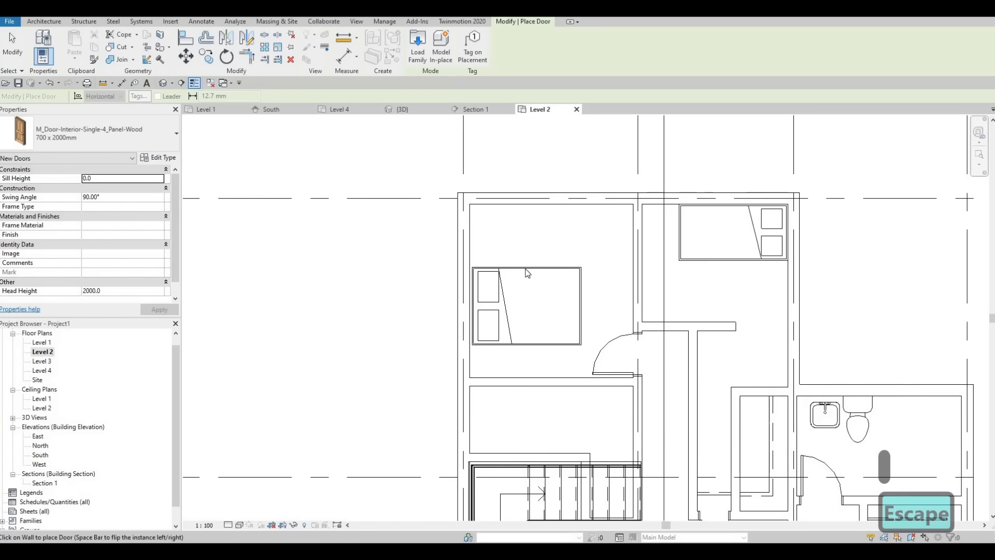
pyautogui.press('Escape')
pyautogui.press('Escape')
# Move the left bedroom's double bed up to 700 mm from the gridline along the upper exterior wall
pyautogui.click(528, 268)
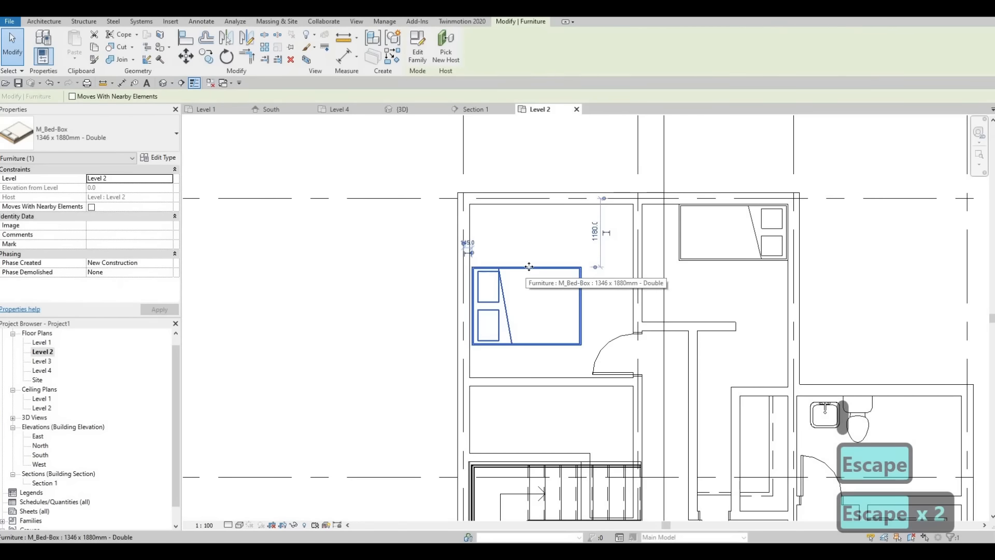
pyautogui.moveTo(522, 271); pyautogui.dragTo(529, 245)
pyautogui.moveTo(528, 244); pyautogui.dragTo(528, 249)
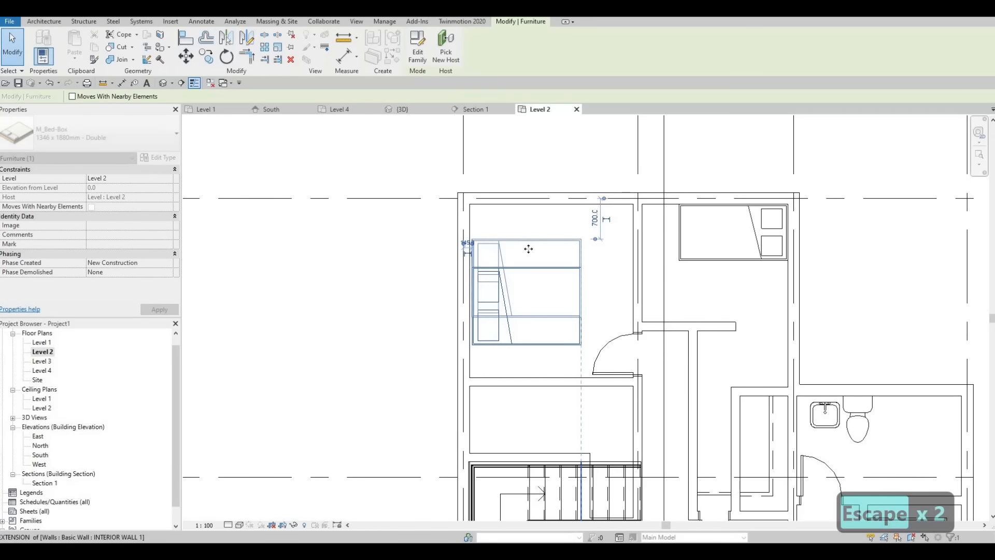
pyautogui.press('Escape')
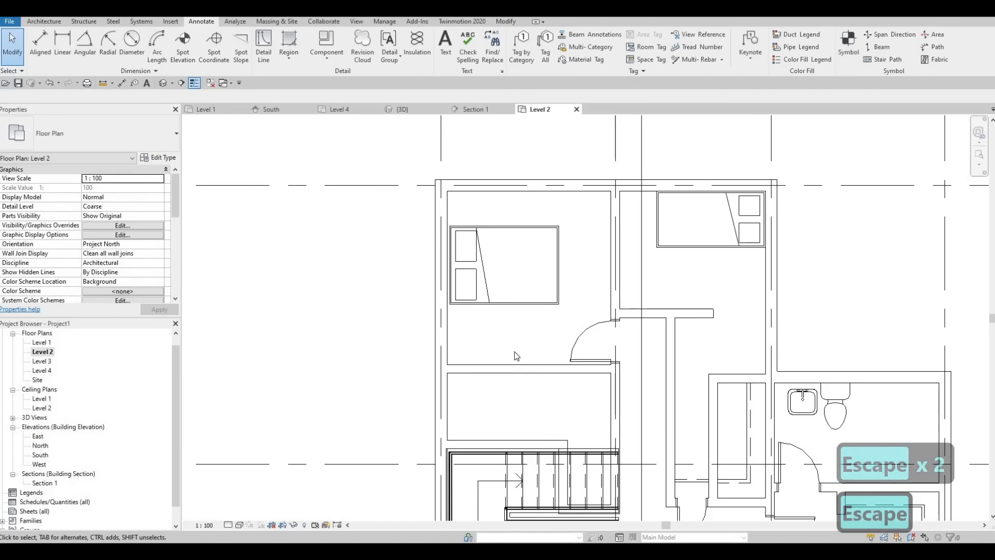
pyautogui.press('Escape')
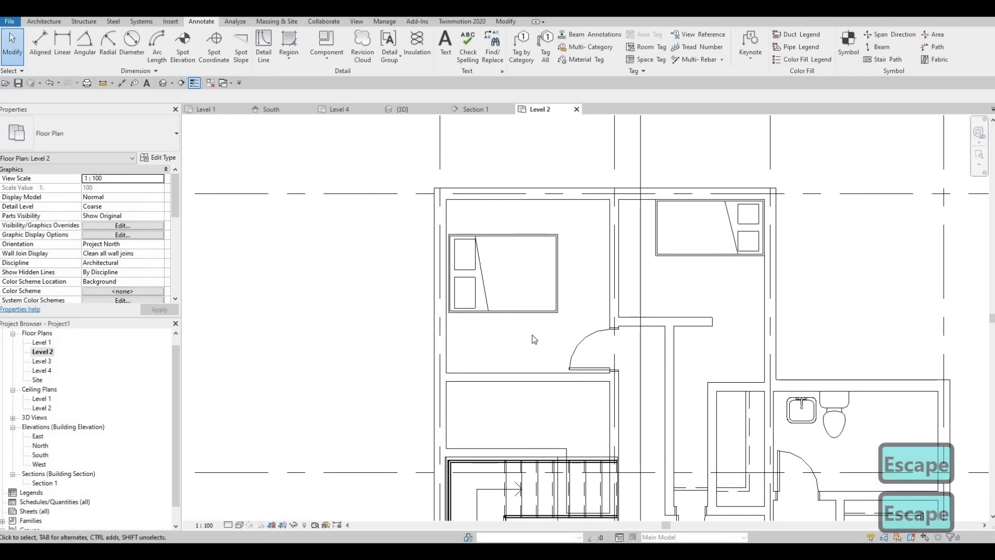
# Nudge the left bedroom's double bed up by two increments
pyautogui.click(515, 252)
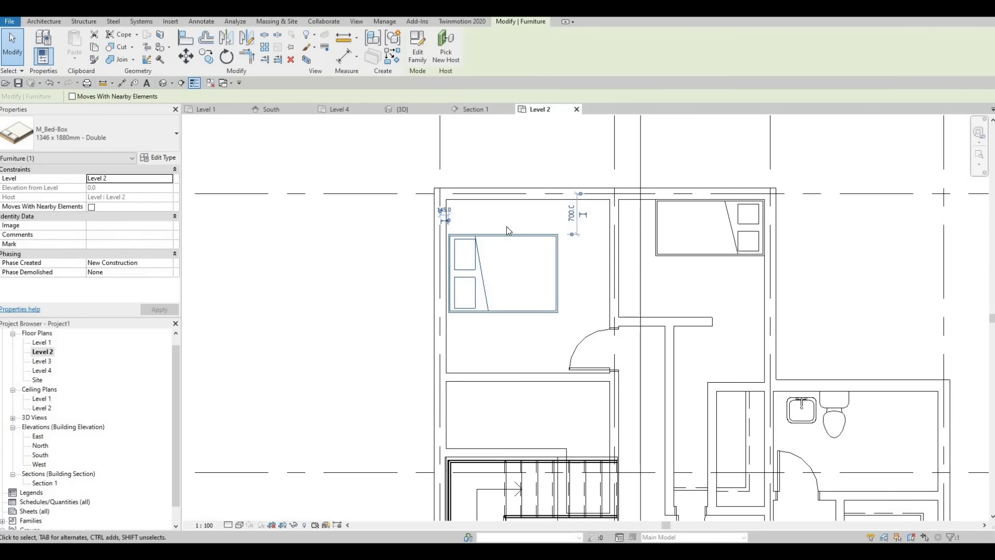
pyautogui.press('Up')
pyautogui.press('Up')
pyautogui.moveTo(567, 376); pyautogui.dragTo(564, 316, button='middle')
pyautogui.press('Escape')
# Place a 700 x 2000mm interior single door in the hallway wall beside the upper stair flight, swinging in toward the stairs
pyautogui.moveTo(616, 413); pyautogui.dragTo(599, 369, button='middle')
pyautogui.scroll(2, 599, 369)
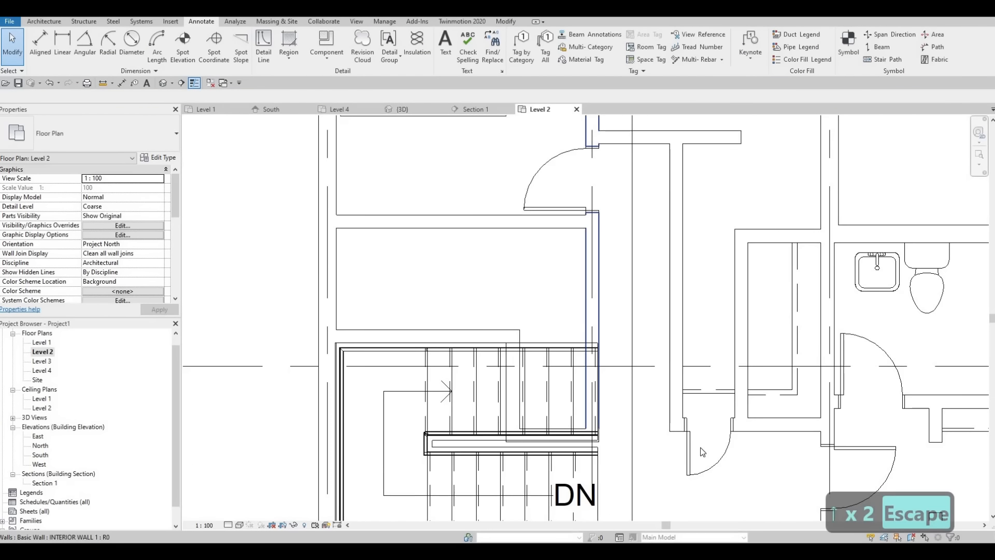
pyautogui.moveTo(784, 412); pyautogui.dragTo(717, 372, button='middle')
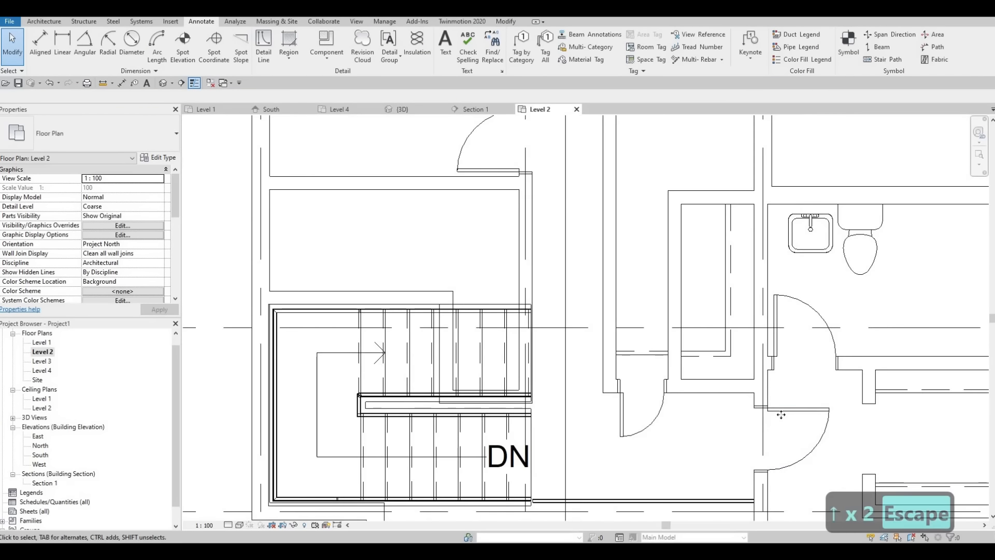
pyautogui.click(710, 405)
pyautogui.press('c')
pyautogui.press('s')
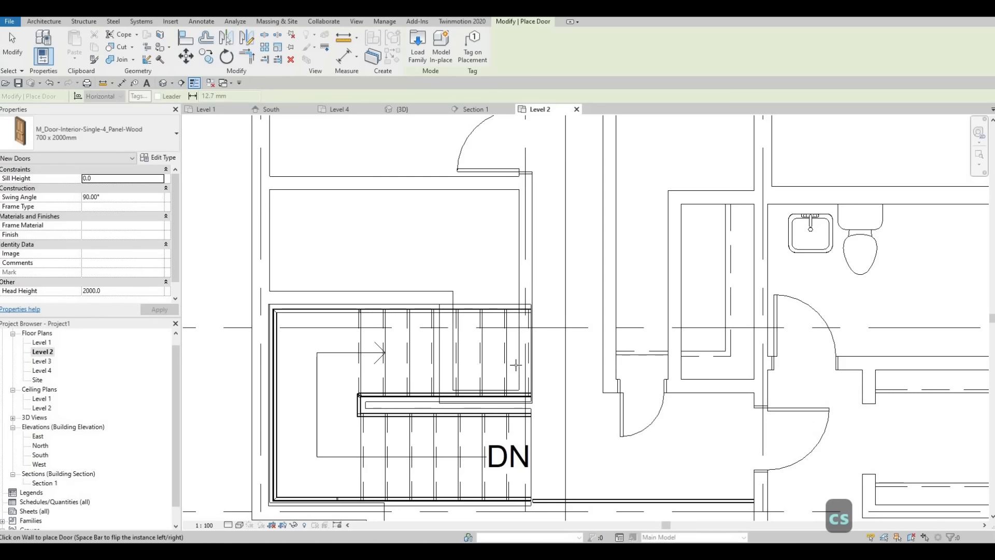
pyautogui.press('space')
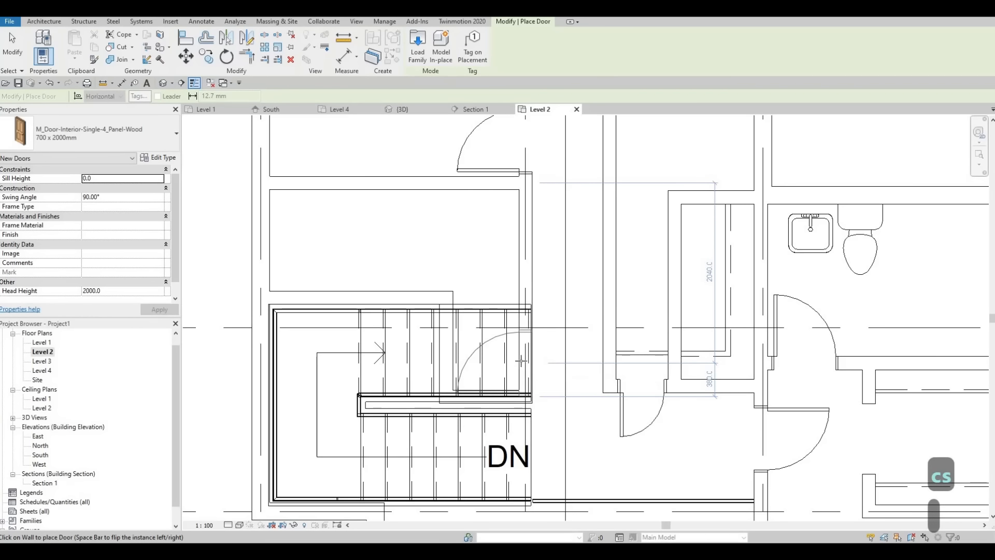
pyautogui.click(522, 360)
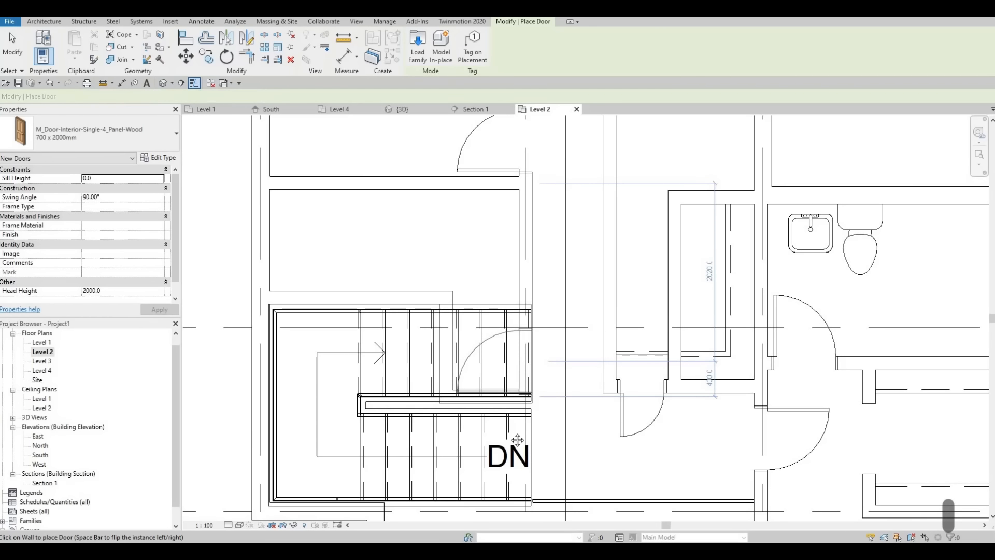
pyautogui.press('Escape')
pyautogui.press('Escape')
# Place a 500 x 440mm square vanity sink against the upper wall of the room below the left bedroom, near its hallway wall
pyautogui.scroll(-1, 510, 298)
pyautogui.moveTo(511, 298); pyautogui.dragTo(516, 400, button='middle')
pyautogui.moveTo(498, 339); pyautogui.dragTo(471, 362, button='middle')
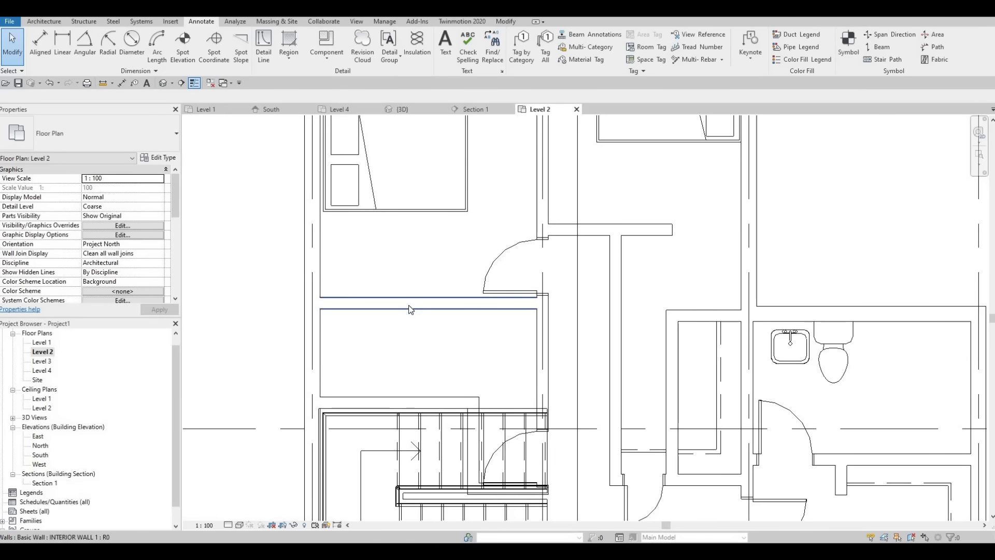
pyautogui.moveTo(873, 366); pyautogui.dragTo(850, 341, button='middle')
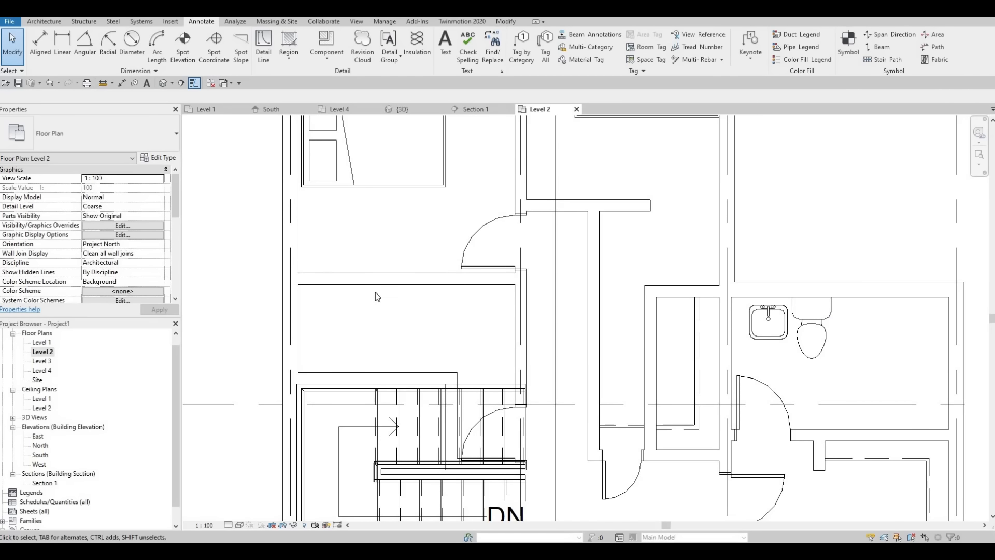
pyautogui.moveTo(380, 313); pyautogui.dragTo(387, 331, button='middle')
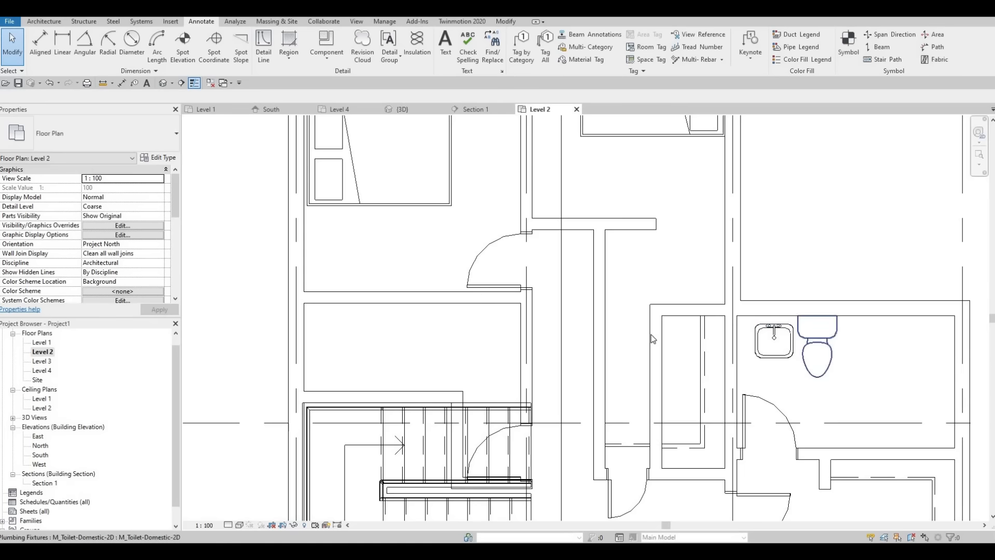
pyautogui.click(495, 343)
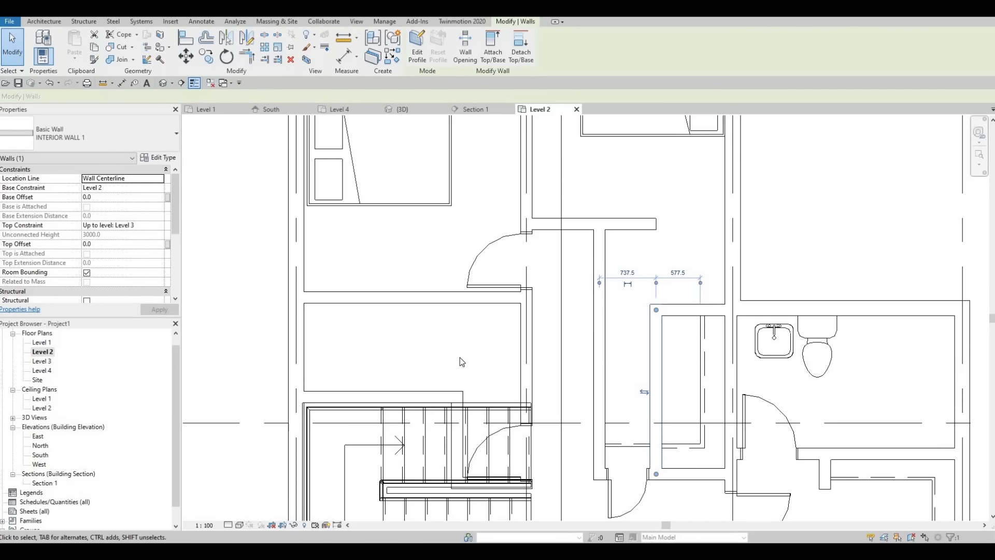
pyautogui.click(770, 339)
pyautogui.press('c')
pyautogui.press('s')
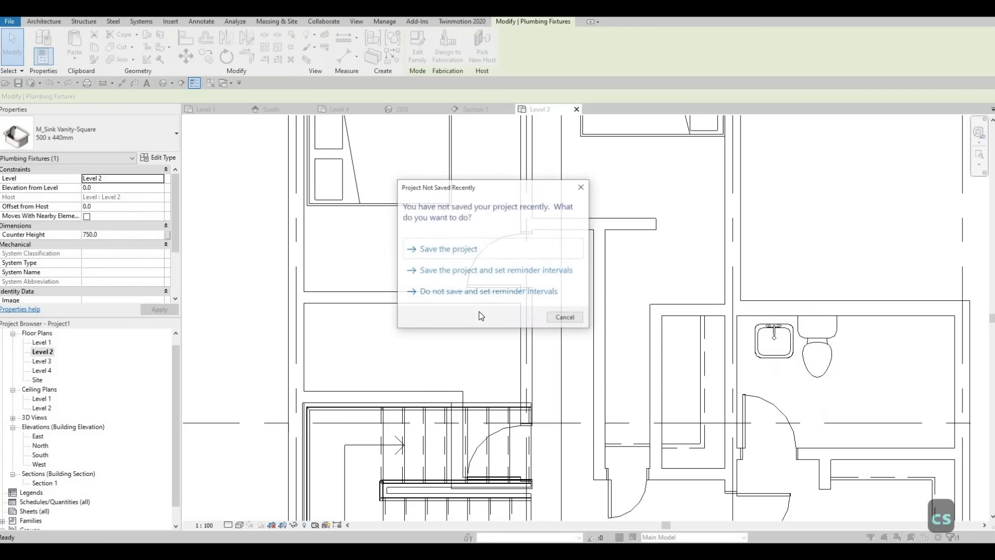
pyautogui.press('Escape')
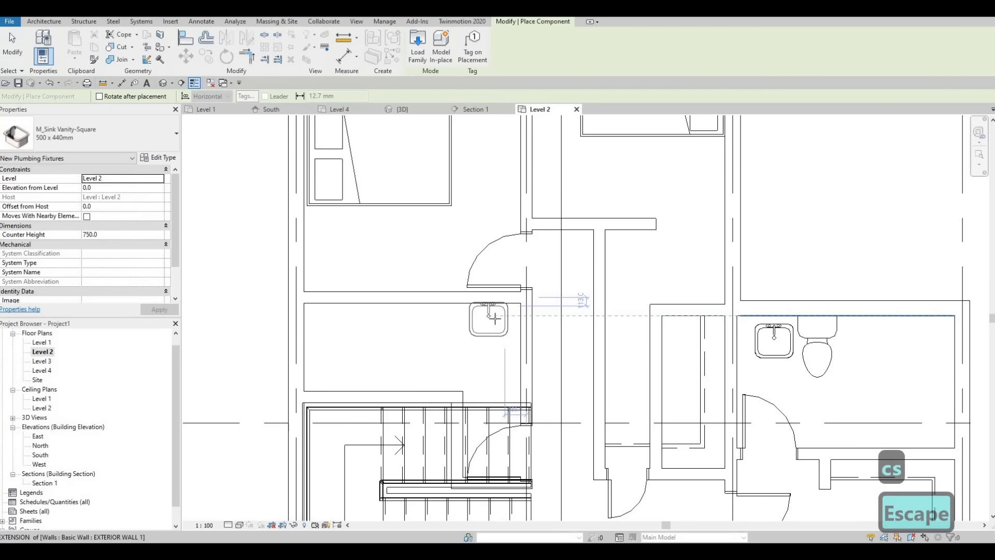
pyautogui.click(496, 321)
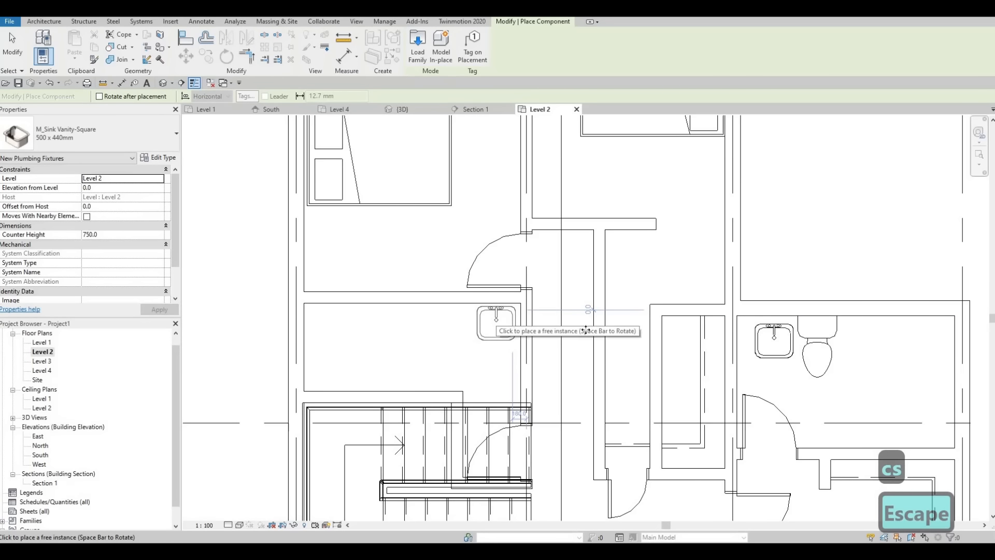
pyautogui.press('Escape')
pyautogui.press('Escape')
# Place a 2D domestic toilet on the new bathroom's upper wall beside the sink, 1100 mm from the hallway gridline
pyautogui.click(821, 355)
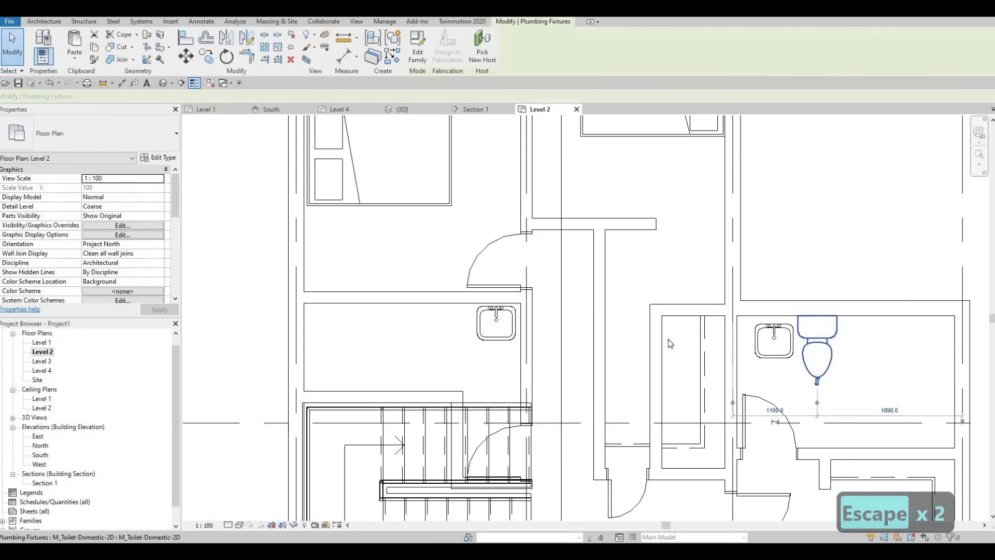
pyautogui.press('c')
pyautogui.press('s')
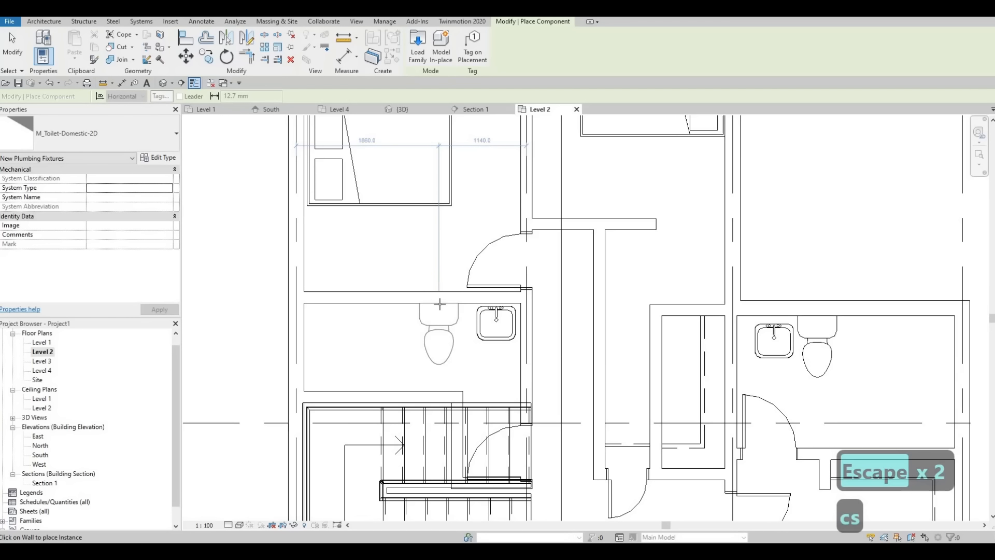
pyautogui.click(443, 304)
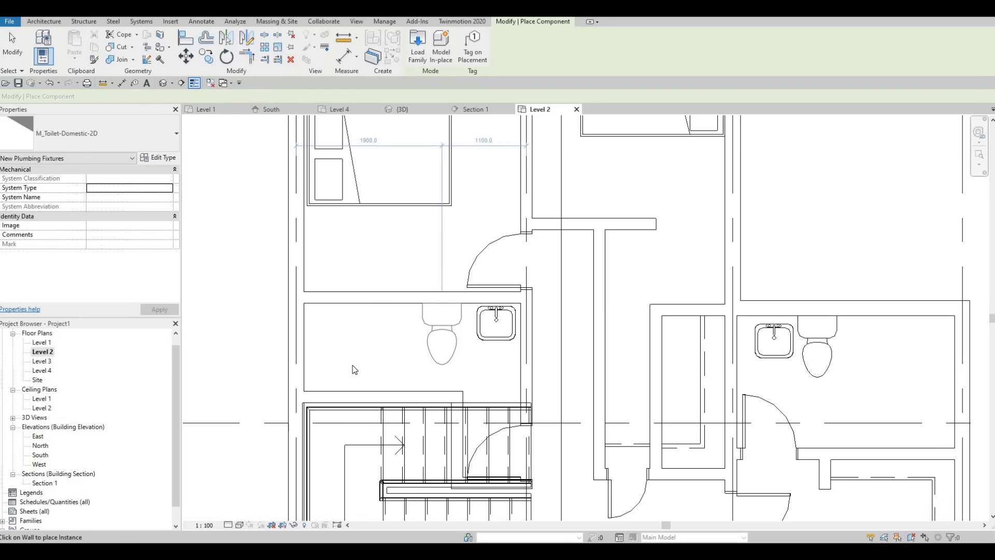
pyautogui.press('Escape')
pyautogui.press('Escape')
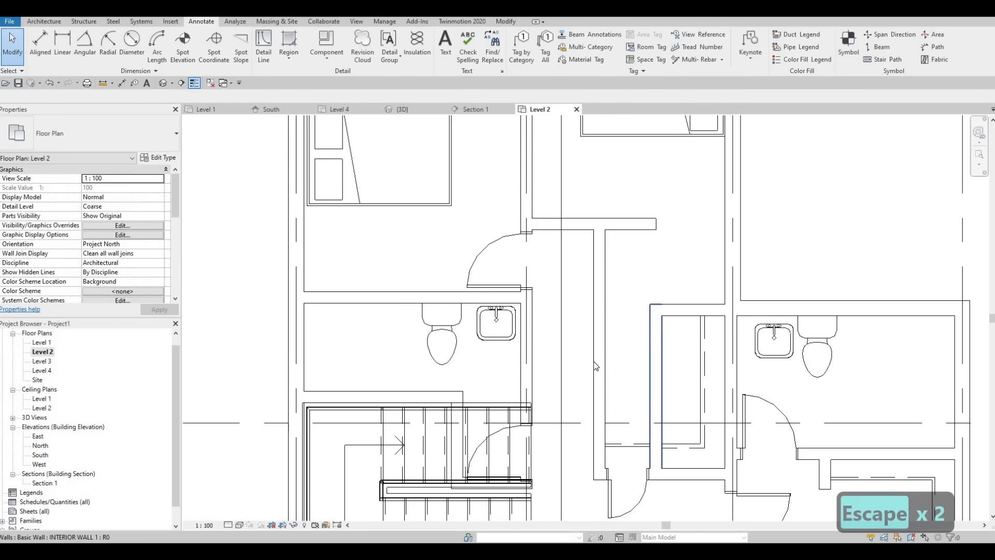
# Draw a vertical INTERIOR WALL 1 from the left bedroom's lower wall to the stair wall, separating a closet from the bathroom
pyautogui.click(657, 336)
pyautogui.press('c')
pyautogui.press('s')
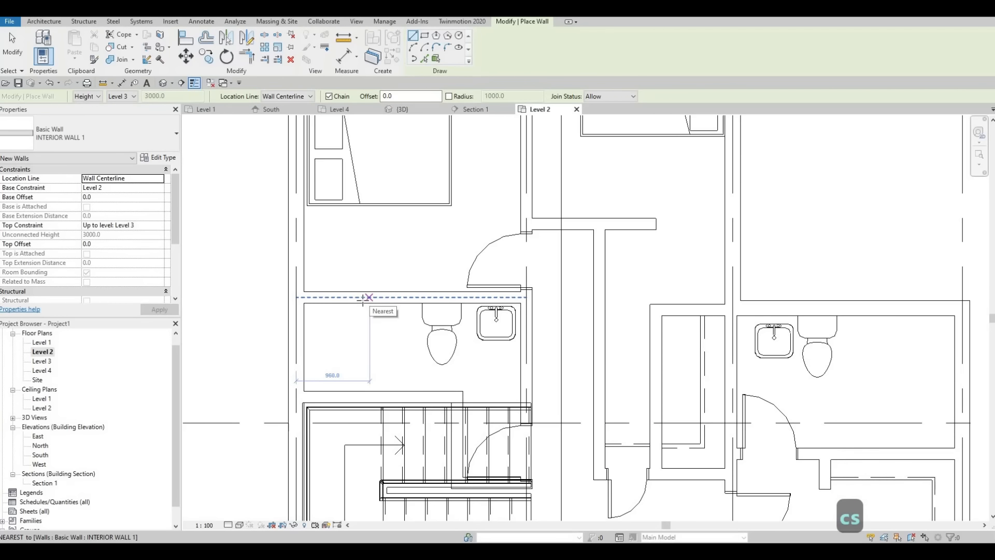
pyautogui.click(362, 297)
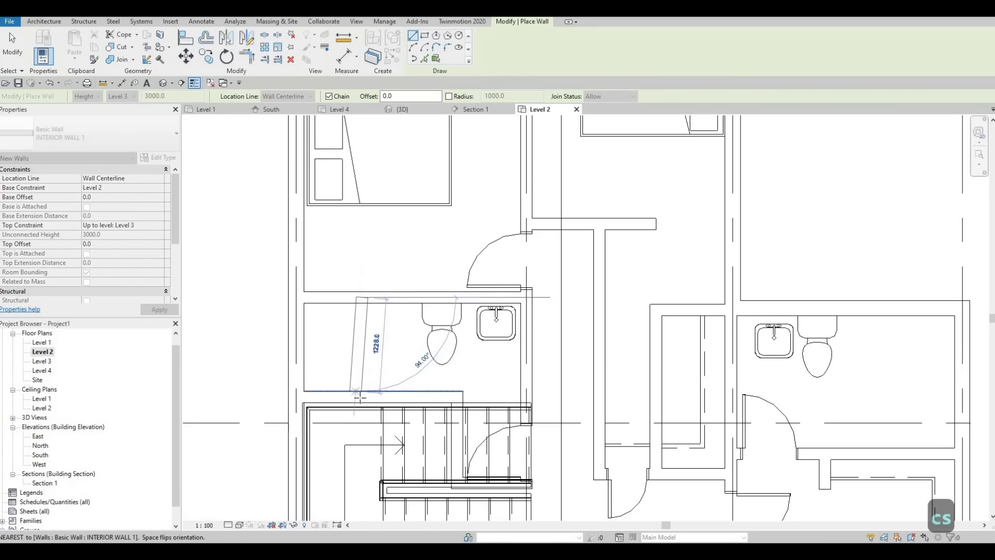
pyautogui.click(363, 396)
pyautogui.press('Escape')
pyautogui.press('Escape')
pyautogui.press('Escape')
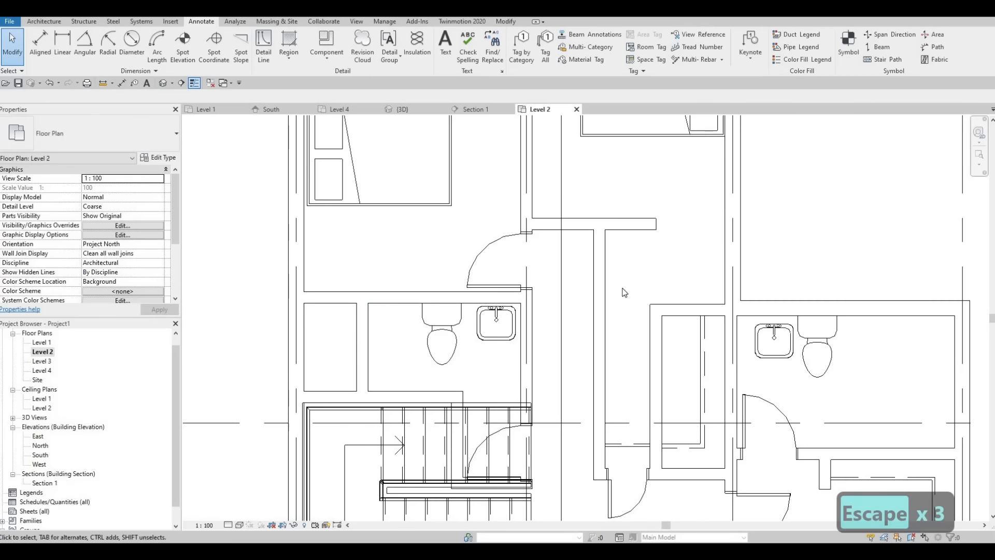
# Place a 500 x 2000mm interior single door in the upper wall of the left bedroom's closet, swinging into the bedroom
pyautogui.scroll(-1, 526, 363)
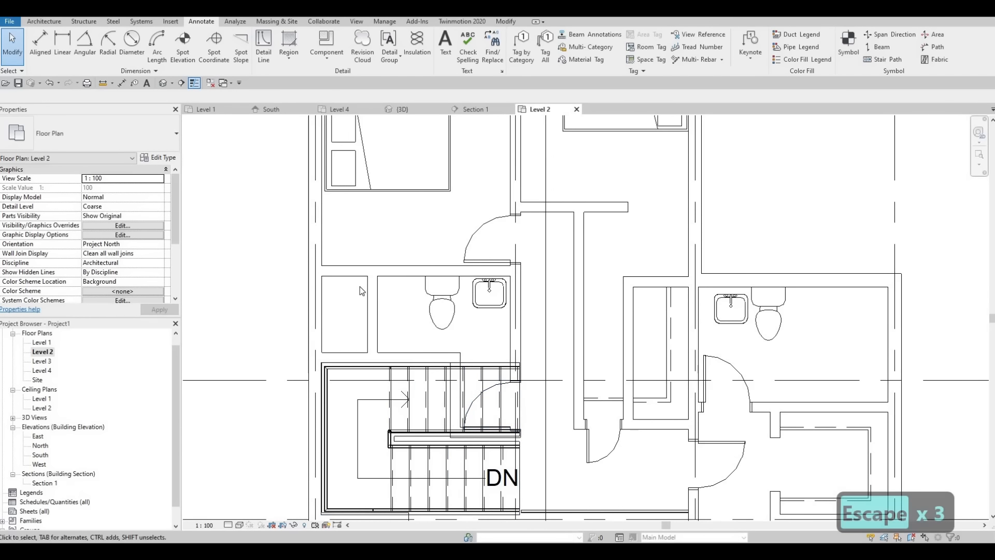
pyautogui.press('Escape')
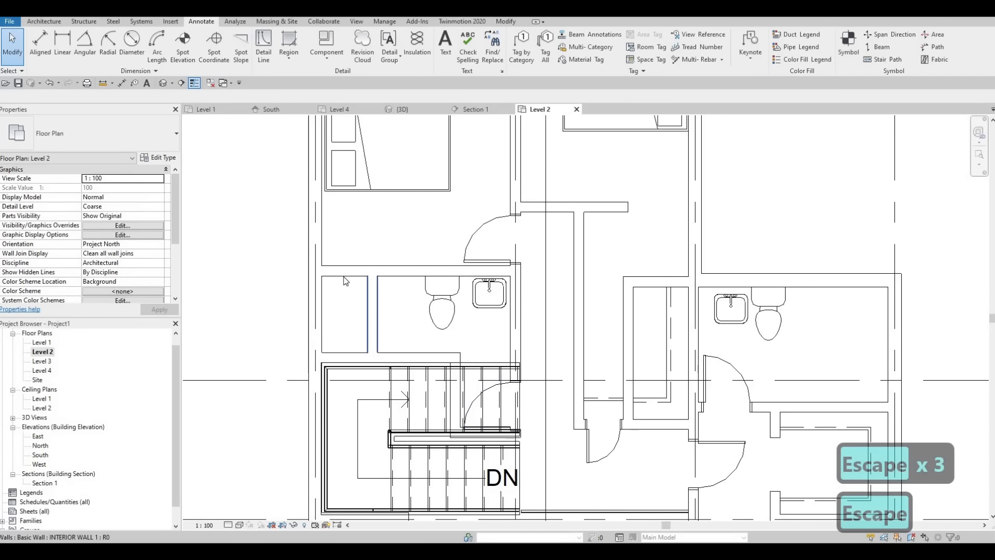
pyautogui.click(593, 449)
pyautogui.press('c')
pyautogui.press('s')
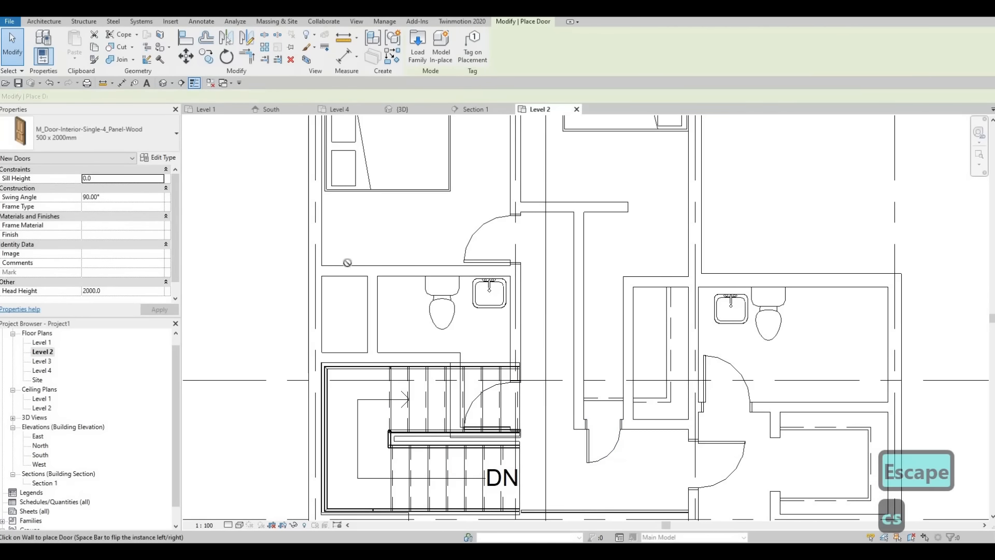
pyautogui.scroll(1, 331, 248)
pyautogui.click(348, 270)
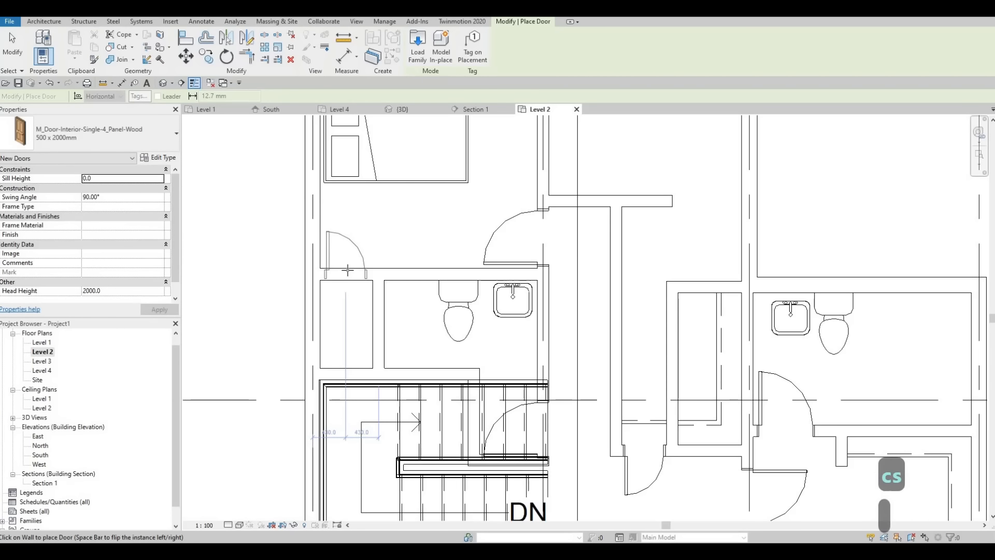
pyautogui.press('Escape')
pyautogui.press('Escape')
pyautogui.press('Escape')
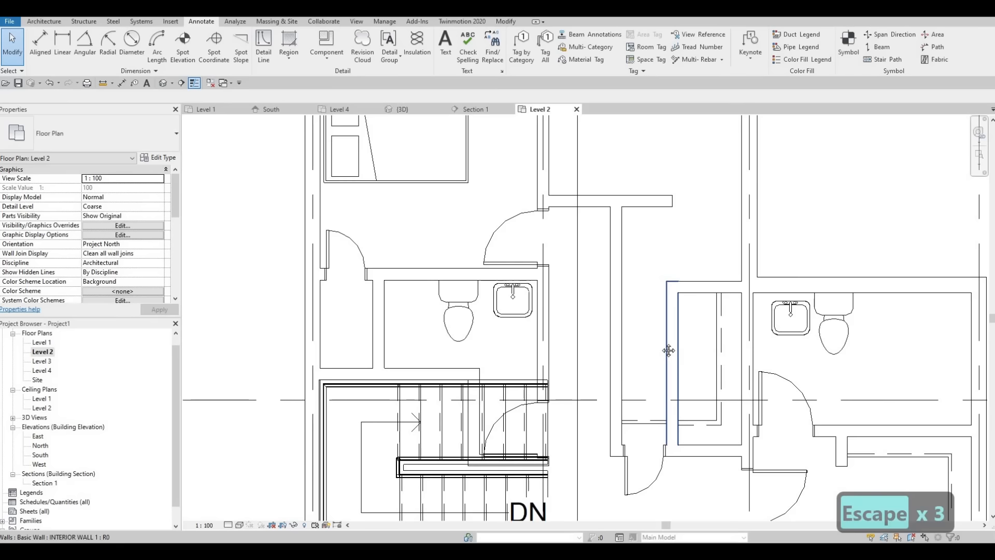
# Trim the middle bedroom's short horizontal wall and the vertical wall below its free end to meet in a corner
pyautogui.moveTo(667, 341); pyautogui.dragTo(632, 335, button='middle')
pyautogui.moveTo(655, 271); pyautogui.dragTo(631, 296, button='middle')
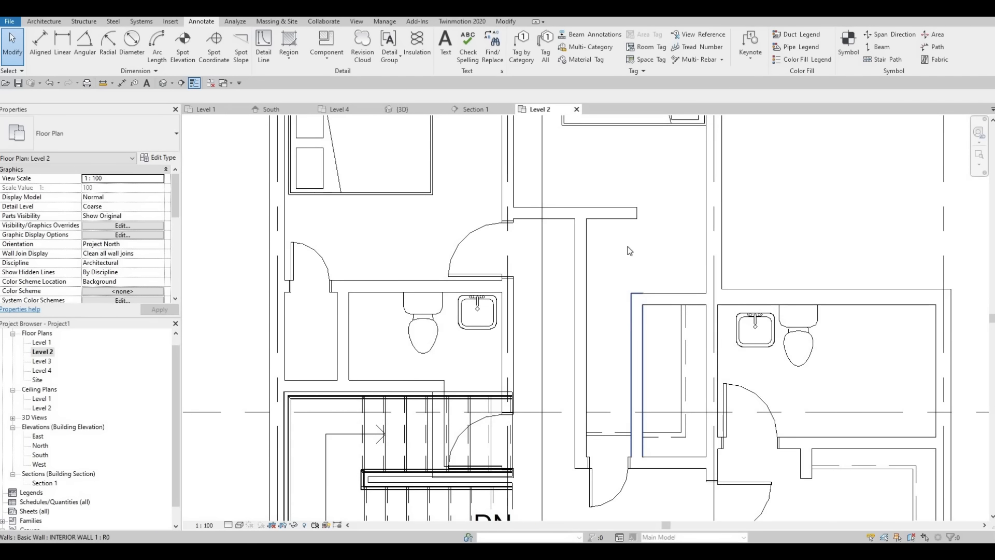
pyautogui.moveTo(622, 216); pyautogui.dragTo(616, 231, button='middle')
pyautogui.click(638, 278)
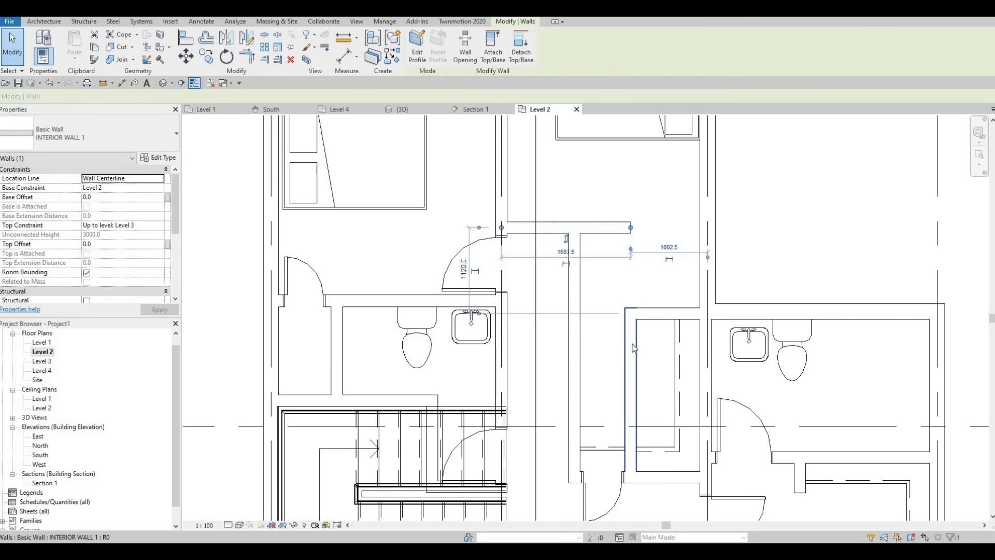
pyautogui.press('Delete')
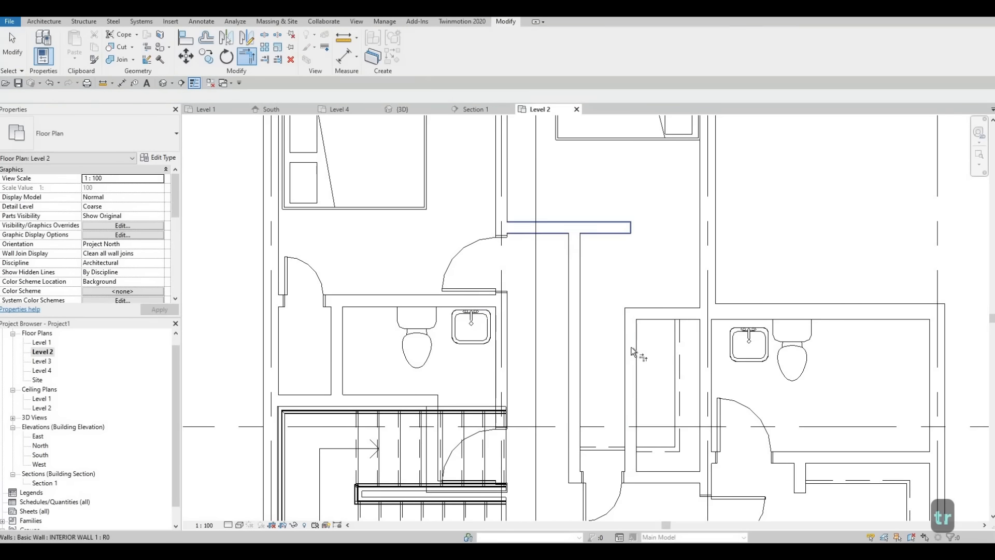
pyautogui.press('Escape')
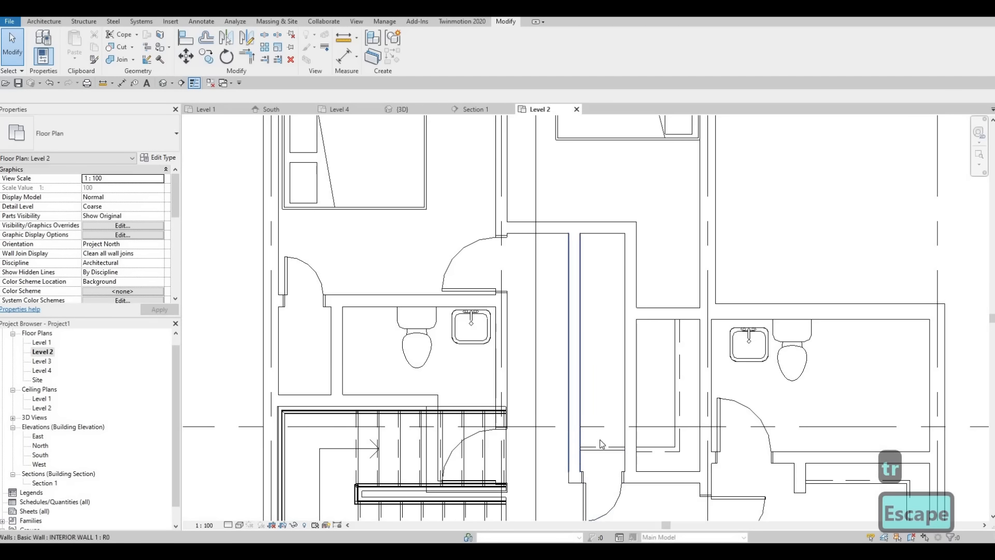
# Delete the 500 x 2000mm door from the lower wall of the narrow closet beside the hallway
pyautogui.moveTo(599, 441); pyautogui.dragTo(595, 398, button='middle')
pyautogui.click(598, 457)
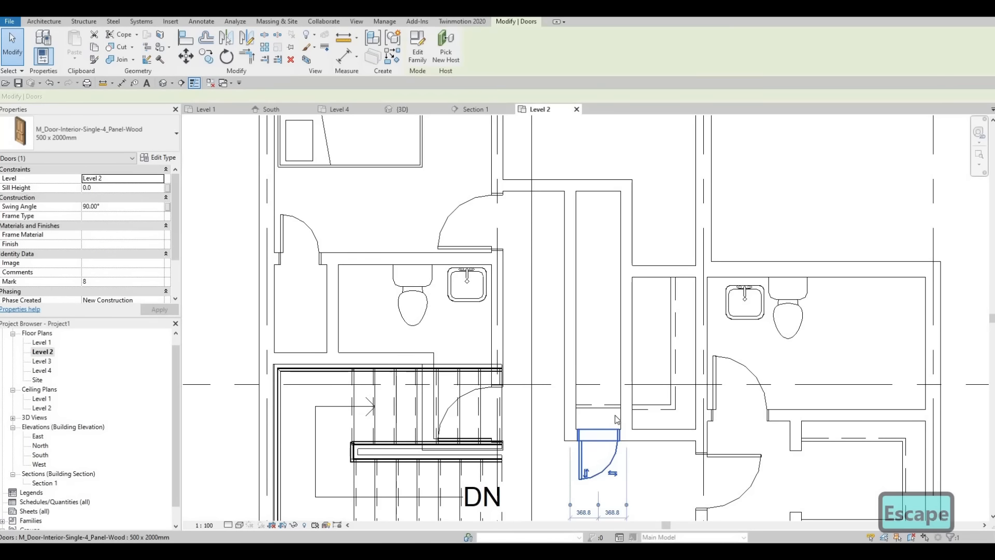
pyautogui.press('Delete')
# Draw a 685 mm horizontal Thin Lines detail line across the left bedroom's closet, 500 mm from its door wall
pyautogui.click(607, 408)
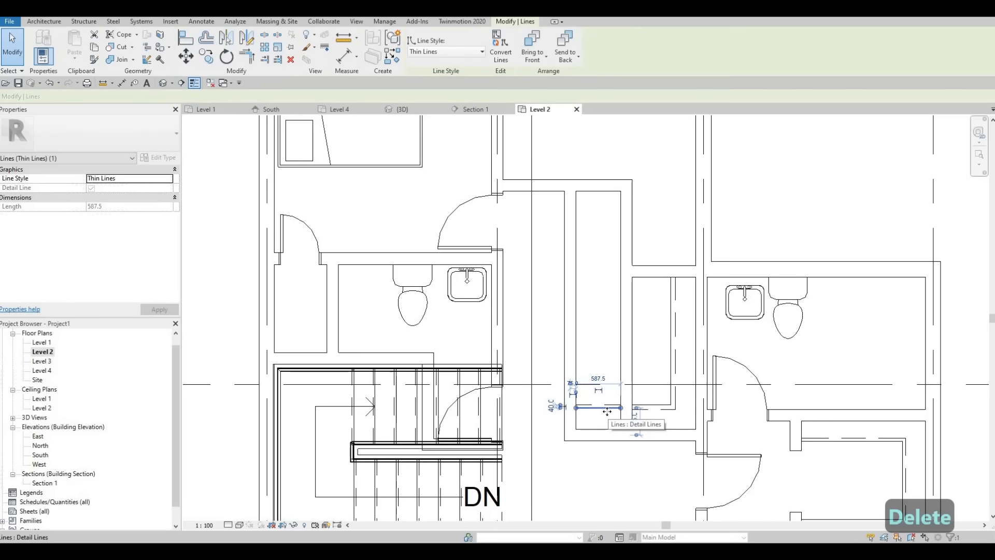
pyautogui.press('c')
pyautogui.press('s')
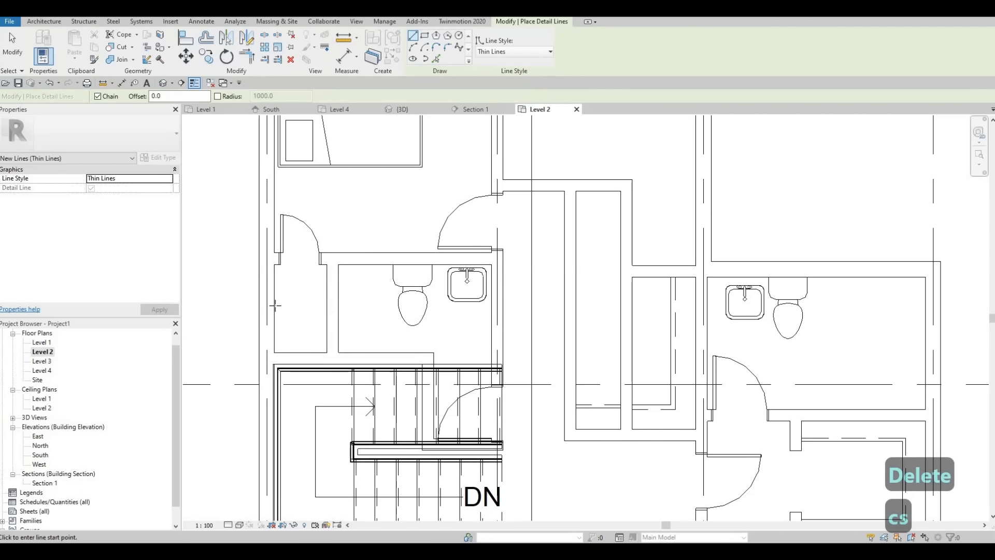
pyautogui.click(309, 299)
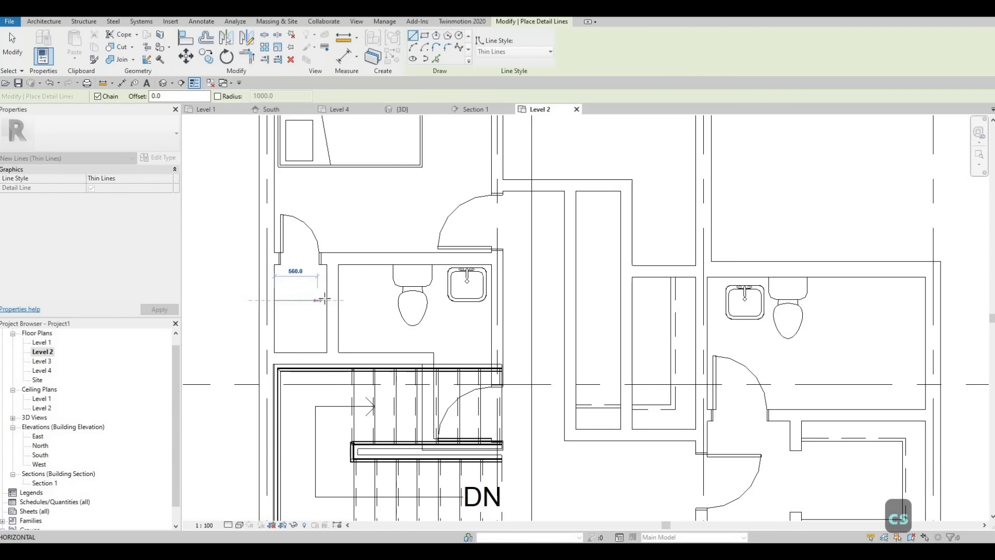
pyautogui.click(324, 299)
pyautogui.press('Escape')
pyautogui.press('Escape')
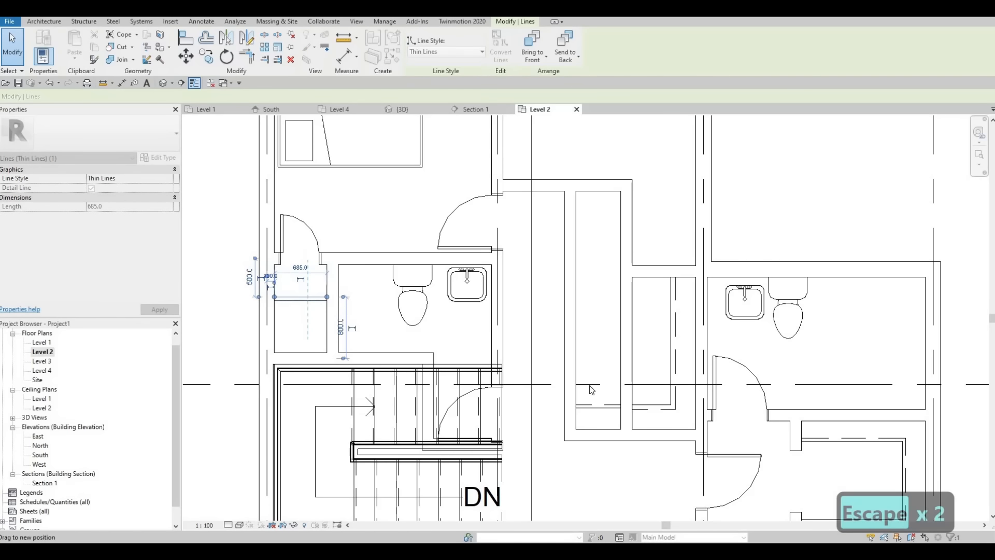
pyautogui.press('Escape')
pyautogui.press('Escape')
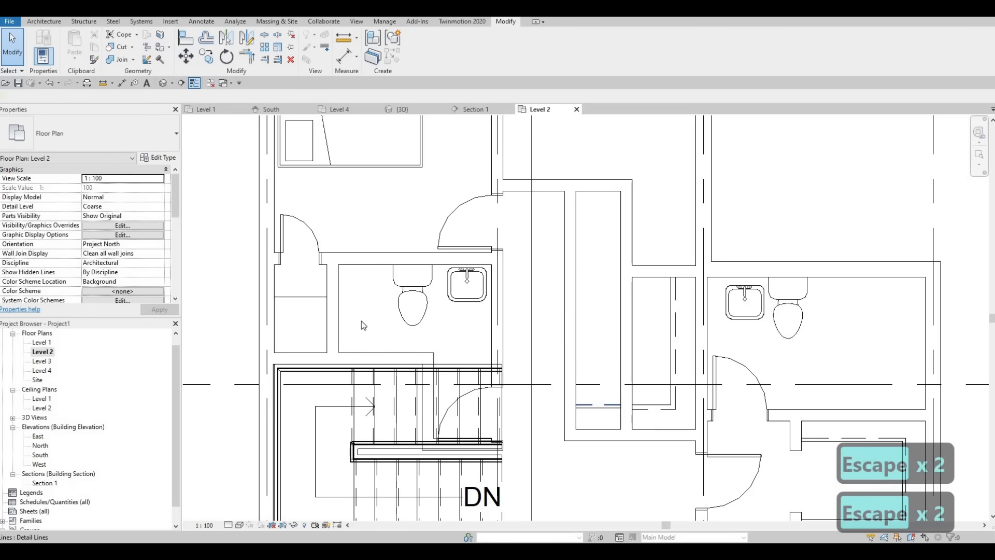
# Draw a horizontal <Demolished> detail line across the left bedroom's closet, just below its existing thin line
pyautogui.press('c')
pyautogui.press('s')
pyautogui.scroll(3, 362, 325)
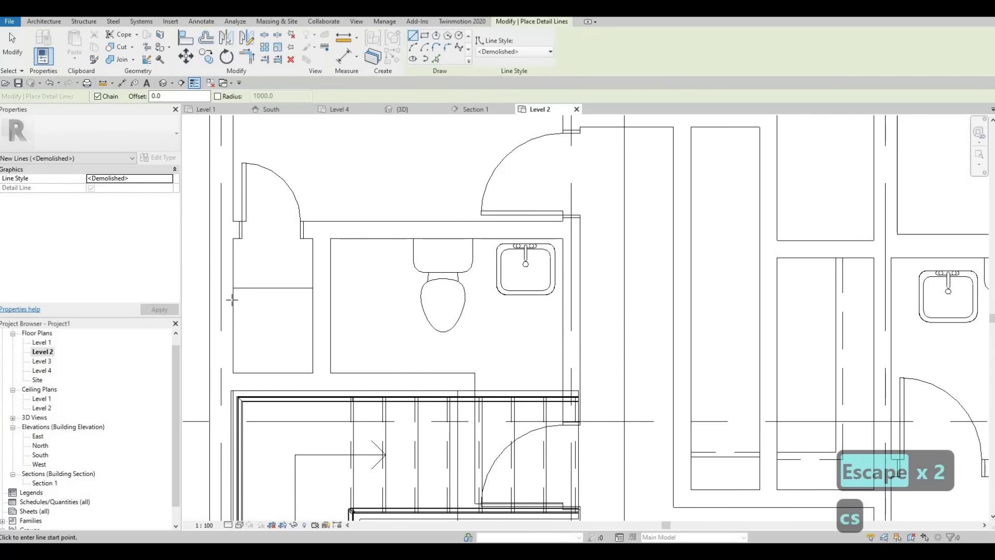
pyautogui.click(231, 299)
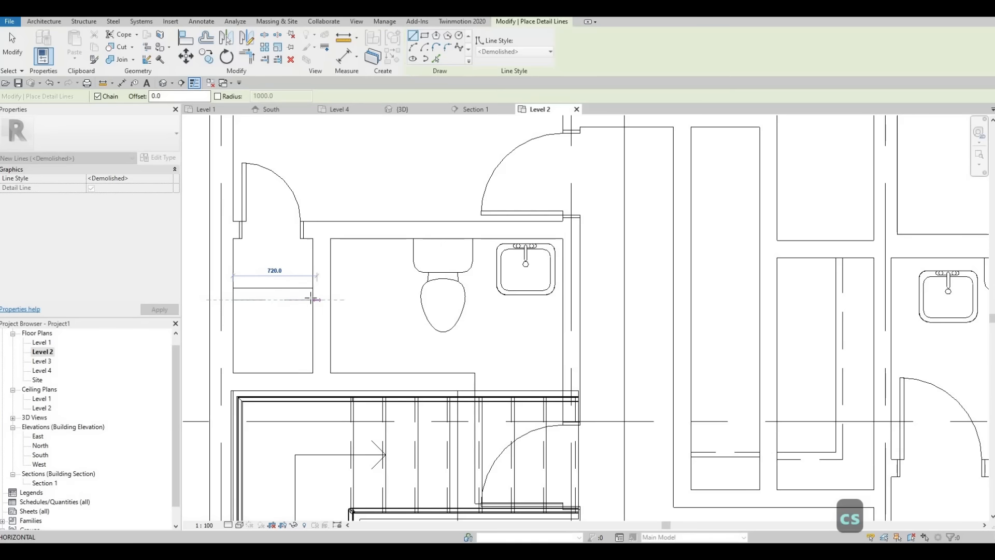
pyautogui.click(313, 300)
pyautogui.press('Escape')
pyautogui.press('Escape')
# Delete the thin and dashed detail lines crossing the lower end of the narrow closet beside the hallway
pyautogui.moveTo(559, 359); pyautogui.dragTo(561, 351, button='middle')
pyautogui.scroll(-2, 642, 410)
pyautogui.moveTo(658, 425); pyautogui.dragTo(540, 357, button='middle')
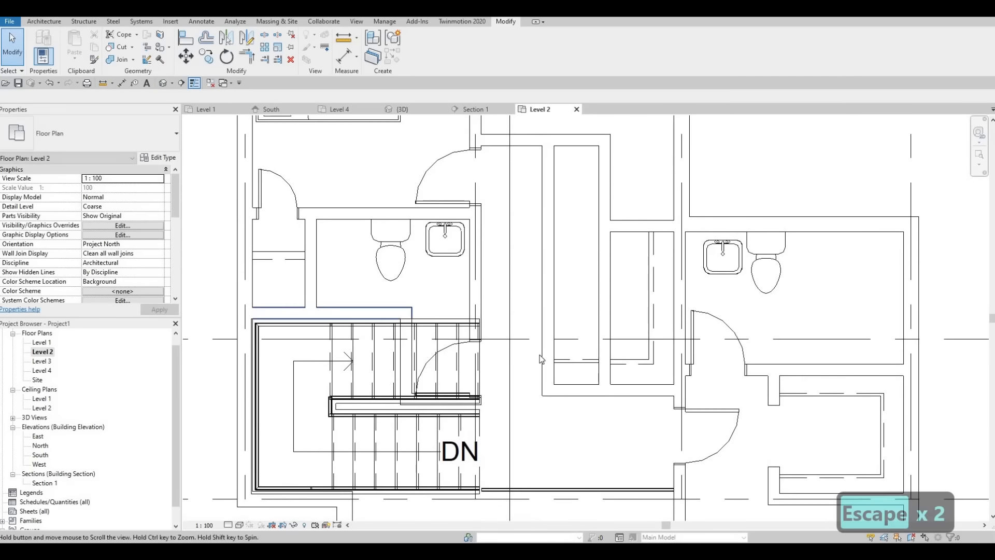
pyautogui.press('Escape')
pyautogui.scroll(-1, 599, 362)
pyautogui.moveTo(601, 363); pyautogui.dragTo(532, 362, button='middle')
pyautogui.scroll(-1, 533, 364)
pyautogui.press('Escape')
pyautogui.click(526, 359)
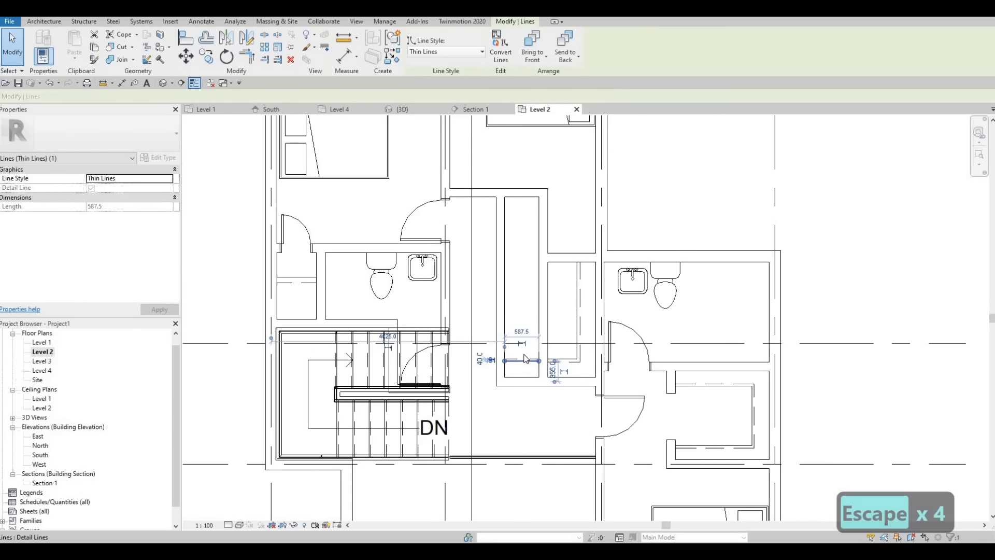
pyautogui.press('Delete')
pyautogui.click(522, 358)
pyautogui.press('Delete')
pyautogui.moveTo(529, 328); pyautogui.dragTo(555, 330, button='middle')
pyautogui.press('Escape')
pyautogui.press('Escape')
# Place a matching 500 x 2000mm interior single door in the upper wall of the middle bedroom's closet, swinging into the closet
pyautogui.moveTo(306, 252); pyautogui.dragTo(313, 281, button='middle')
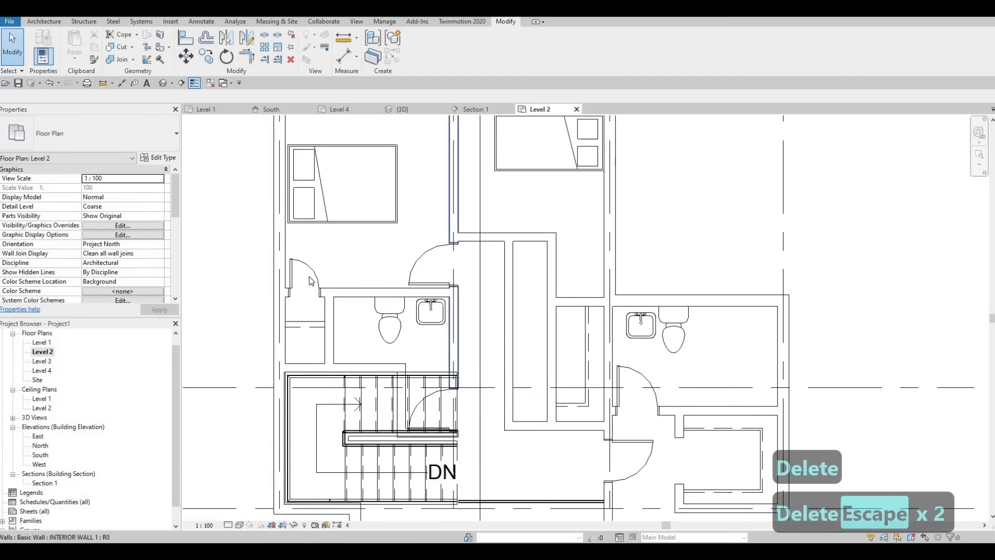
pyautogui.click(315, 275)
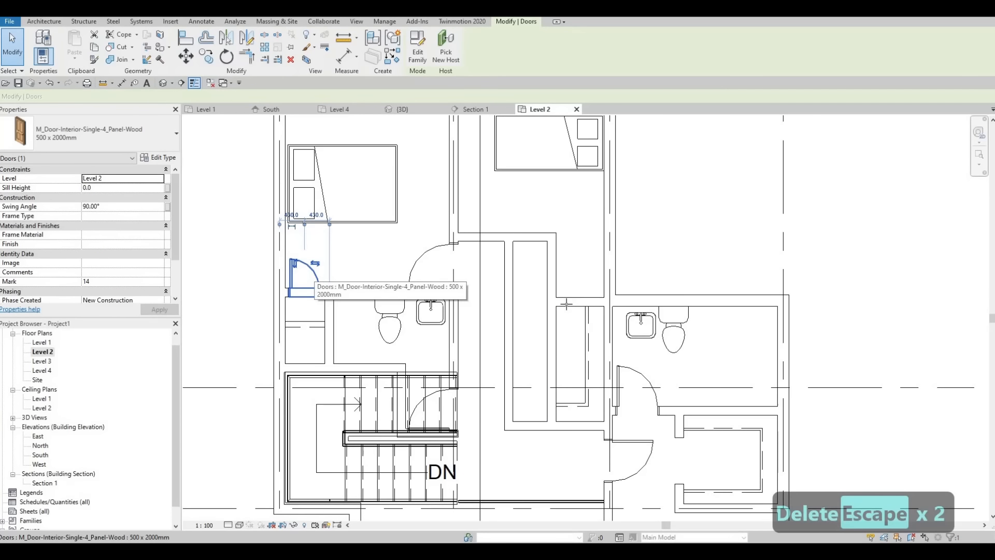
pyautogui.press('c')
pyautogui.press('s')
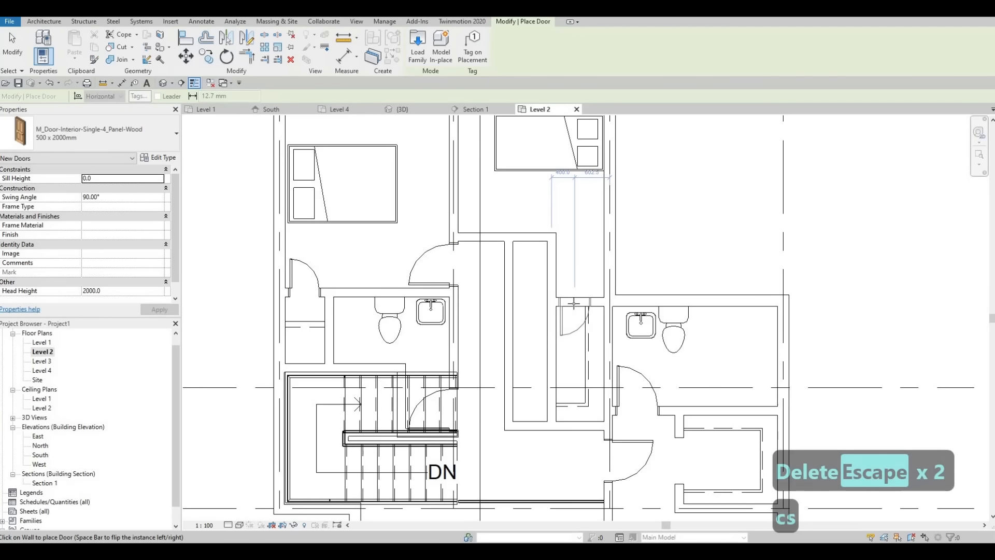
pyautogui.click(571, 329)
pyautogui.press('Escape')
pyautogui.press('Escape')
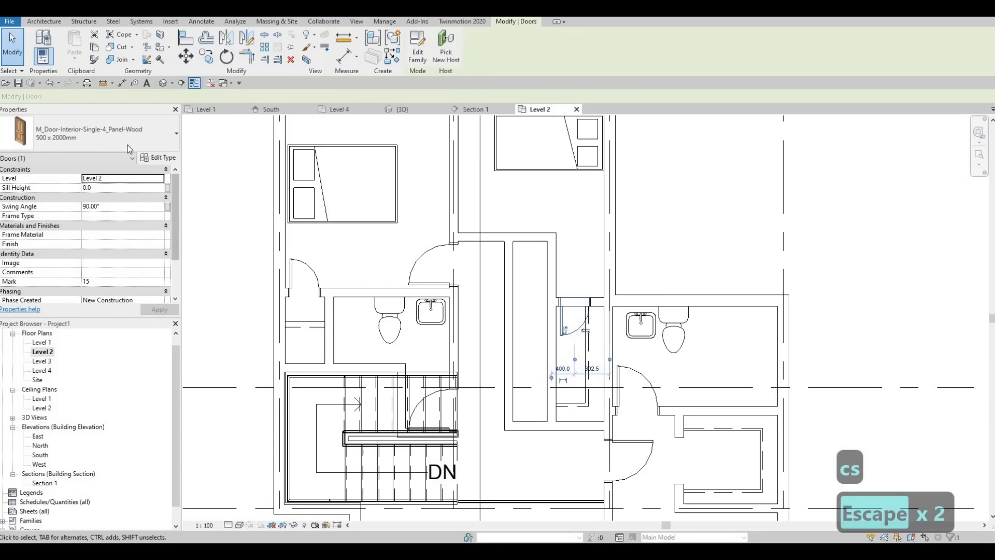
# Change the middle bedroom's closet door to the 400 x 2000mm type
pyautogui.click(111, 139)
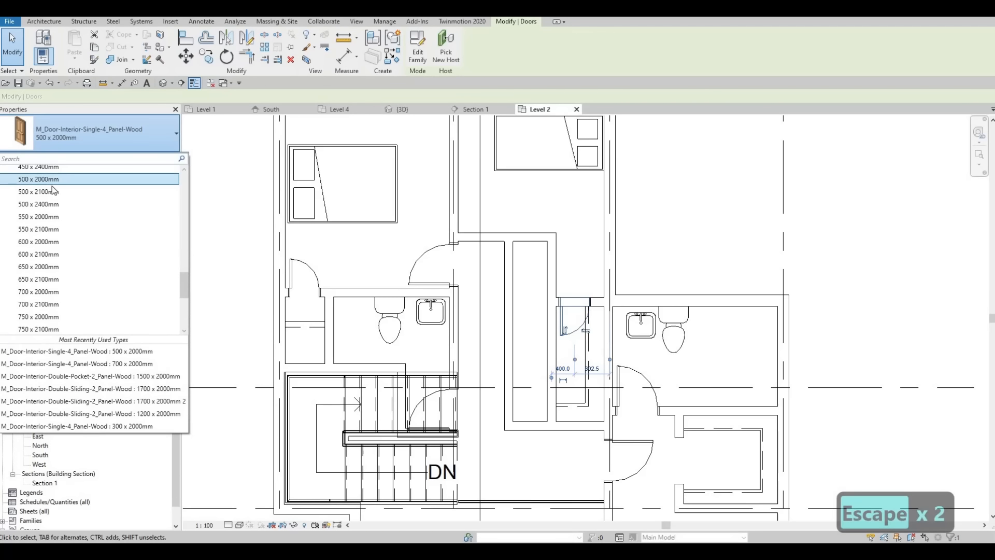
pyautogui.scroll(1, 51, 186)
pyautogui.scroll(1, 50, 182)
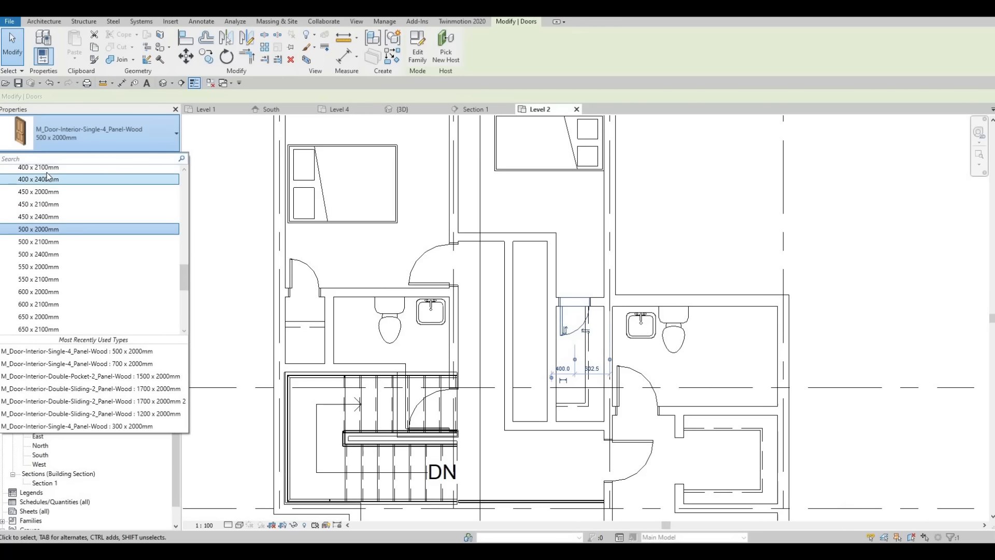
pyautogui.scroll(1, 48, 179)
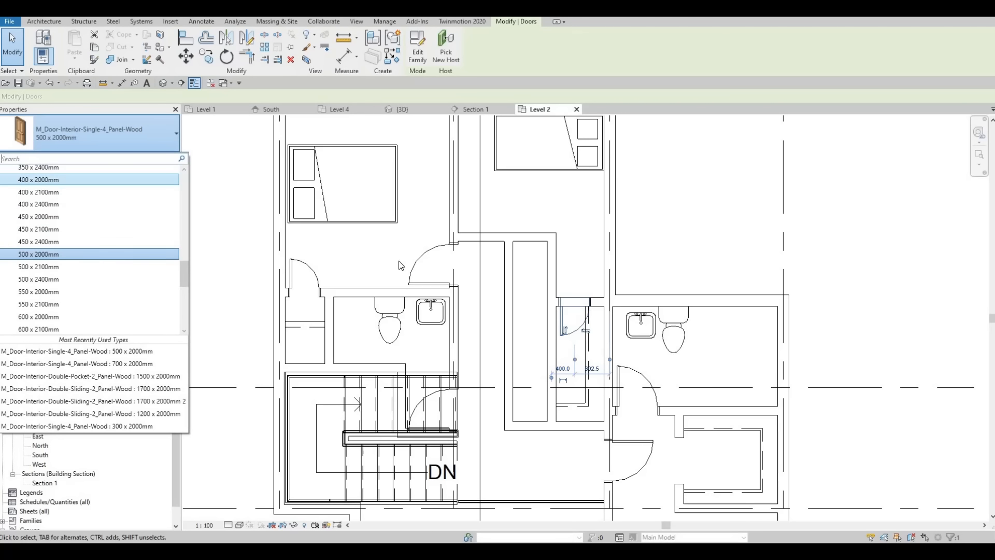
pyautogui.scroll(2, 566, 328)
pyautogui.press('Escape')
pyautogui.press('Escape')
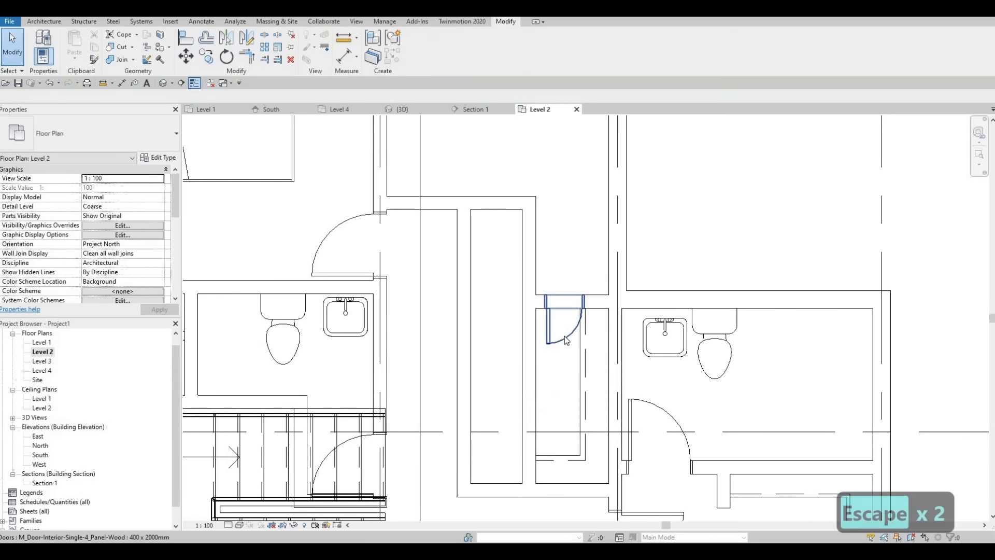
# Nudge the middle bedroom's closet door leftward in four increments until it sits against the closet's left wall
pyautogui.click(565, 340)
pyautogui.press('Left')
pyautogui.press('Left')
pyautogui.press('Left')
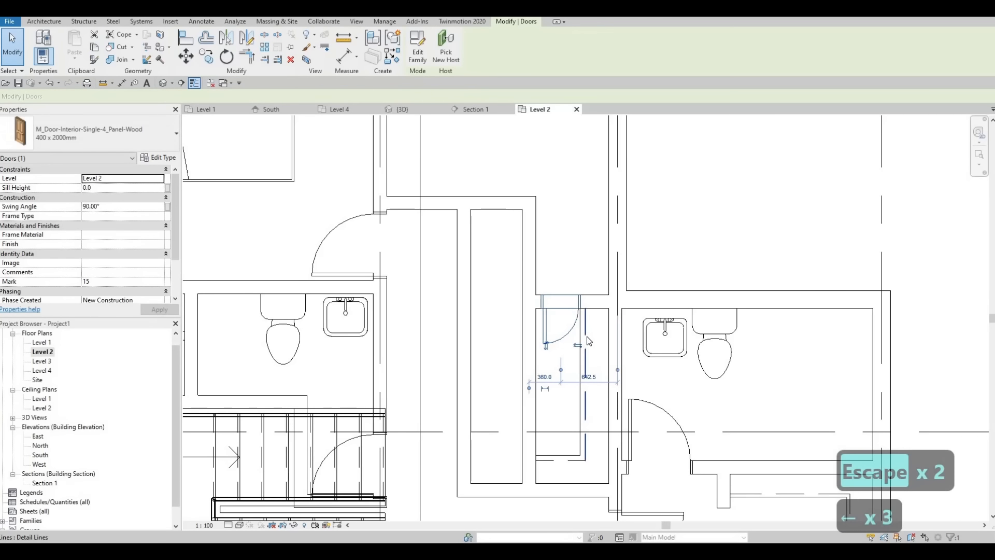
pyautogui.press('Left')
pyautogui.press('Escape')
pyautogui.press('Escape')
pyautogui.press('Escape')
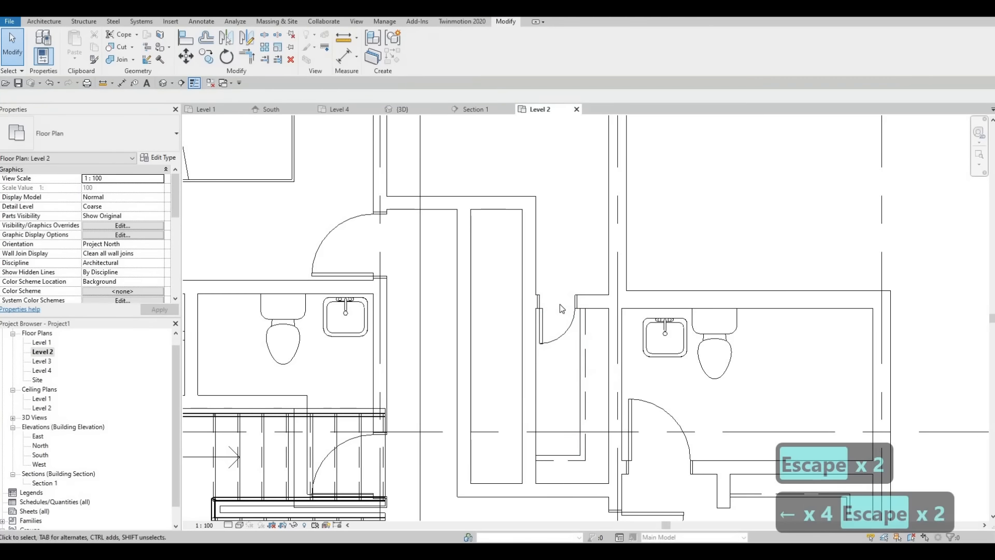
pyautogui.scroll(-3, 566, 330)
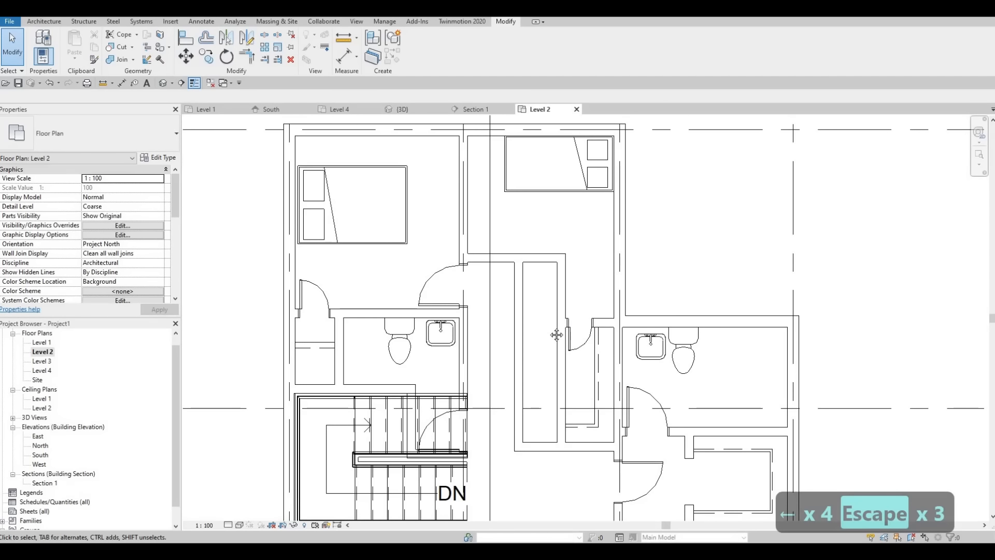
pyautogui.press('Escape')
pyautogui.press('Escape')
pyautogui.moveTo(554, 342); pyautogui.dragTo(557, 328, button='middle')
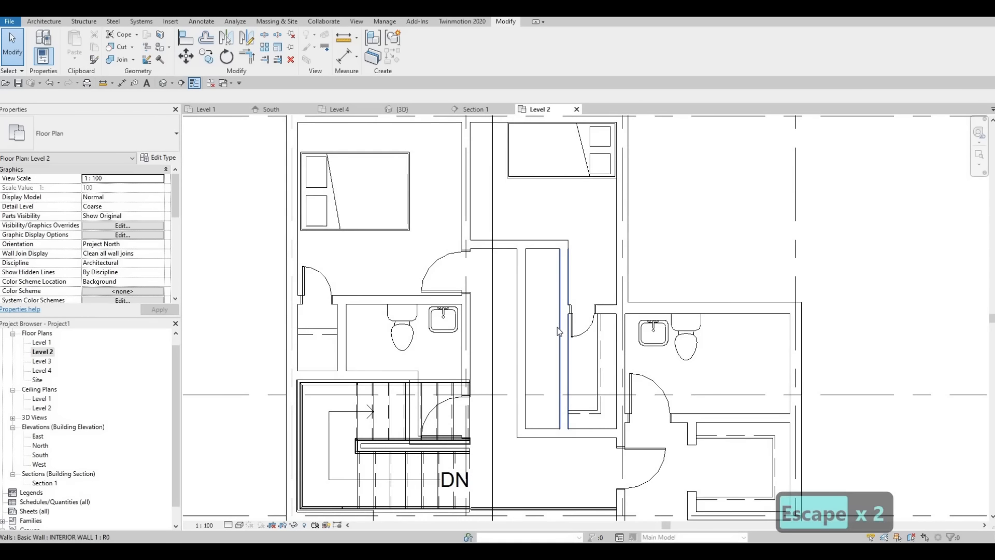
pyautogui.press('F1')
pyautogui.press('F1')
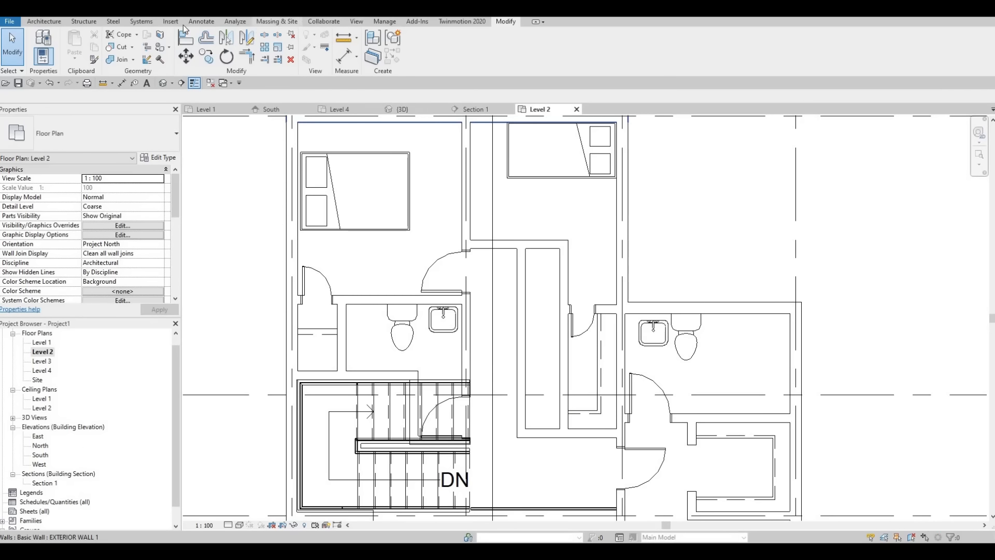
# Load the M_Shower Stall-2D family from the Canada library's Plumbing, Architectural, Fixtures, Showers folder
pyautogui.click(170, 23)
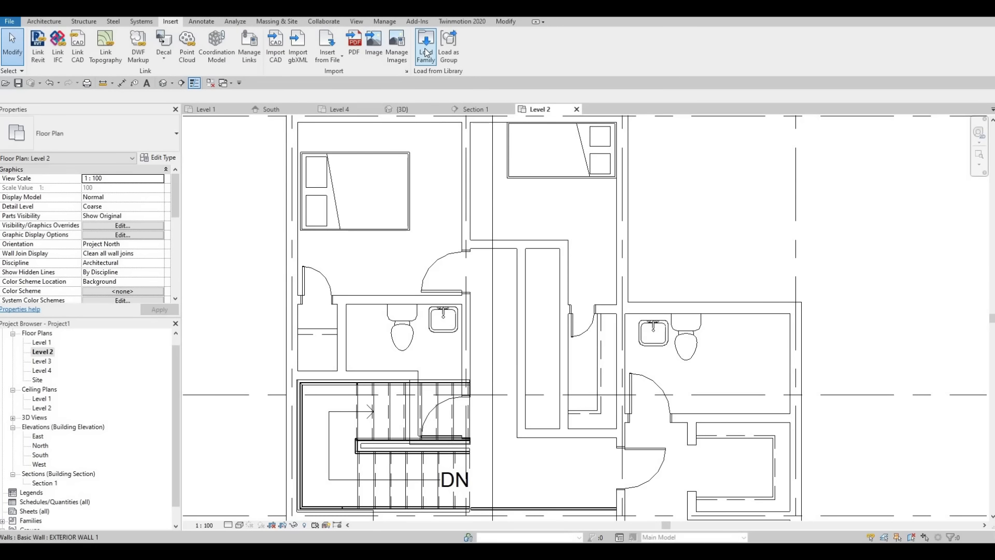
pyautogui.click(425, 44)
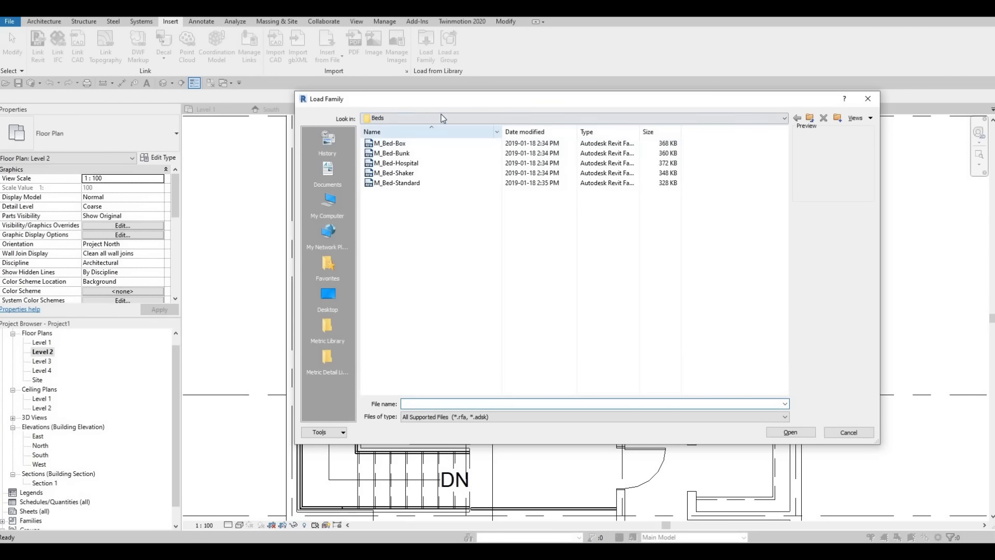
pyautogui.click(425, 118)
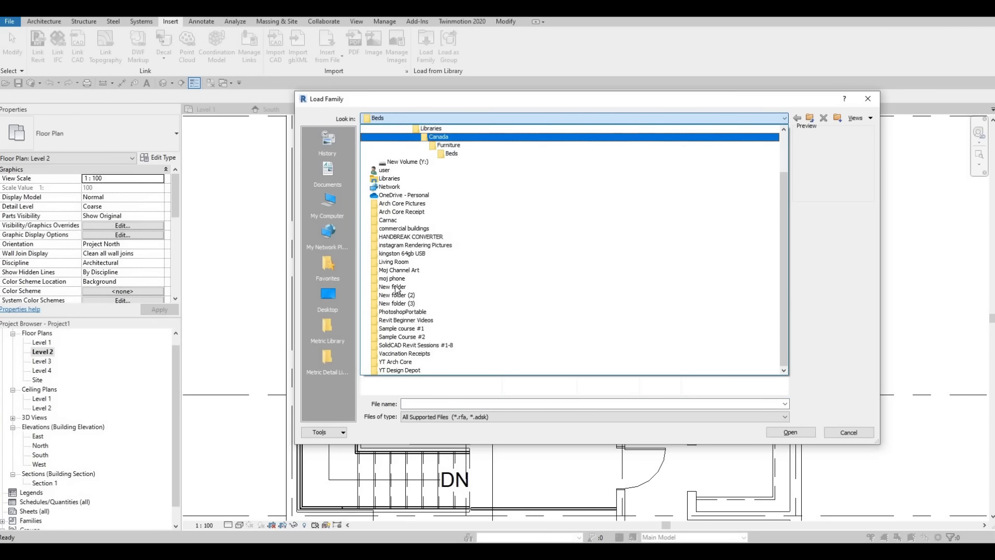
pyautogui.click(424, 140)
pyautogui.click(388, 361)
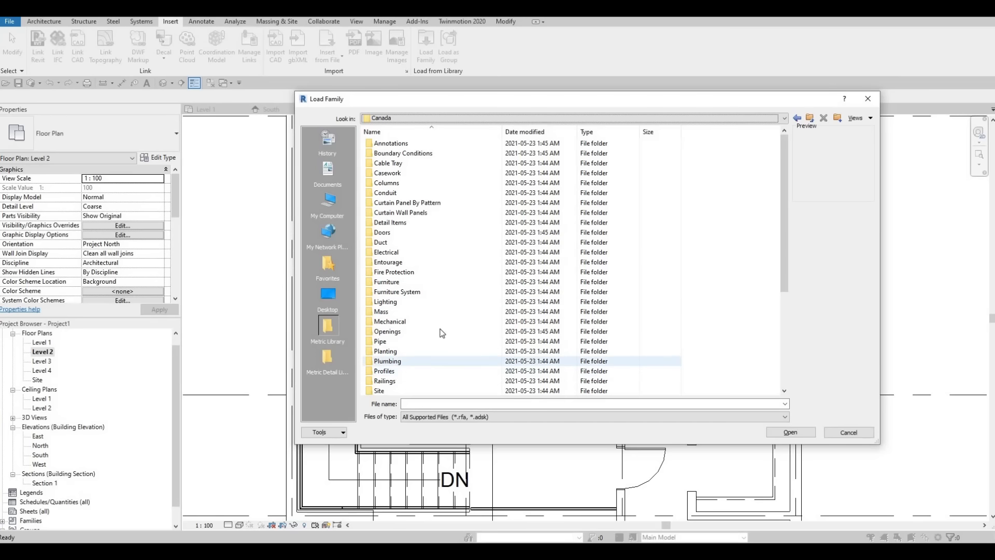
pyautogui.doubleClick(397, 145)
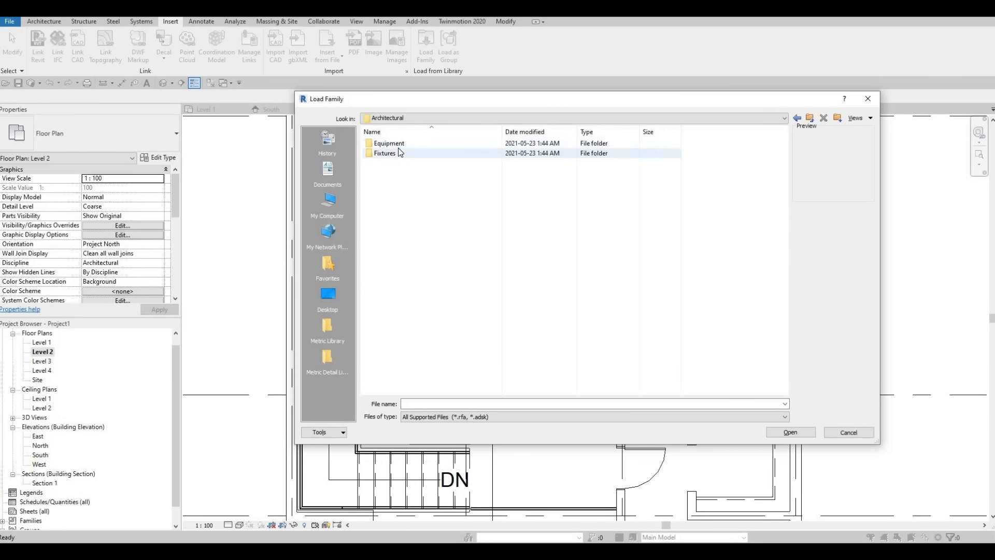
pyautogui.doubleClick(392, 153)
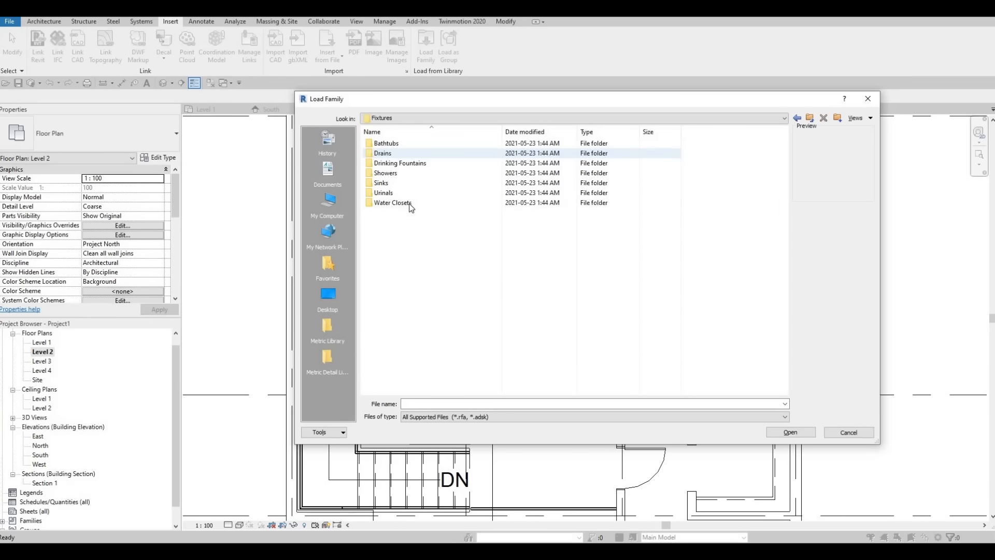
pyautogui.doubleClick(394, 173)
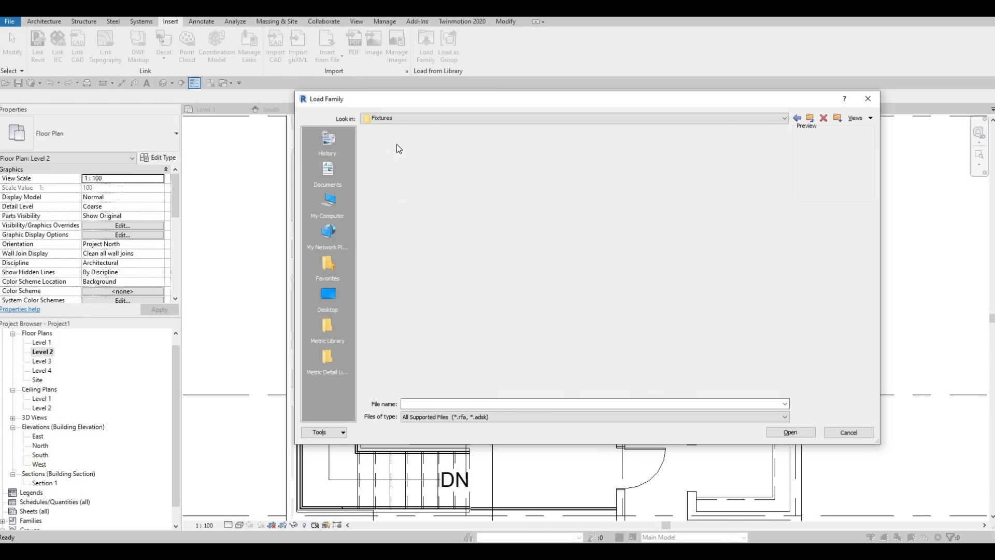
pyautogui.click(399, 143)
pyautogui.click(788, 432)
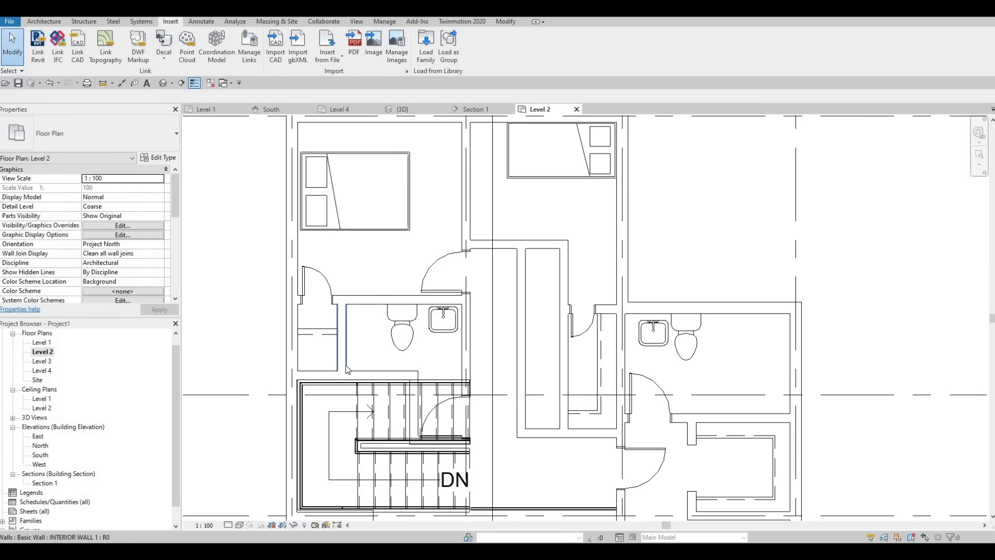
# Place an M_Shower Stall-2D in the lower-left corner of the left bedroom's bathroom
pyautogui.press('c')
pyautogui.press('m')
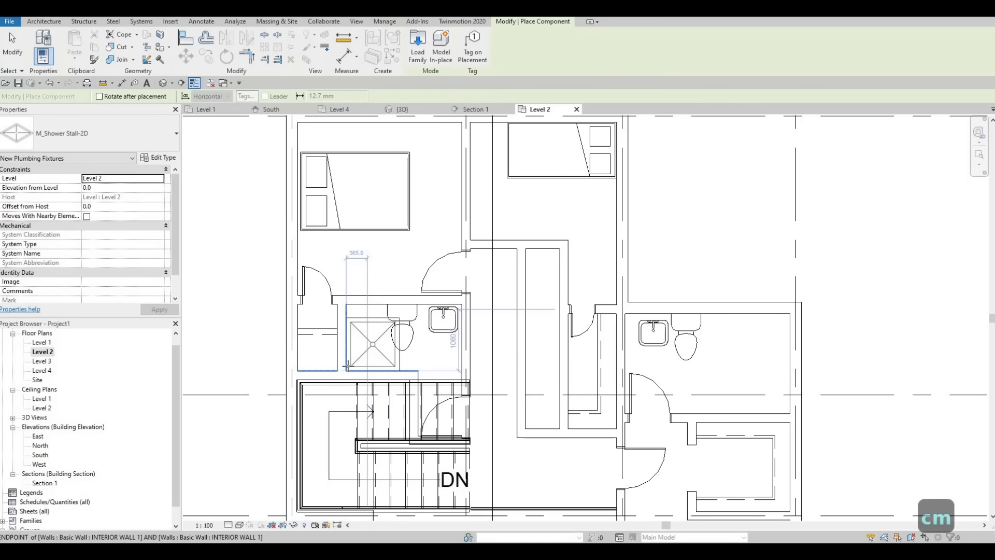
pyautogui.click(325, 380)
pyautogui.press('Escape')
pyautogui.press('Escape')
pyautogui.press('Escape')
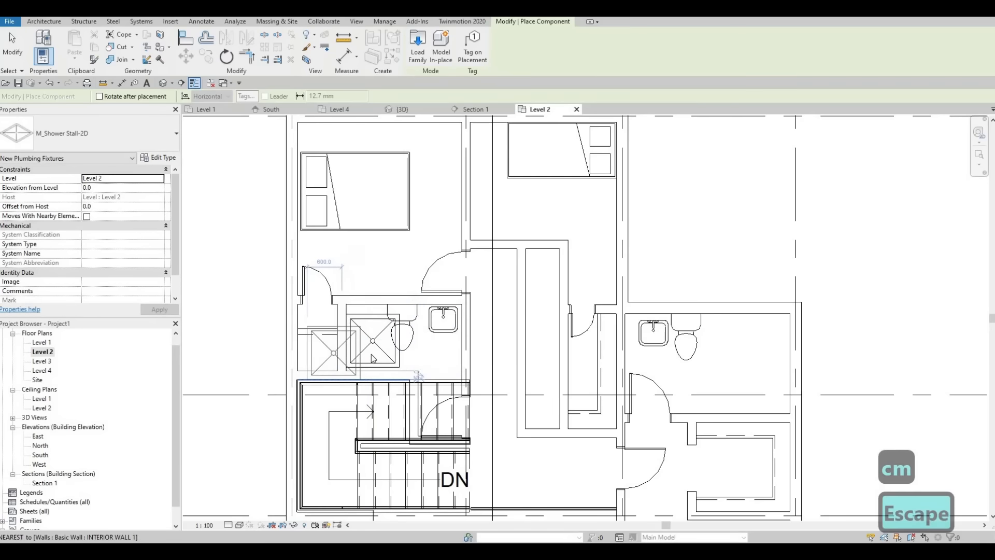
# Move the toilet in the left bedroom's bathroom away from the shower stall, closer to the sink
pyautogui.scroll(2, 362, 343)
pyautogui.click(426, 316)
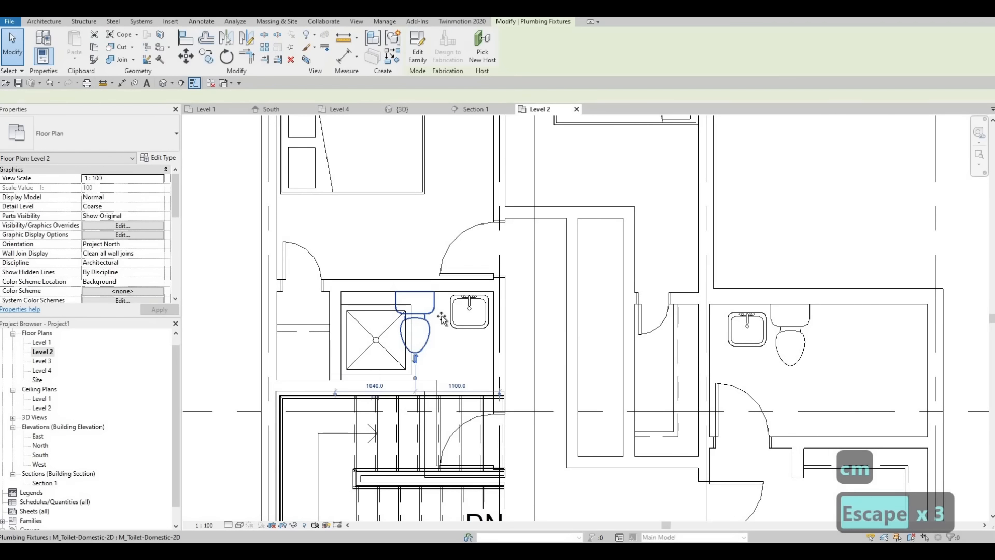
pyautogui.moveTo(426, 316)
pyautogui.mouseDown()
pyautogui.moveTo(439, 318)
pyautogui.moveTo(410, 324)
pyautogui.mouseUp()
pyautogui.press('Escape')
pyautogui.press('Escape')
# Duplicate the left bathroom shower stall's type as M_Shower Stall-2D 2 with a depth of 800 mm and a width of 1300 mm
pyautogui.click(380, 334)
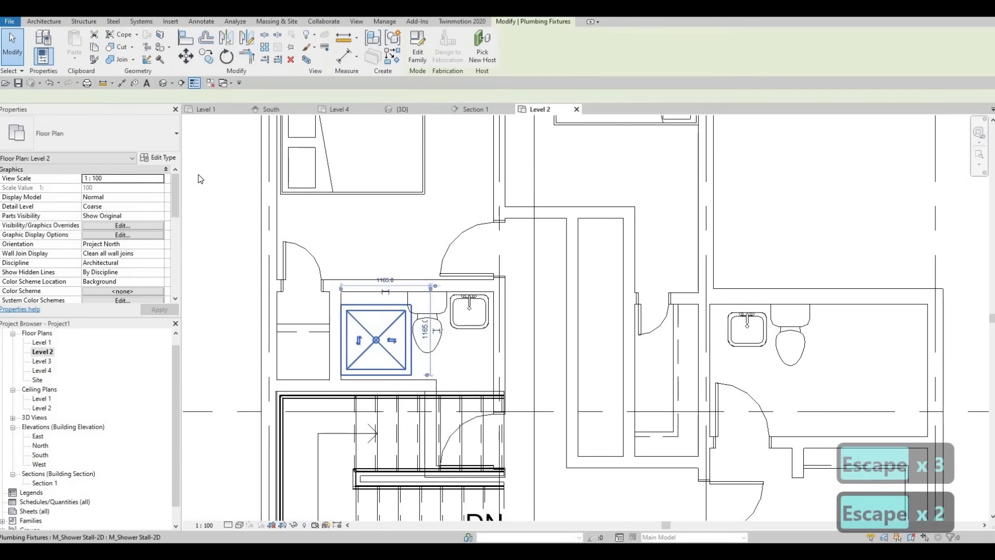
pyautogui.click(161, 158)
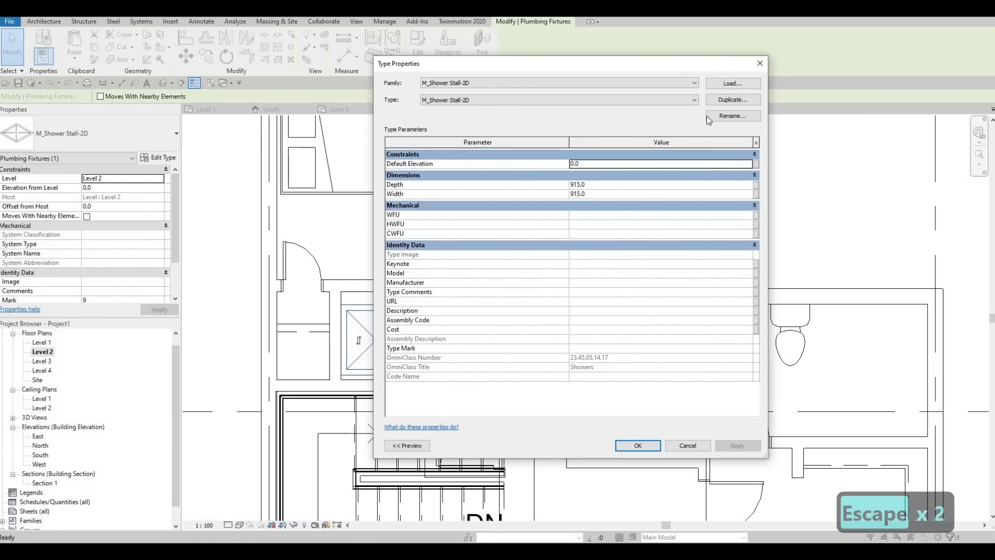
pyautogui.click(728, 99)
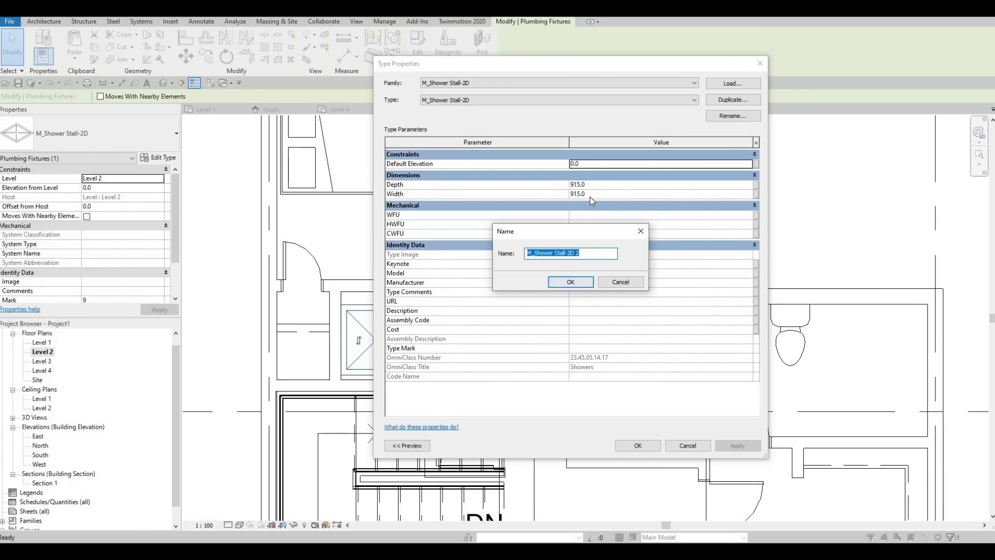
pyautogui.click(571, 283)
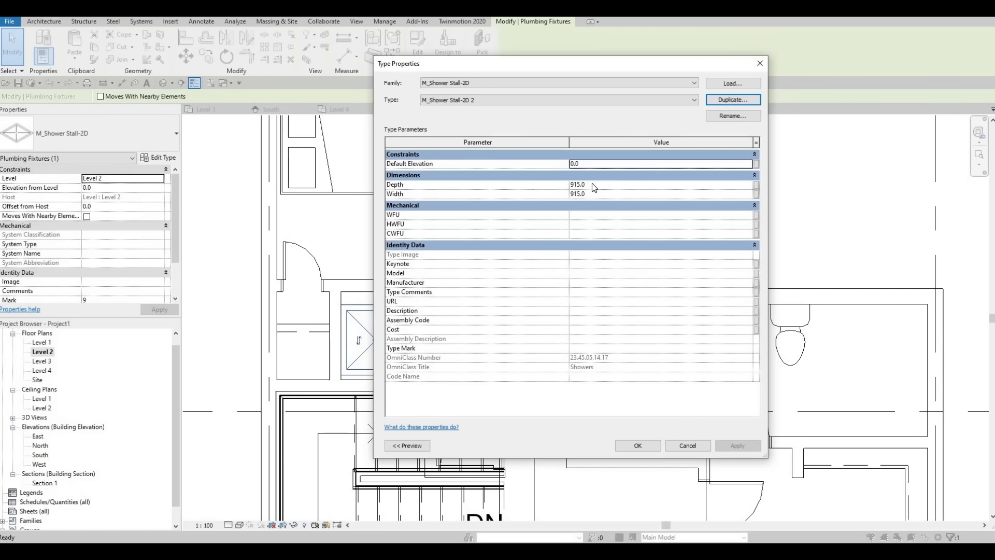
pyautogui.click(591, 184)
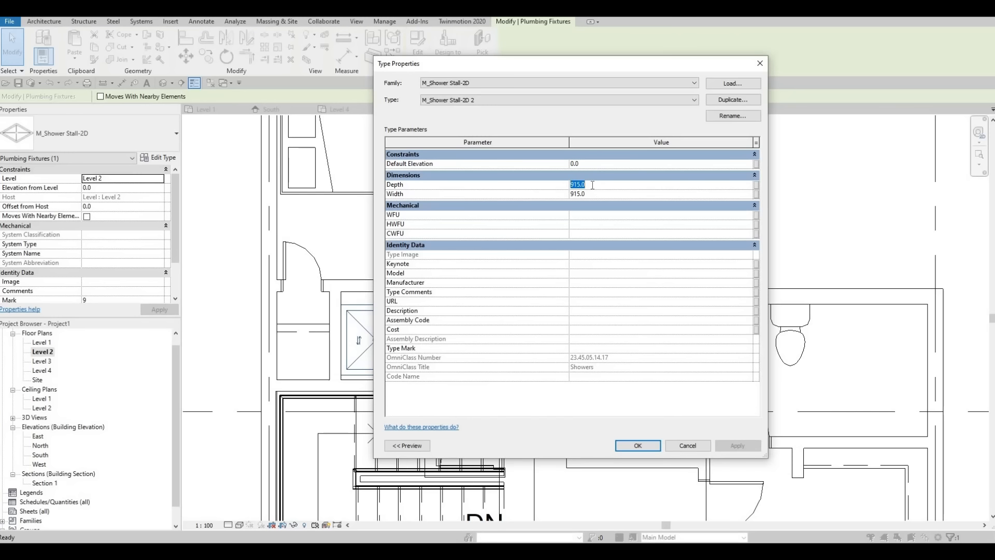
pyautogui.write('800')
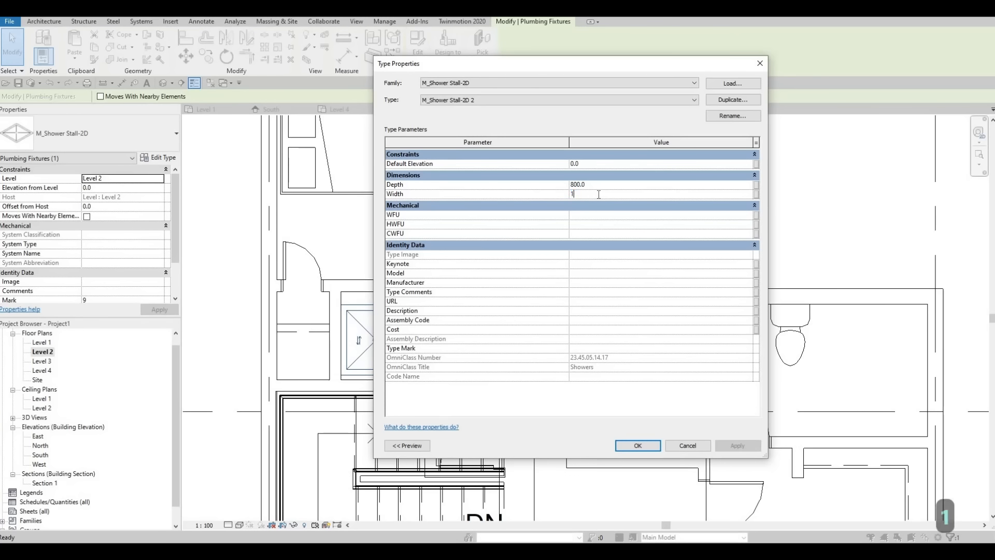
pyautogui.write('1300')
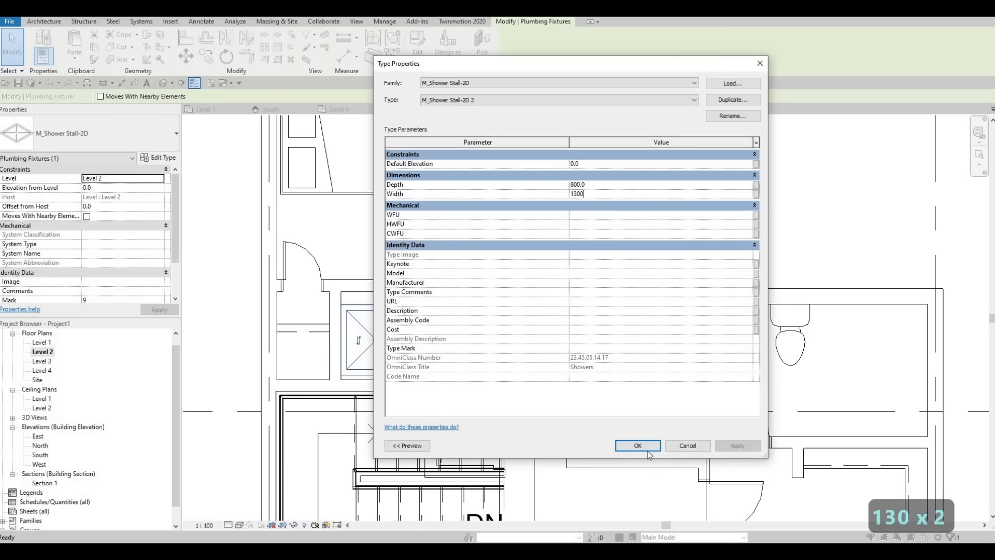
pyautogui.press('Return')
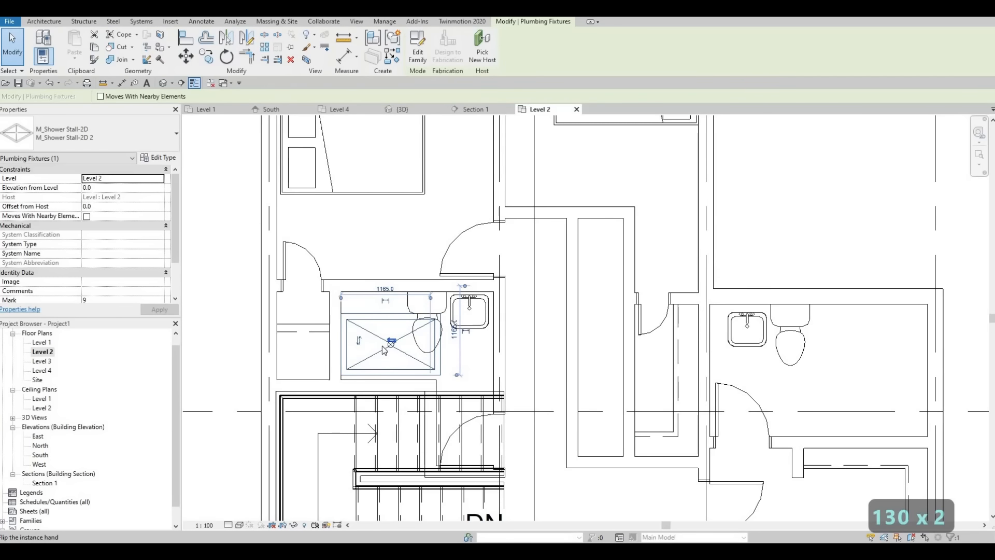
# Rotate the resized shower stall 90 degrees about its centre so its long side runs vertically in plan
pyautogui.press('Escape')
pyautogui.press('Escape')
pyautogui.click(381, 346)
pyautogui.press('r')
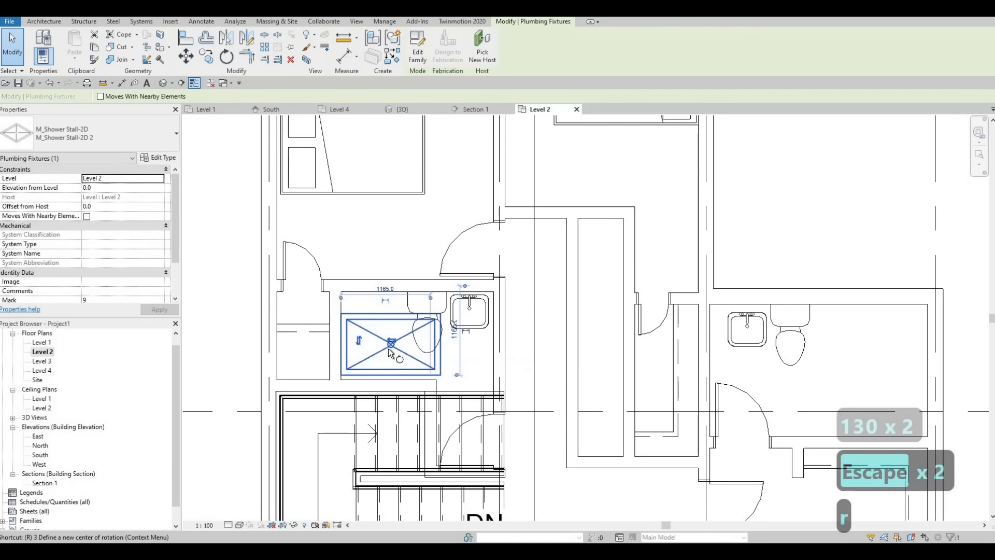
pyautogui.press('o')
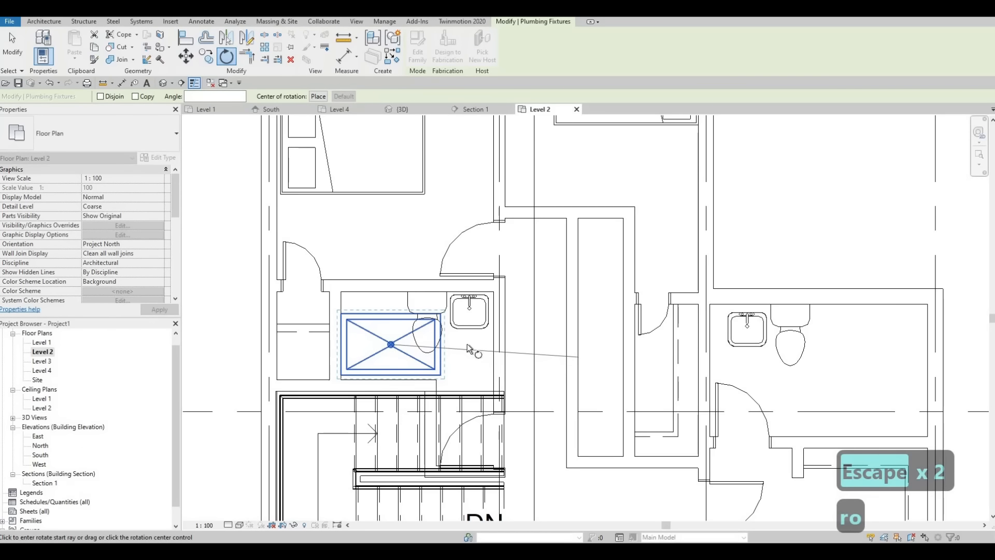
pyautogui.click(425, 277)
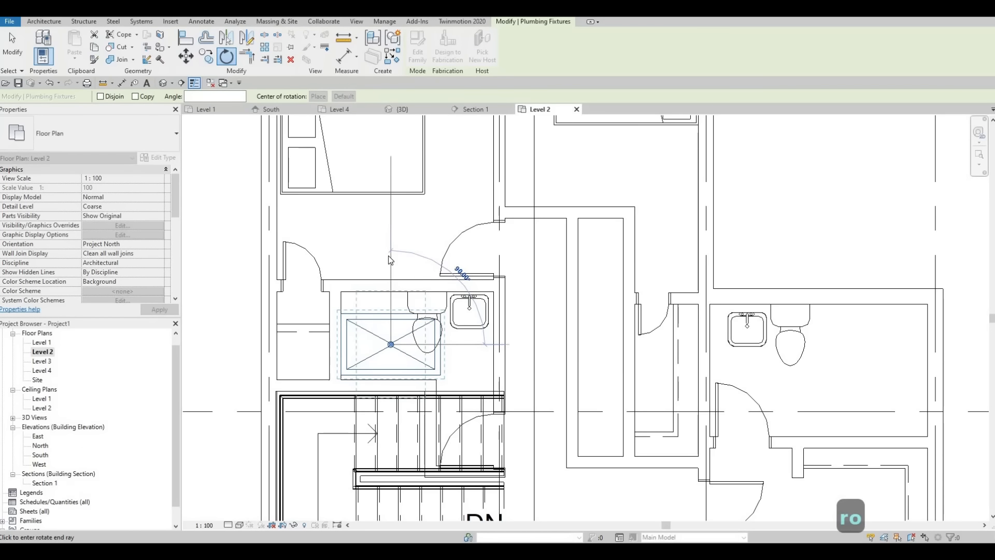
pyautogui.click(394, 288)
pyautogui.press('Escape')
pyautogui.press('Escape')
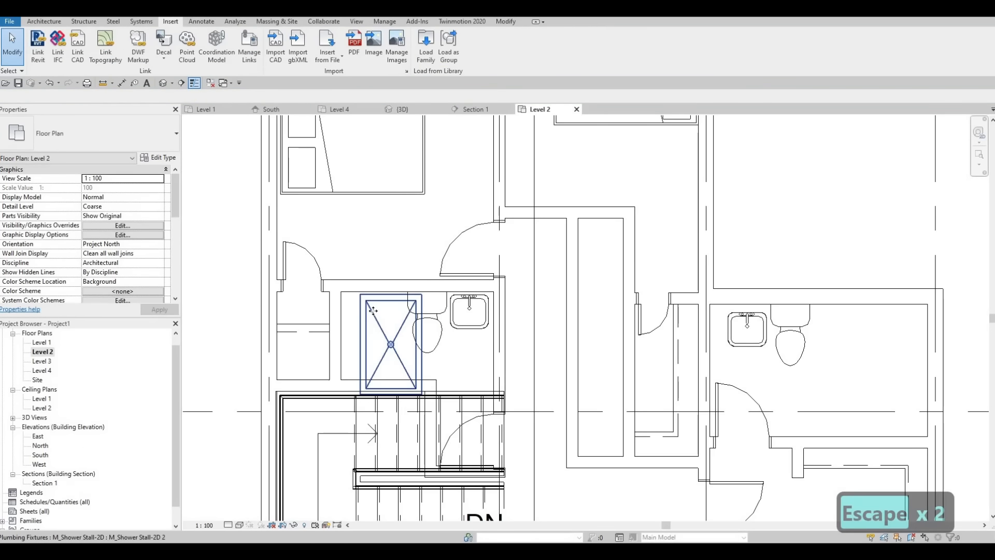
# Move the rotated shower stall into the lower-left corner of the left bathroom, clear of the toilet
pyautogui.click(373, 310)
pyautogui.moveTo(373, 309); pyautogui.dragTo(360, 313)
pyautogui.press('Escape')
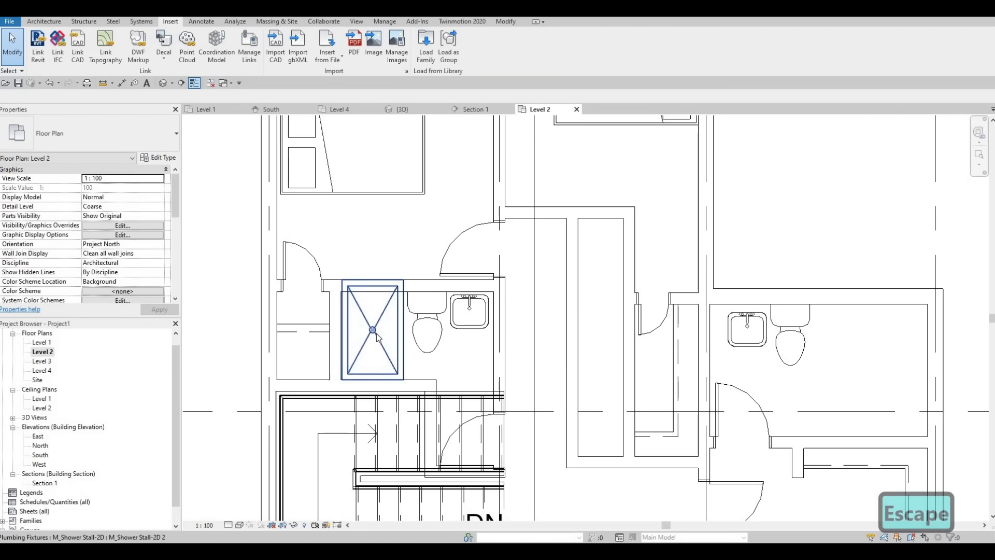
# Set the shower stall type's width to 1000 mm
pyautogui.click(376, 334)
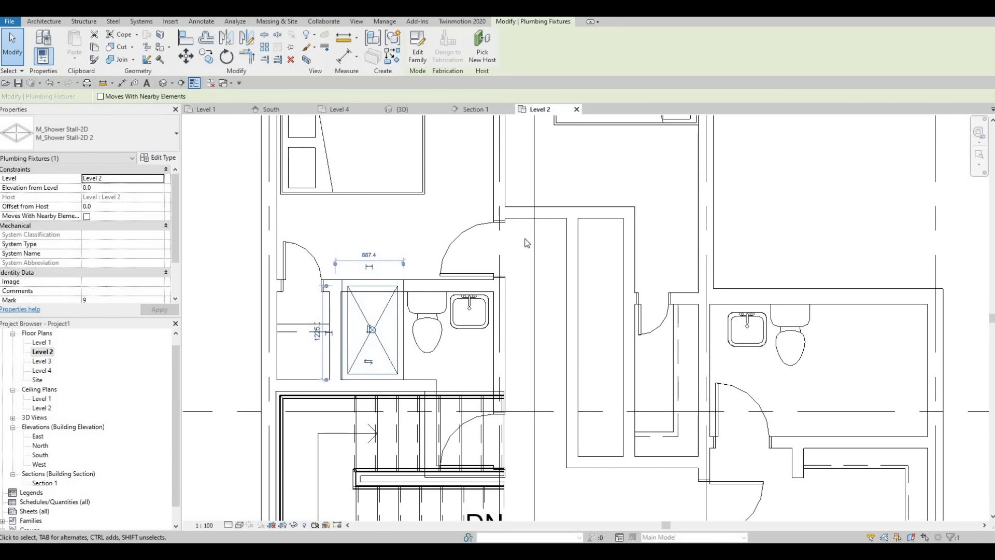
pyautogui.click(158, 158)
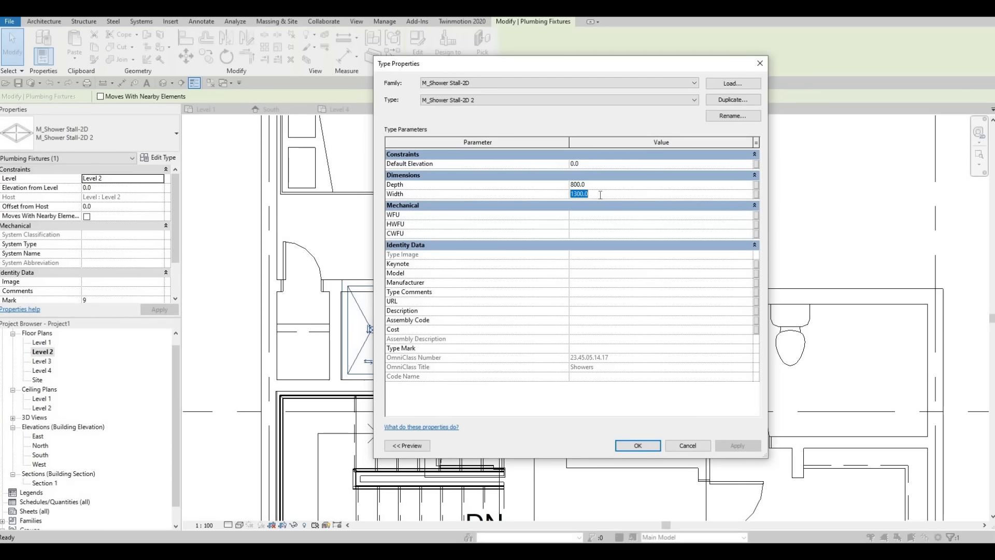
pyautogui.click(600, 195)
pyautogui.write('100')
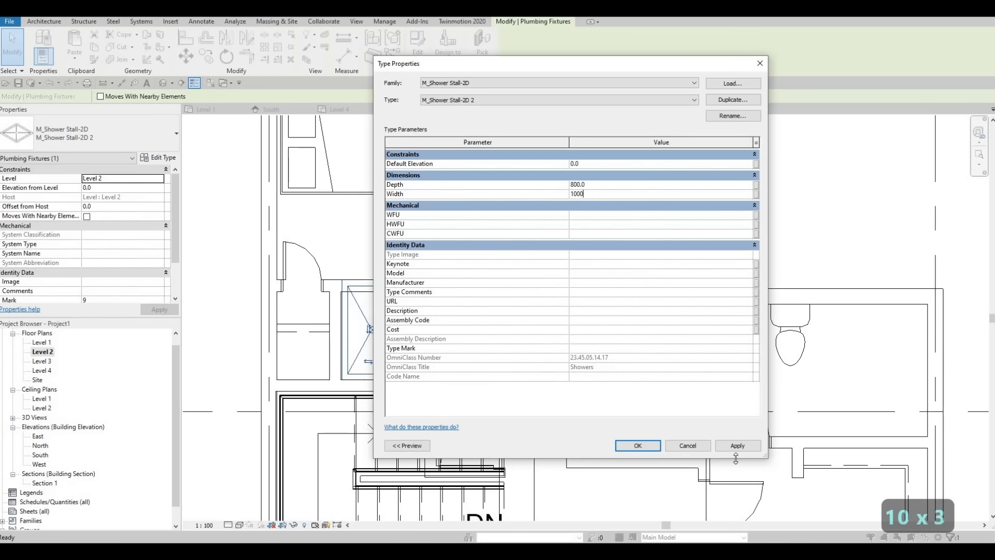
pyautogui.click(737, 445)
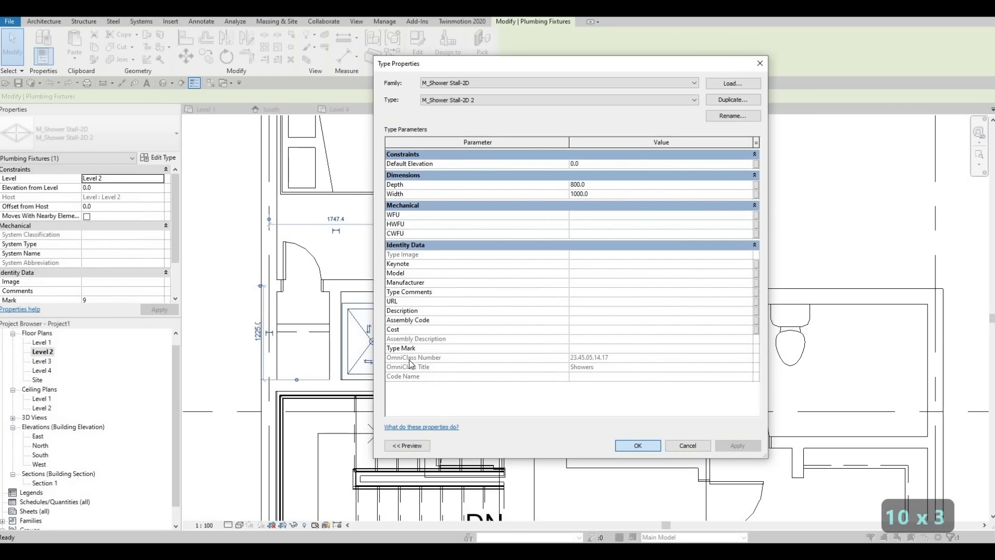
pyautogui.press('Return')
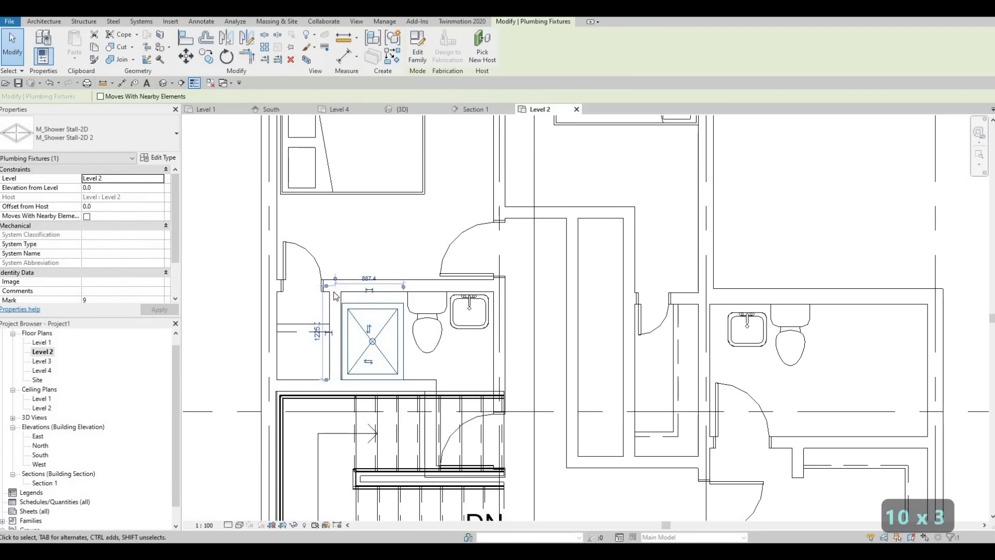
pyautogui.press('Escape')
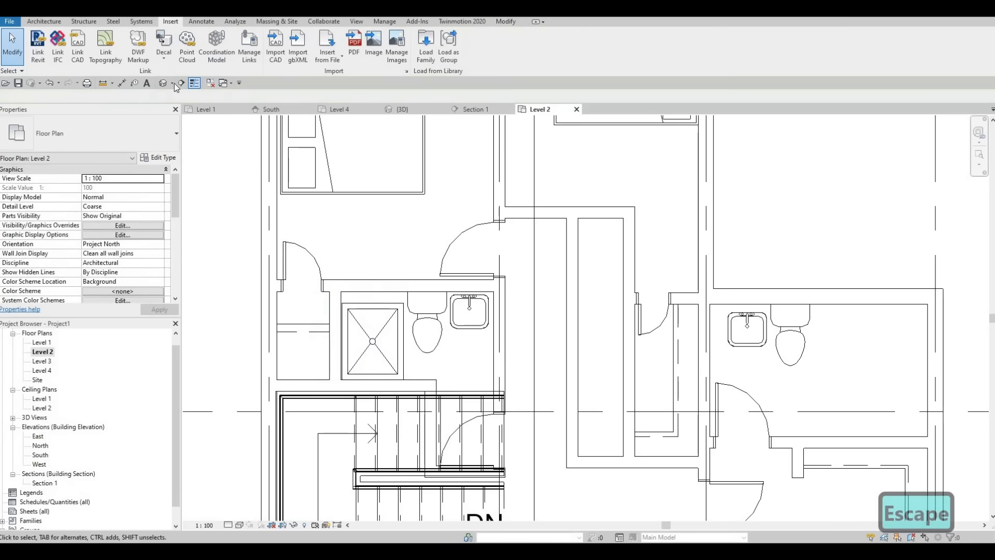
pyautogui.scroll(1, 327, 258)
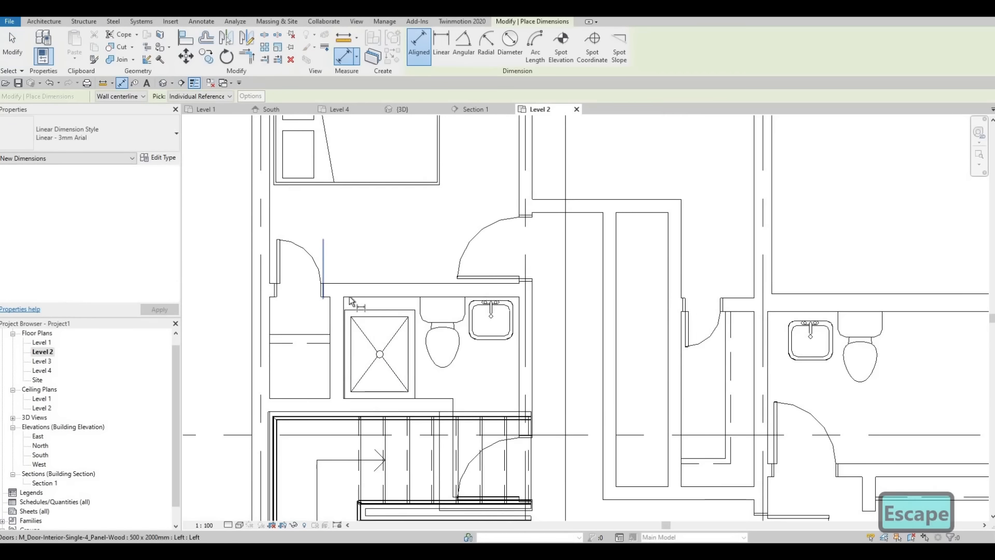
pyautogui.press('capslock')
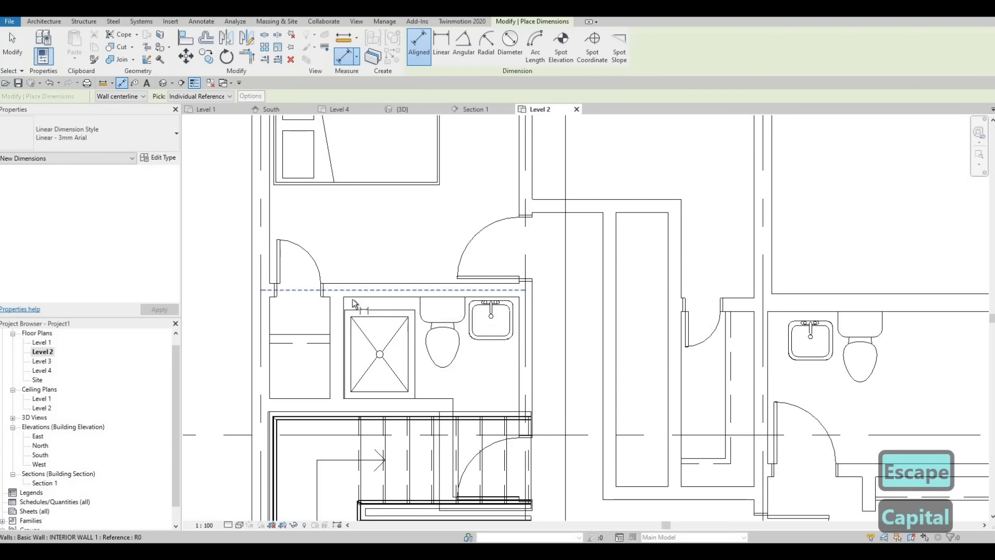
pyautogui.press('Tab')
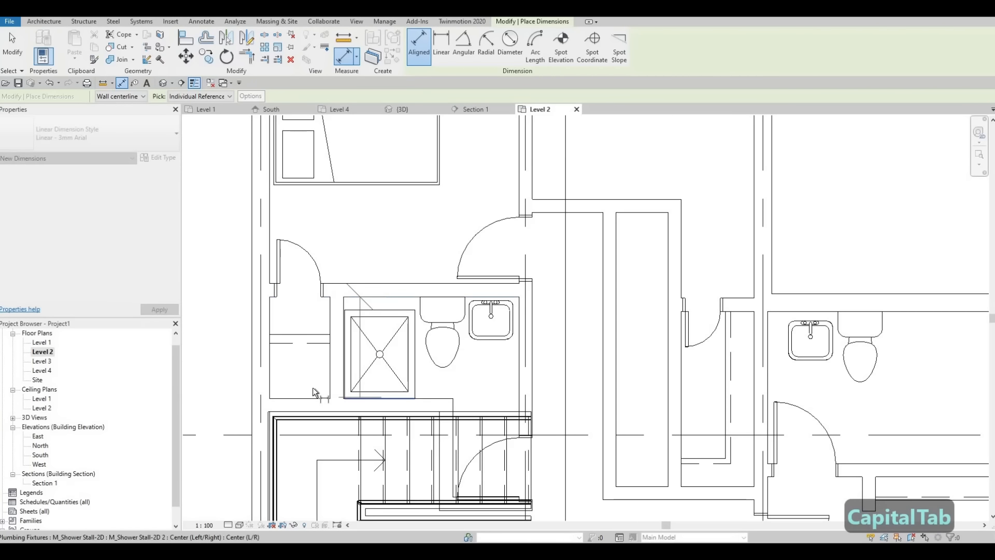
pyautogui.press('Escape')
pyautogui.press('Escape')
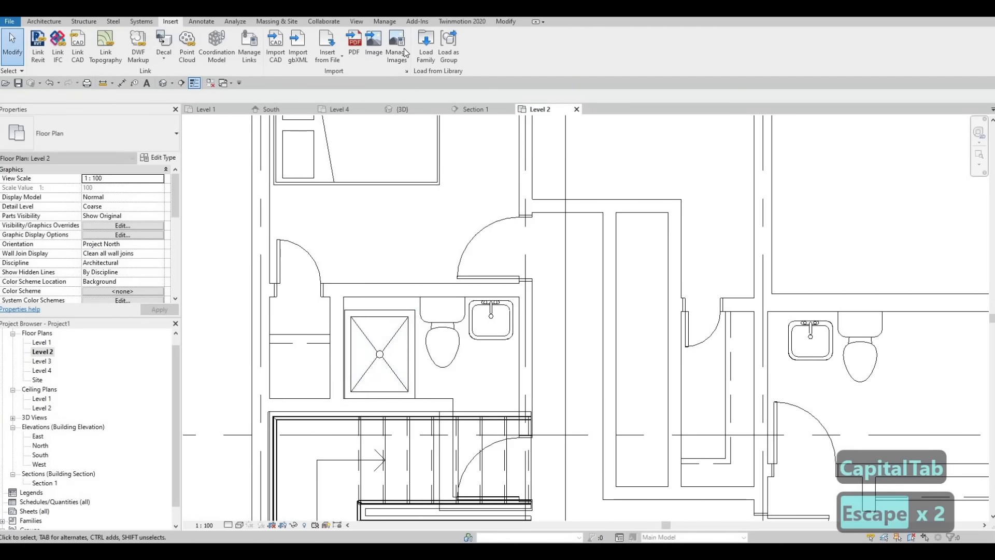
# Set the M_Shower Stall-2D 2 type's width to 1150 mm and its depth to 750 mm
pyautogui.click(380, 354)
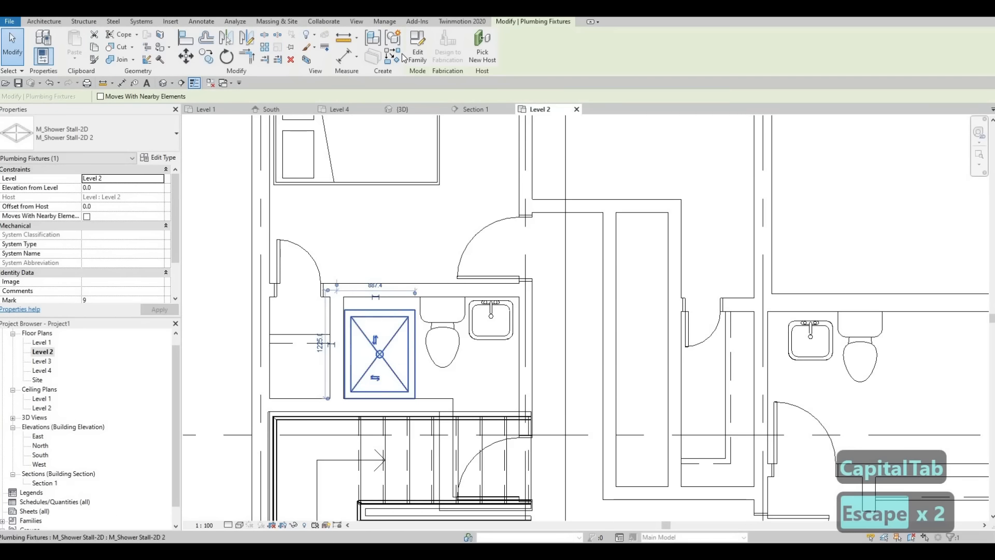
pyautogui.click(162, 158)
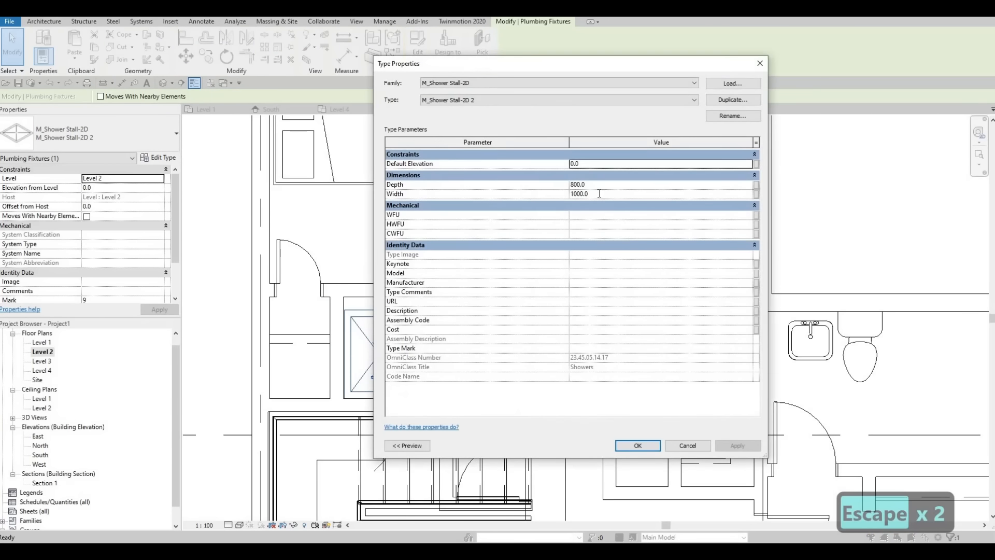
pyautogui.doubleClick(598, 194)
pyautogui.write('1150')
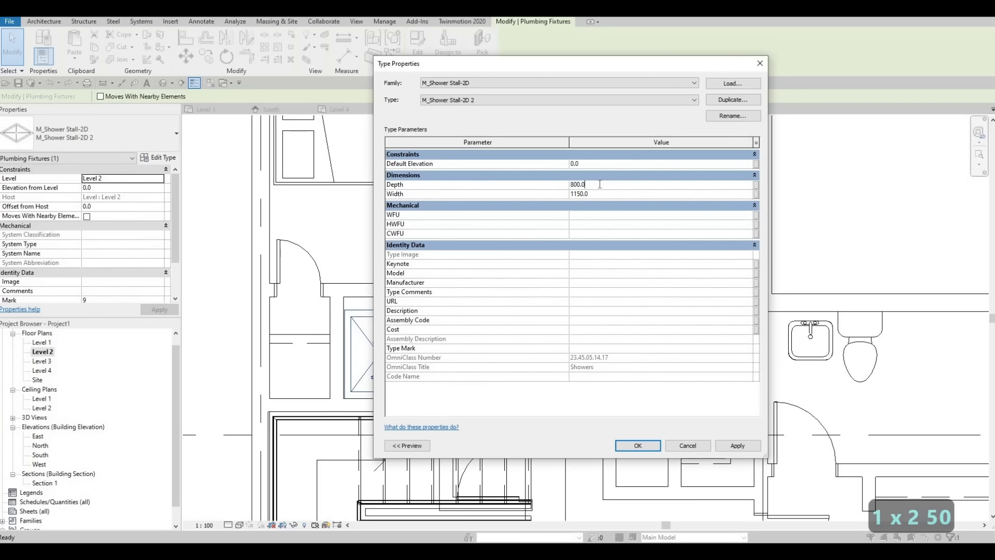
pyautogui.write('750')
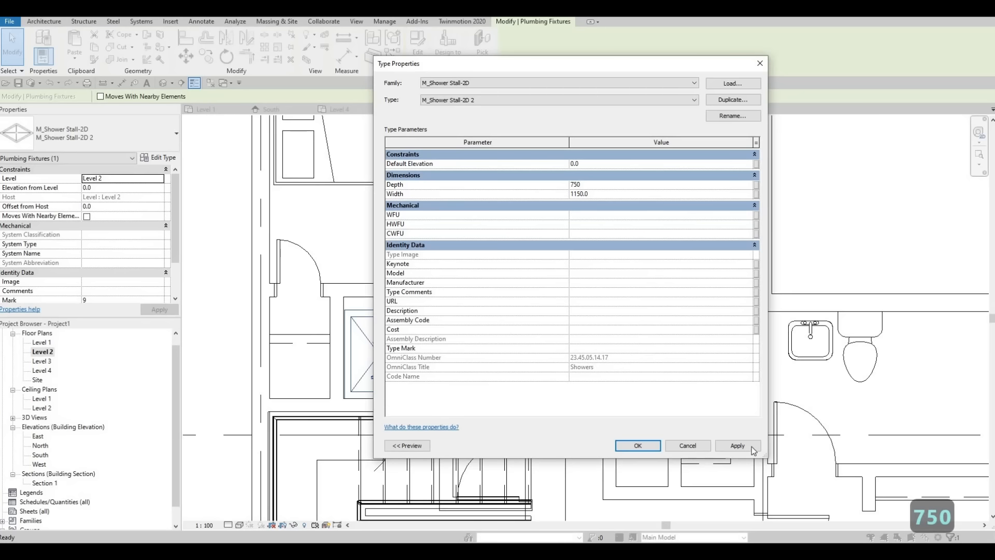
pyautogui.click(737, 445)
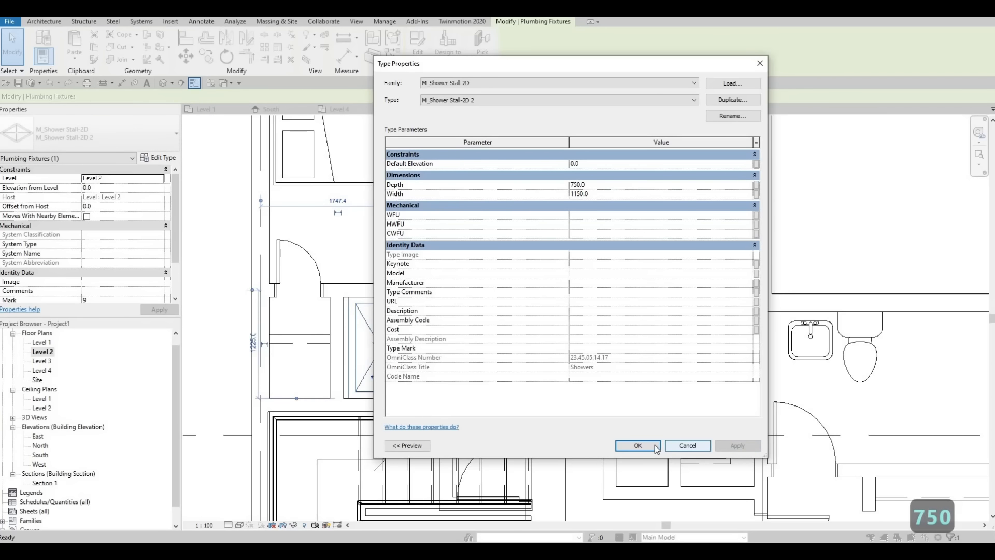
pyautogui.press('Escape')
pyautogui.press('Escape')
# Nudge the shower stall leftward in three increments until it sits against the left bathroom's left wall
pyautogui.scroll(1, 312, 361)
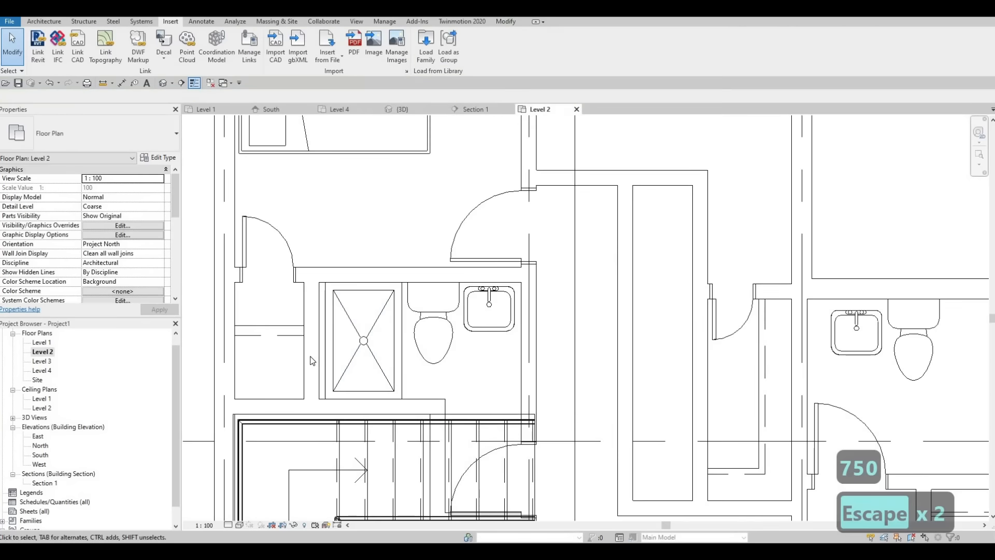
pyautogui.click(364, 350)
pyautogui.press('Left')
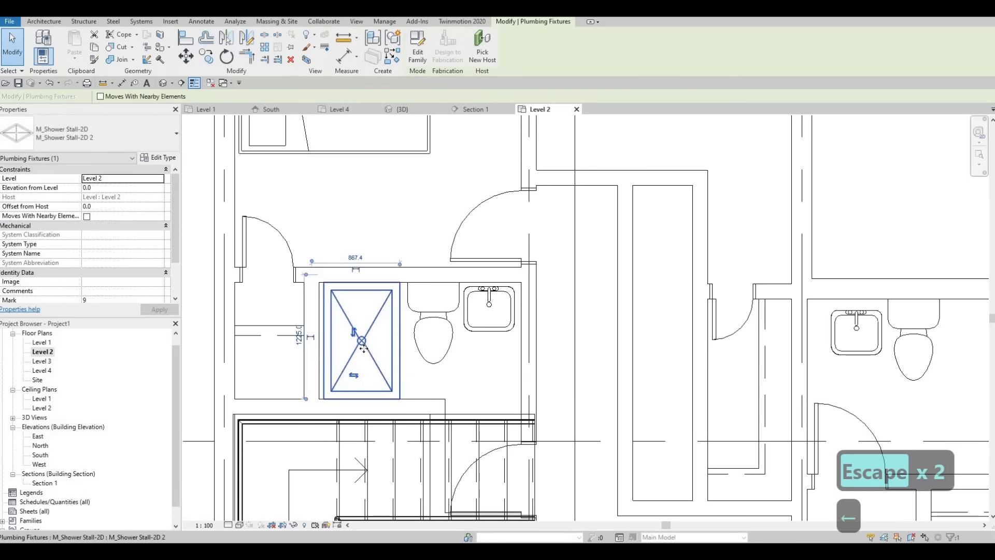
pyautogui.press('Left')
pyautogui.press('Left')
pyautogui.scroll(-2, 363, 347)
pyautogui.press('Escape')
pyautogui.press('Escape')
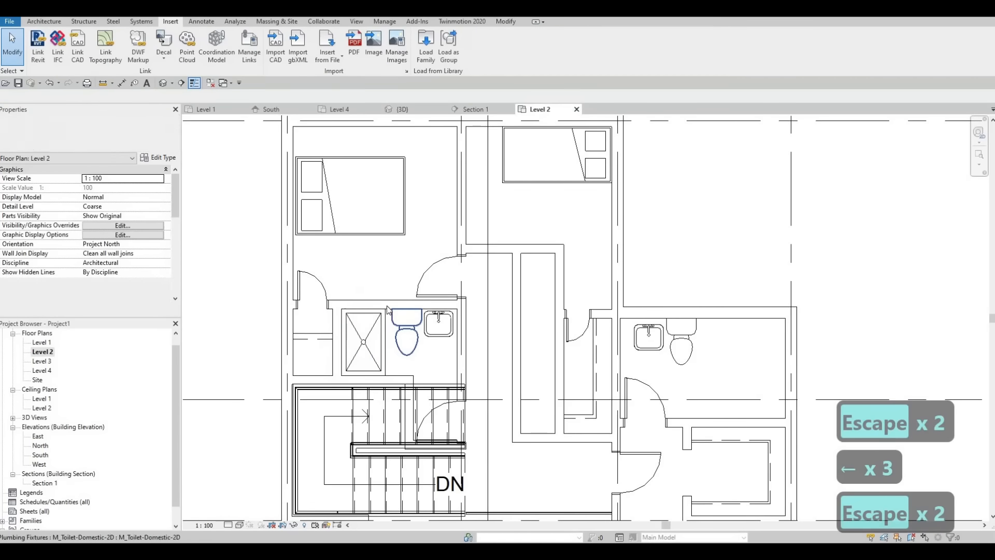
# Examine the overall layout of the bedrooms, bathrooms and closets on the Level 2 plan
pyautogui.scroll(-2, 375, 301)
pyautogui.moveTo(391, 344); pyautogui.dragTo(444, 383, button='middle')
pyautogui.scroll(-1, 392, 357)
pyautogui.press('Escape')
pyautogui.scroll(-2, 348, 334)
pyautogui.scroll(1, 357, 332)
pyautogui.scroll(2, 357, 337)
pyautogui.scroll(-1, 363, 344)
pyautogui.scroll(1, 445, 383)
pyautogui.scroll(1, 429, 350)
pyautogui.scroll(-3, 432, 347)
pyautogui.scroll(2, 442, 353)
pyautogui.scroll(-1, 429, 320)
pyautogui.scroll(-1, 429, 356)
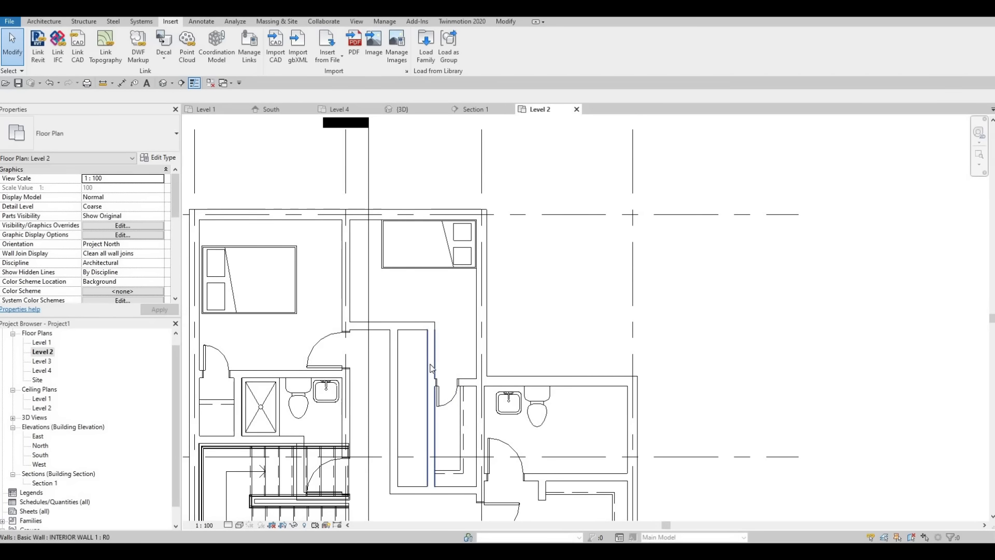
# Shorten the horizontal wall below the upper middle bedroom so it ends at the corner of the hallway wall
pyautogui.click(432, 330)
pyautogui.moveTo(395, 328); pyautogui.dragTo(437, 392)
pyautogui.press('Escape')
pyautogui.click(431, 336)
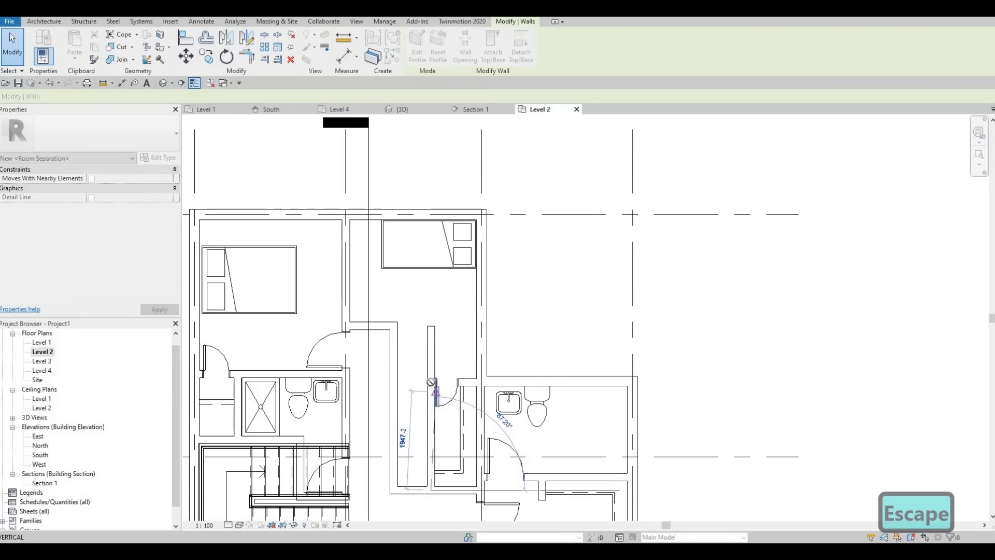
pyautogui.press('Escape')
pyautogui.press('Escape')
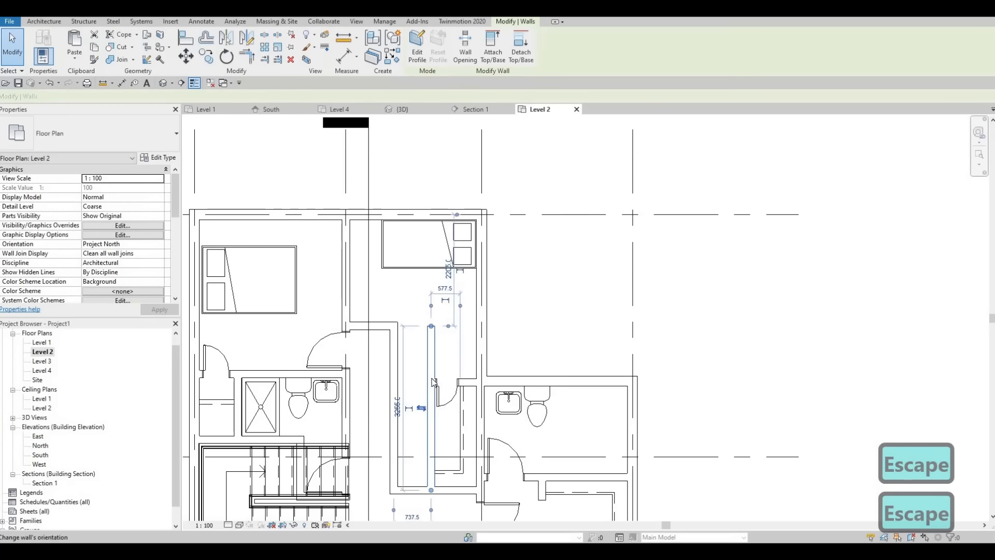
pyautogui.press('Escape')
# Move the vertical partition beside the closet door to about 600 mm from the shelf line and shorten its upper end to the door wall
pyautogui.click(431, 360)
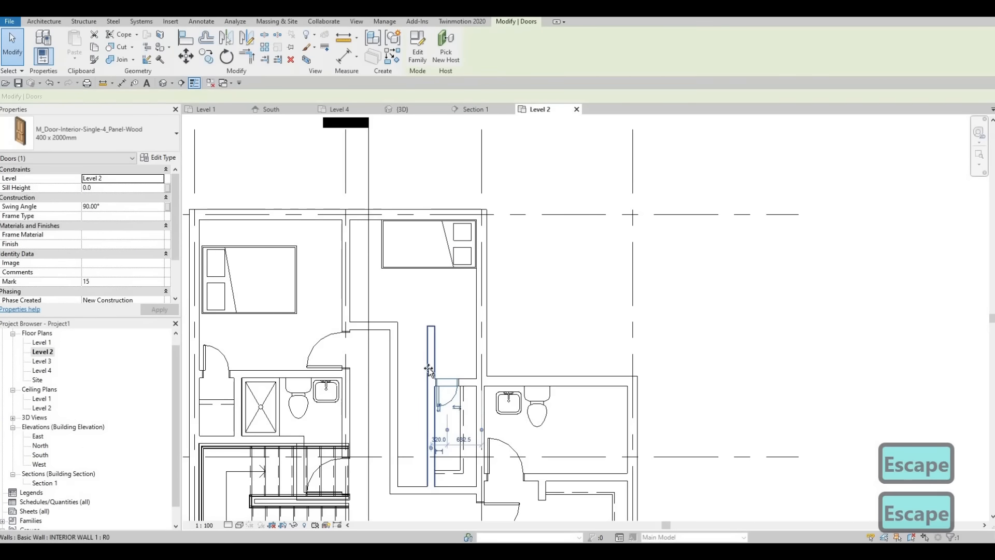
pyautogui.click(430, 383)
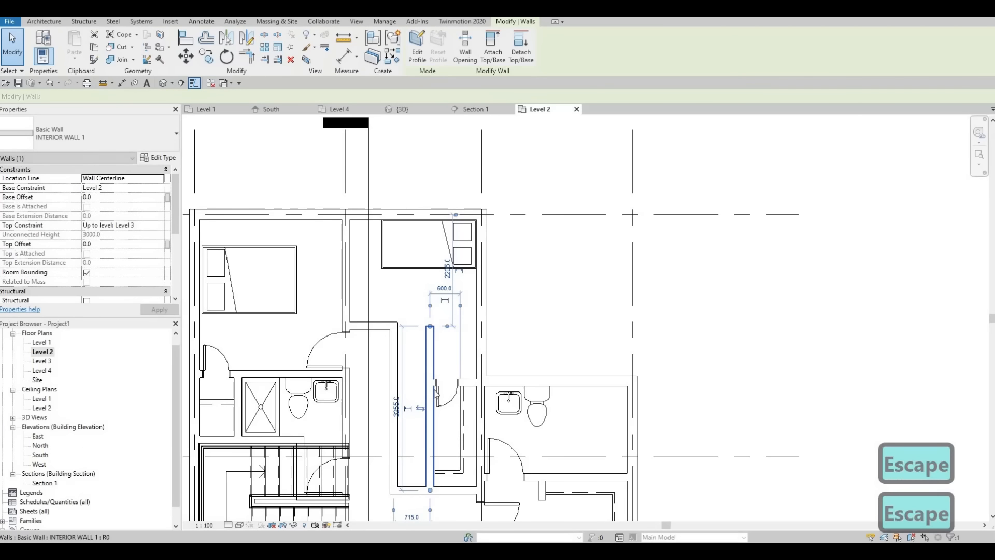
pyautogui.press('Escape')
pyautogui.scroll(2, 428, 386)
pyautogui.moveTo(433, 296); pyautogui.dragTo(433, 185, button='middle')
pyautogui.click(433, 186)
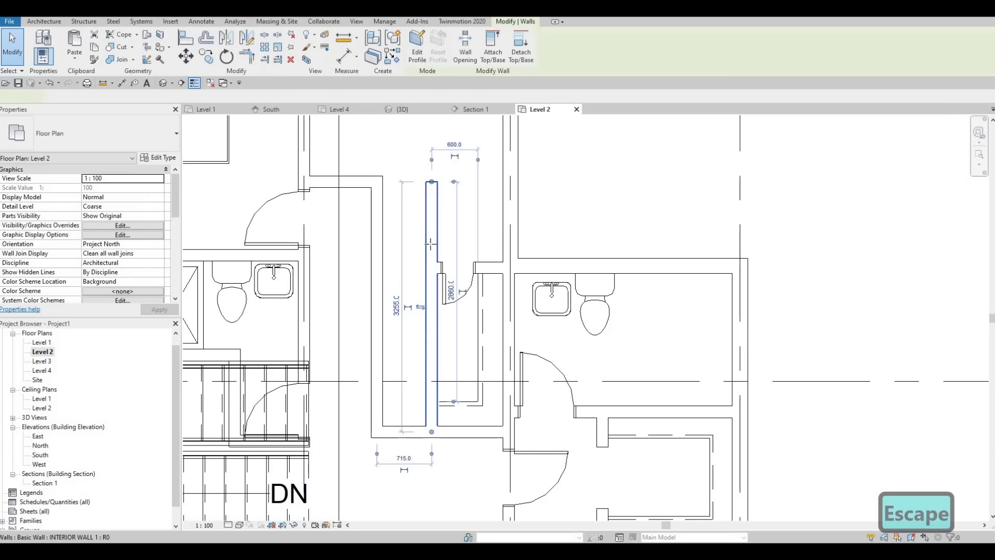
pyautogui.moveTo(431, 182); pyautogui.dragTo(430, 270)
pyautogui.press('Escape')
# Extend the closet's door wall to the hallway wall and move it down to about 1875 mm from the closet's lower wall
pyautogui.click(438, 270)
pyautogui.press('Escape')
pyautogui.scroll(2, 437, 280)
pyautogui.press('Escape')
pyautogui.click(430, 260)
pyautogui.press('Escape')
pyautogui.press('Escape')
pyautogui.scroll(-2, 412, 243)
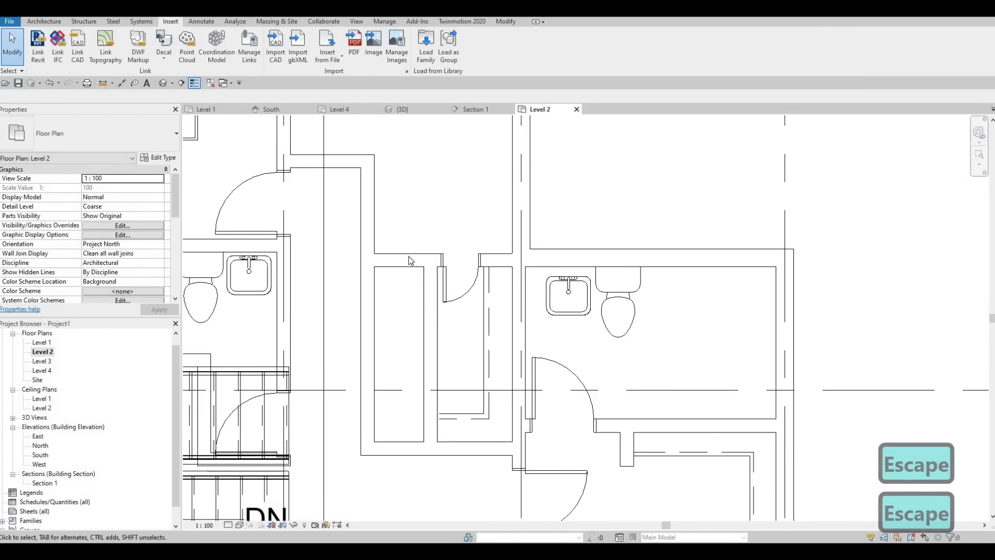
pyautogui.moveTo(399, 239); pyautogui.dragTo(402, 261)
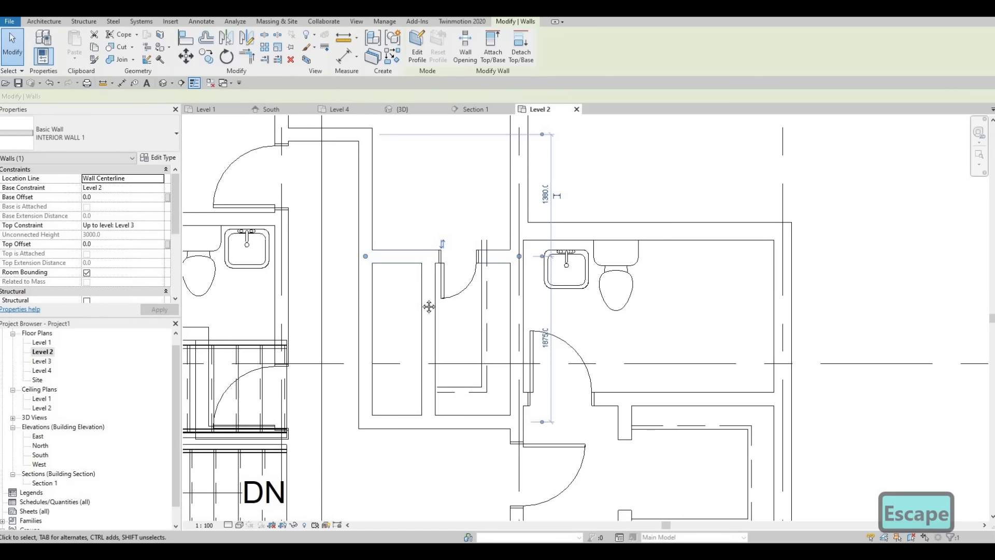
# Delete the closet's 400 x 2000mm door and the vertical partition wall inside the middle closet area
pyautogui.scroll(-2, 450, 255)
pyautogui.click(450, 254)
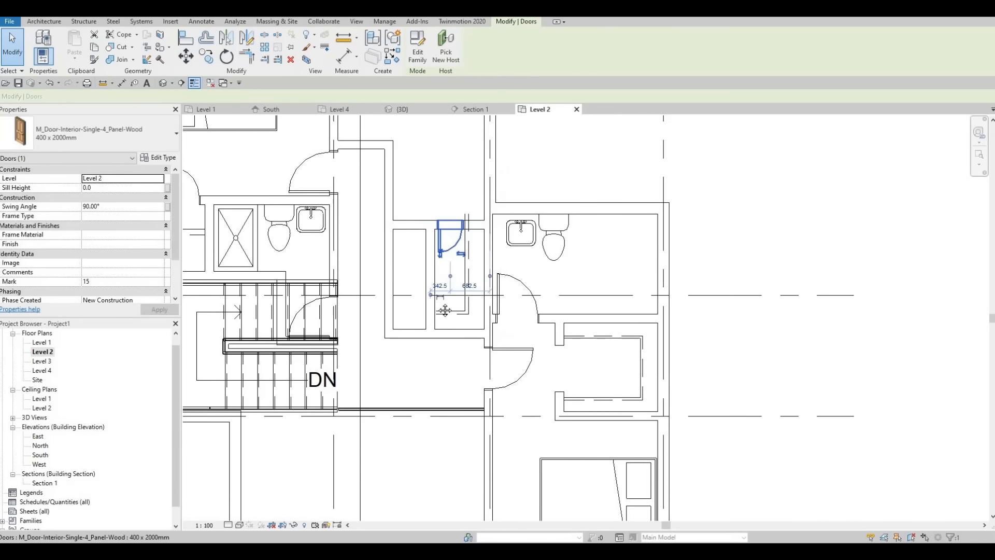
pyautogui.press('Delete')
pyautogui.moveTo(430, 278); pyautogui.dragTo(428, 296, button='middle')
pyautogui.scroll(1, 428, 298)
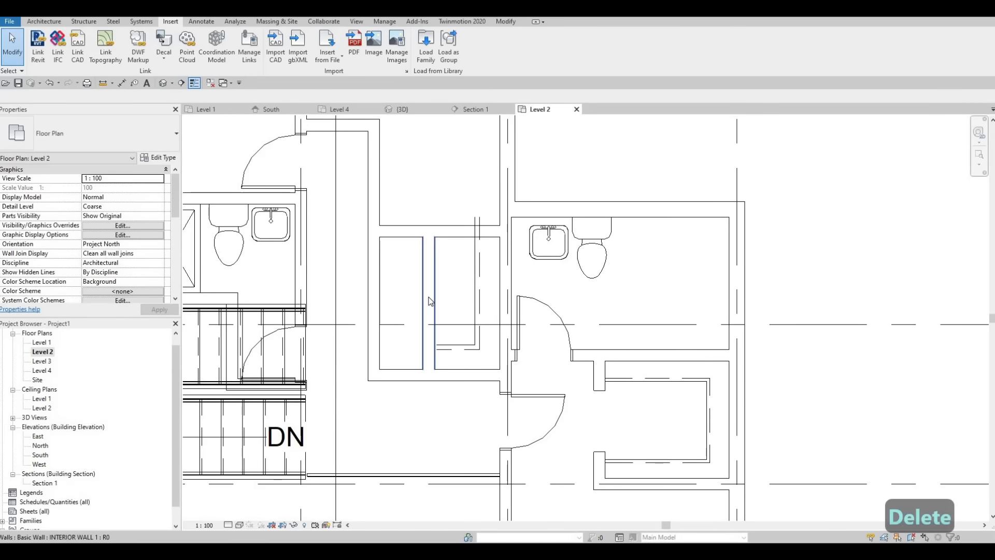
pyautogui.scroll(2, 430, 301)
pyautogui.click(435, 311)
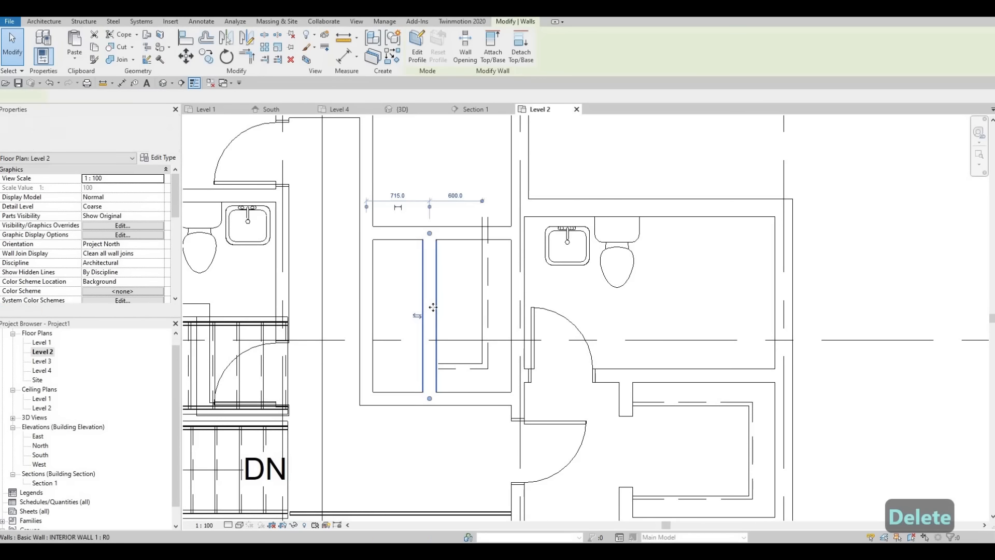
pyautogui.press('Delete')
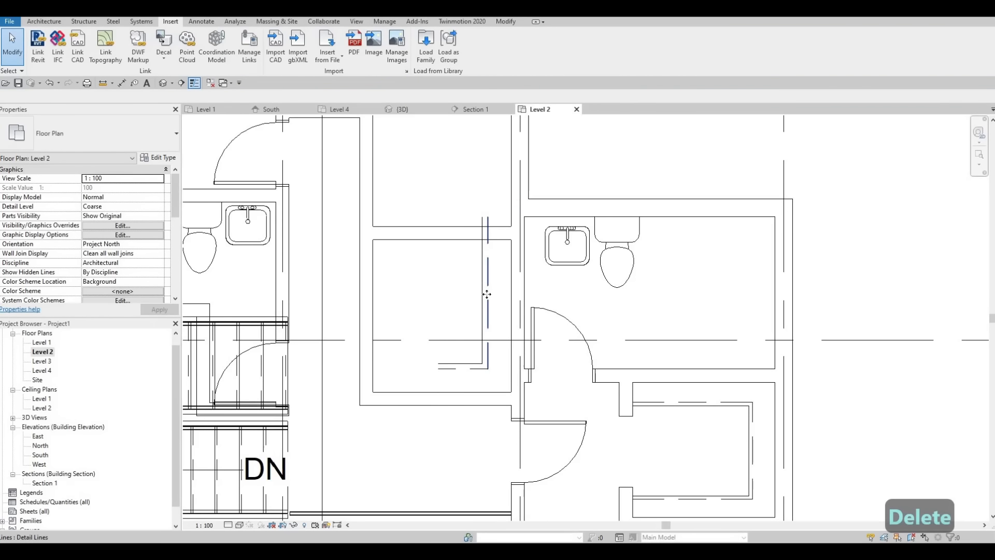
# Delete the vertical and horizontal shelf detail lines in the middle closet area
pyautogui.click(486, 295)
pyautogui.press('Delete')
pyautogui.click(471, 371)
pyautogui.press('Delete')
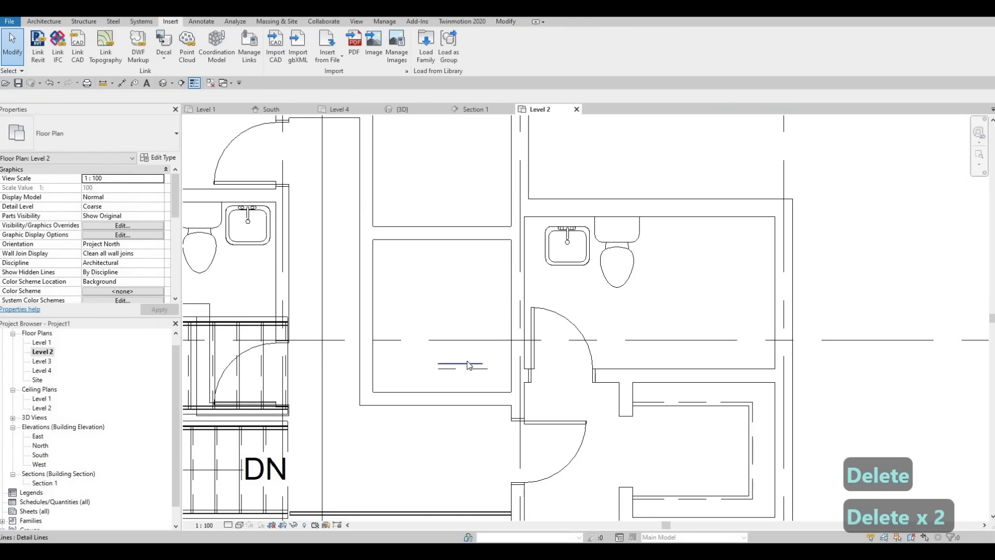
pyautogui.press('Delete')
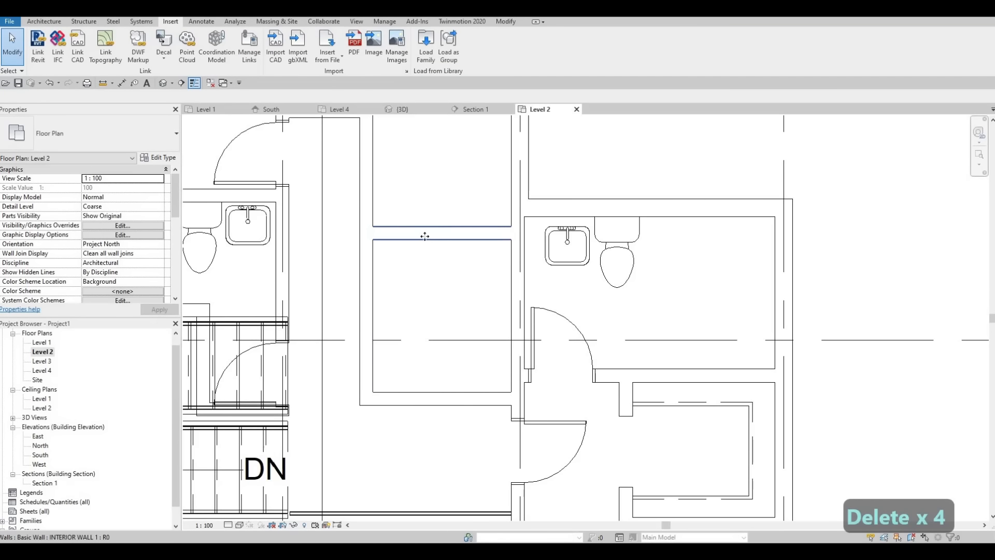
# Draw a horizontal INTERIOR WALL 1 wall about 1565 mm long across the middle closet area, between its side walls
pyautogui.click(424, 236)
pyautogui.press('c')
pyautogui.press('s')
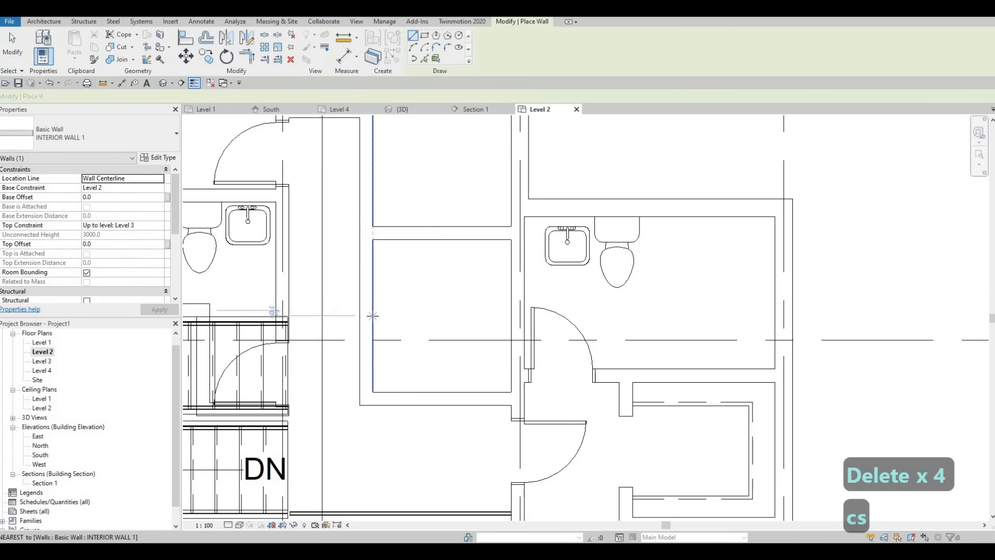
pyautogui.click(373, 315)
pyautogui.click(511, 315)
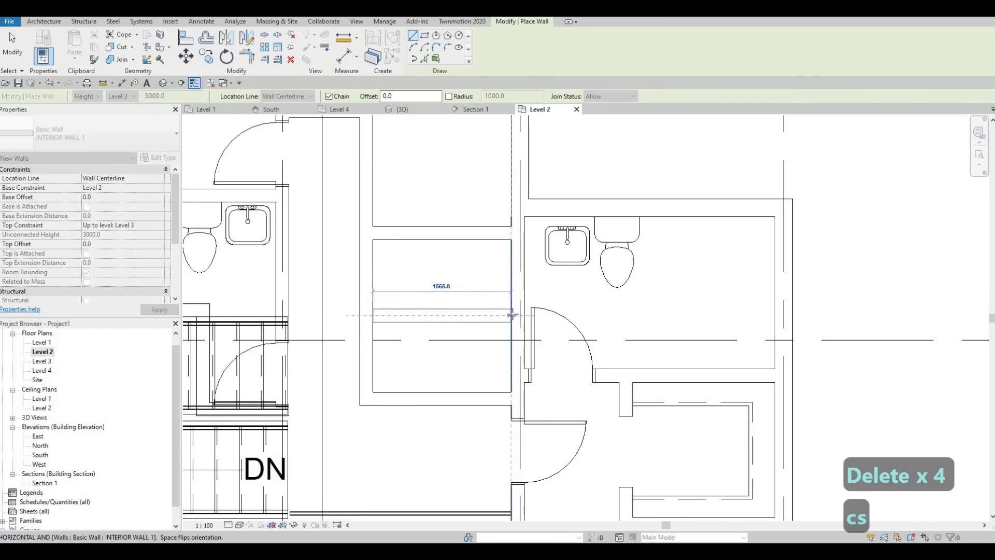
pyautogui.press('Escape')
pyautogui.press('Escape')
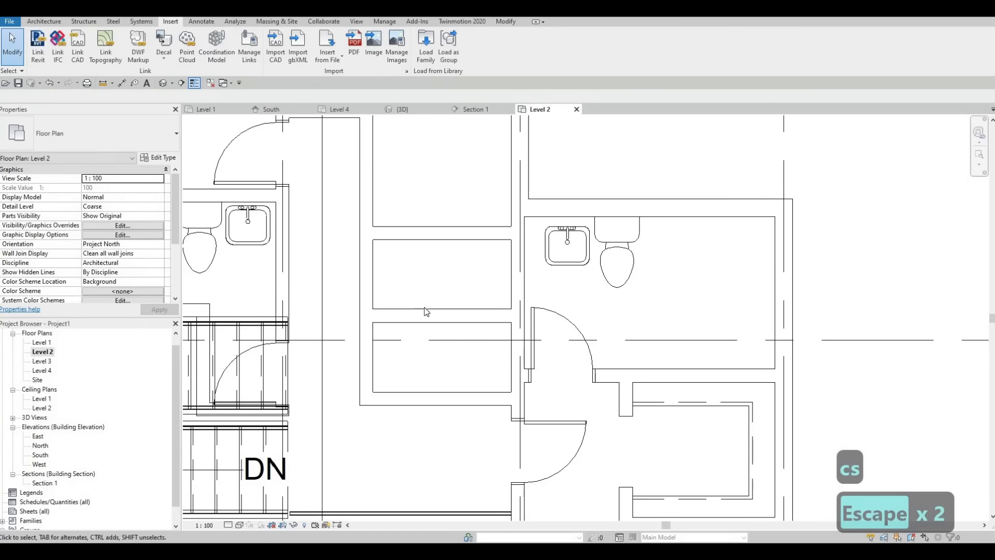
# Move the new dividing wall down and set its distance from the closet's lower wall to 700 mm
pyautogui.moveTo(428, 321); pyautogui.dragTo(435, 300)
pyautogui.press('Escape')
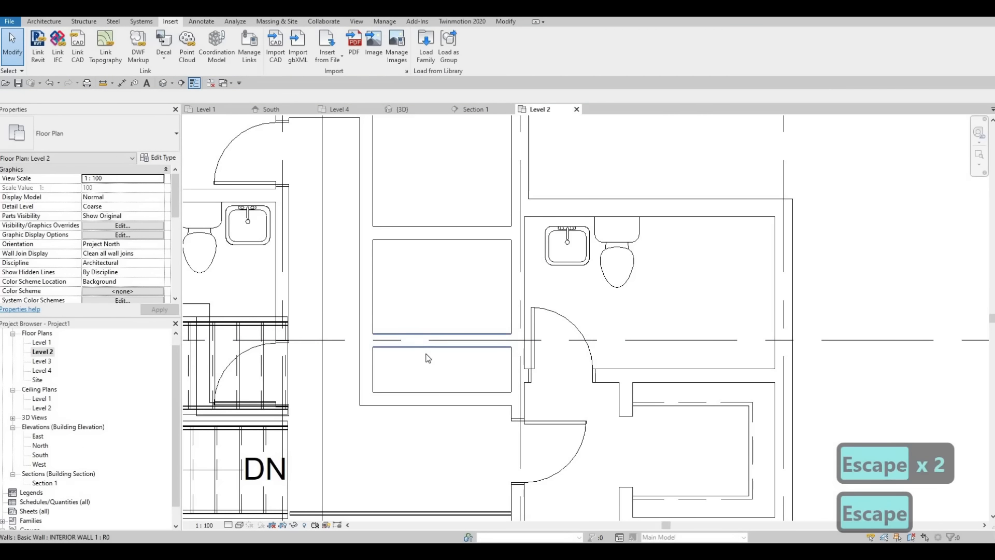
pyautogui.click(544, 369)
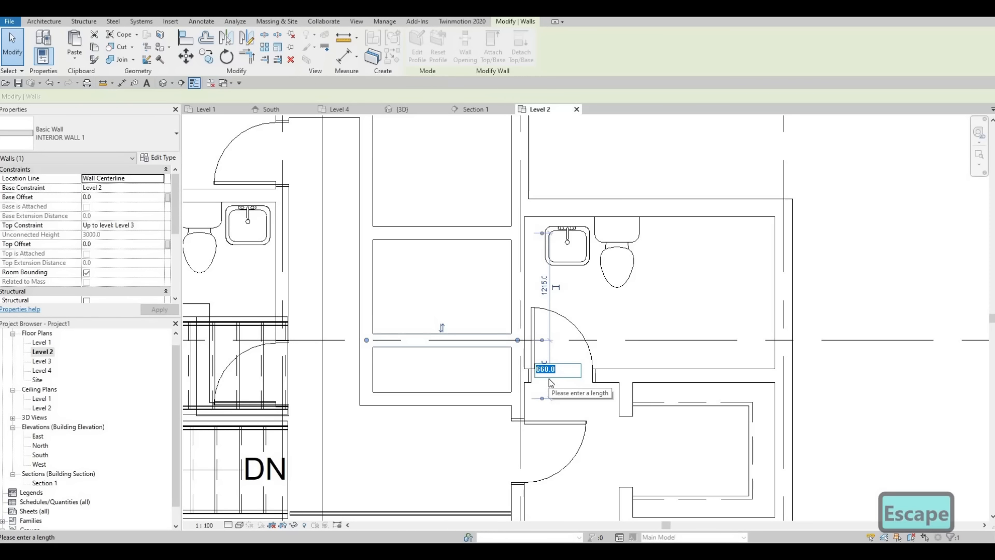
pyautogui.write('700')
pyautogui.press('Return')
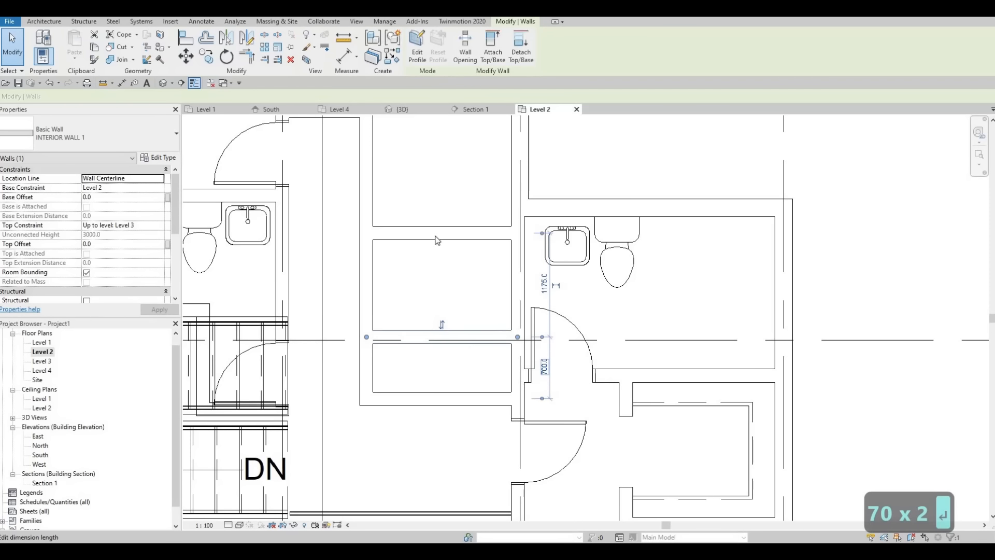
# Move the upper closet's top wall down and set its distance from the dividing wall to 700 mm
pyautogui.press('Escape')
pyautogui.moveTo(422, 253); pyautogui.dragTo(423, 276)
pyautogui.click(546, 306)
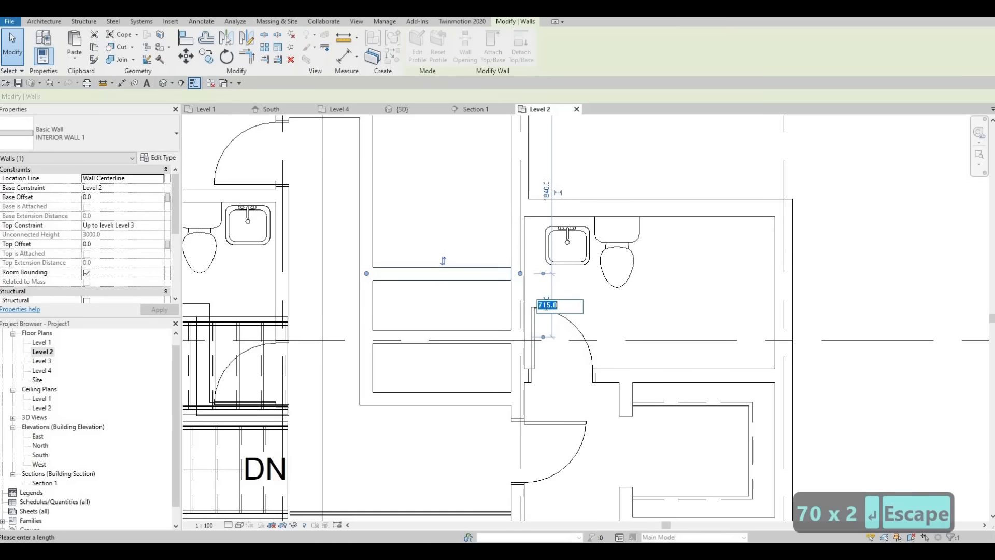
pyautogui.write('700')
pyautogui.press('Return')
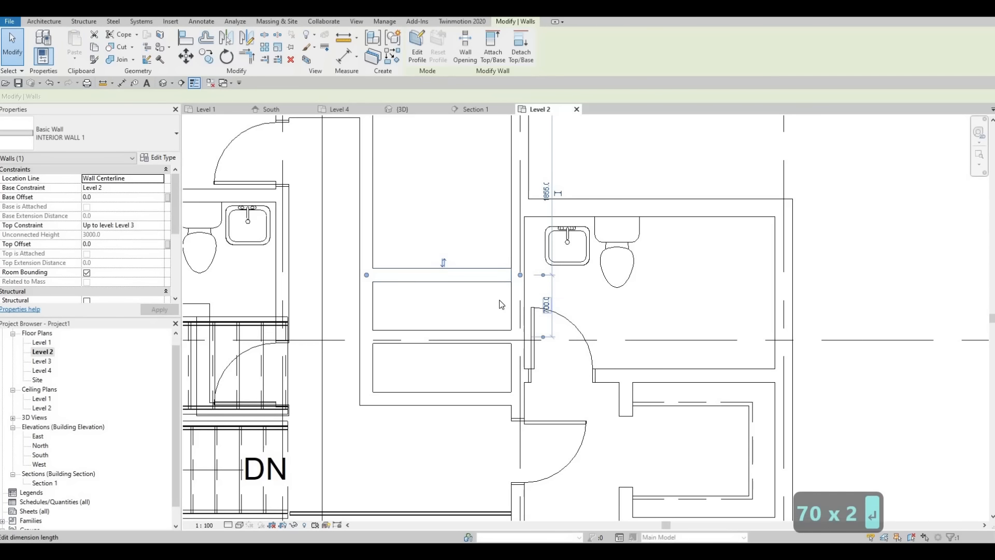
pyautogui.press('Escape')
pyautogui.press('Escape')
# Place a 1200 x 2000mm M_Door-Interior-Double-Sliding-2_Panel-Wood door centred in the upper closet's top wall
pyautogui.scroll(-1, 446, 349)
pyautogui.moveTo(445, 350); pyautogui.dragTo(501, 338, button='middle')
pyautogui.scroll(-1, 492, 347)
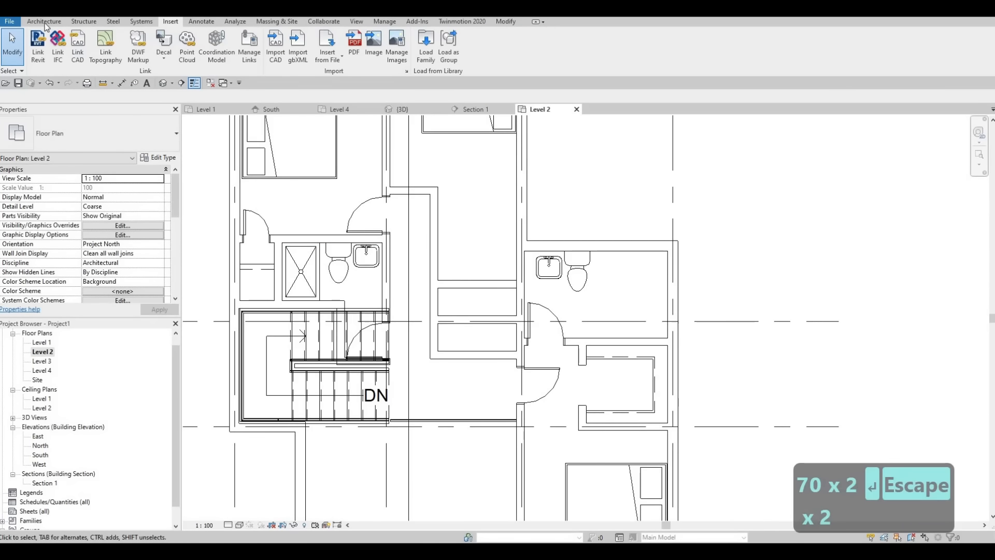
pyautogui.click(44, 21)
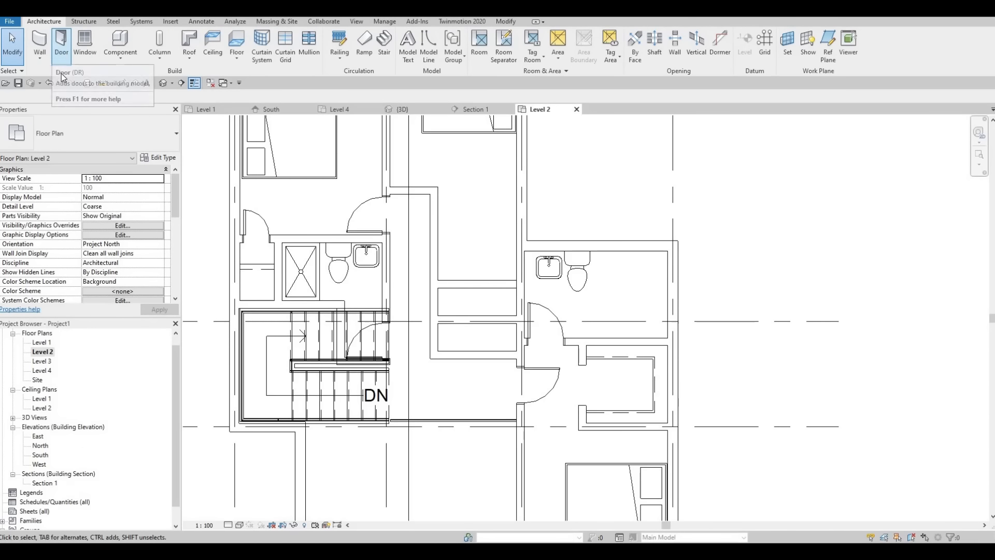
pyautogui.click(61, 58)
pyautogui.press('F1')
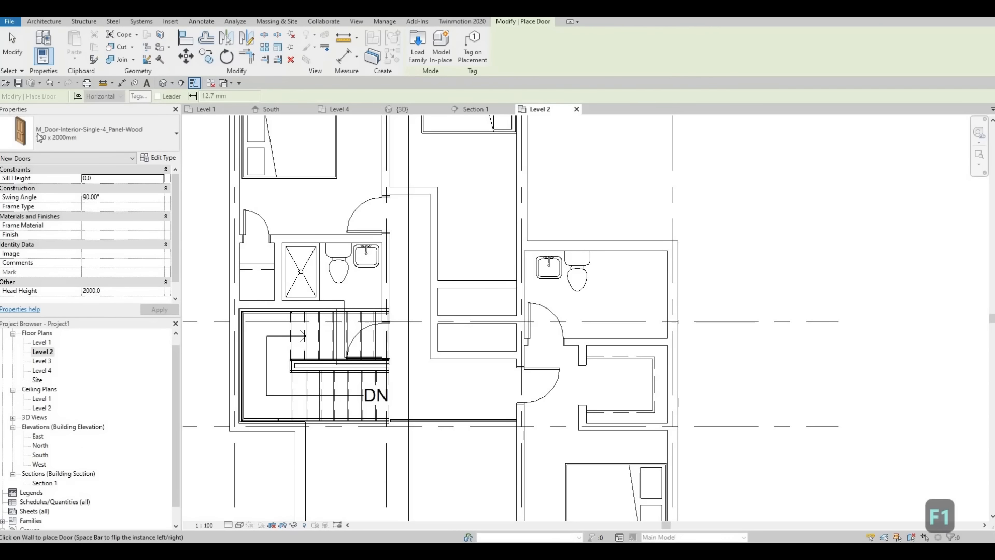
pyautogui.click(39, 137)
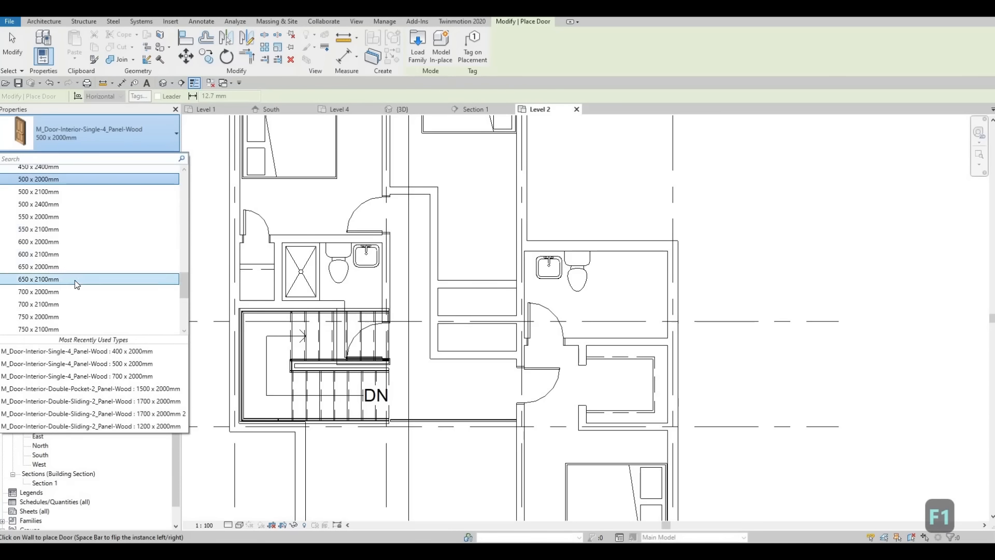
pyautogui.scroll(-3, 73, 288)
pyautogui.scroll(8, 73, 288)
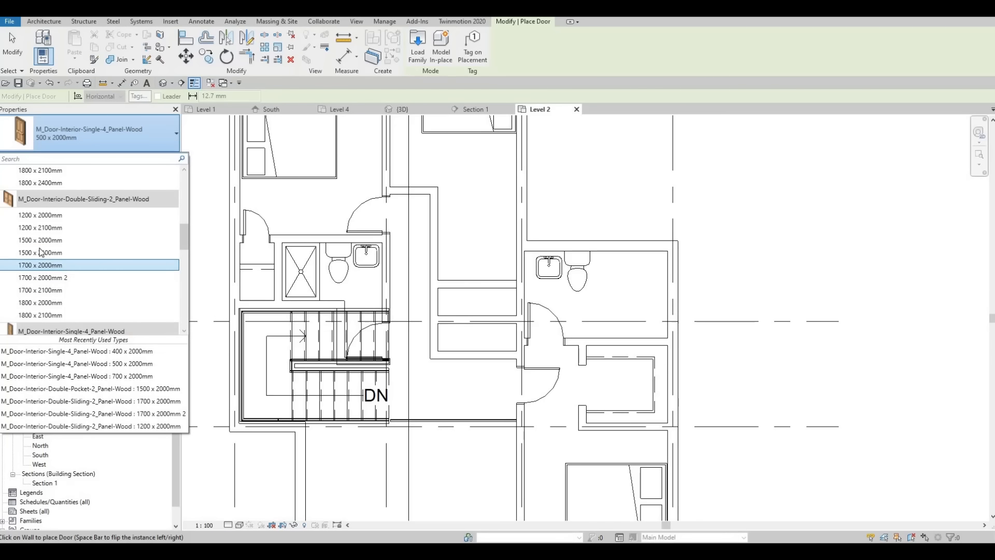
pyautogui.click(40, 214)
pyautogui.scroll(1, 478, 283)
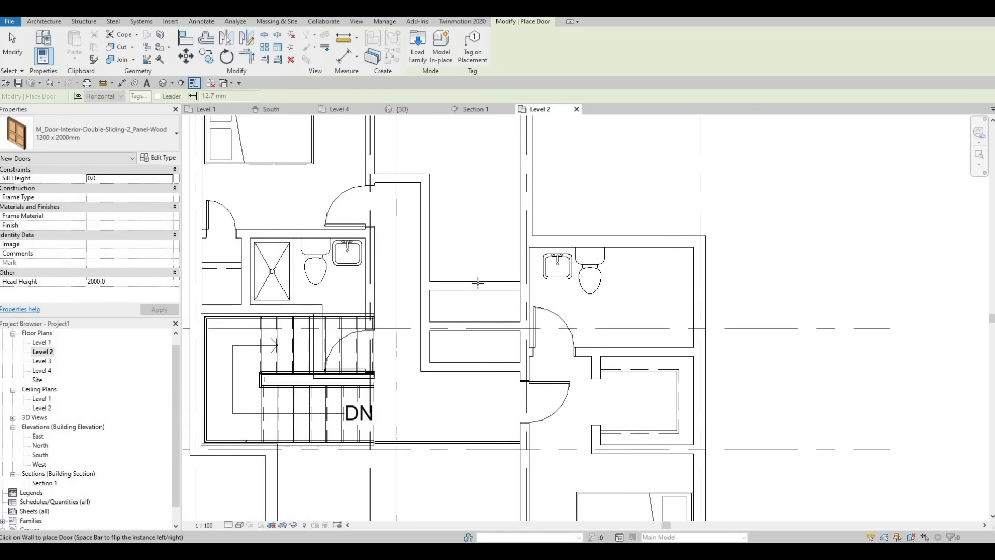
pyautogui.click(475, 285)
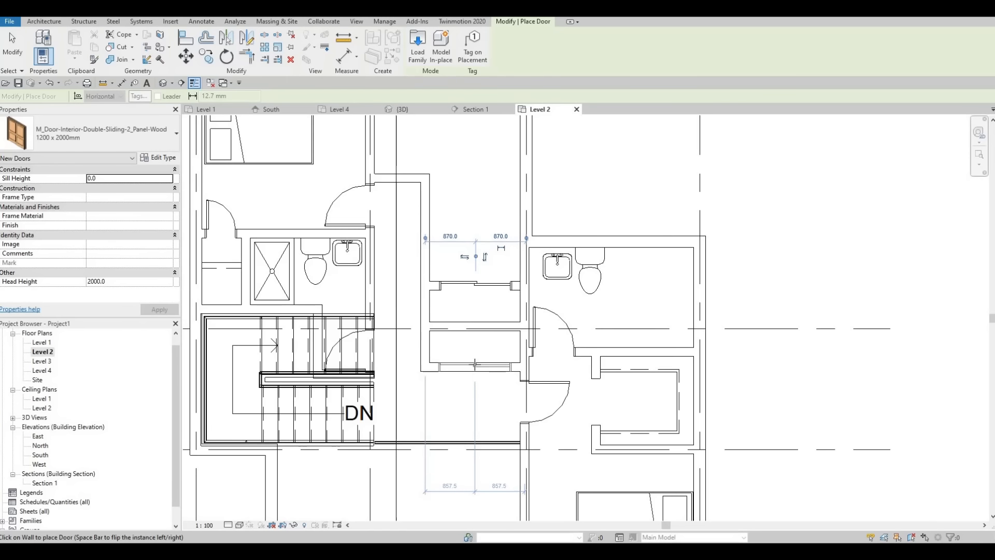
# Place another 1200 x 2000mm double sliding door centred in the lower closet's bottom wall
pyautogui.moveTo(450, 323); pyautogui.dragTo(578, 275, button='middle')
pyautogui.press('Escape')
pyautogui.press('Escape')
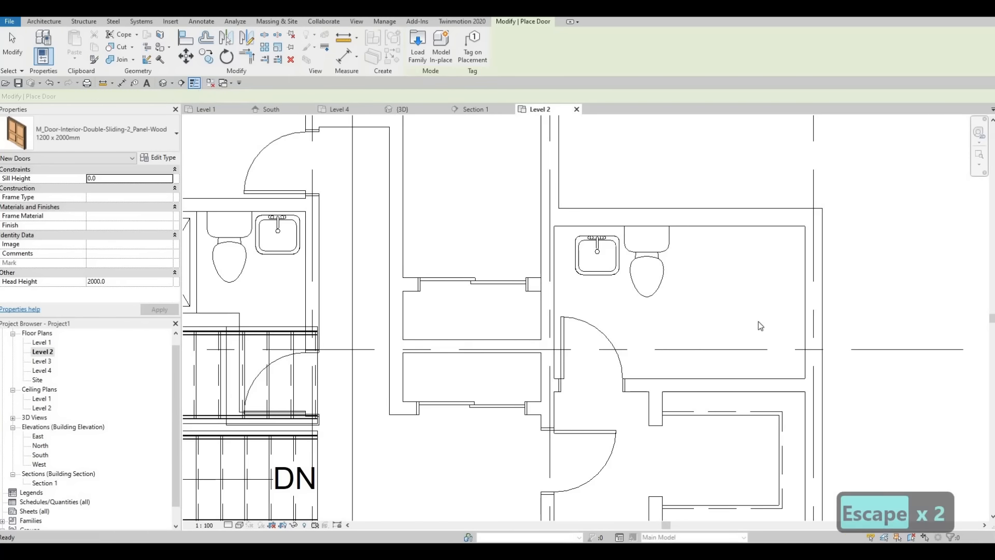
# Draw two parallel horizontal <Demolished> detail lines, each about 1565 mm long, across the upper closet as shelf lines
pyautogui.click(757, 320)
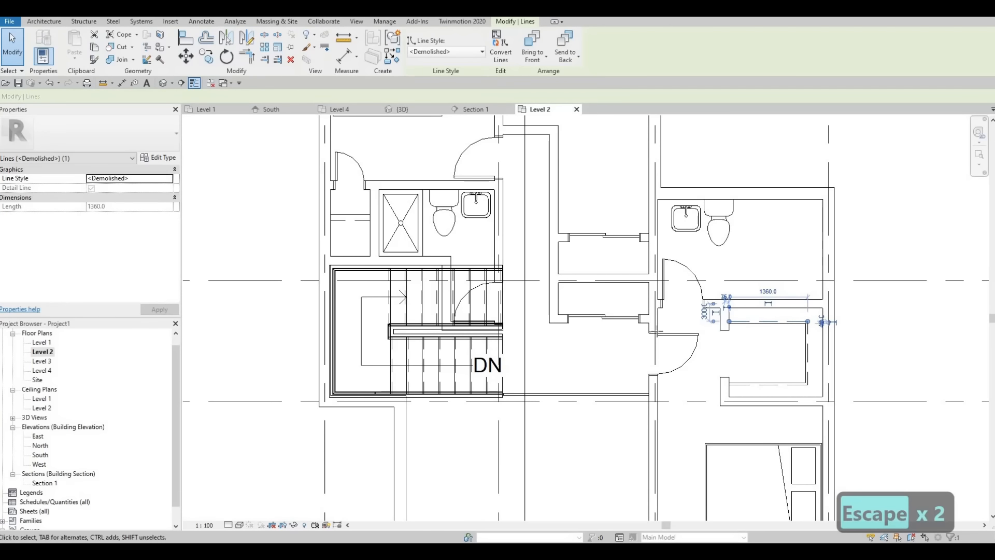
pyautogui.press('c')
pyautogui.press('s')
pyautogui.scroll(3, 617, 279)
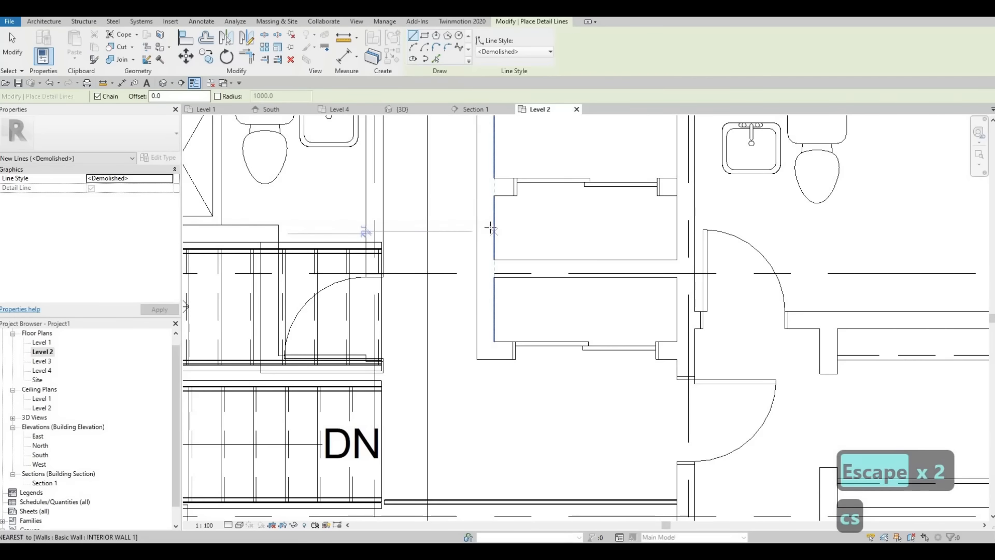
pyautogui.click(495, 229)
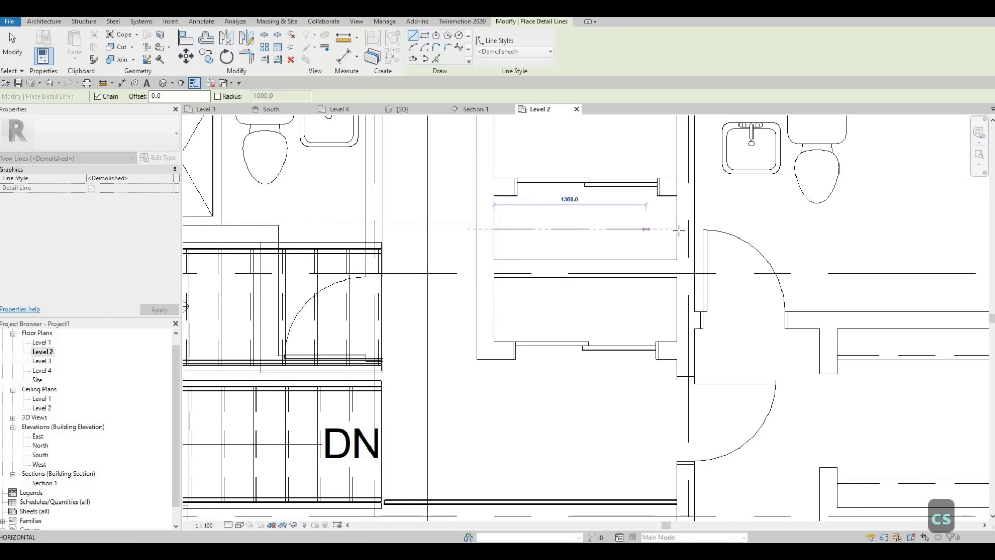
pyautogui.click(677, 229)
pyautogui.press('Escape')
pyautogui.click(493, 236)
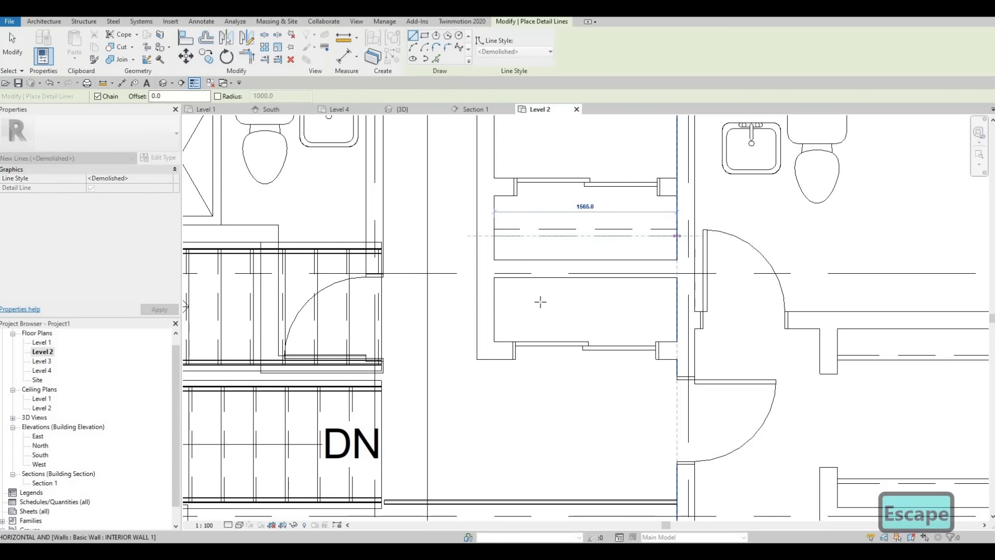
pyautogui.click(677, 235)
pyautogui.press('Escape')
# Draw a horizontal <Demolished> detail line across the lower closet between its side walls
pyautogui.click(494, 303)
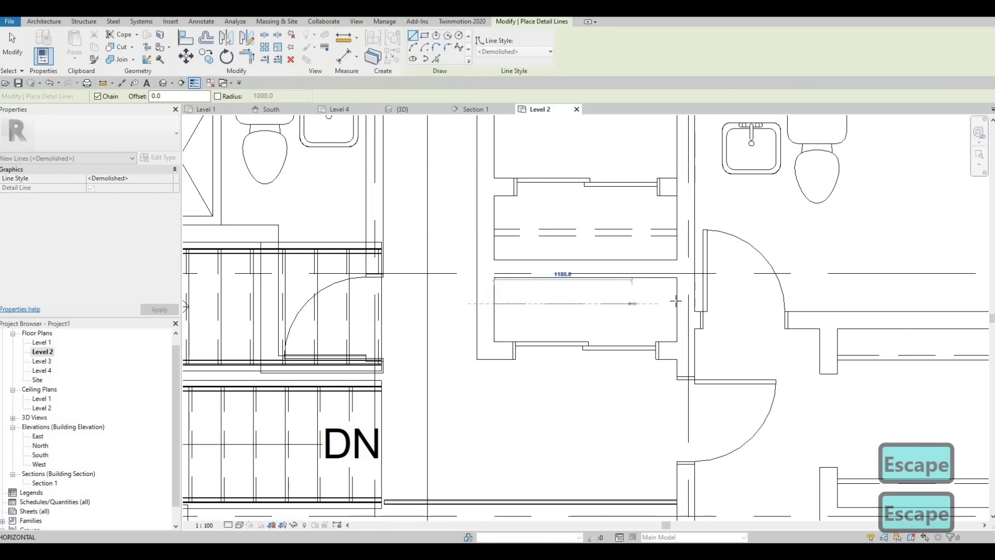
pyautogui.click(676, 303)
pyautogui.press('Escape')
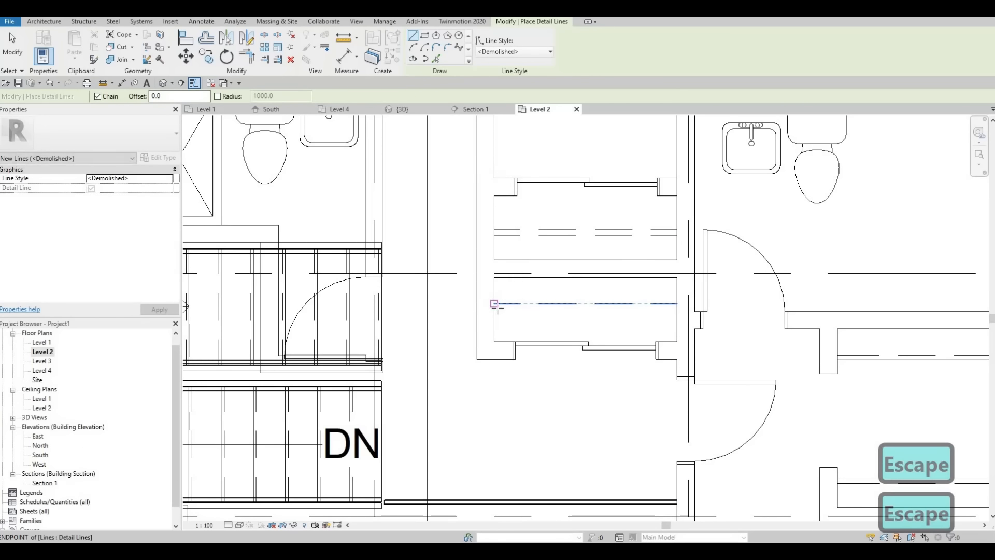
# Draw a second horizontal <Demolished> detail line across the lower closet, parallel to and just below the existing one
pyautogui.click(494, 311)
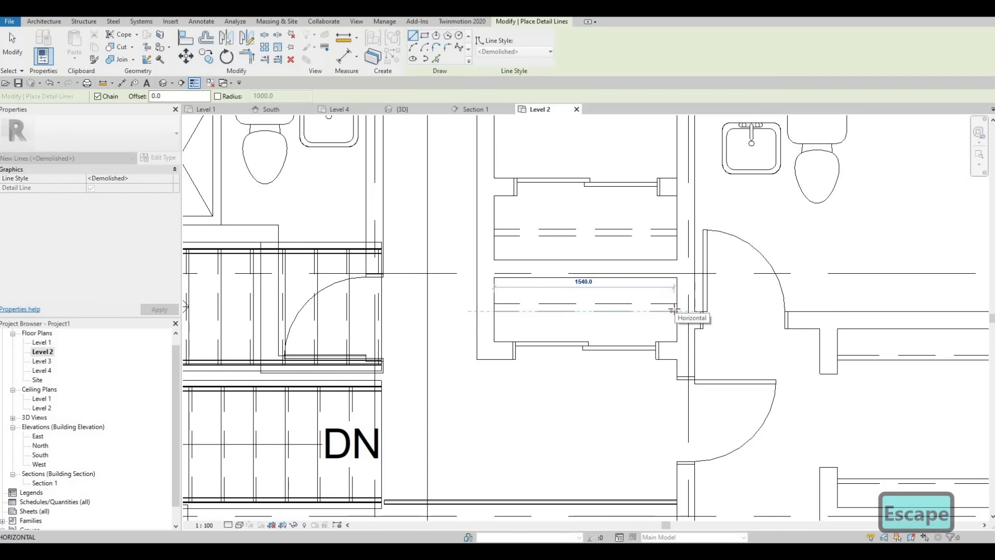
pyautogui.click(674, 311)
pyautogui.press('Escape')
pyautogui.press('Escape')
pyautogui.scroll(-4, 518, 362)
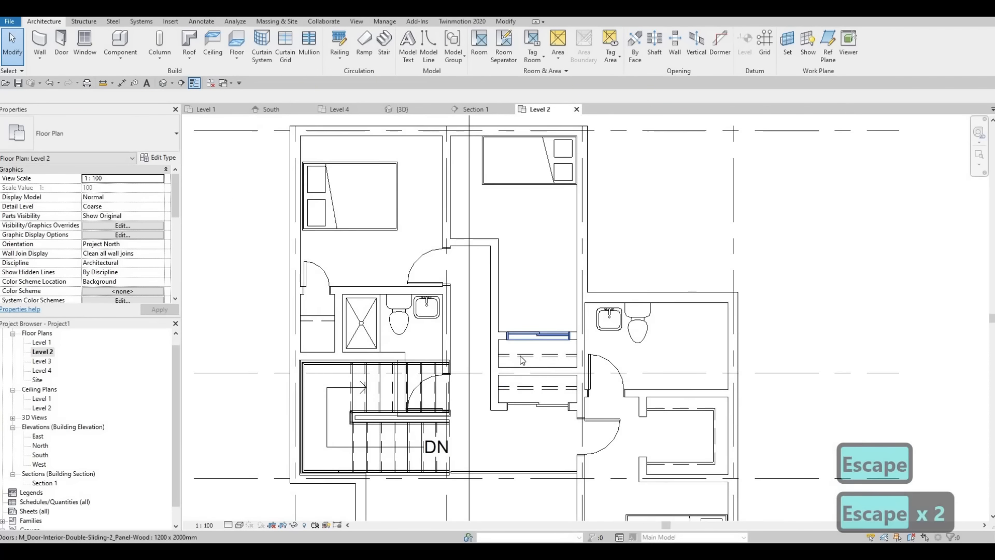
pyautogui.scroll(3, 539, 311)
pyautogui.press('Escape')
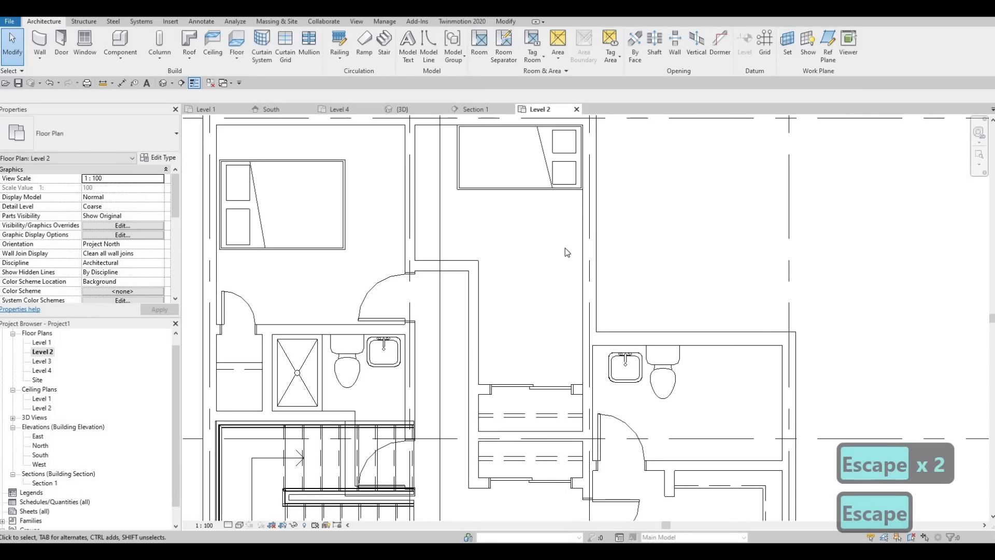
pyautogui.click(562, 389)
pyautogui.press('Escape')
pyautogui.moveTo(604, 285); pyautogui.dragTo(611, 339, button='middle')
pyautogui.moveTo(510, 238); pyautogui.dragTo(617, 268, button='middle')
pyautogui.scroll(-1, 616, 268)
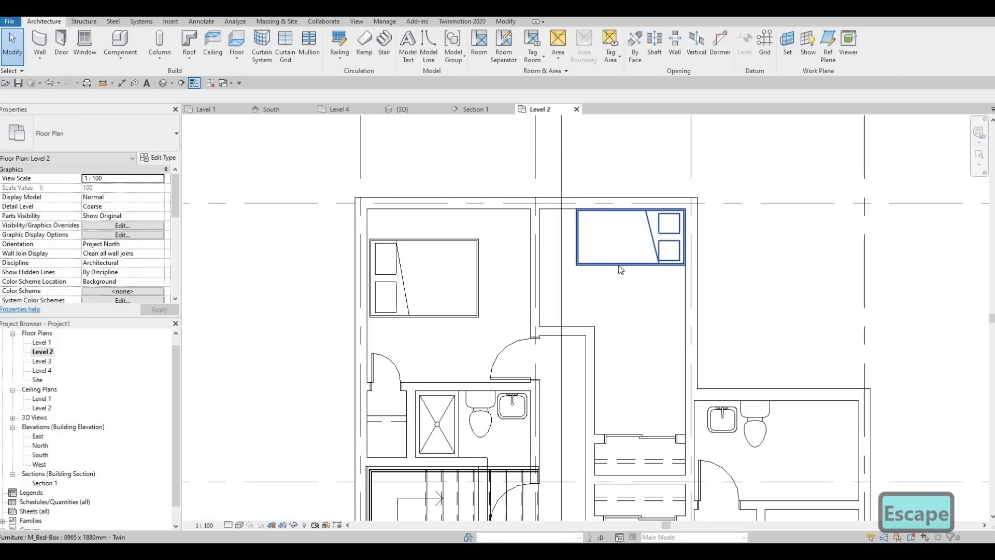
pyautogui.scroll(-4, 624, 294)
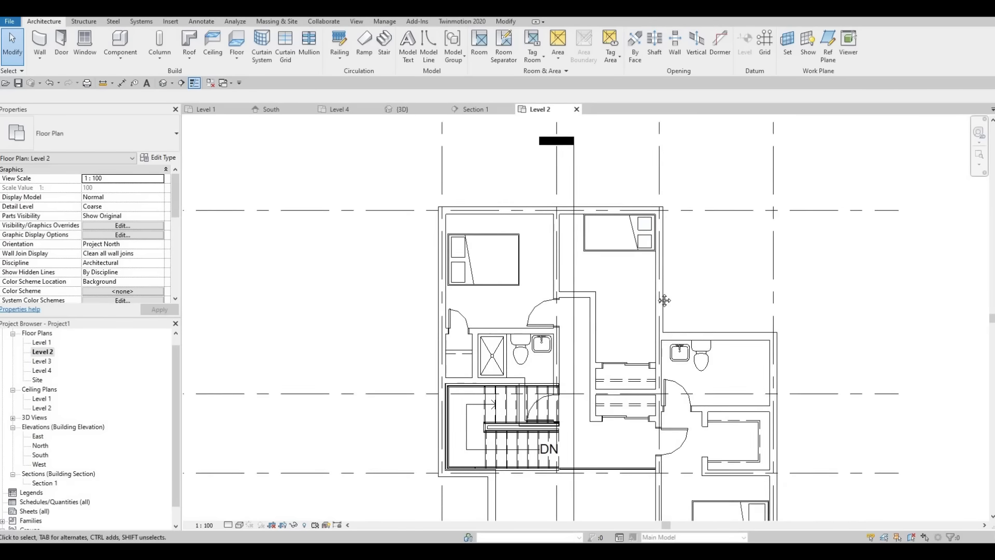
pyautogui.scroll(3, 558, 238)
pyautogui.scroll(-2, 552, 247)
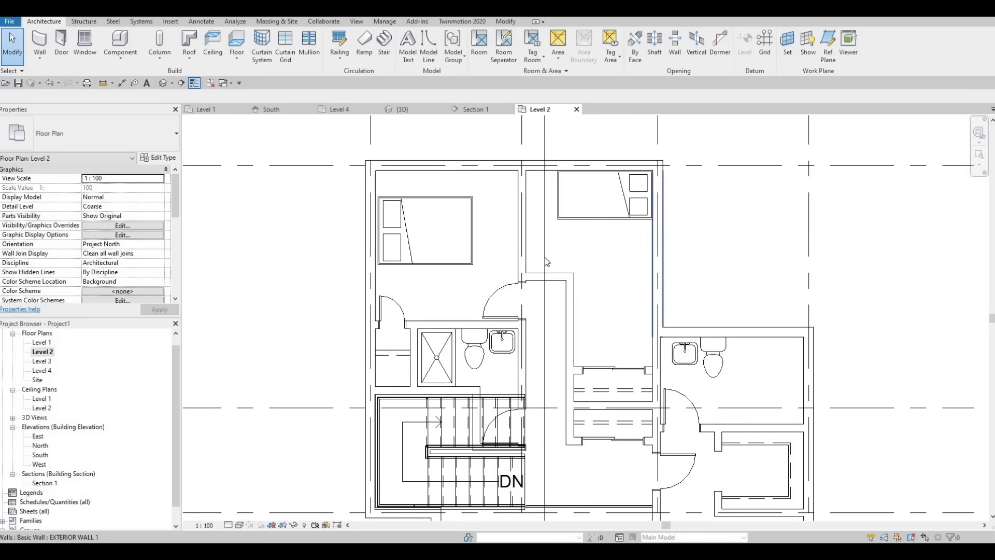
pyautogui.press('Escape')
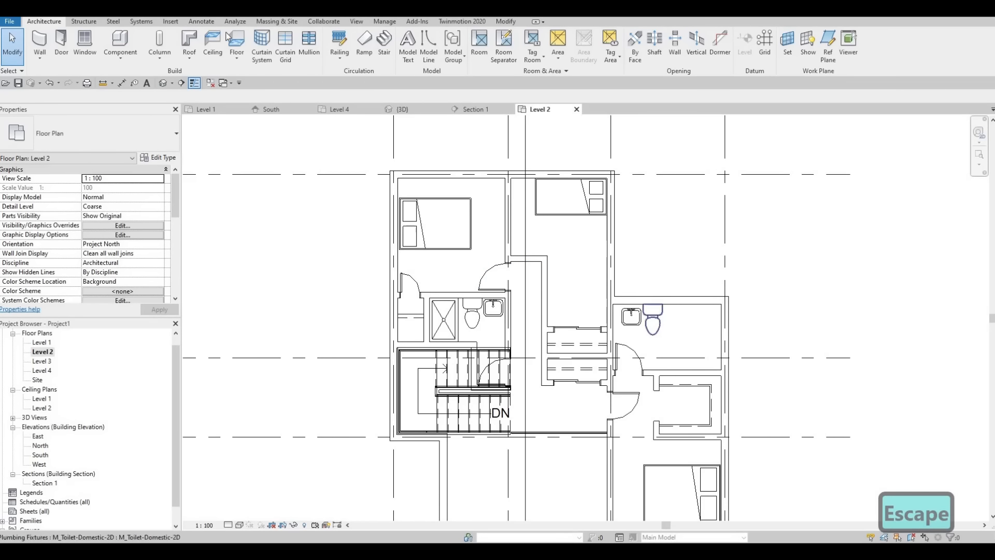
# Start loading a family and browse from the Showers folder to the Bathtubs folder under Fixtures
pyautogui.scroll(-4, 445, 73)
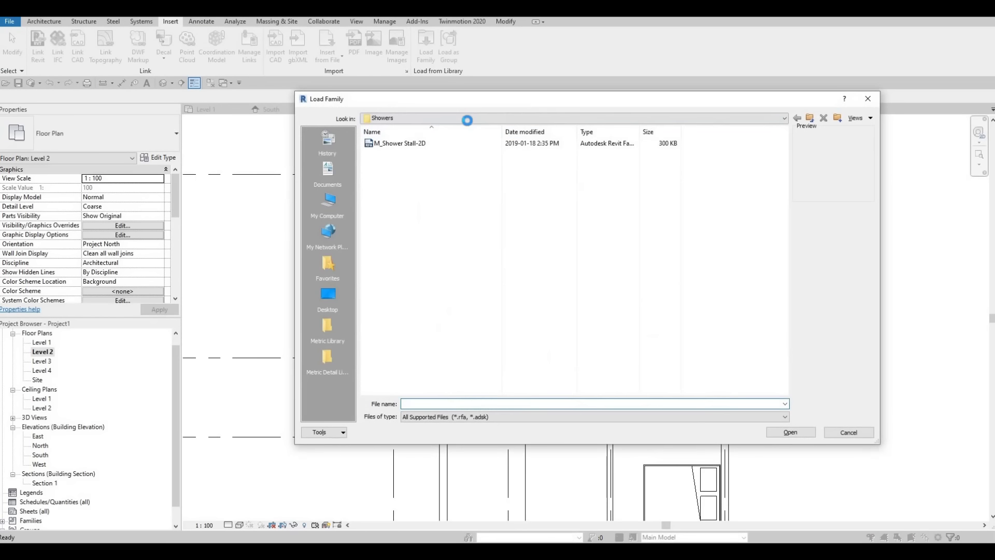
pyautogui.click(472, 119)
pyautogui.scroll(2, 489, 195)
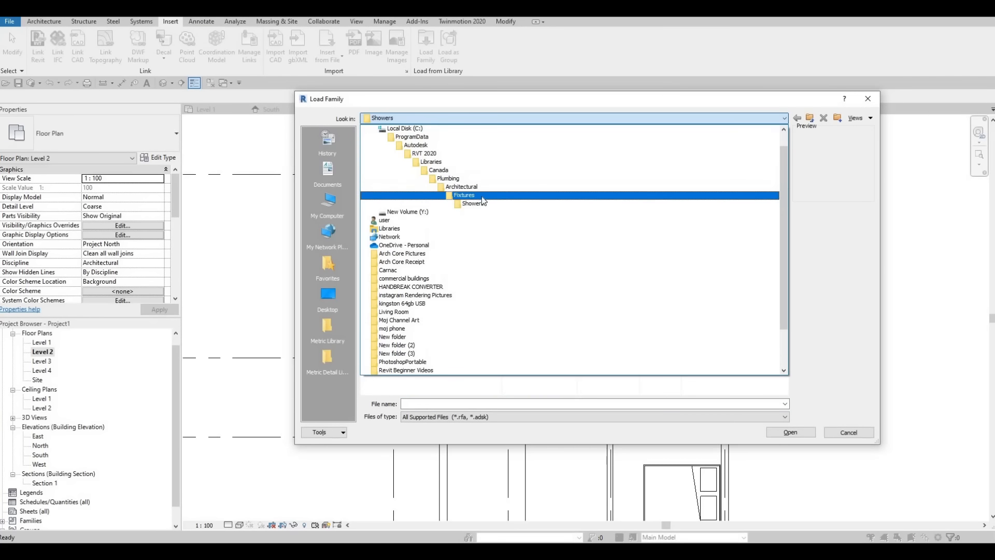
pyautogui.click(420, 197)
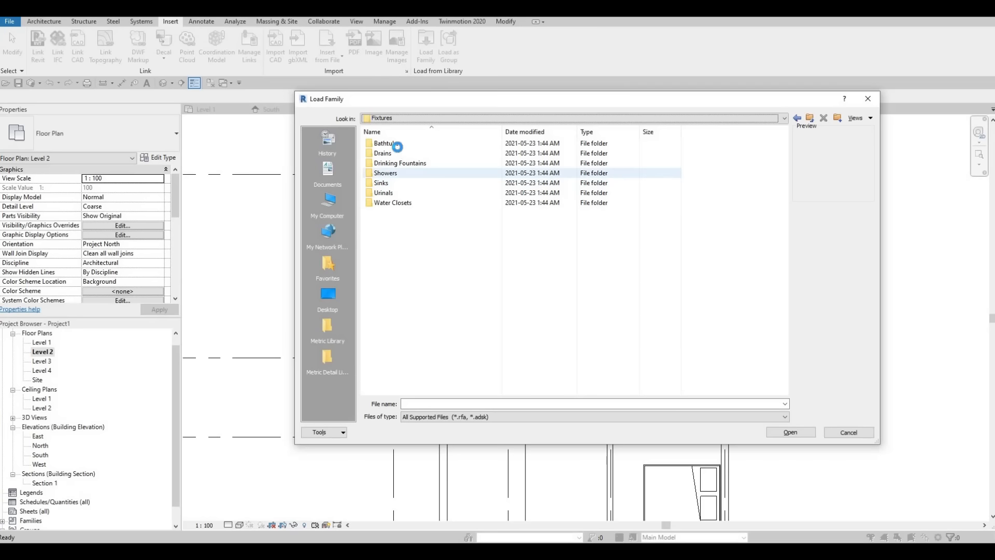
pyautogui.press('Return')
# Preview the bathtub families and load M_Tub-Rectangular-2D into the project
pyautogui.click(395, 156)
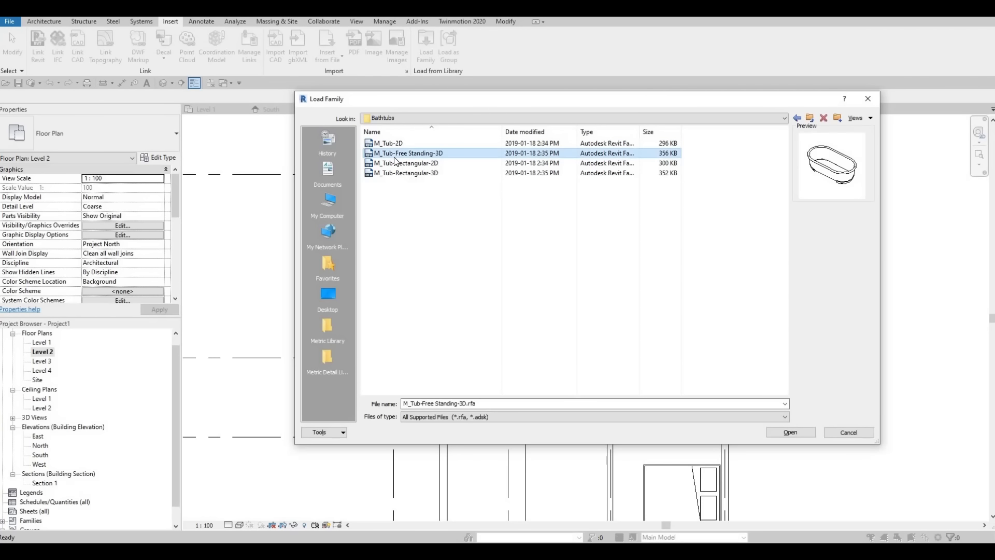
pyautogui.click(407, 163)
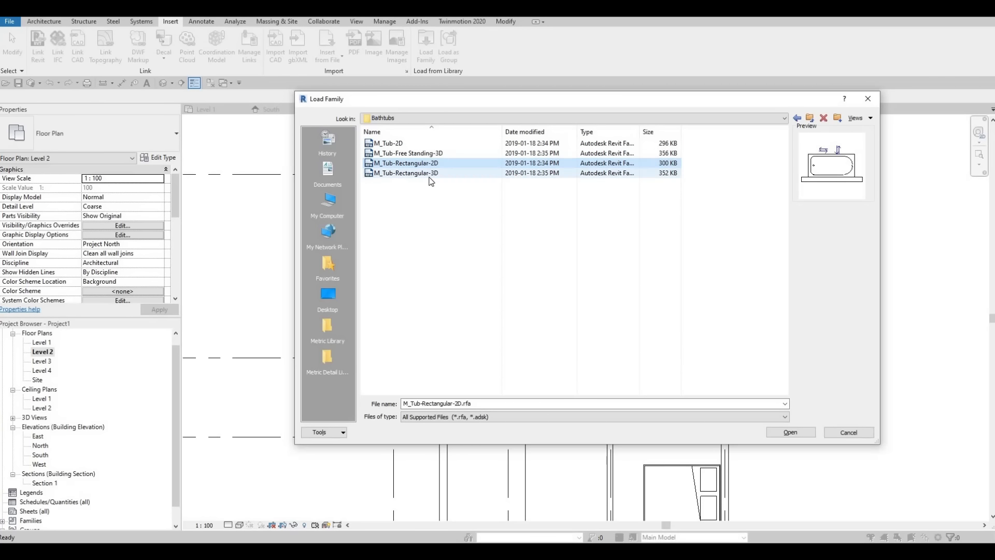
pyautogui.click(428, 174)
pyautogui.click(422, 154)
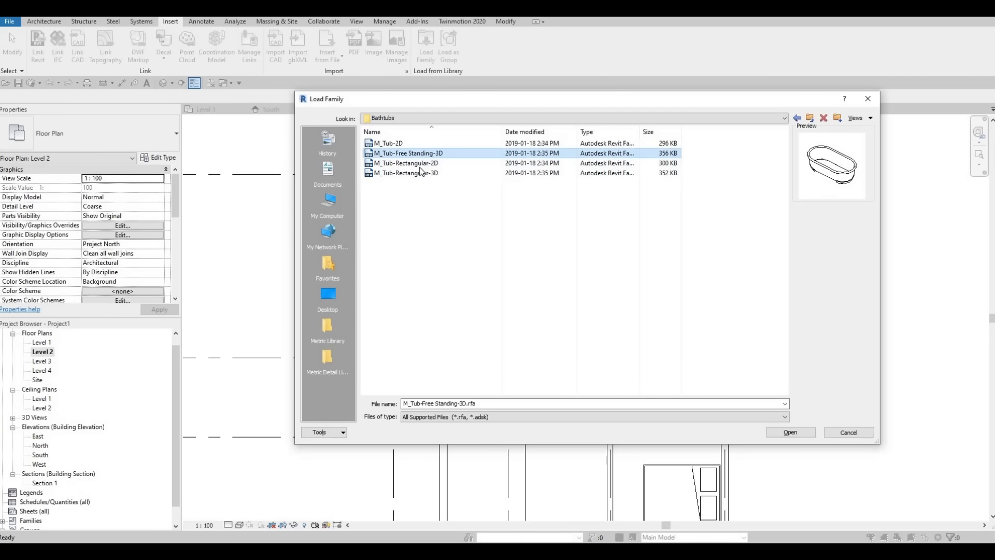
pyautogui.click(421, 163)
pyautogui.click(396, 145)
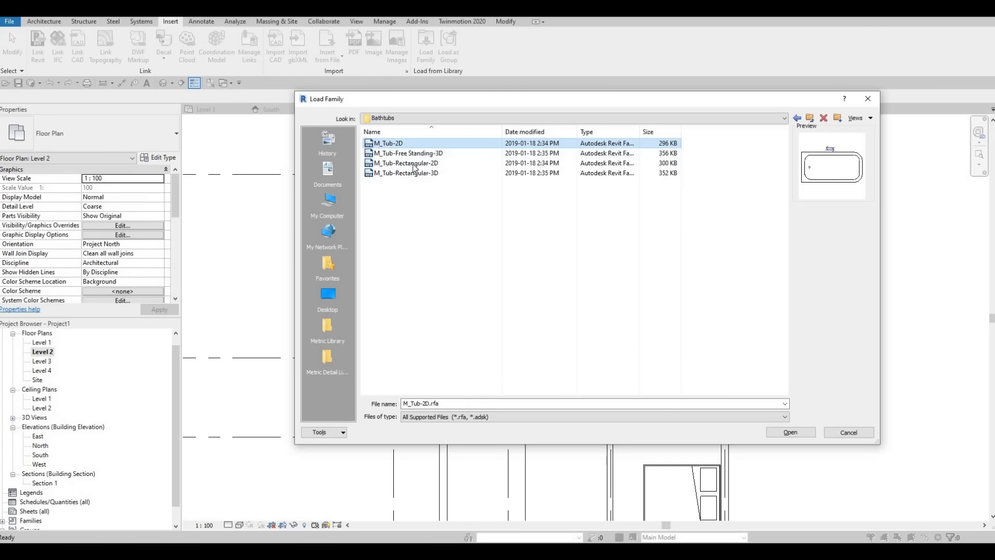
pyautogui.click(414, 164)
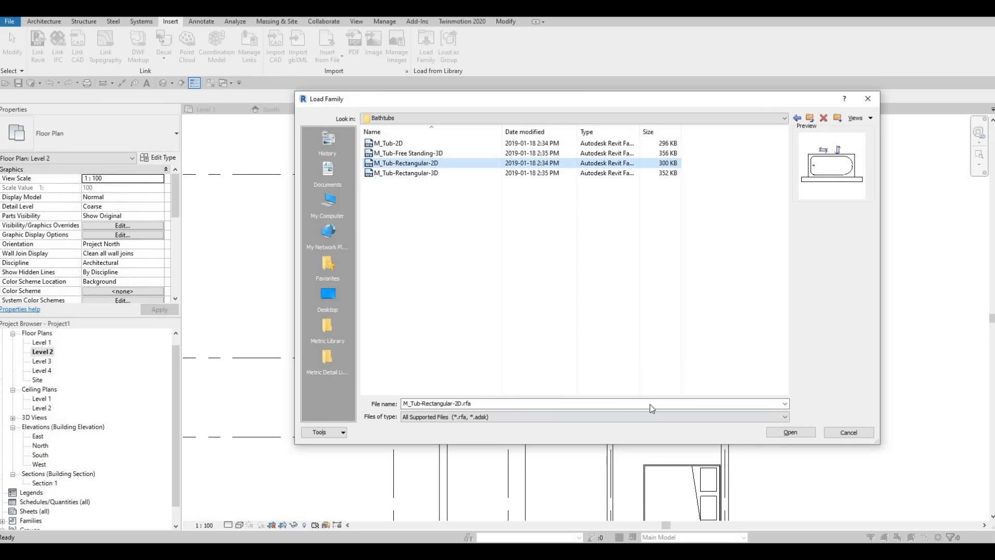
pyautogui.press('Return')
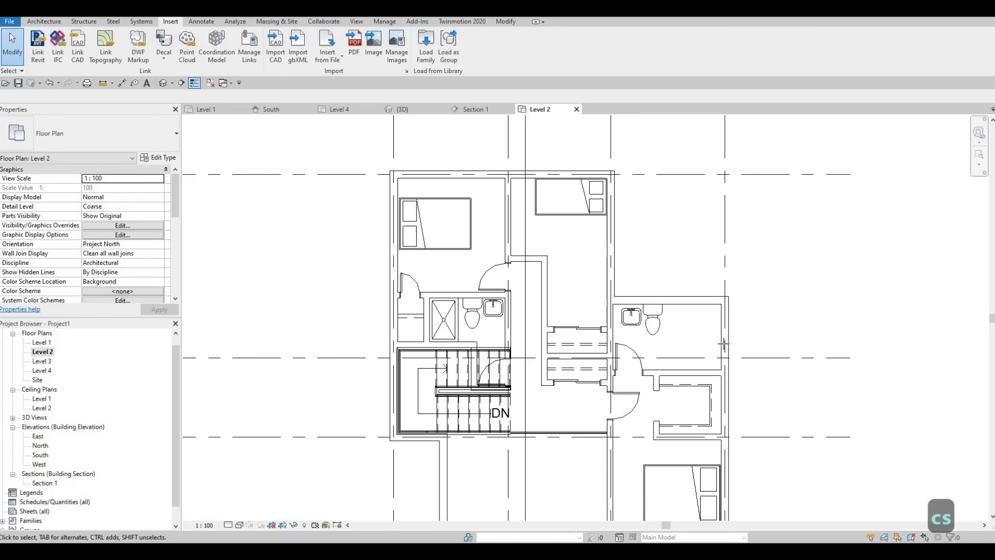
# Place the M_Tub-Rectangular-2D tub upright against the right wall of the right-hand bathroom
pyautogui.press('m')
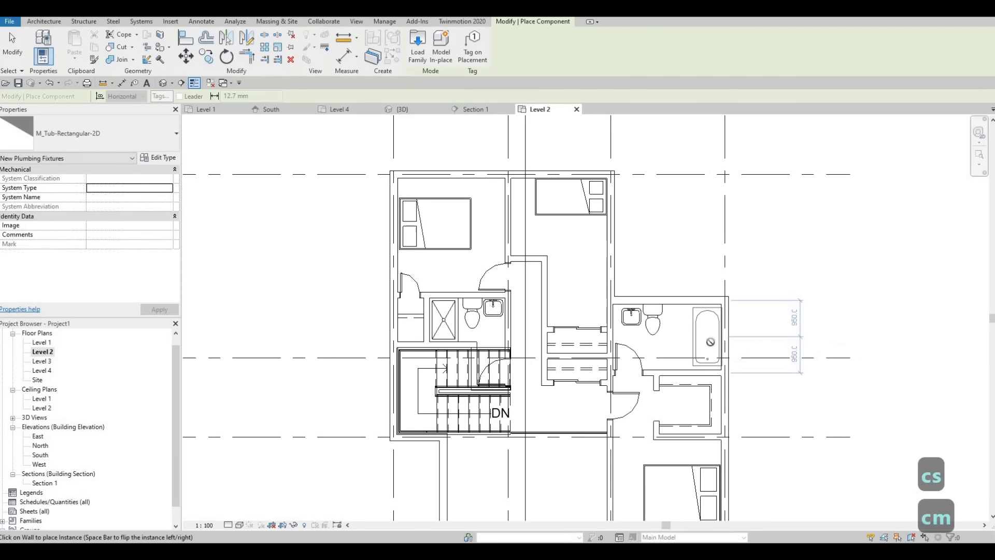
pyautogui.press('Escape')
pyautogui.press('Escape')
# Move the right-hand bathroom's toilet toward the tub, about 1800 mm from the room's left wall
pyautogui.click(680, 322)
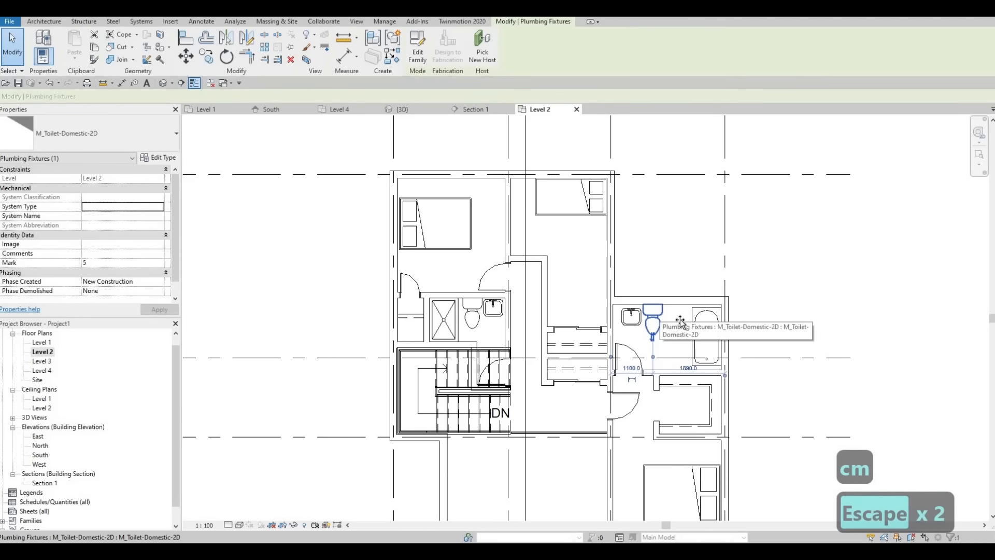
pyautogui.moveTo(680, 321); pyautogui.dragTo(699, 322)
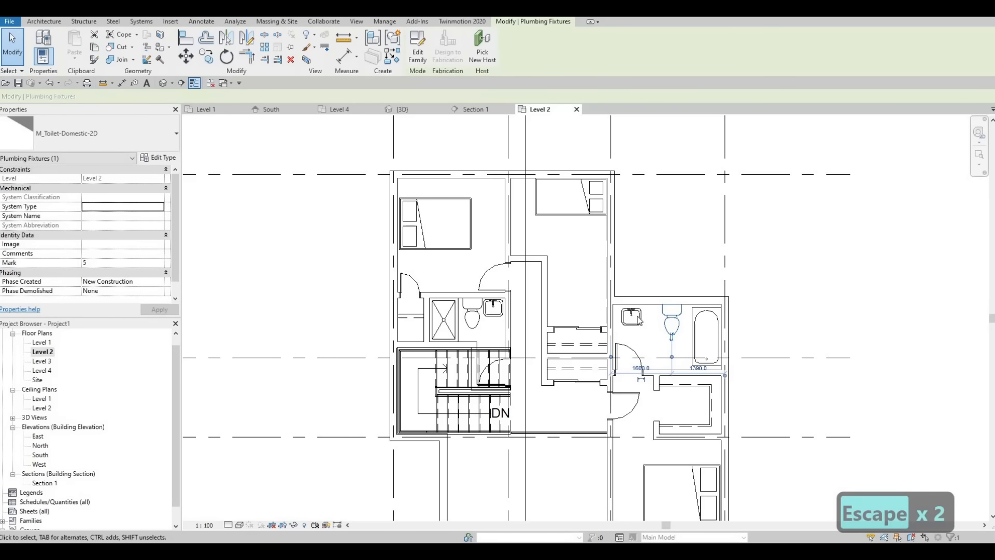
pyautogui.click(681, 318)
pyautogui.press('Escape')
pyautogui.scroll(2, 679, 314)
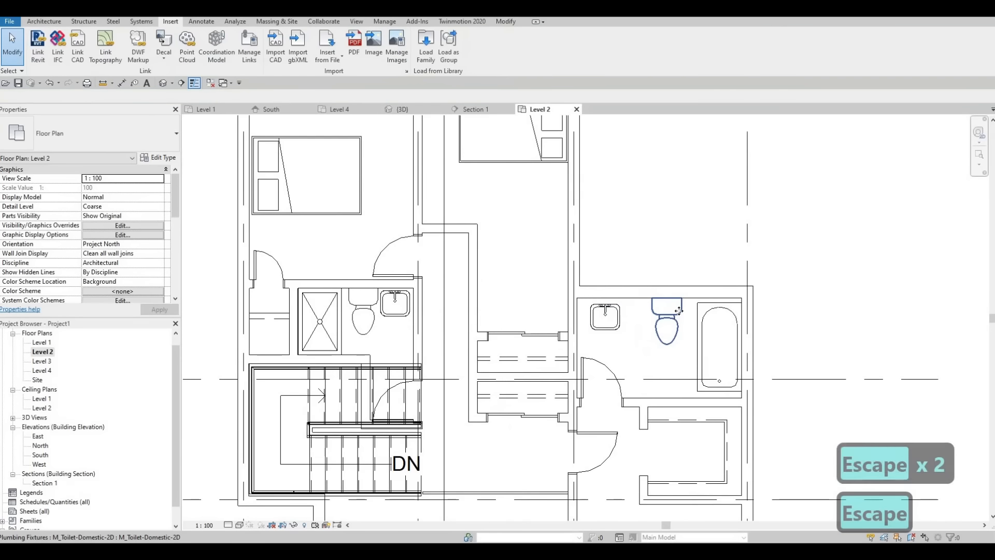
pyautogui.click(689, 312)
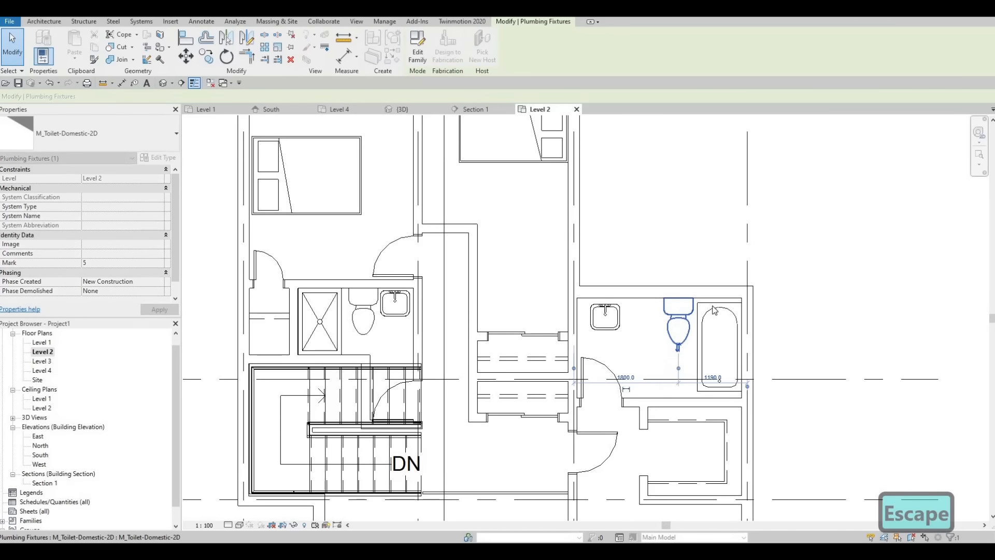
# Nudge the rectangular tub up against the top wall of the right-hand bathroom
pyautogui.click(712, 306)
pyautogui.press('Up')
pyautogui.press('Up')
pyautogui.press('Up')
pyautogui.press('Up')
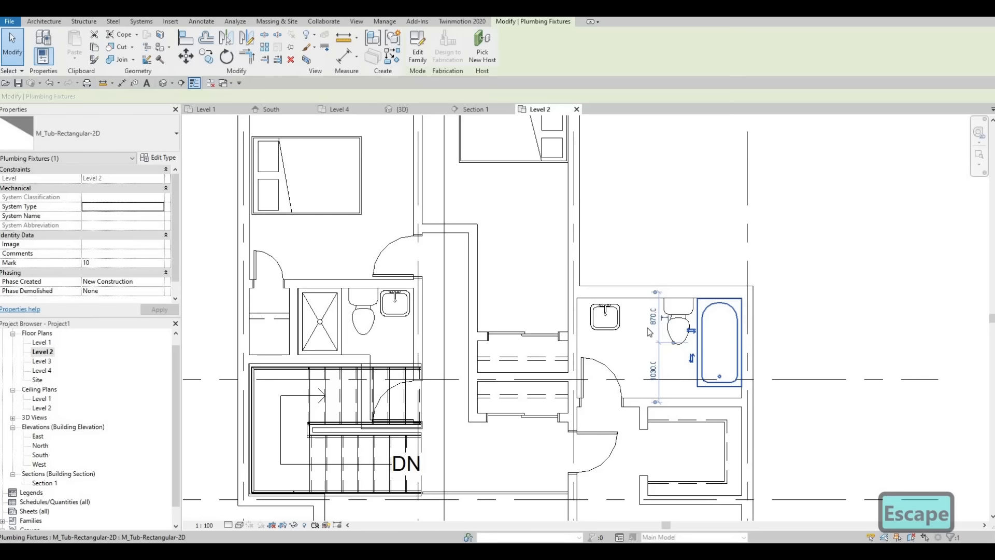
# Nudge the right-hand bathroom's 500 x 440mm vanity sink closer to the left wall
pyautogui.click(605, 317)
pyautogui.click(619, 314)
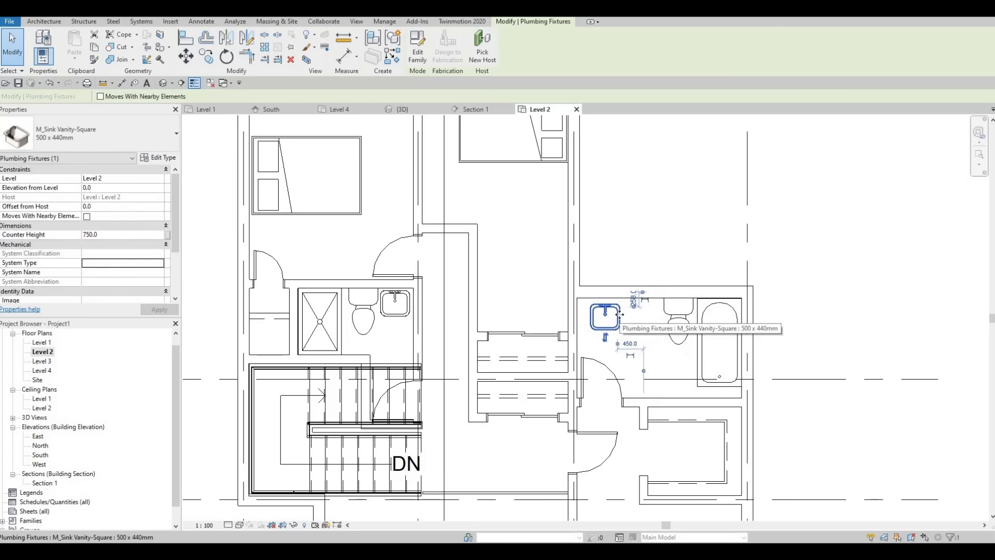
pyautogui.press('Left')
pyautogui.press('Left')
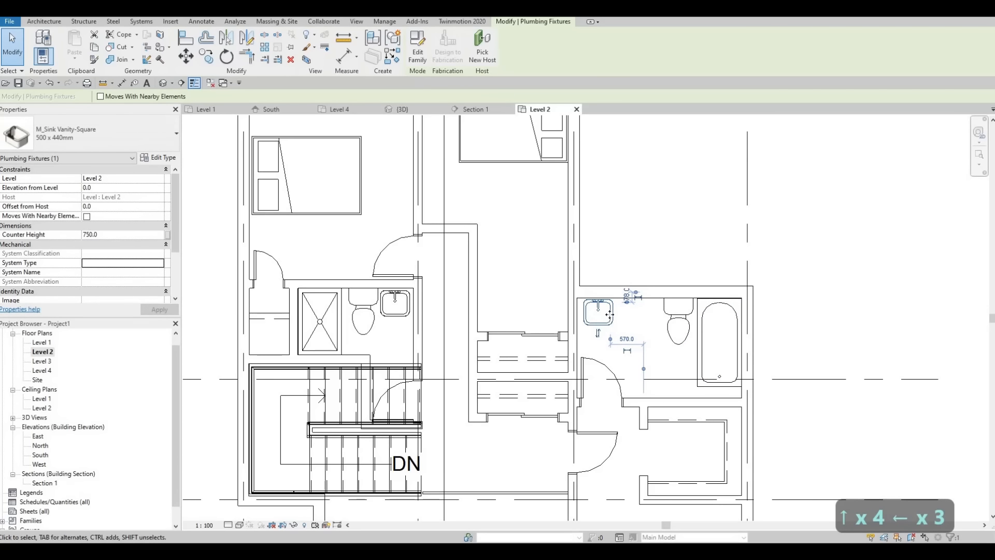
pyautogui.press('Down')
# Copy the vanity sink horizontally to add a second sink between the first one and the toilet
pyautogui.press('c')
pyautogui.press('s')
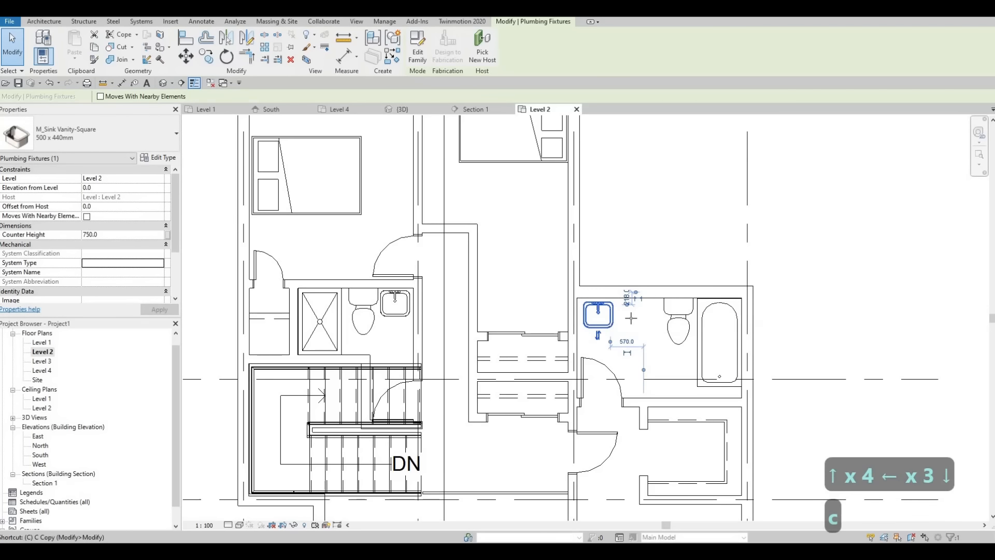
pyautogui.press('Escape')
pyautogui.press('Escape')
pyautogui.press('Escape')
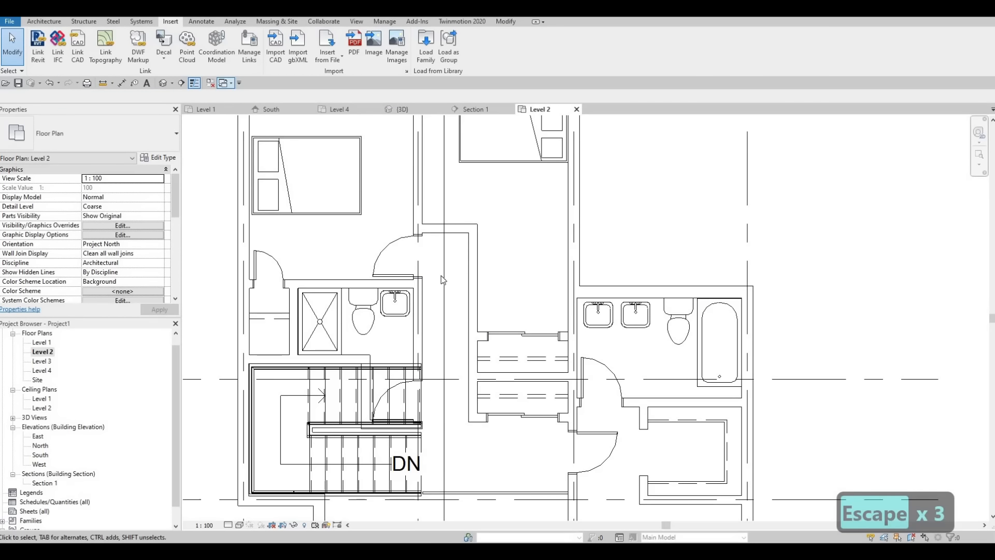
pyautogui.press('Escape')
pyautogui.press('Escape')
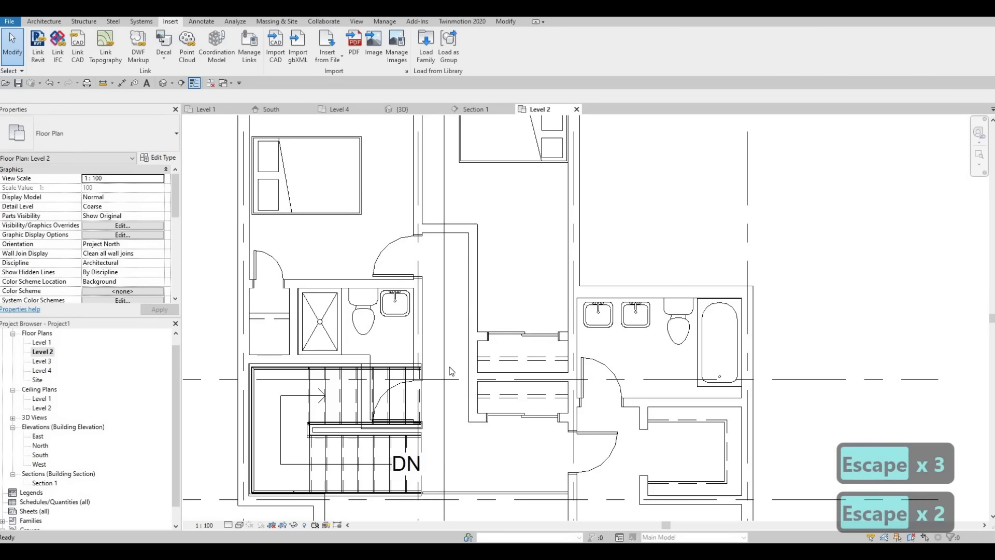
# Draw a Thin Lines counter outline about 580 mm deep around the two sinks, from the left wall to the top wall
pyautogui.click(283, 311)
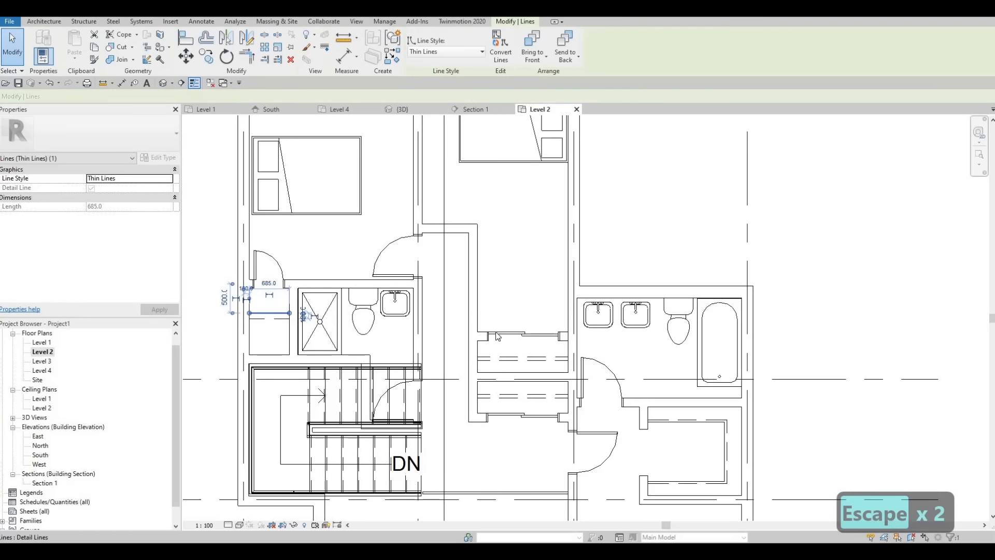
pyautogui.press('c')
pyautogui.press('s')
pyautogui.scroll(2, 564, 332)
pyautogui.scroll(1, 607, 333)
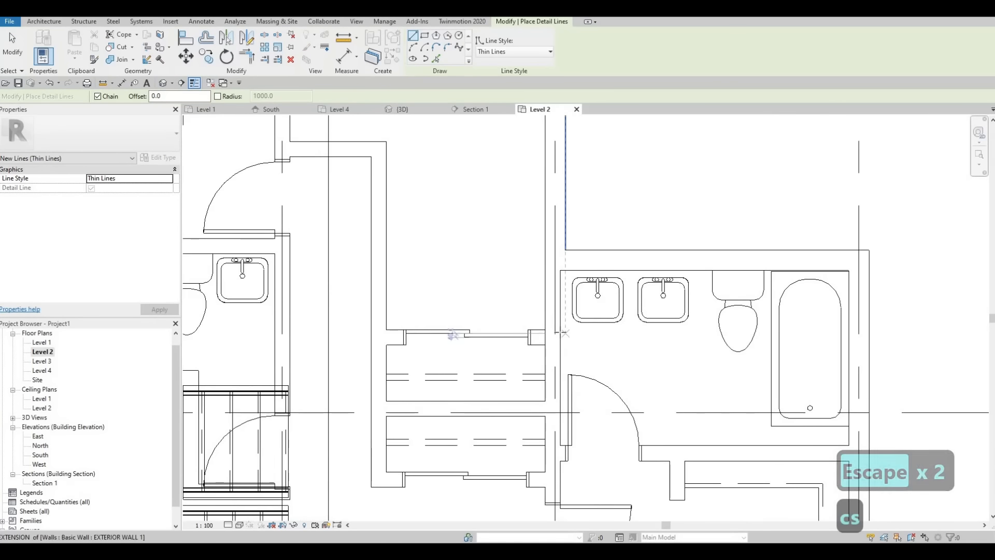
pyautogui.click(561, 330)
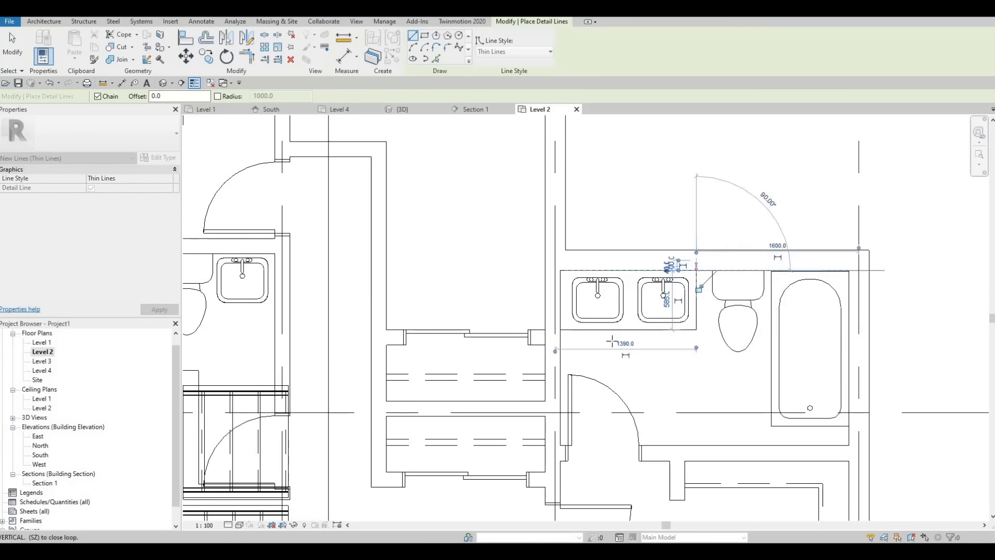
pyautogui.press('Escape')
# Draw a Thin Lines counter outline about 585 mm wide and 525 mm deep around the left-hand bathroom's sink
pyautogui.moveTo(535, 279); pyautogui.dragTo(874, 279, button='middle')
pyautogui.scroll(1, 556, 250)
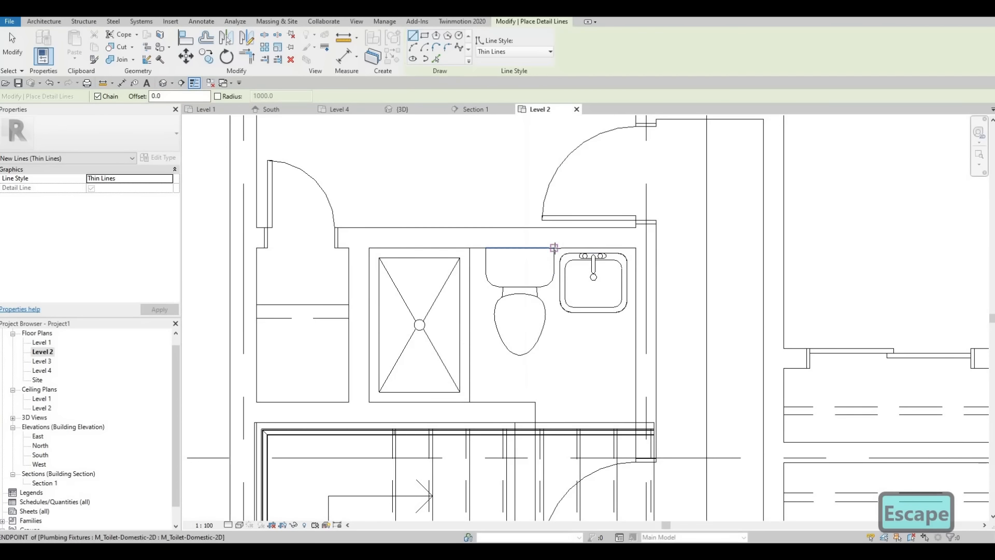
pyautogui.scroll(2, 560, 248)
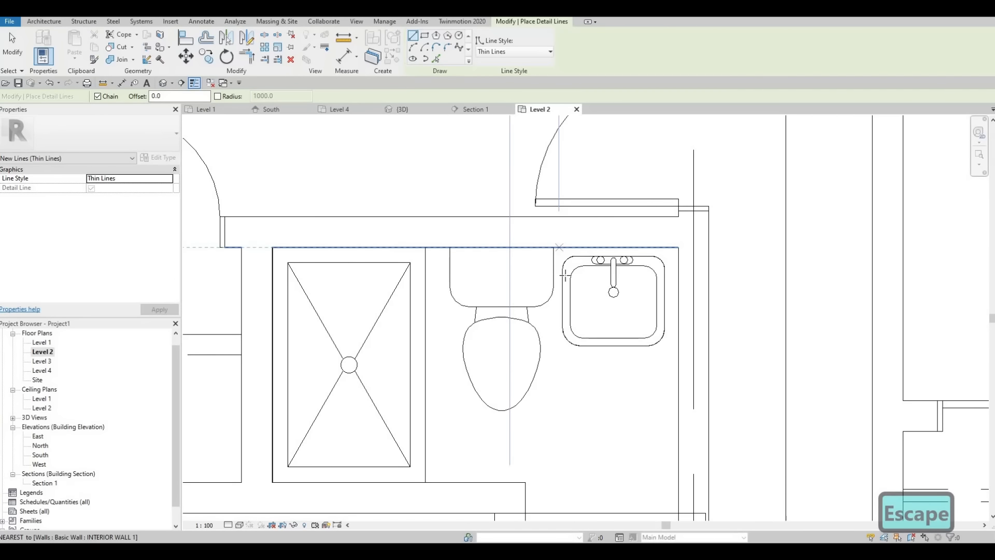
pyautogui.click(565, 275)
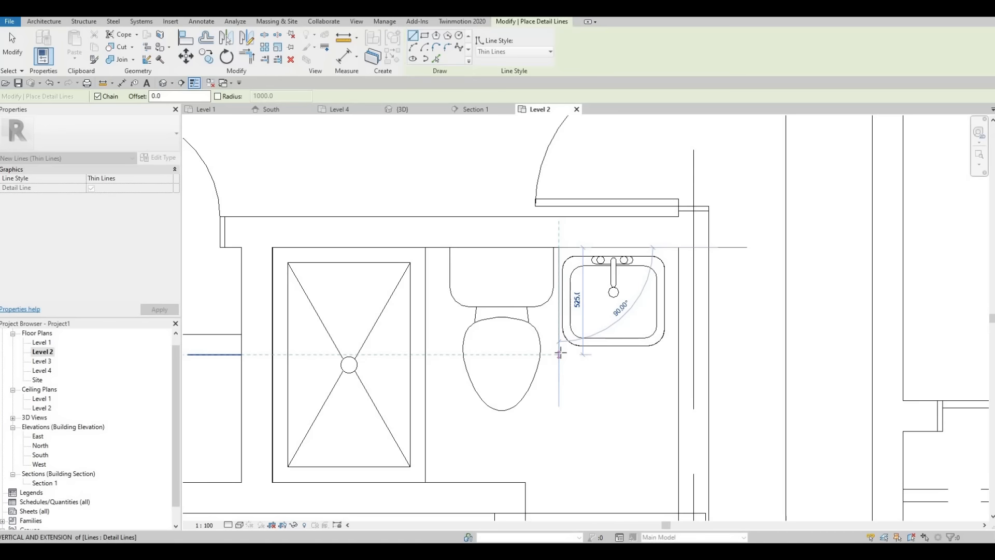
pyautogui.click(681, 351)
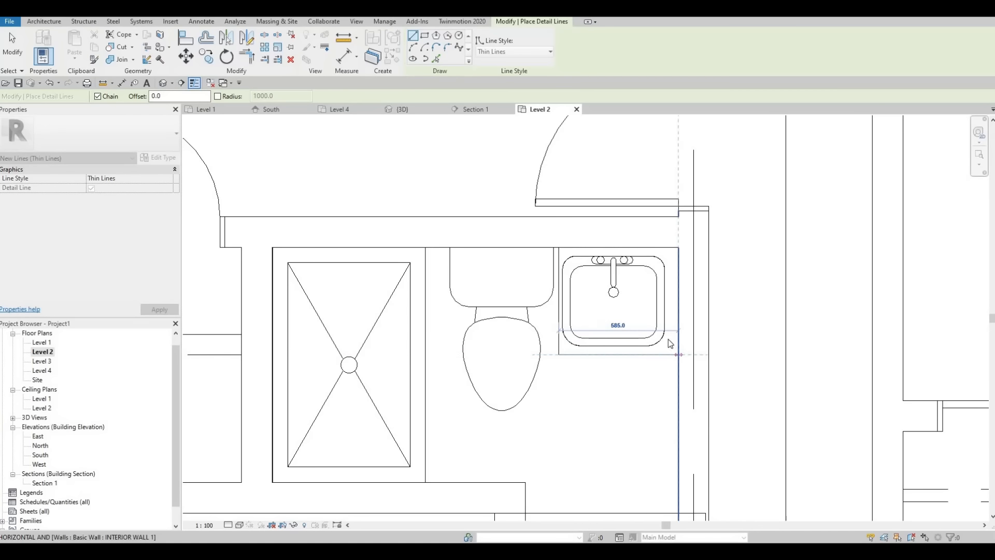
pyautogui.click(671, 345)
pyautogui.press('Escape')
pyautogui.press('Escape')
# Nudge the left-hand bathroom's 500 x 440mm vanity sink closer to the wall on its right
pyautogui.click(667, 316)
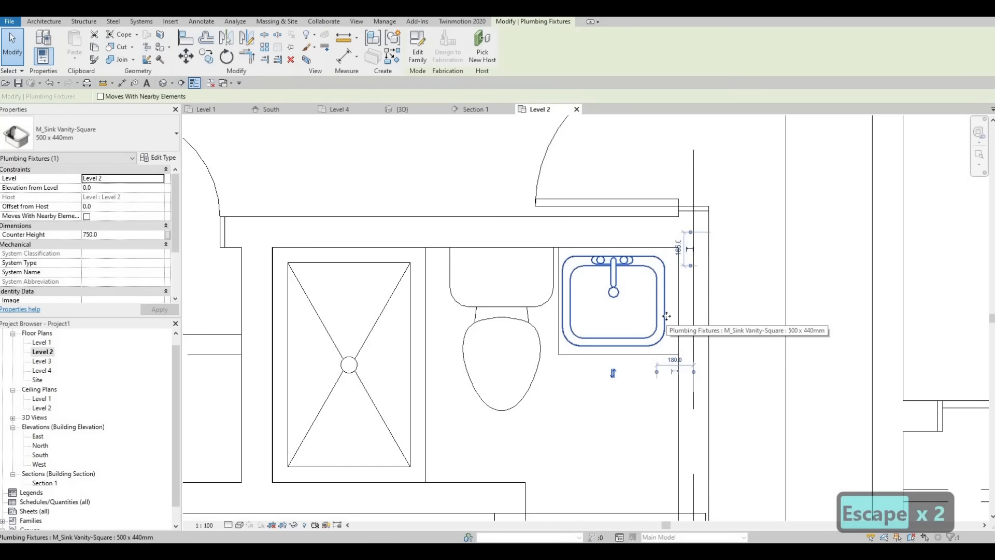
pyautogui.press('Right')
pyautogui.press('Right')
pyautogui.press('Right')
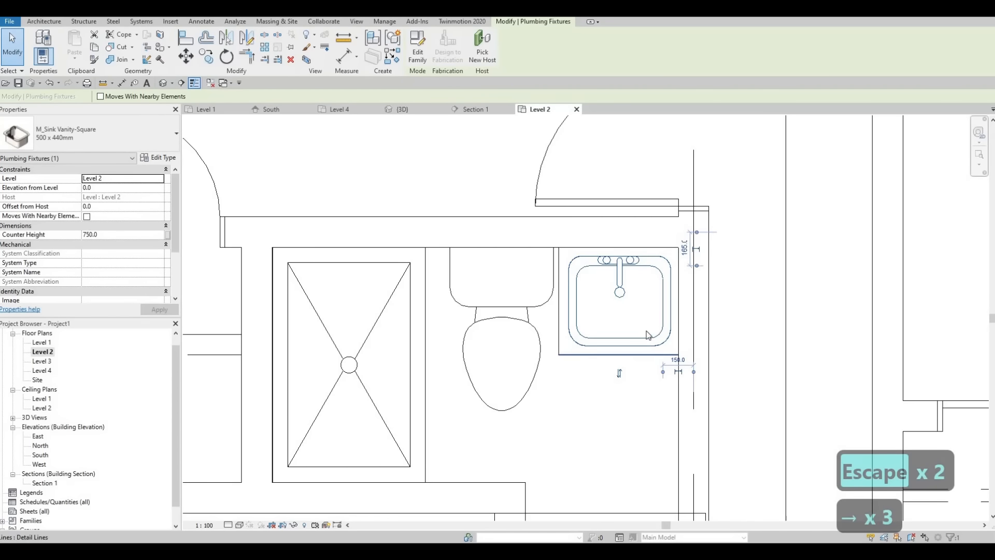
# Nudge the sink and its counter's front line toward the top wall, leaving the counter about 485 mm deep
pyautogui.click(647, 351)
pyautogui.click(660, 281)
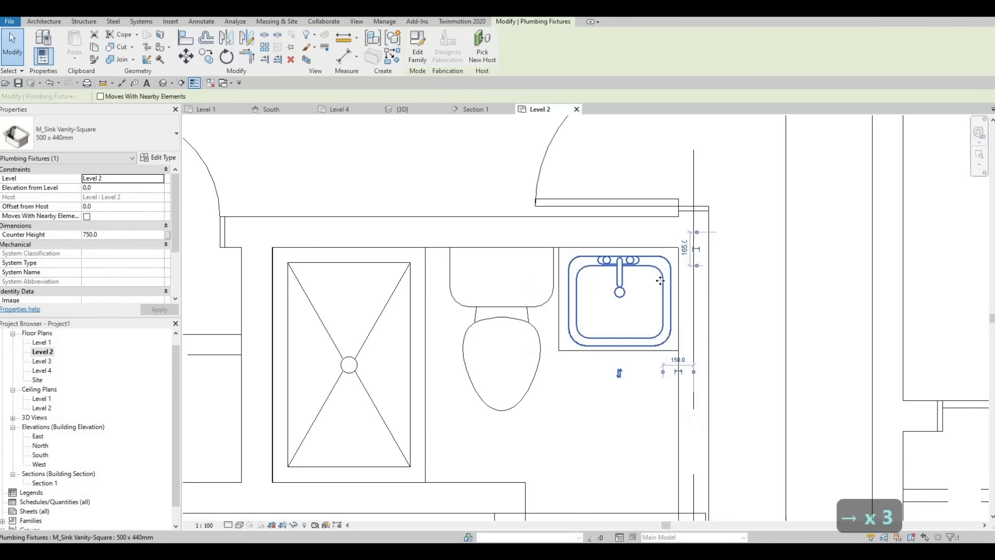
pyautogui.press('Up')
pyautogui.press('Up')
pyautogui.press('Up')
pyautogui.click(617, 351)
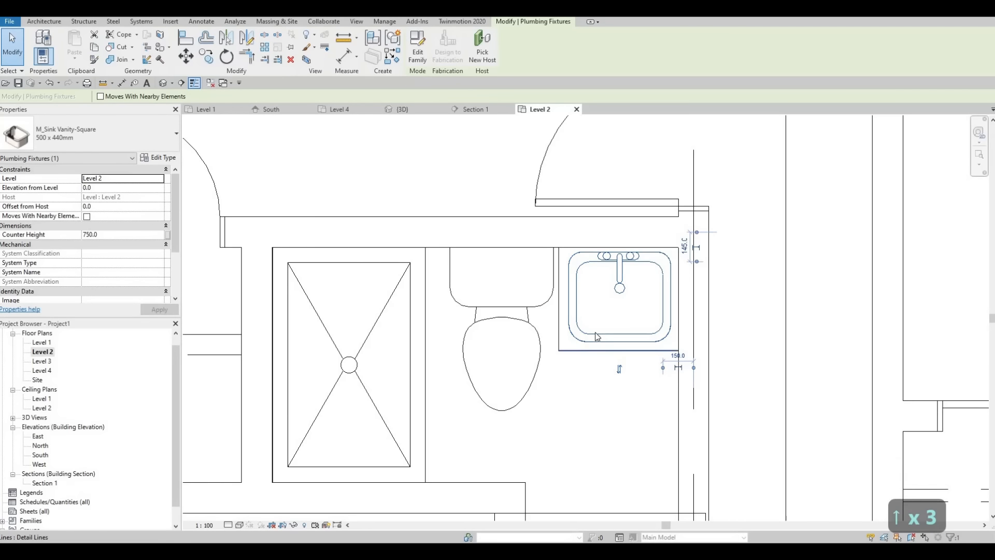
pyautogui.press('Up')
pyautogui.press('Up')
pyautogui.press('Up')
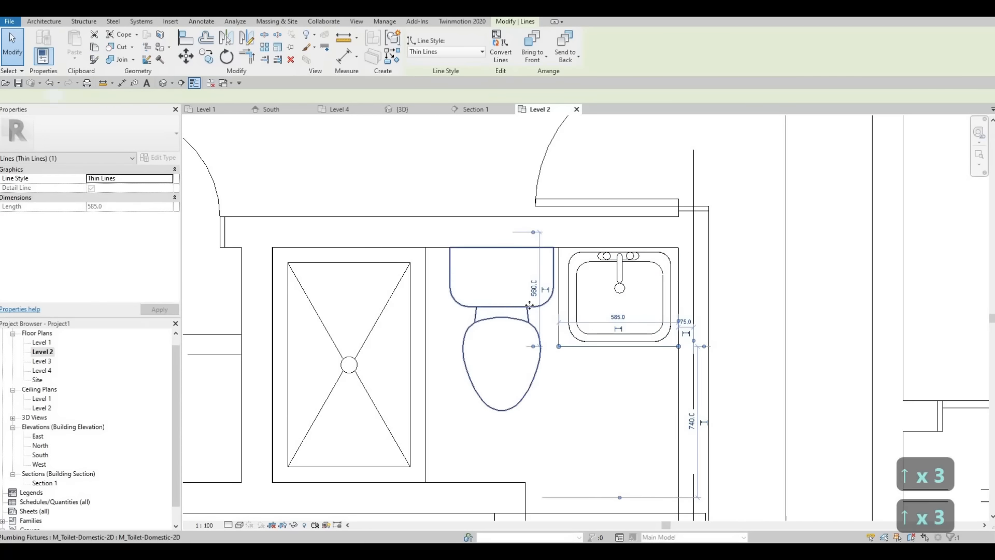
# Nudge the toilet toward the shower and shift the counter's left side line toward the toilet
pyautogui.click(508, 309)
pyautogui.press('Left')
pyautogui.press('Left')
pyautogui.press('Left')
pyautogui.press('Left')
pyautogui.click(559, 293)
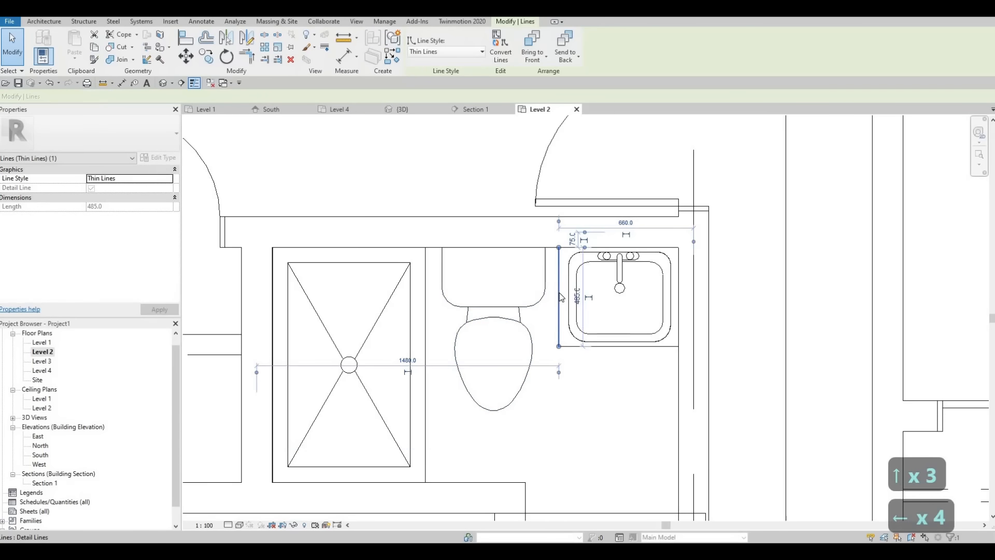
pyautogui.press('Left')
pyautogui.press('Left')
pyautogui.press('Left')
pyautogui.scroll(-5, 549, 325)
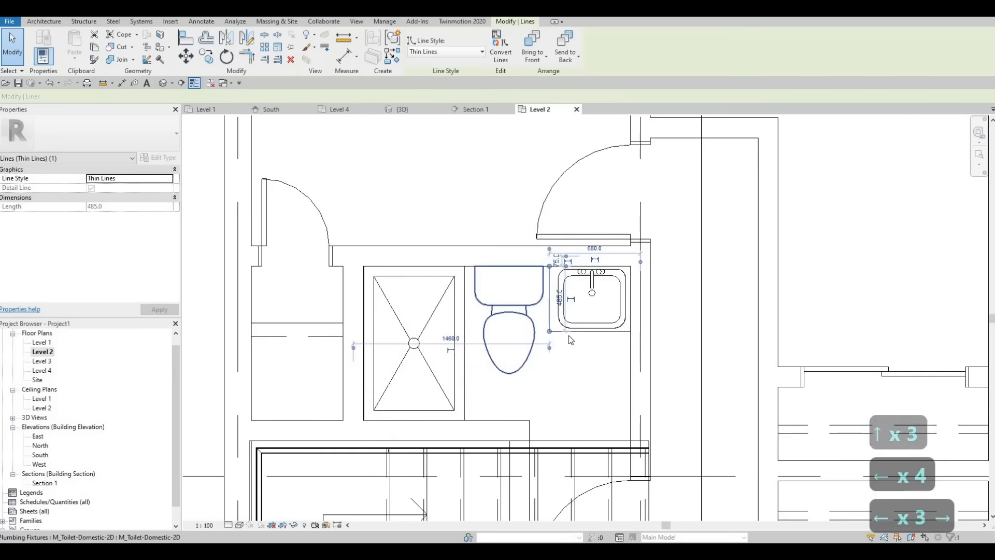
pyautogui.press('Escape')
pyautogui.press('Escape')
# Look over the bathroom layouts and the surrounding bedrooms on the Level 2 plan
pyautogui.scroll(1, 550, 332)
pyautogui.scroll(-1, 538, 343)
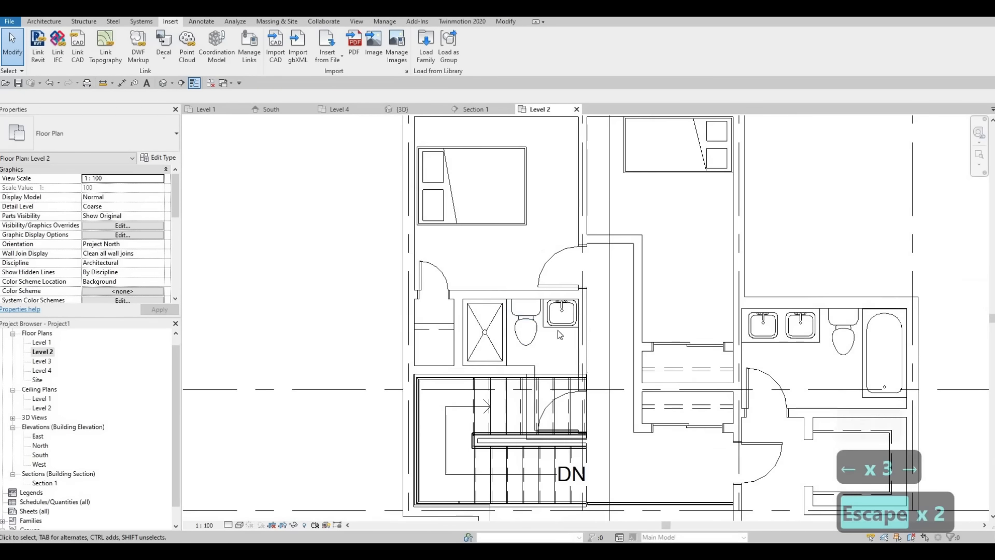
pyautogui.scroll(1, 553, 331)
pyautogui.moveTo(541, 303); pyautogui.dragTo(518, 331, button='middle')
pyautogui.scroll(-2, 509, 321)
pyautogui.moveTo(535, 291); pyautogui.dragTo(533, 287, button='middle')
pyautogui.scroll(-1, 557, 373)
pyautogui.moveTo(556, 373); pyautogui.dragTo(499, 316, button='middle')
pyautogui.scroll(-2, 500, 320)
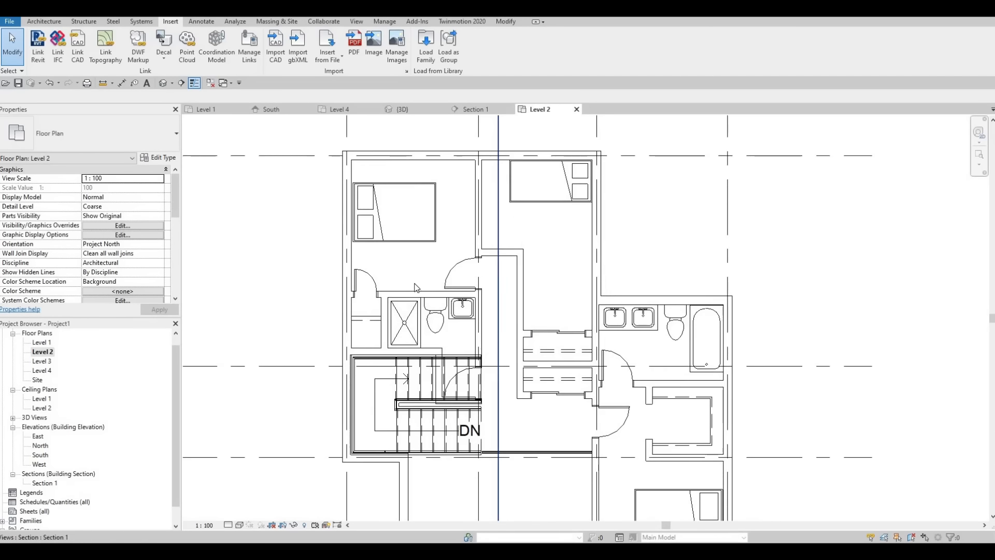
pyautogui.moveTo(423, 215); pyautogui.dragTo(429, 262, button='middle')
pyautogui.moveTo(496, 257); pyautogui.dragTo(502, 253, button='middle')
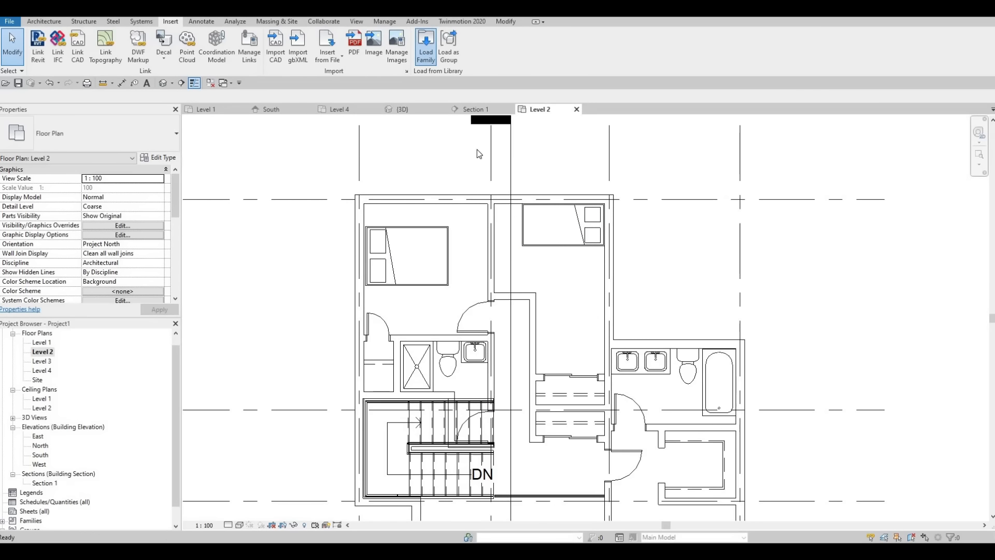
# Load the M_Table-Night Stand family from the Canada library's Furniture > Tables folder
pyautogui.click(456, 118)
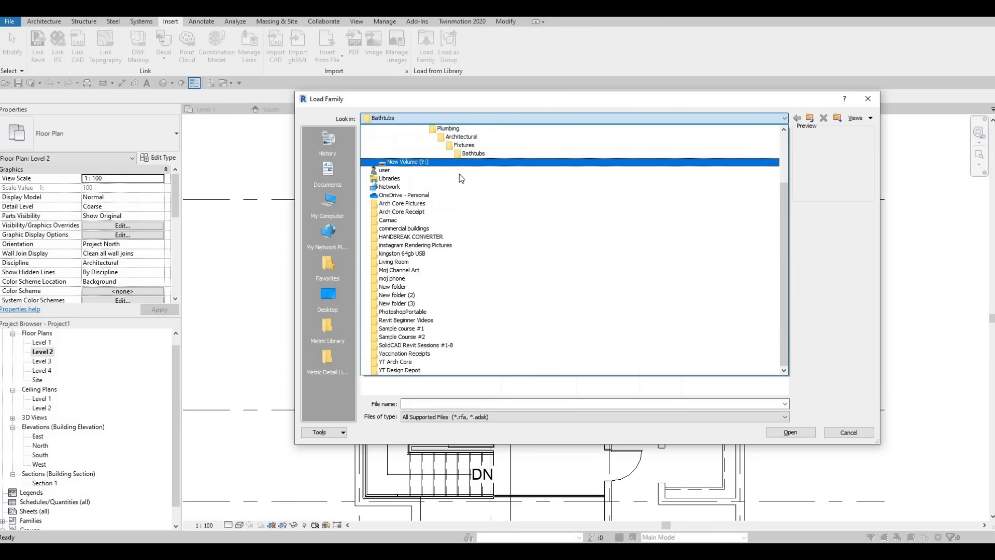
pyautogui.scroll(2, 461, 179)
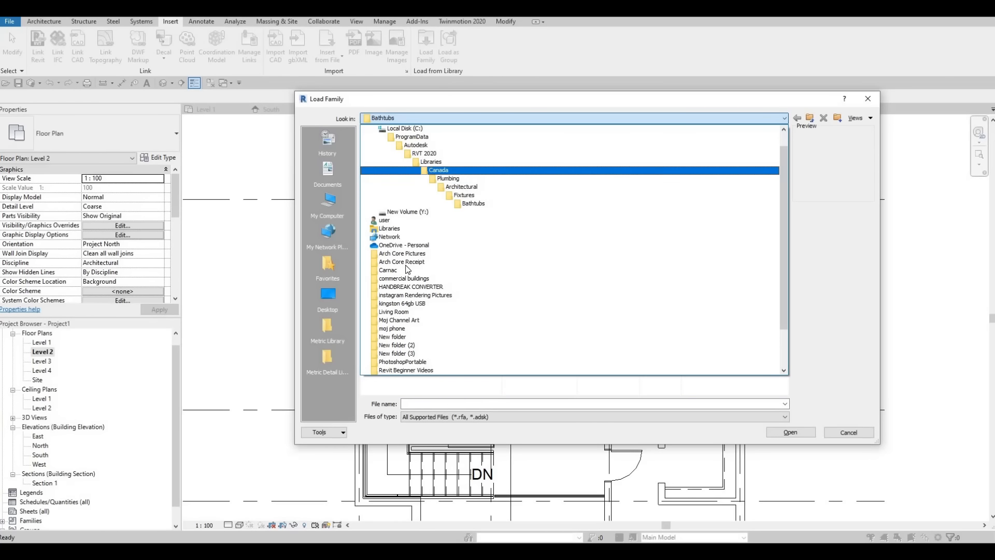
pyautogui.click(438, 170)
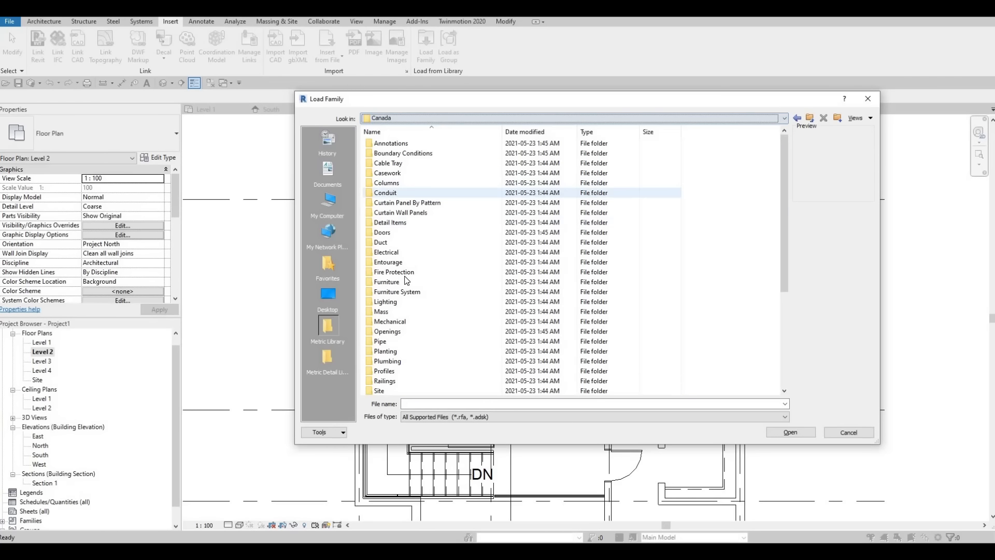
pyautogui.doubleClick(387, 281)
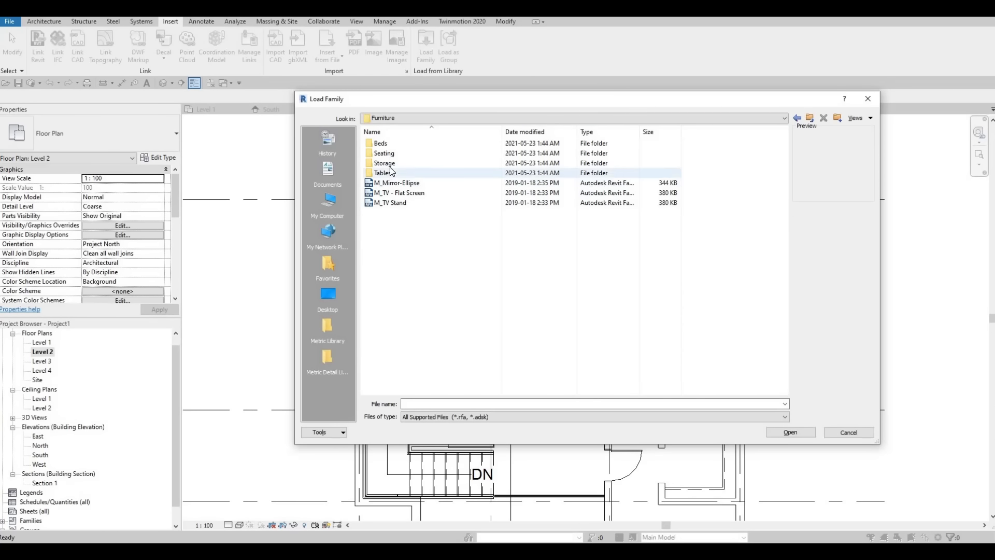
pyautogui.doubleClick(384, 173)
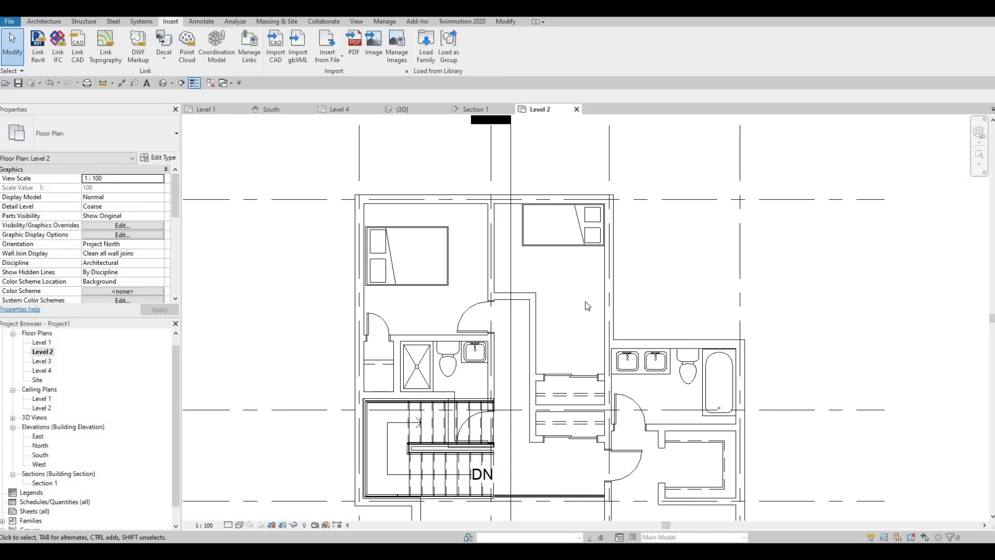
# Place 0610 x 0610 x 0762mm night stands beside the beds in both upper bedrooms and above the lower bedroom's queen bed
pyautogui.press('c')
pyautogui.press('m')
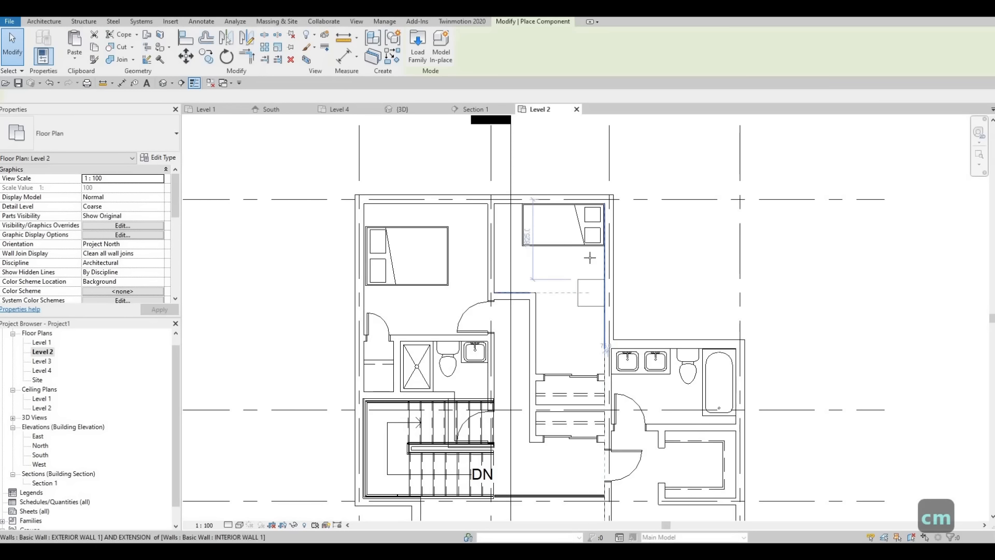
pyautogui.scroll(2, 588, 257)
pyautogui.moveTo(444, 271)
pyautogui.mouseDown(button='middle')
pyautogui.moveTo(585, 331)
pyautogui.moveTo(437, 282)
pyautogui.mouseUp(button='middle')
pyautogui.scroll(-2, 615, 306)
pyautogui.scroll(-1, 668, 404)
pyautogui.moveTo(694, 419); pyautogui.dragTo(596, 188, button='middle')
pyautogui.scroll(2, 581, 310)
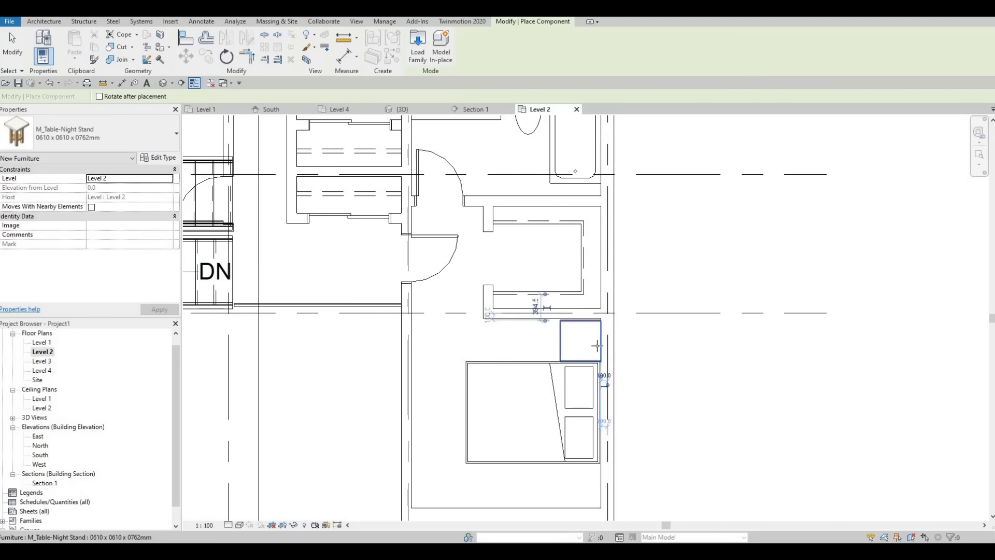
# Place another night stand on the lower side of the queen bed, against the exterior wall, and finish placing
pyautogui.moveTo(577, 478); pyautogui.dragTo(580, 362, button='middle')
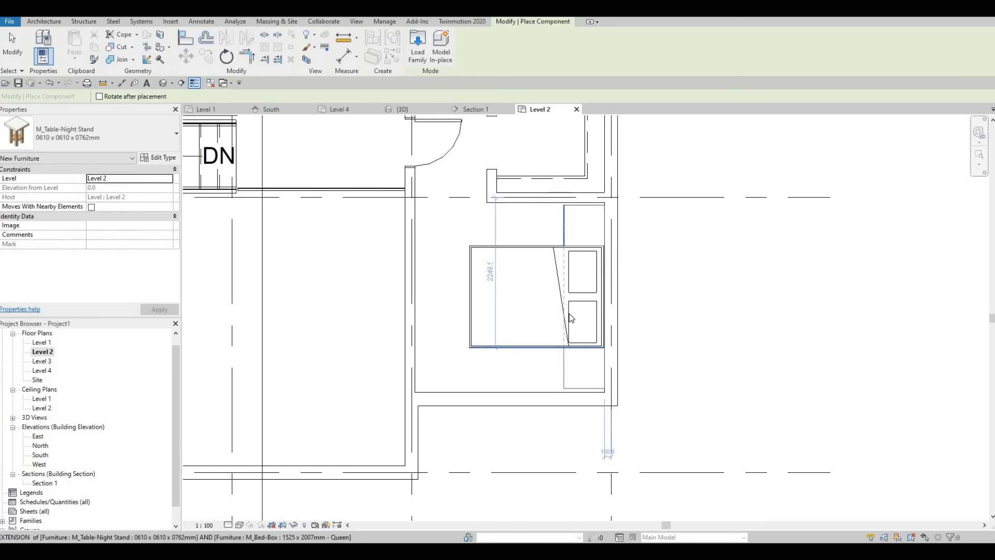
pyautogui.click(582, 365)
pyautogui.press('Escape')
# Nudge the upper-left bedroom's double bed down clear of its night stand and left against the exterior wall
pyautogui.press('Escape')
pyautogui.press('Escape')
pyautogui.scroll(1, 586, 332)
pyautogui.scroll(-3, 587, 393)
pyautogui.scroll(1, 269, 191)
pyautogui.moveTo(269, 192); pyautogui.dragTo(617, 413, button='middle')
pyautogui.press('Escape')
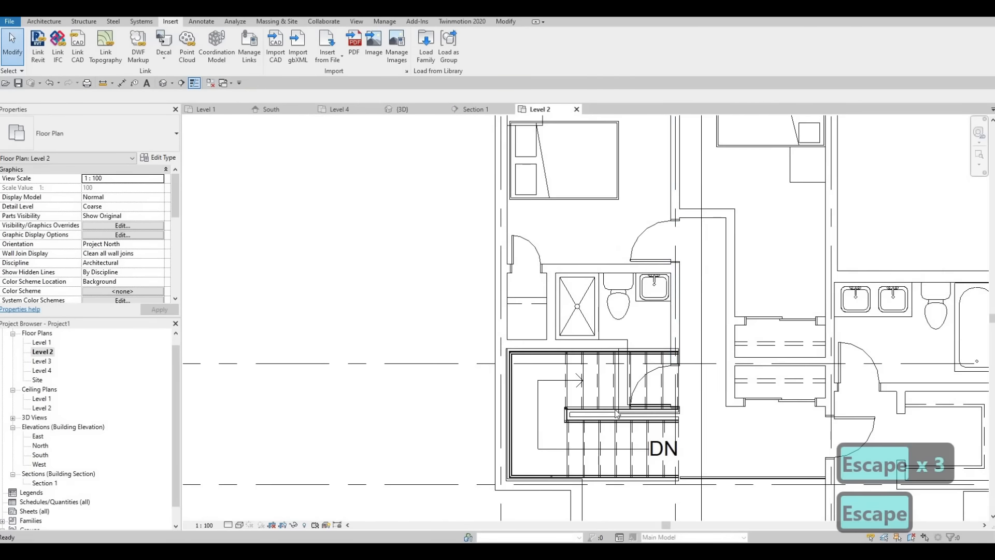
pyautogui.scroll(1, 615, 410)
pyautogui.moveTo(552, 141); pyautogui.dragTo(548, 335, button='middle')
pyautogui.press('Escape')
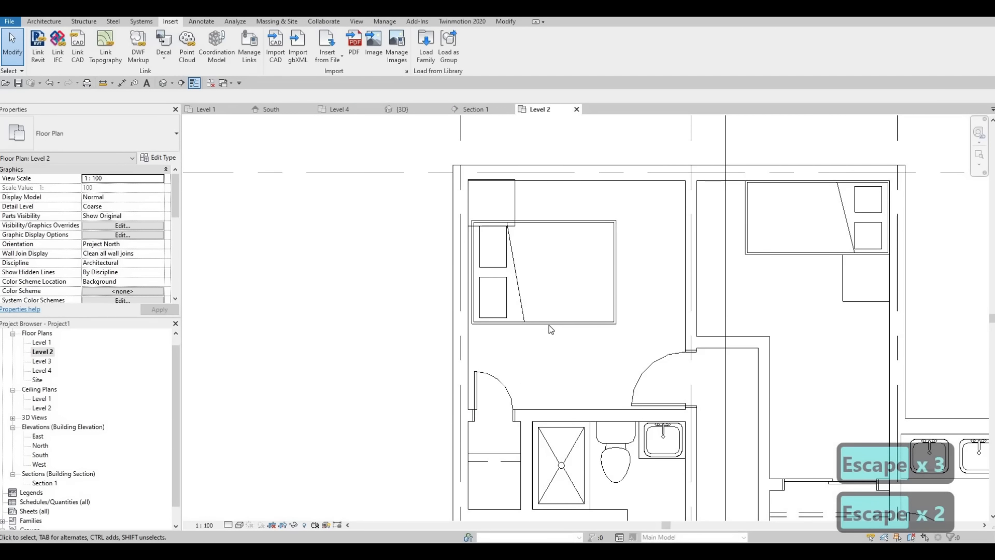
pyautogui.click(549, 325)
pyautogui.press('Down')
pyautogui.press('Down')
pyautogui.press('Down')
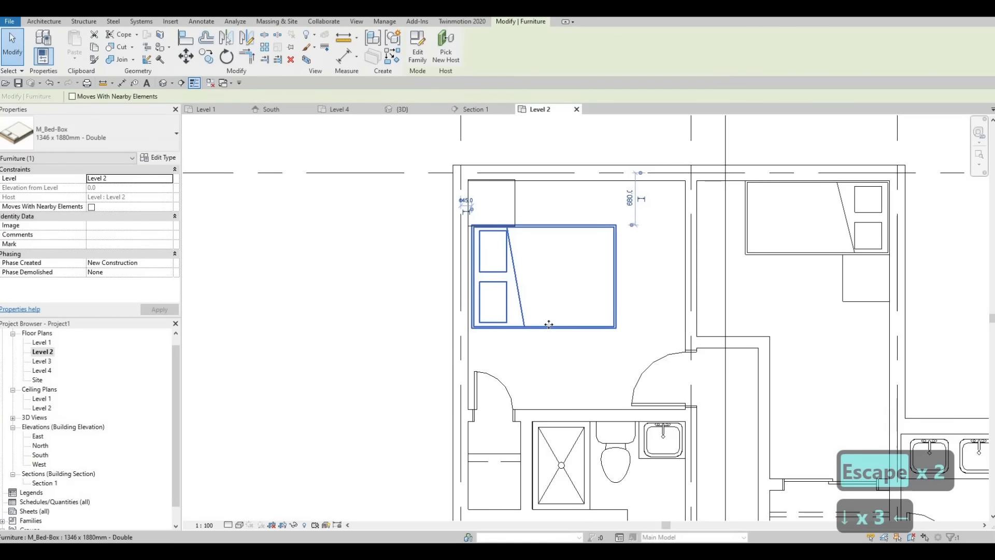
pyautogui.press('Left')
pyautogui.press('Down')
pyautogui.press('Down')
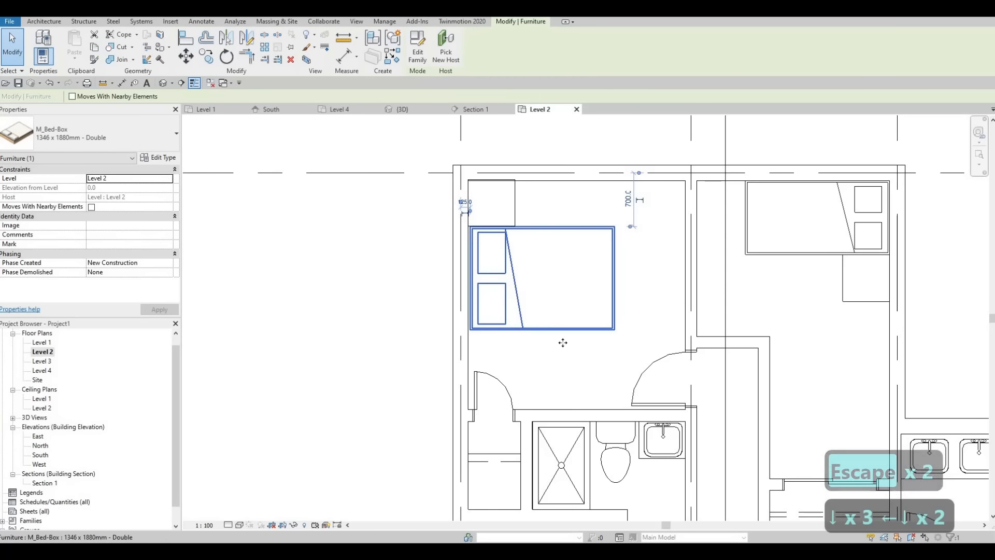
pyautogui.press('Up')
pyautogui.press('Left')
pyautogui.click(746, 315)
pyautogui.press('Escape')
pyautogui.moveTo(832, 336); pyautogui.dragTo(743, 339, button='middle')
pyautogui.scroll(-1, 739, 286)
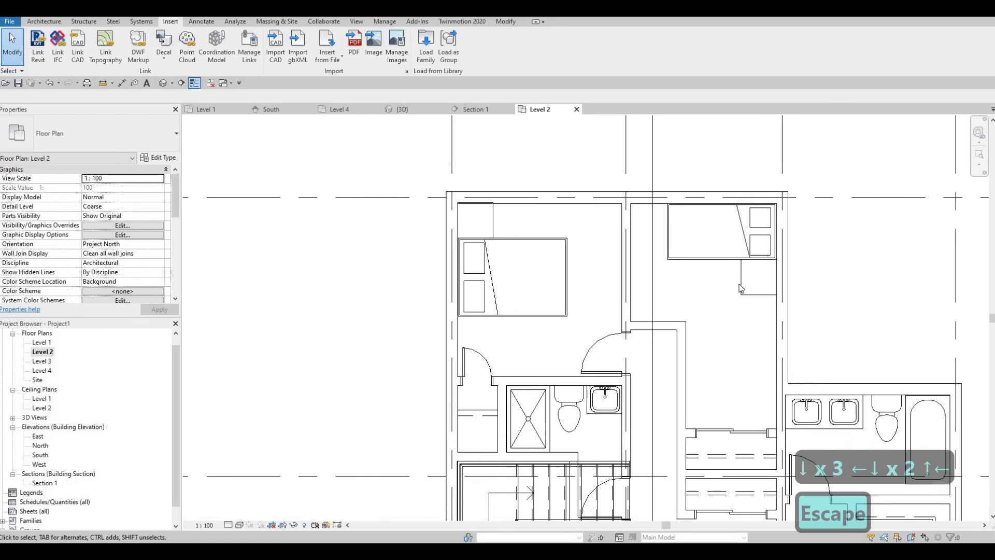
pyautogui.moveTo(725, 271); pyautogui.dragTo(705, 247, button='middle')
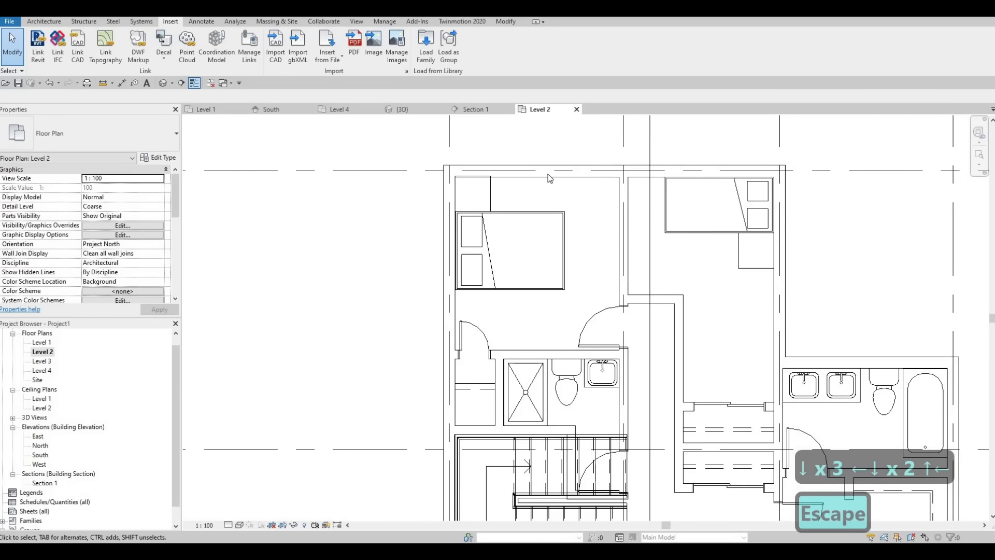
pyautogui.moveTo(645, 239); pyautogui.dragTo(613, 176, button='middle')
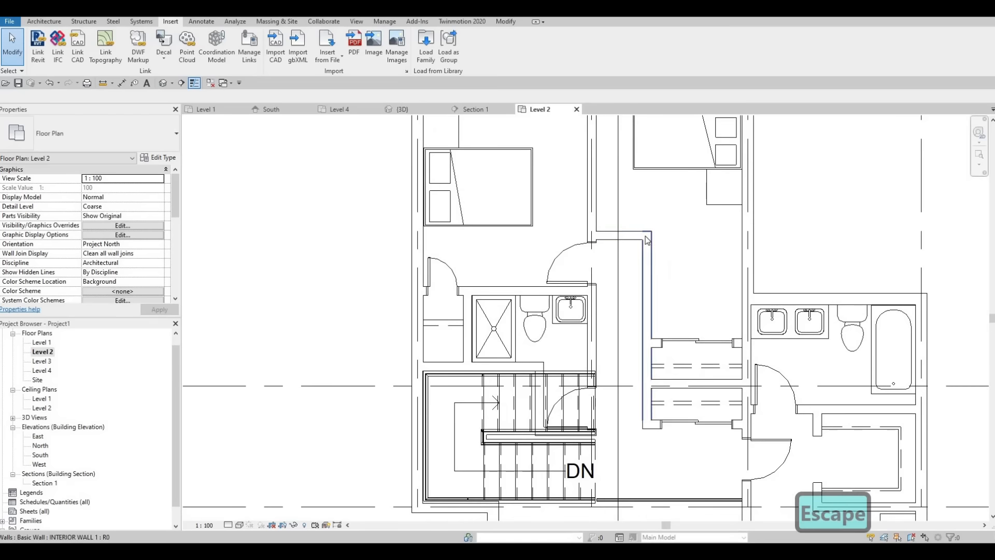
pyautogui.moveTo(689, 225); pyautogui.dragTo(732, 281, button='middle')
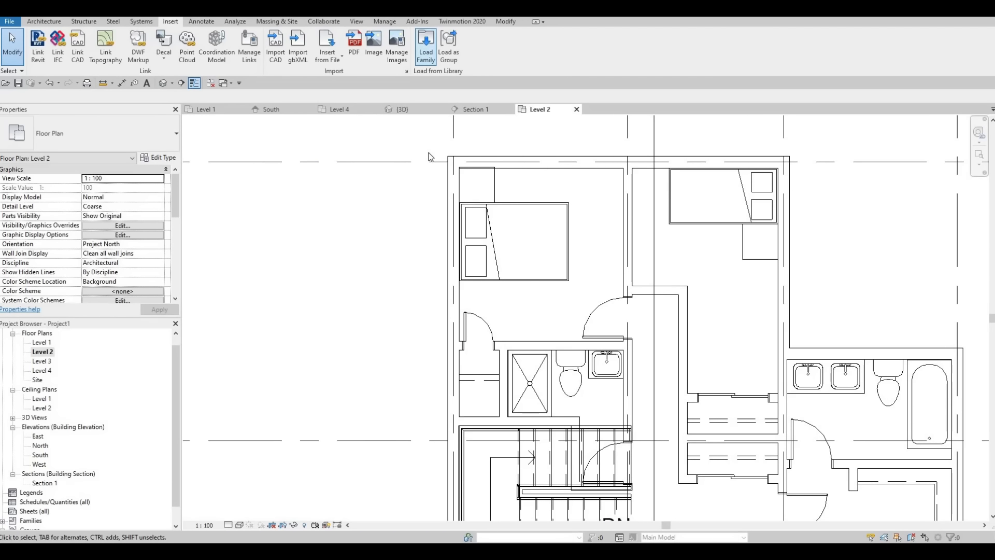
# Load the M_Table Lamp - Standard family from the Canada library's Lighting > Architectural > Internal folder
pyautogui.click(433, 117)
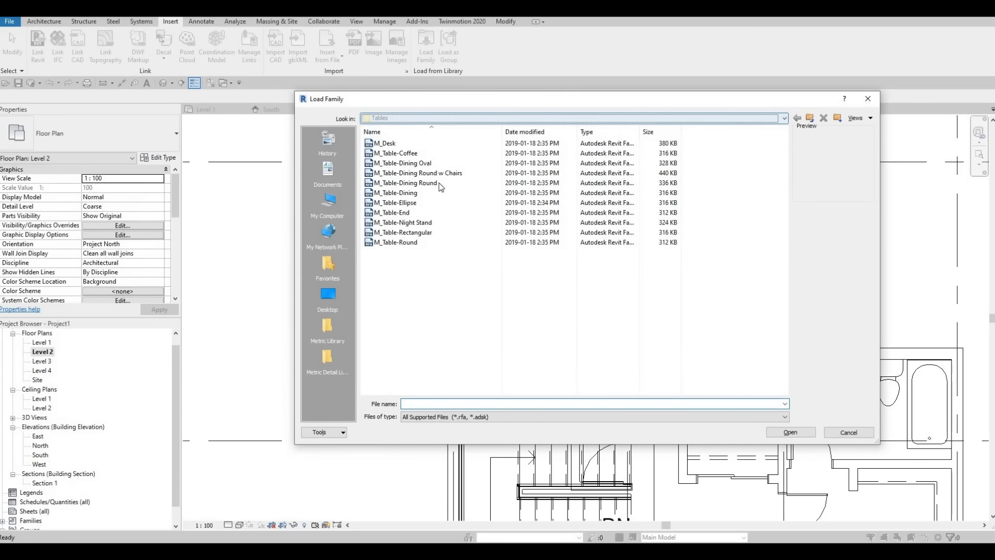
pyautogui.scroll(2, 442, 188)
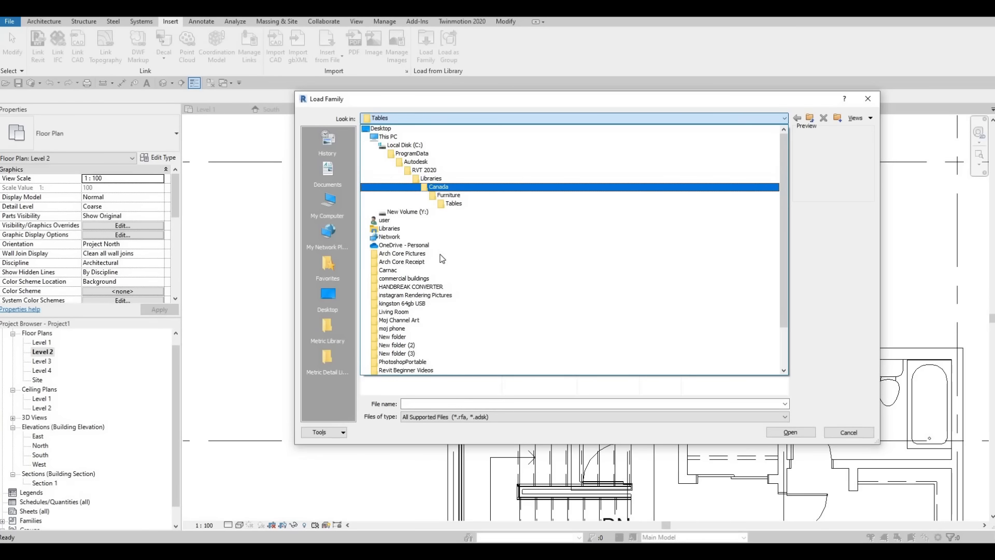
pyautogui.press('Return')
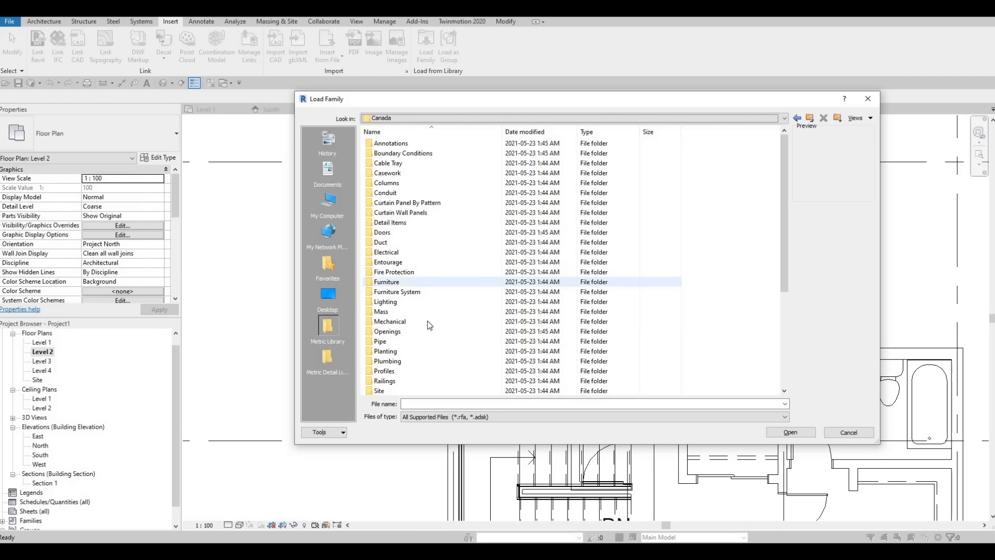
pyautogui.scroll(-1, 420, 348)
pyautogui.scroll(1, 417, 344)
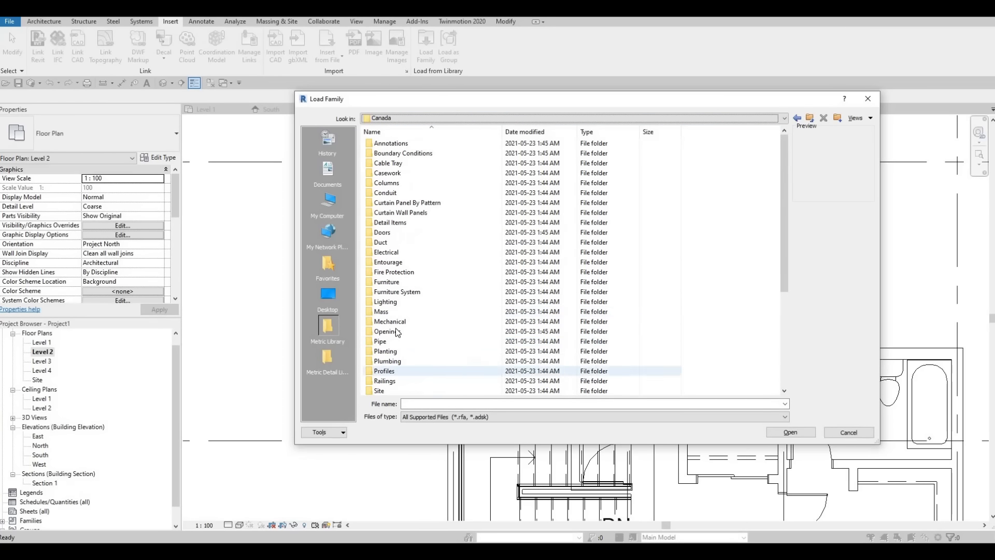
pyautogui.doubleClick(386, 302)
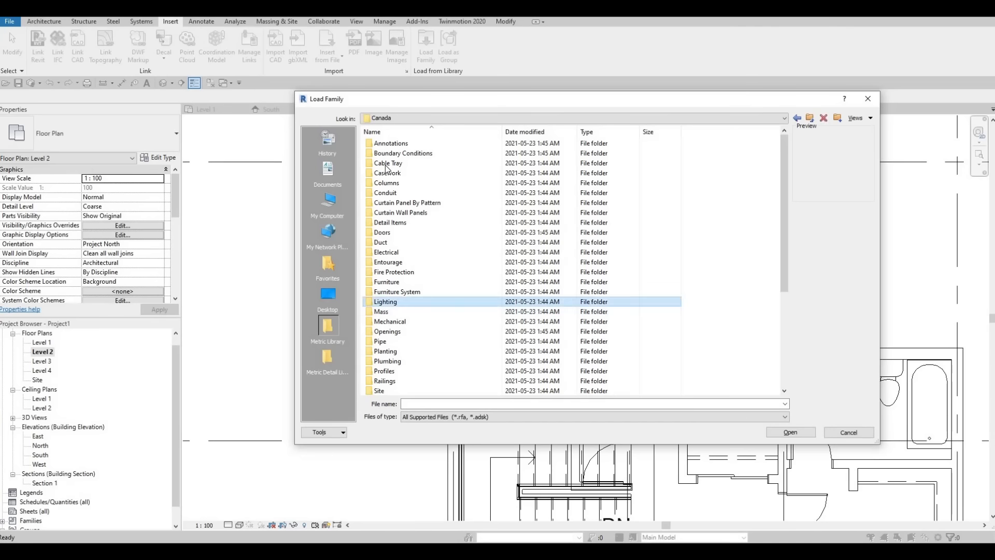
pyautogui.doubleClick(398, 145)
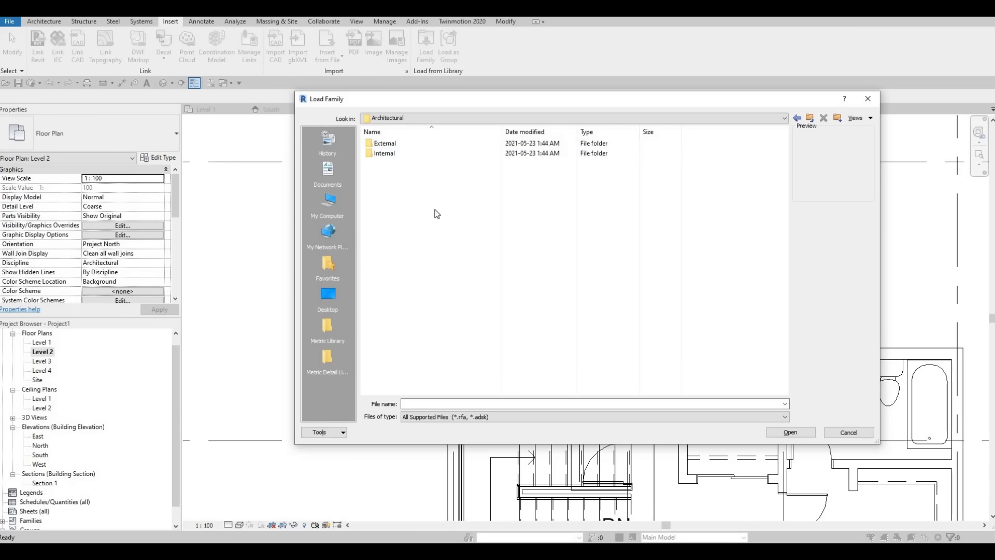
pyautogui.doubleClick(394, 154)
pyautogui.scroll(-3, 401, 337)
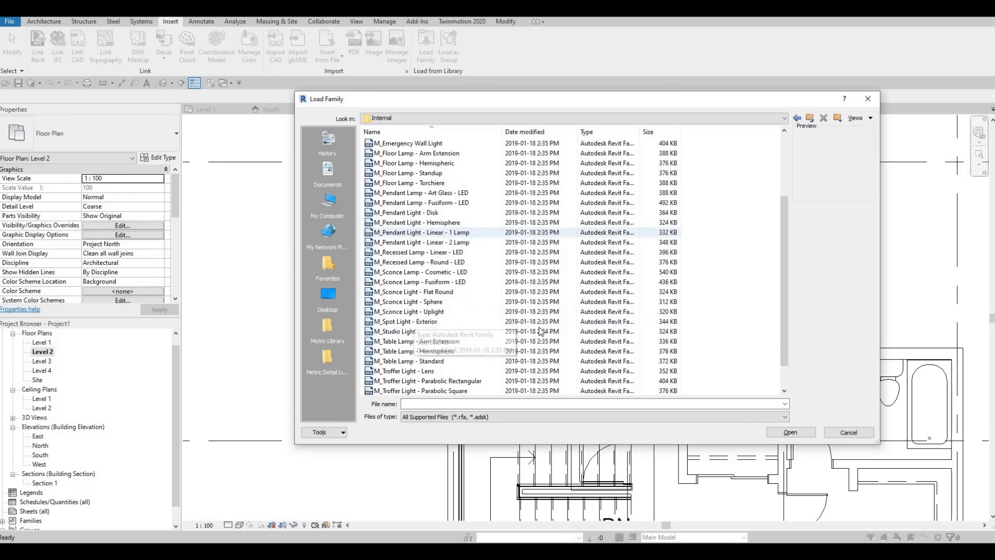
pyautogui.scroll(-1, 386, 361)
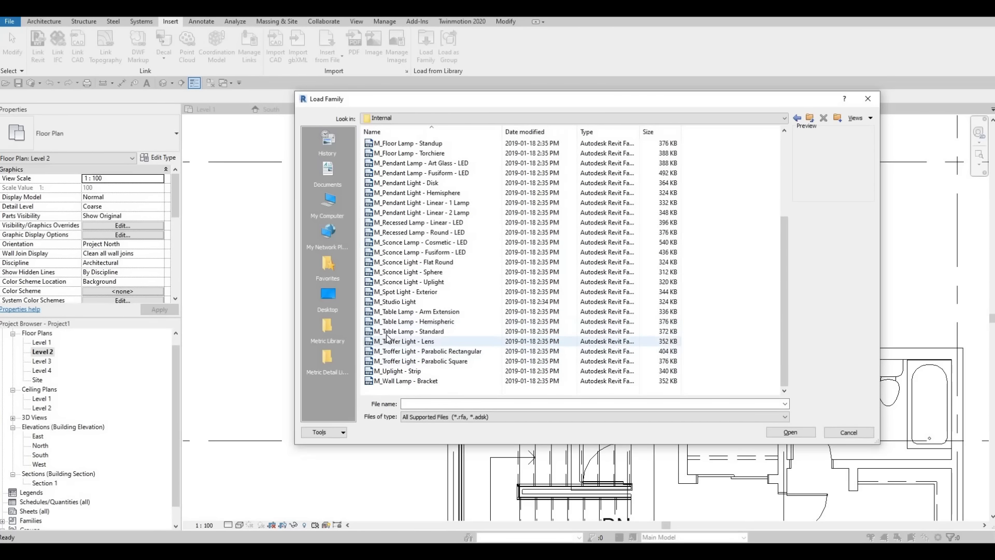
pyautogui.click(399, 331)
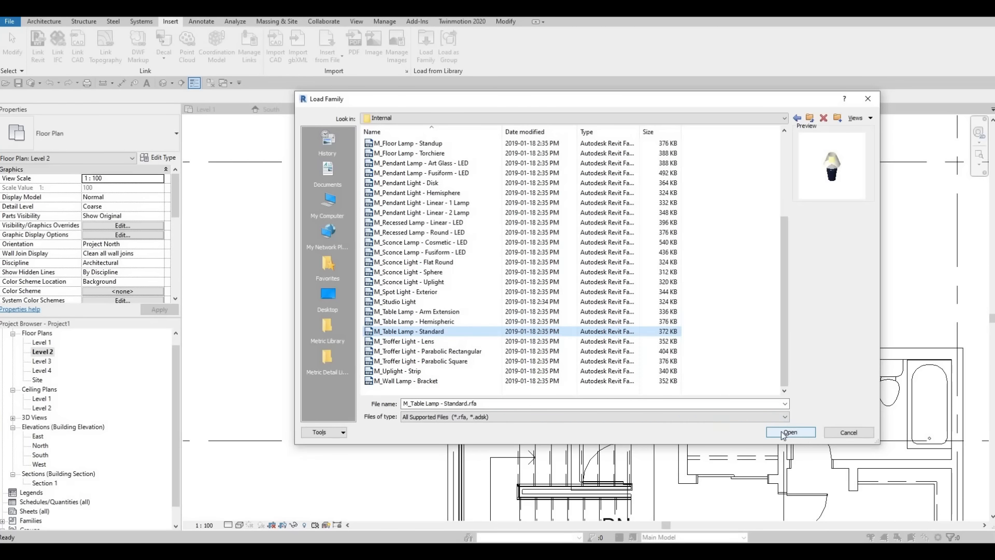
pyautogui.press('Return')
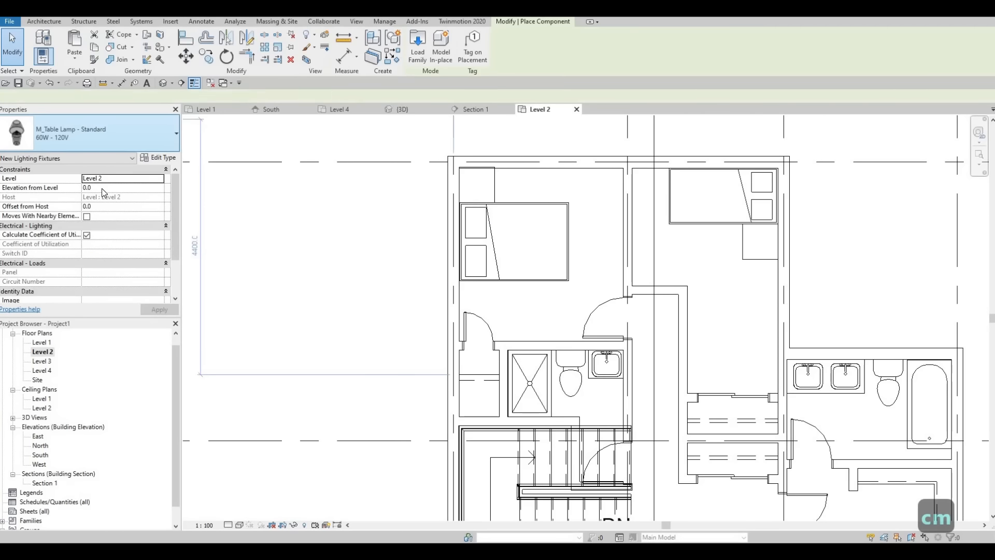
# Set the 60W - 120V table lamp's elevation from level to 700 and place lamps on the night stands in both upper bedrooms
pyautogui.click(98, 187)
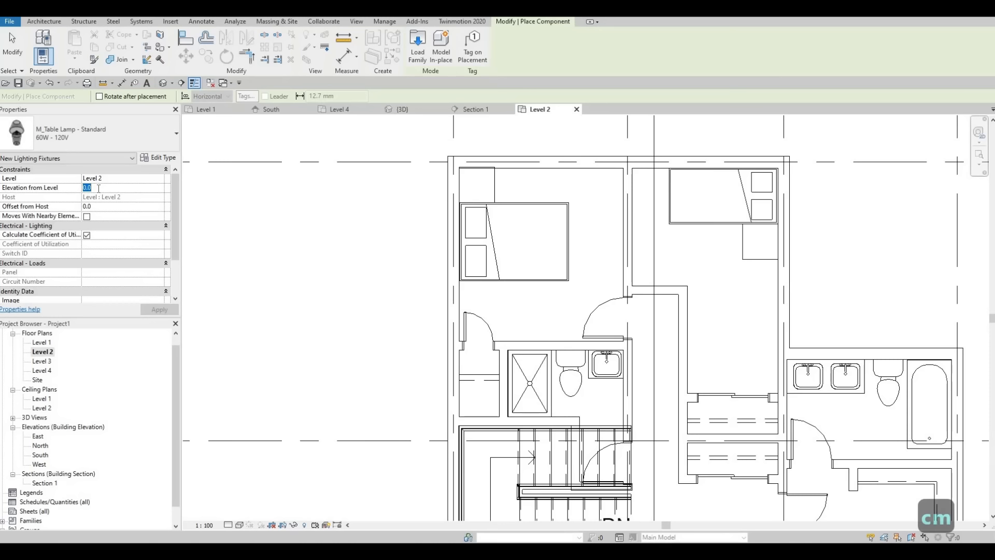
pyautogui.write('700')
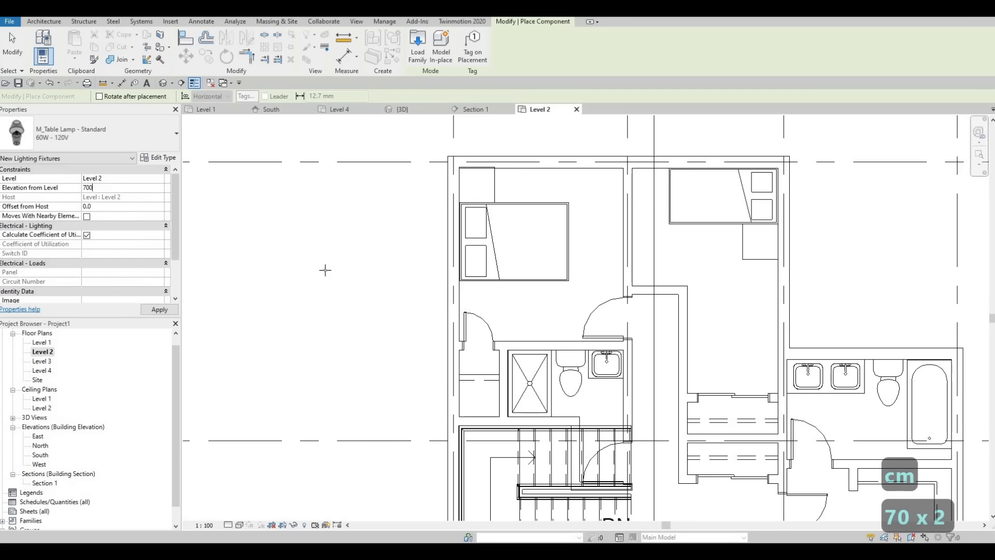
pyautogui.click(476, 185)
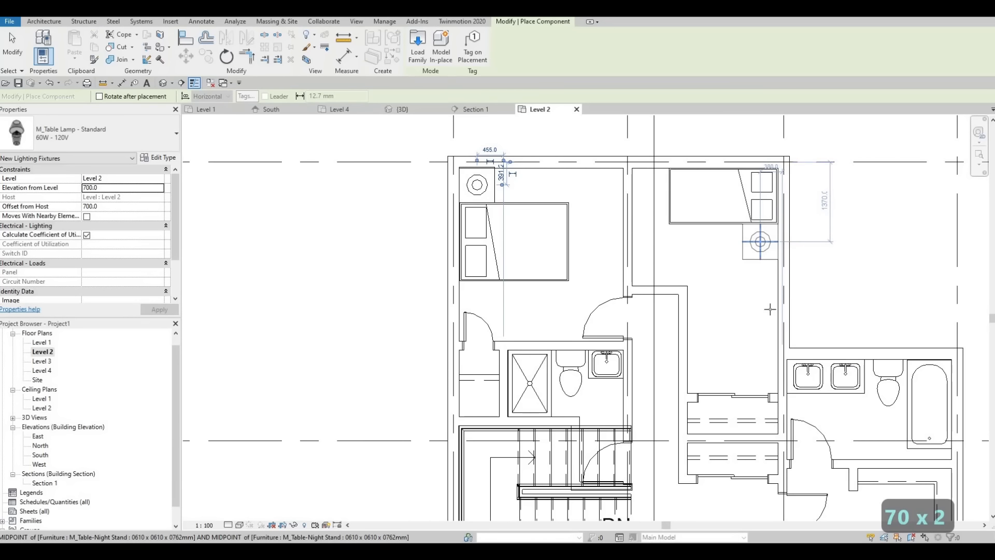
# Place table lamps on the night stands above and below the lower bedroom's queen bed
pyautogui.scroll(-3, 780, 293)
pyautogui.moveTo(791, 452); pyautogui.dragTo(702, 333, button='middle')
pyautogui.scroll(2, 788, 371)
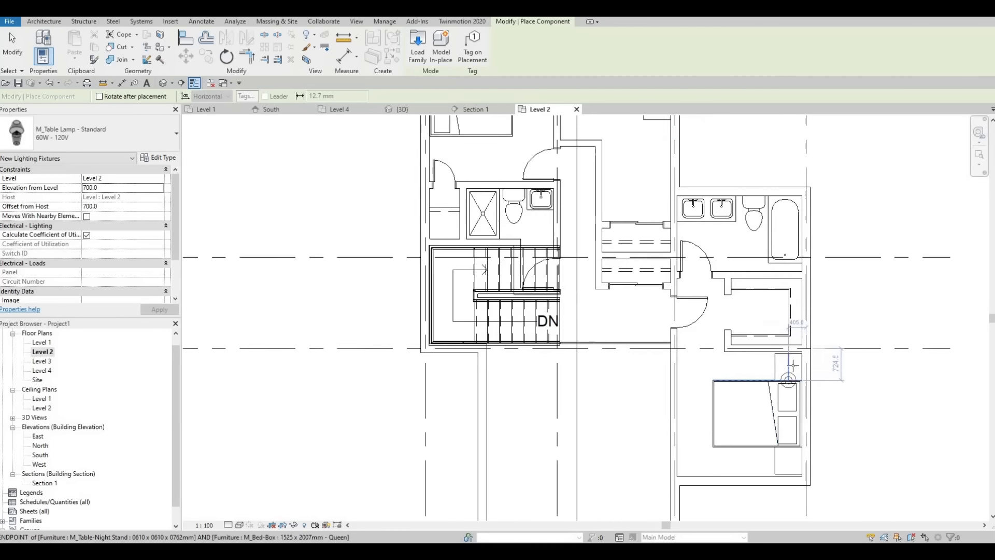
pyautogui.click(788, 371)
pyautogui.moveTo(770, 342); pyautogui.dragTo(747, 207, button='middle')
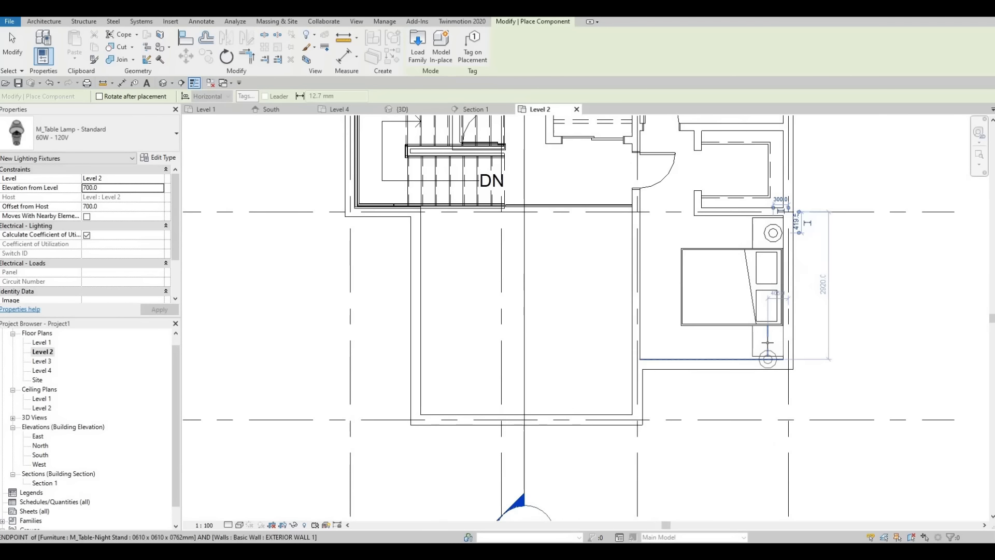
pyautogui.scroll(2, 761, 258)
pyautogui.scroll(2, 764, 254)
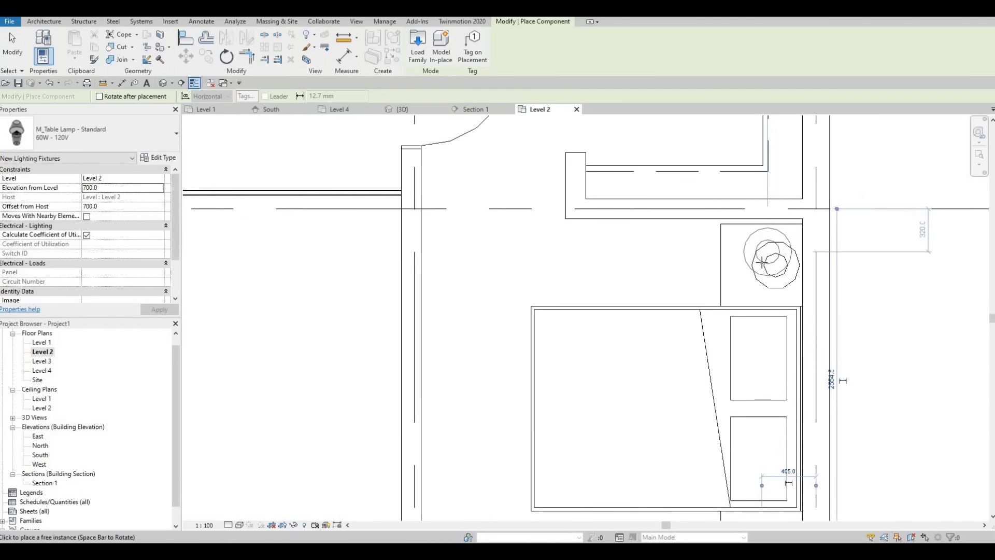
# Place a centred lamp on the night stand above the queen bed and delete the off-centre lamp there
pyautogui.click(761, 264)
pyautogui.press('Escape')
pyautogui.press('Escape')
pyautogui.press('Escape')
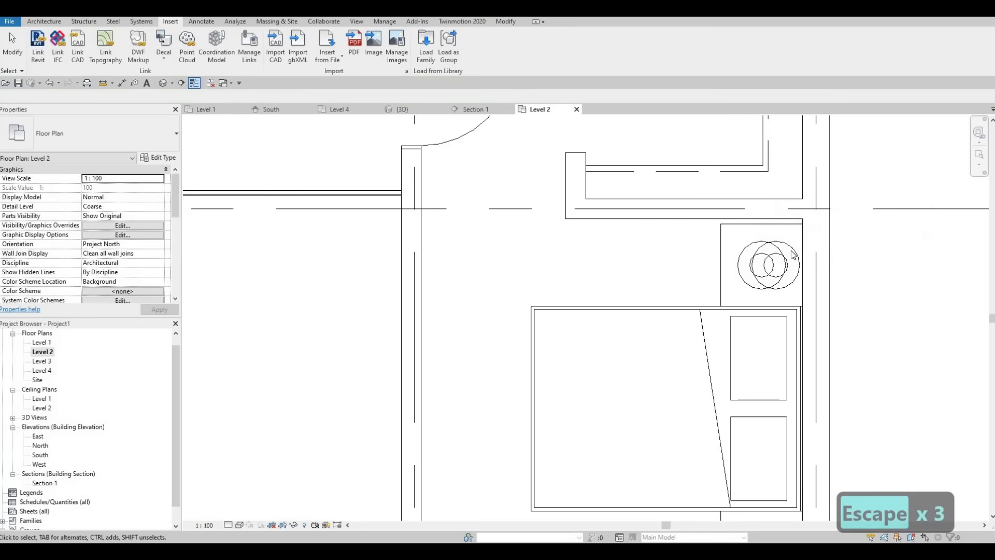
pyautogui.click(778, 276)
pyautogui.press('Delete')
pyautogui.scroll(-3, 634, 272)
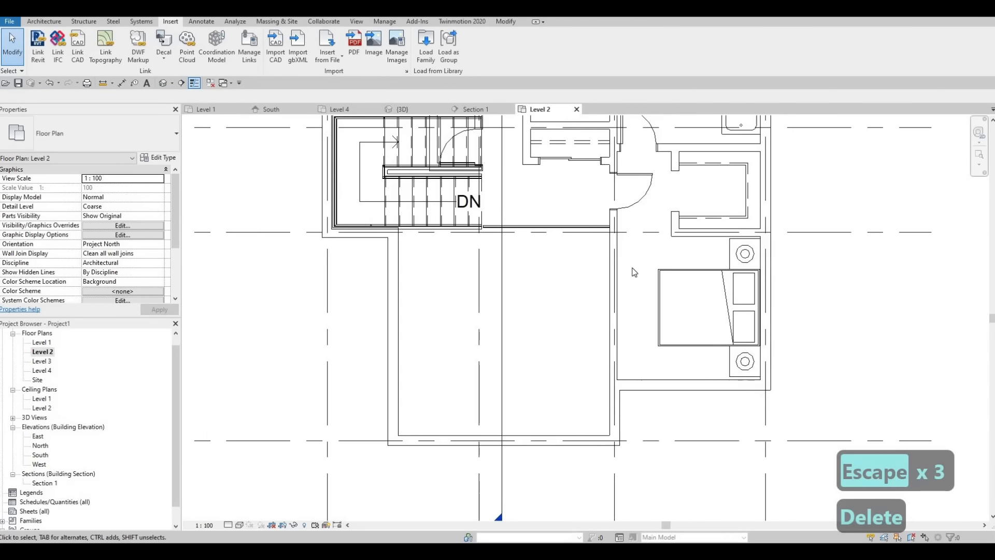
pyautogui.scroll(-3, 635, 272)
pyautogui.moveTo(625, 267); pyautogui.dragTo(645, 330, button='middle')
pyautogui.scroll(-2, 646, 332)
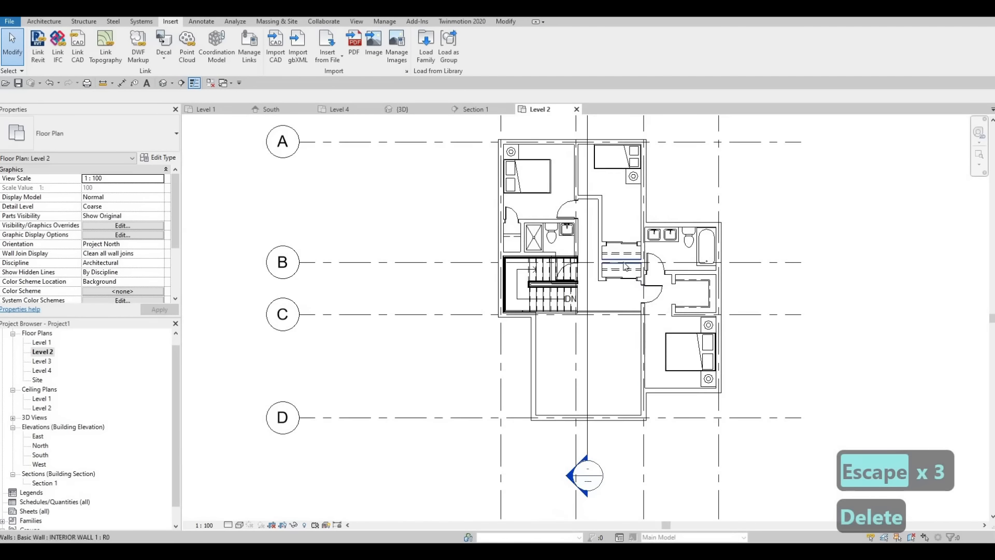
pyautogui.scroll(2, 602, 265)
pyautogui.moveTo(601, 266)
pyautogui.mouseDown(button='middle')
pyautogui.moveTo(593, 273)
pyautogui.moveTo(602, 283)
pyautogui.mouseUp(button='middle')
pyautogui.moveTo(592, 238)
pyautogui.mouseDown(button='middle')
pyautogui.moveTo(596, 266)
pyautogui.moveTo(613, 256)
pyautogui.moveTo(596, 209)
pyautogui.moveTo(582, 246)
pyautogui.mouseUp(button='middle')
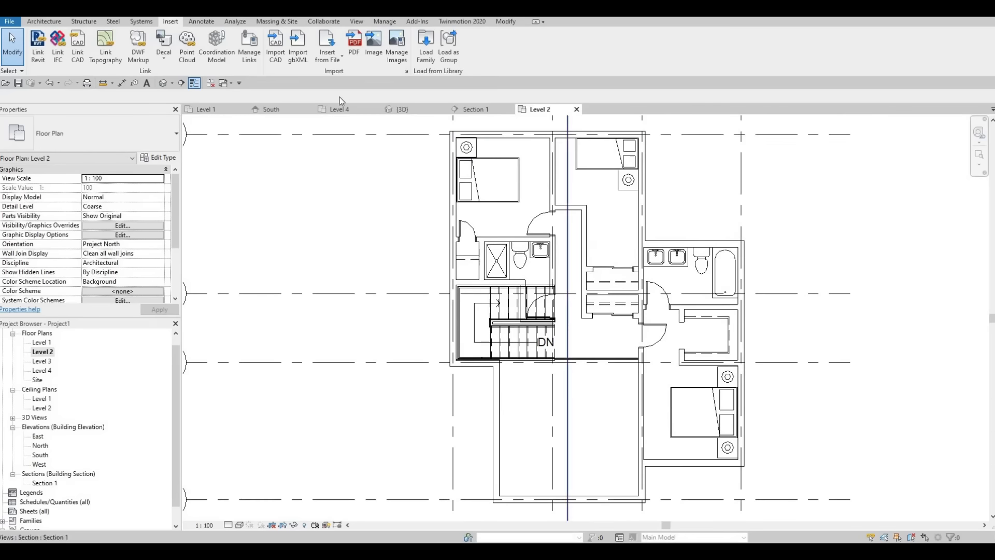
# Load the M_Desk family from the Canada library's Furniture > Tables folder
pyautogui.click(425, 47)
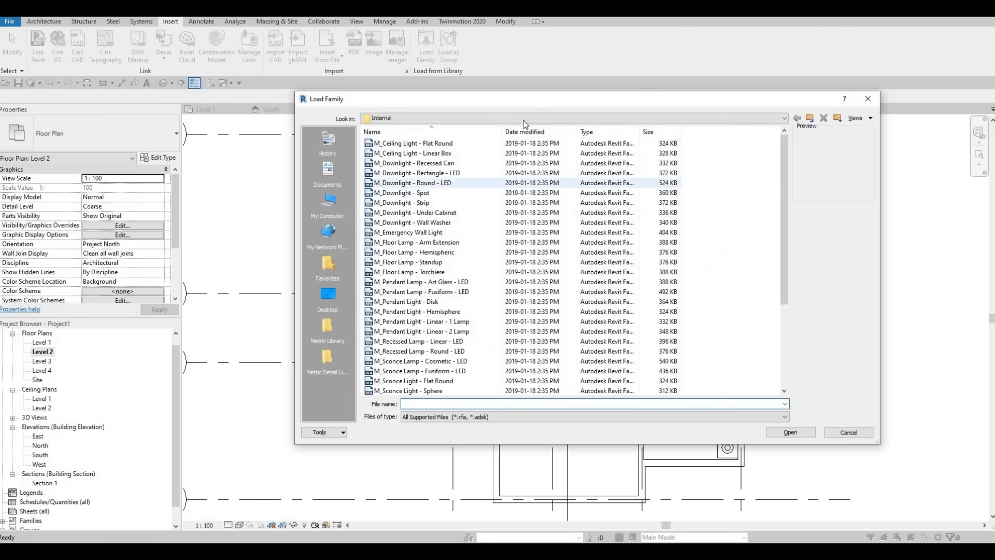
pyautogui.click(469, 119)
pyautogui.scroll(1, 456, 169)
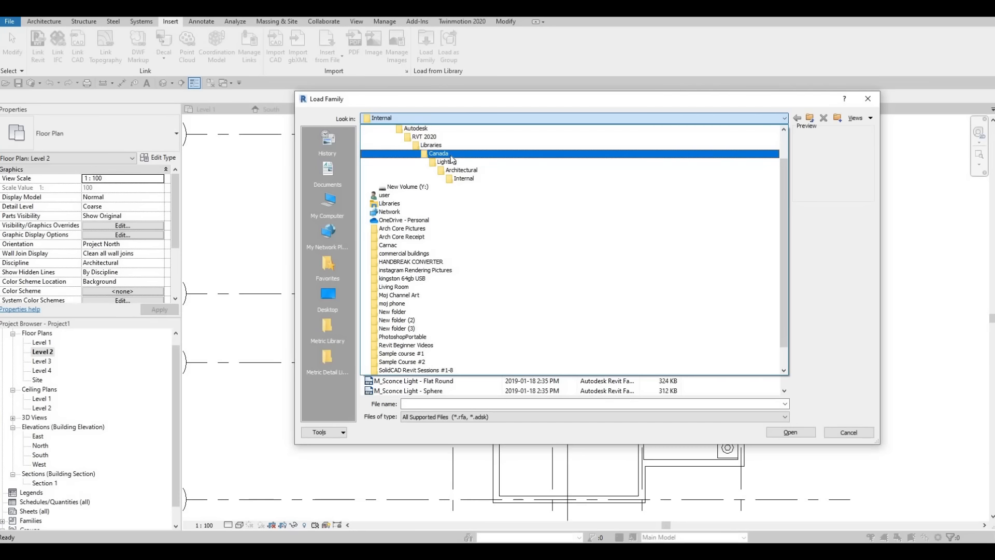
pyautogui.click(449, 154)
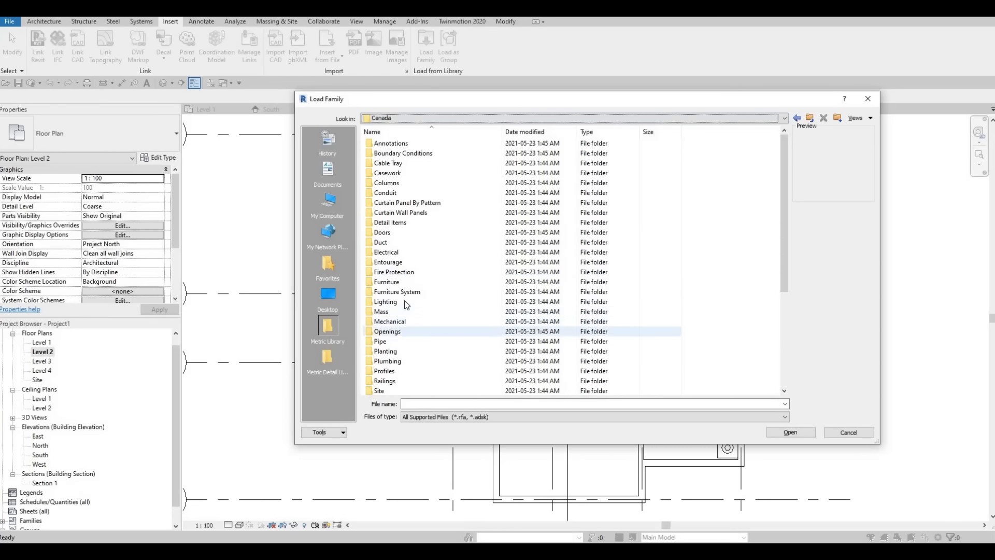
pyautogui.doubleClick(386, 281)
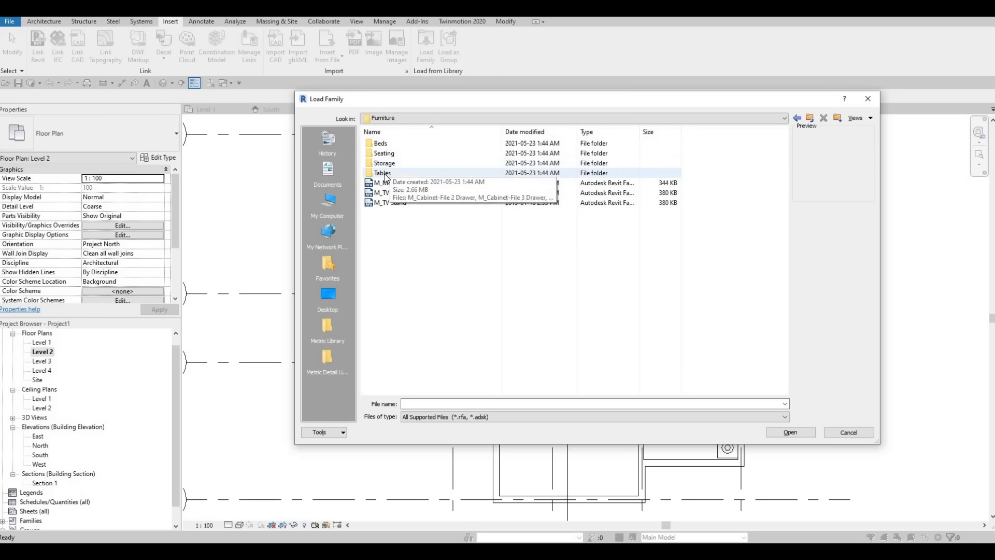
pyautogui.doubleClick(391, 173)
pyautogui.click(387, 144)
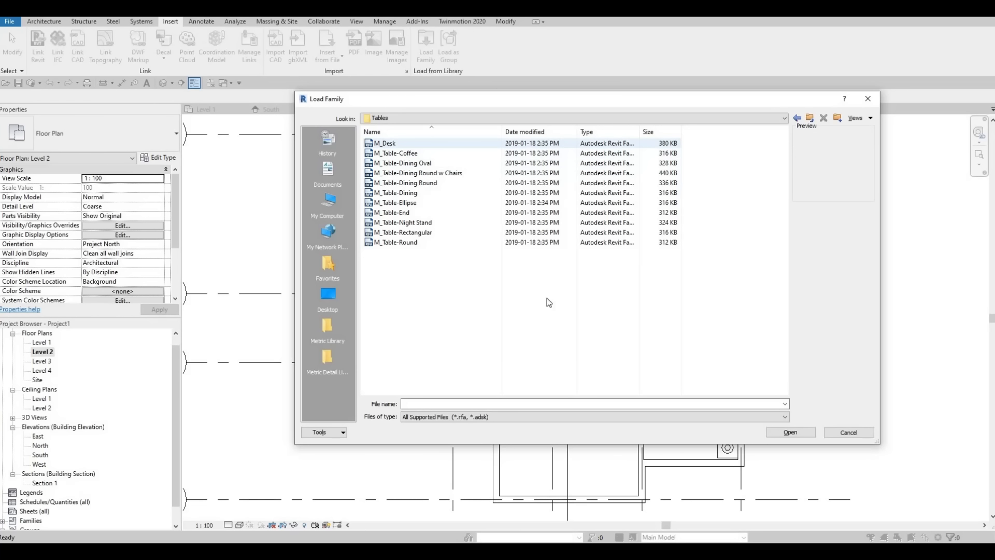
pyautogui.click(788, 431)
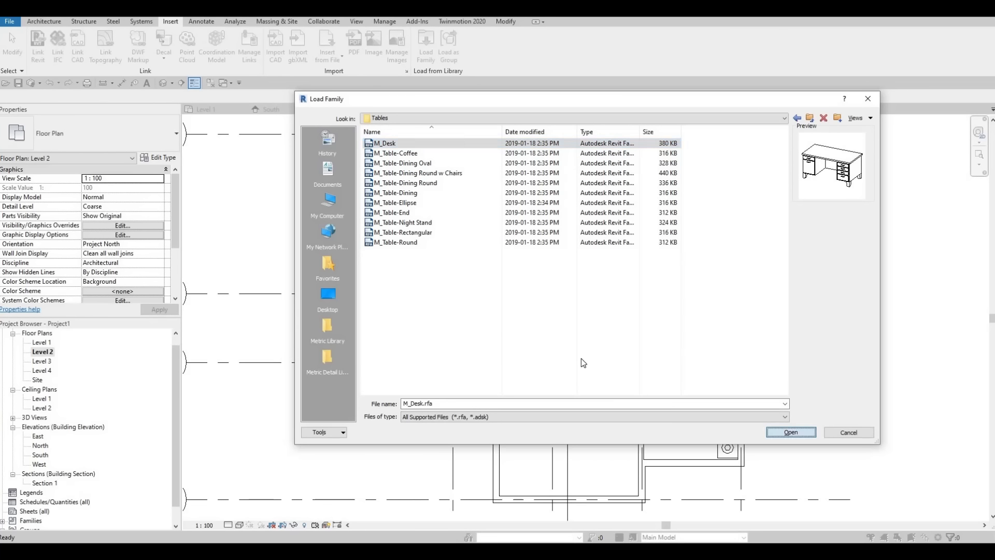
pyautogui.click(564, 263)
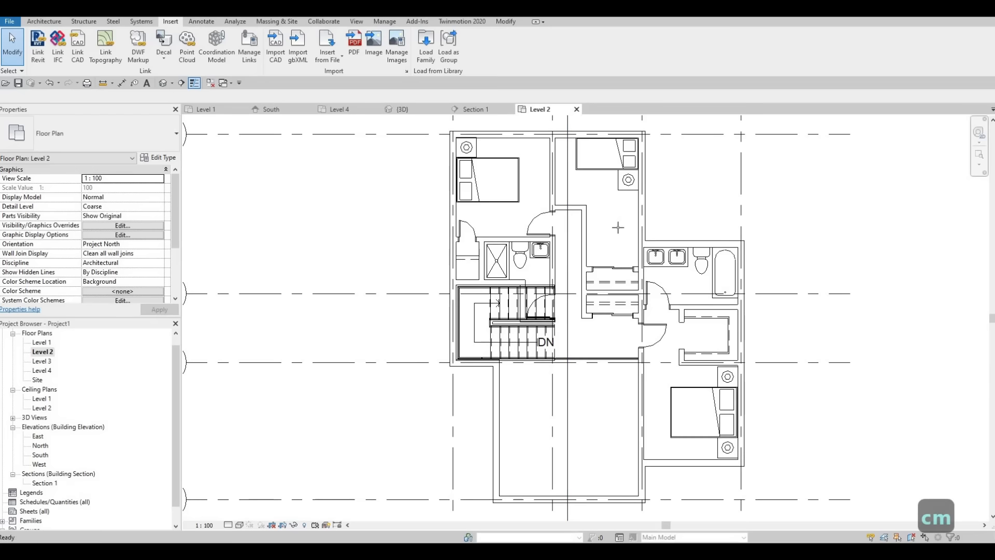
pyautogui.press('Escape')
pyautogui.press('Escape')
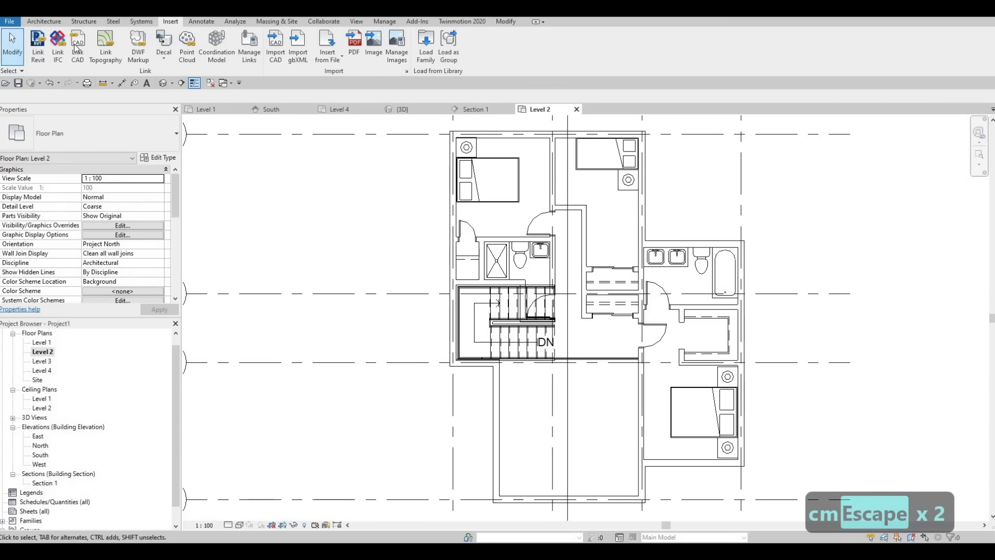
# Place a 1525 x 762mm M_Desk below the night stand in the upper-right bedroom, lengthwise along the exterior wall
pyautogui.click(44, 22)
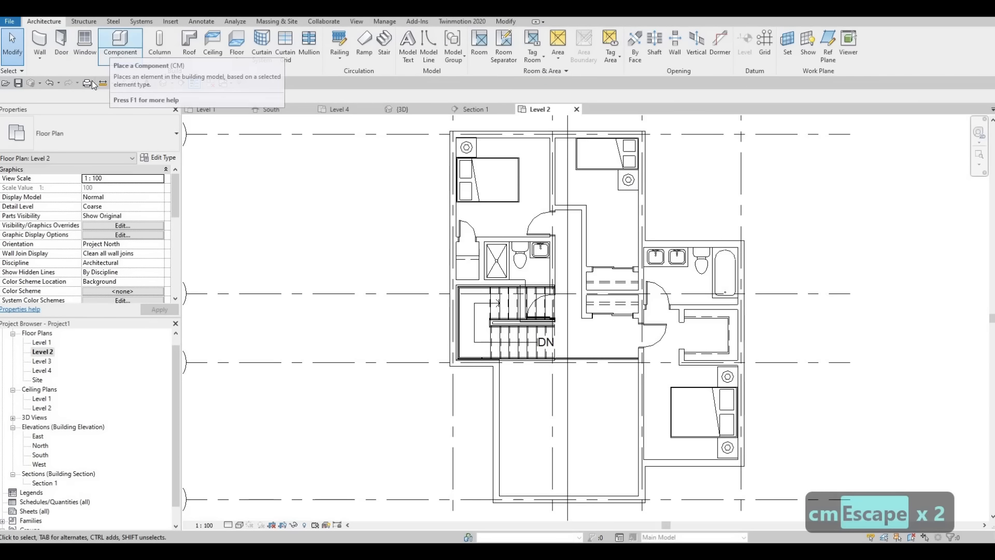
pyautogui.press('c')
pyautogui.press('m')
pyautogui.click(64, 141)
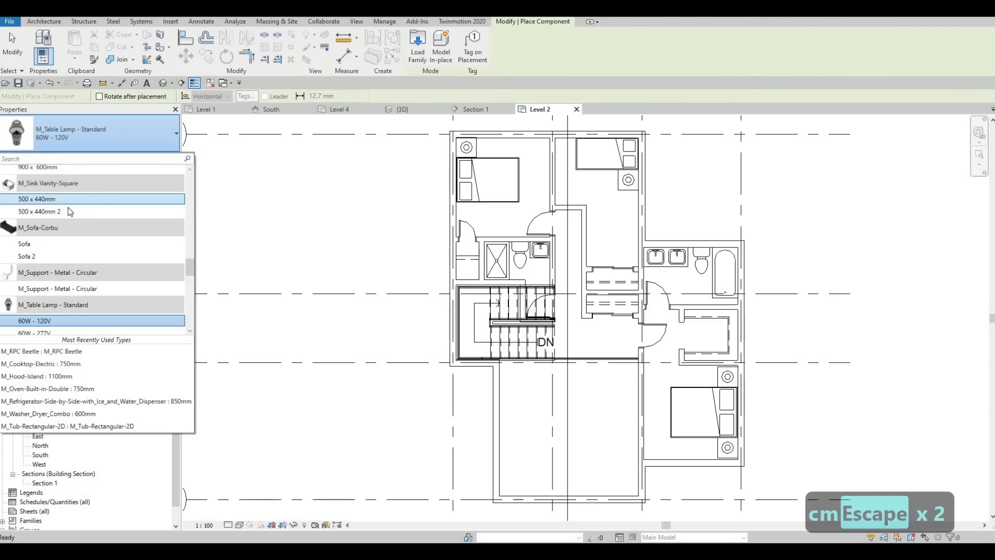
pyautogui.scroll(15, 68, 209)
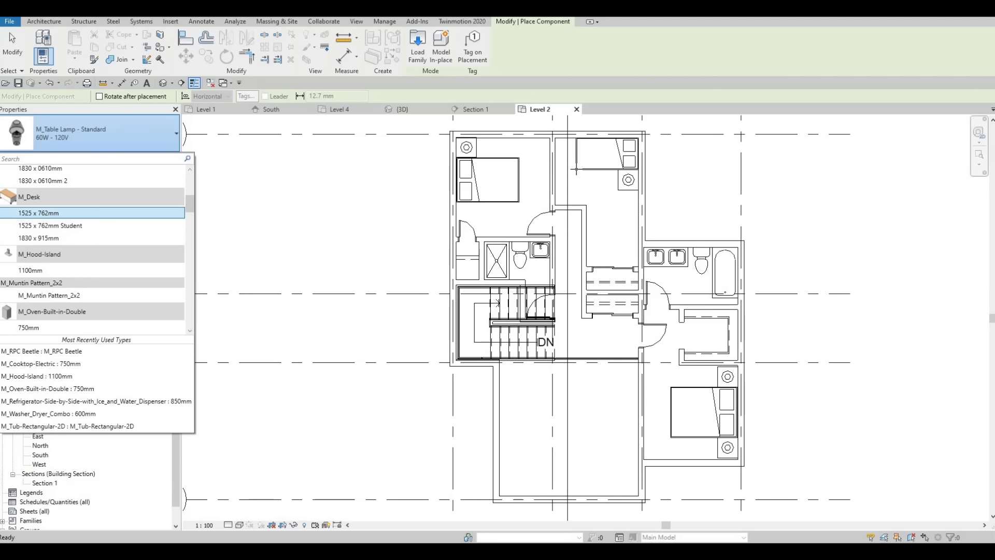
pyautogui.click(62, 213)
pyautogui.scroll(3, 639, 255)
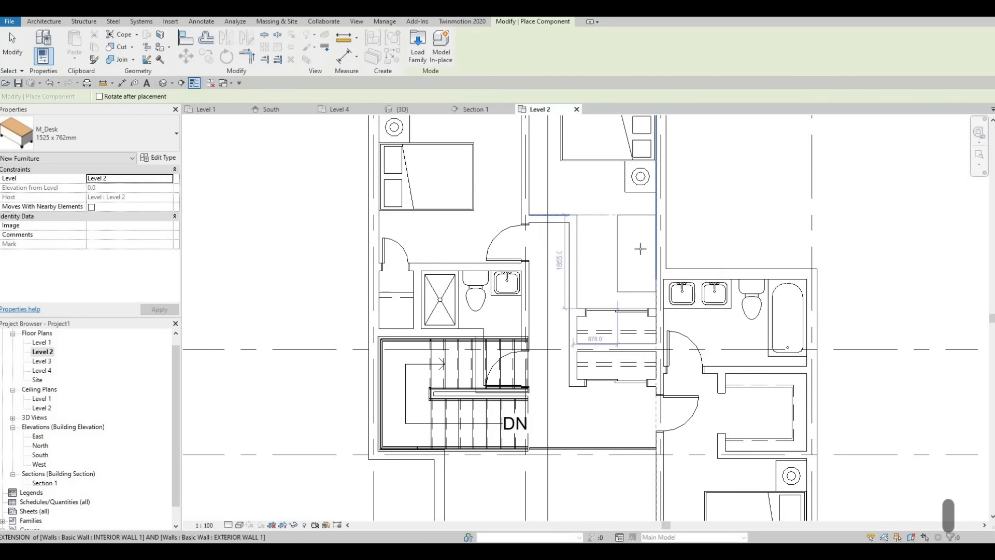
pyautogui.click(640, 250)
pyautogui.press('Escape')
pyautogui.press('Escape')
pyautogui.press('Escape')
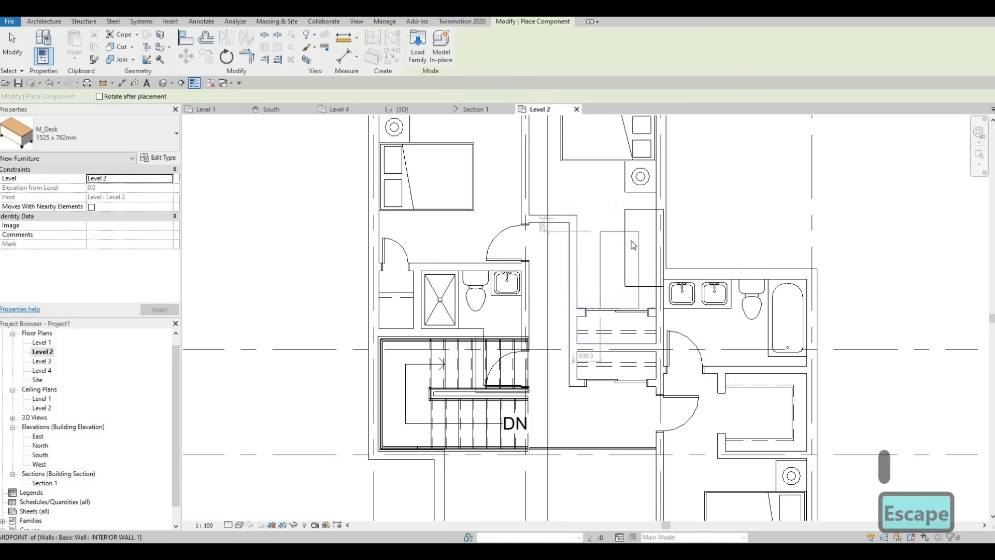
# Nudge the desk left until it sits against the inner face of the exterior wall
pyautogui.click(630, 239)
pyautogui.press('Left')
pyautogui.press('Left')
pyautogui.press('Left')
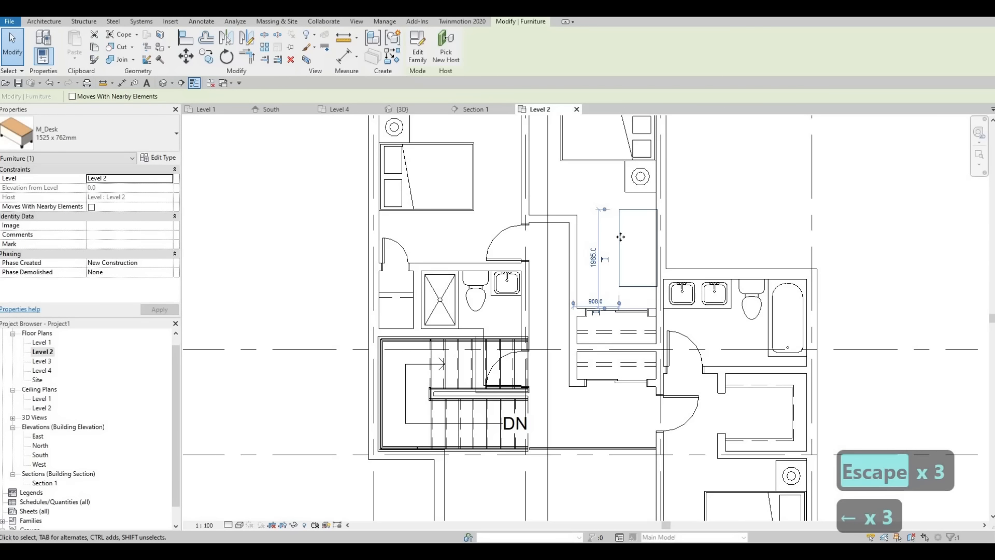
# Duplicate the selected desk's type under the suggested name and set the copy's depth to 400 mm
pyautogui.click(161, 158)
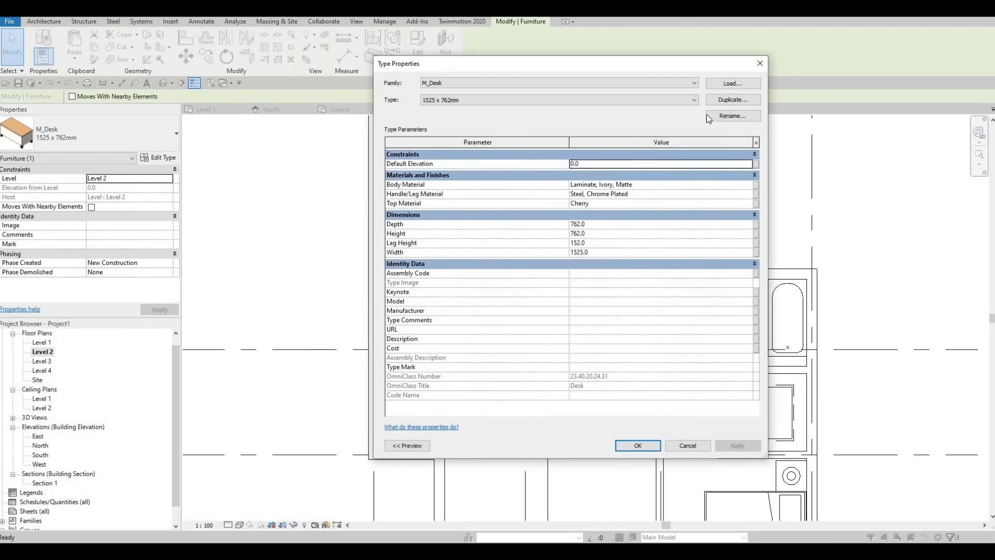
pyautogui.click(733, 99)
pyautogui.click(573, 282)
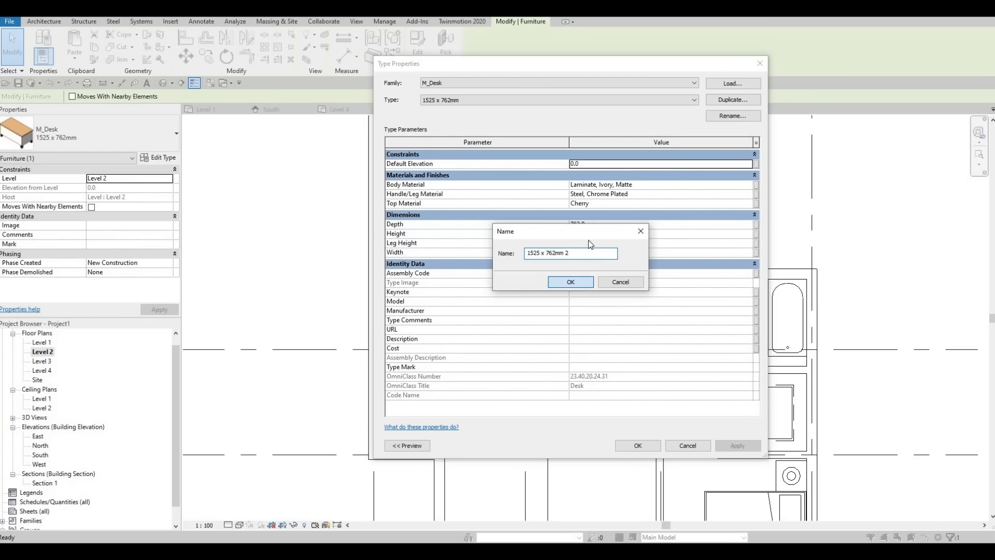
pyautogui.click(591, 224)
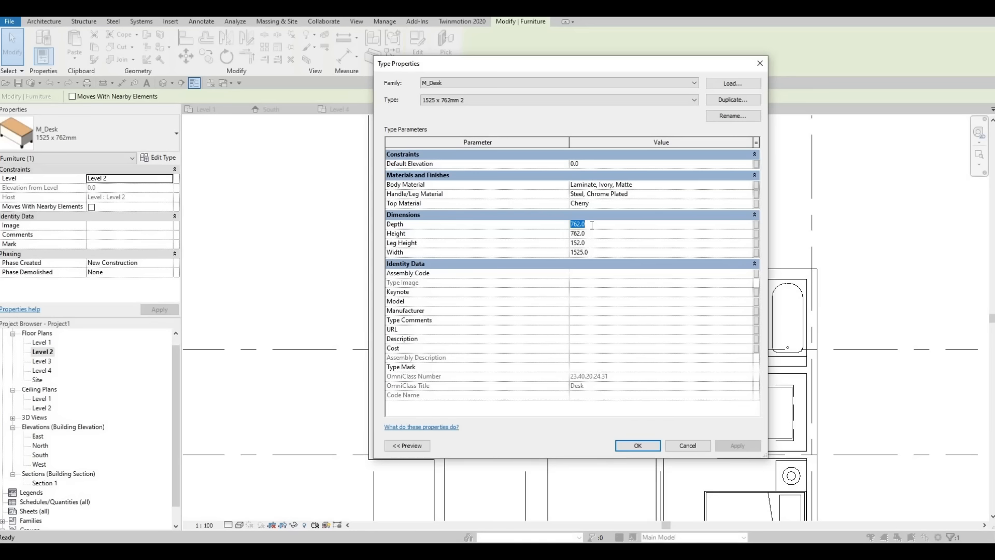
pyautogui.write('400')
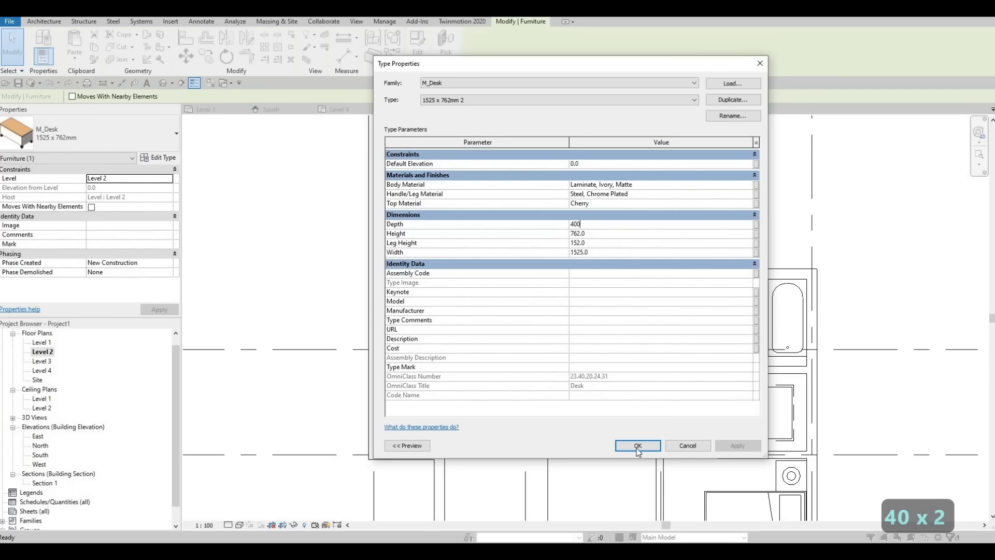
pyautogui.press('Return')
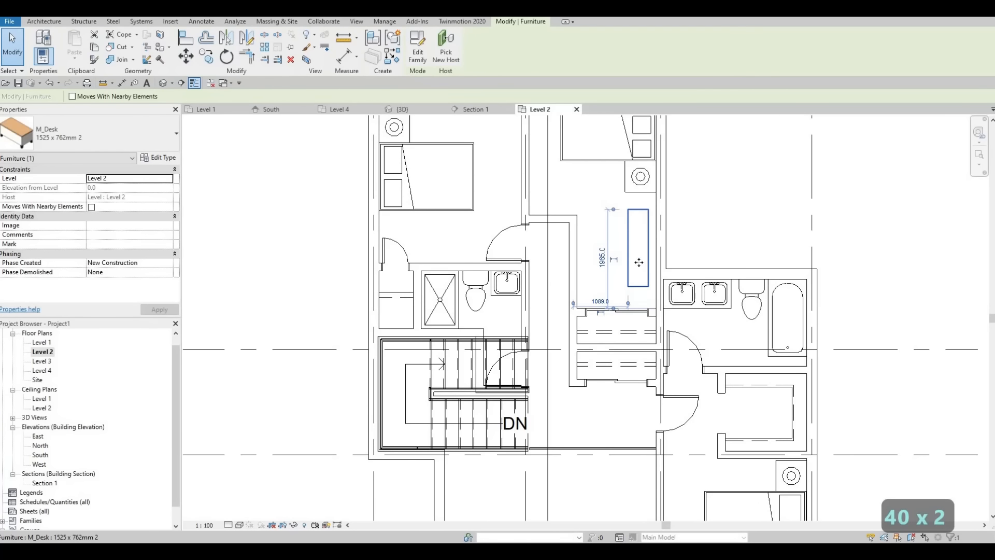
# Set the depth of the duplicated desk type to 500 mm
pyautogui.click(152, 158)
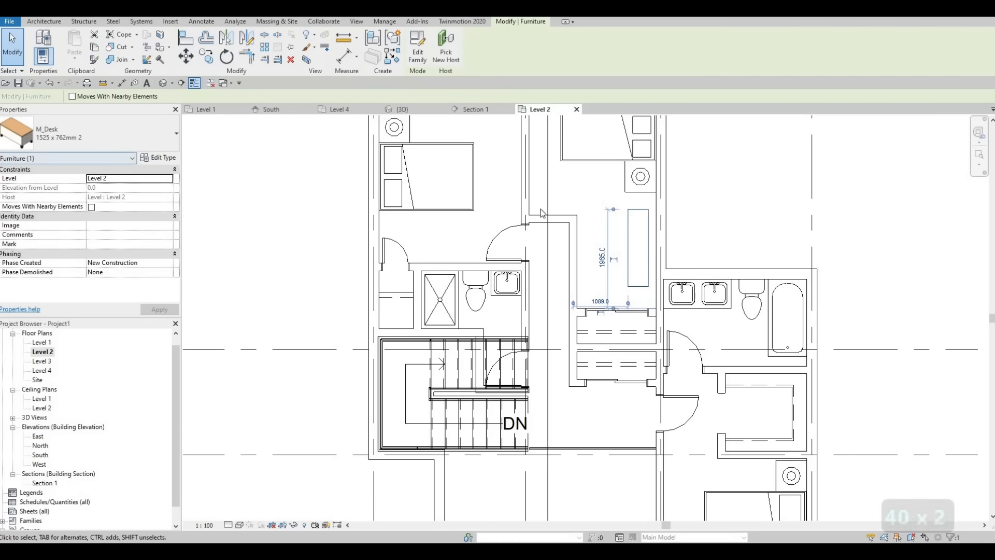
pyautogui.click(596, 225)
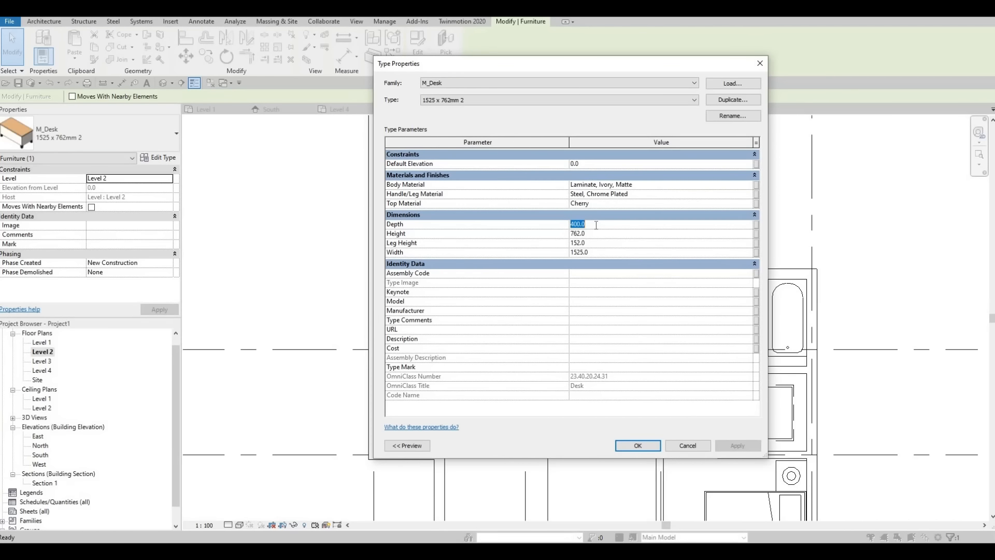
pyautogui.write('500')
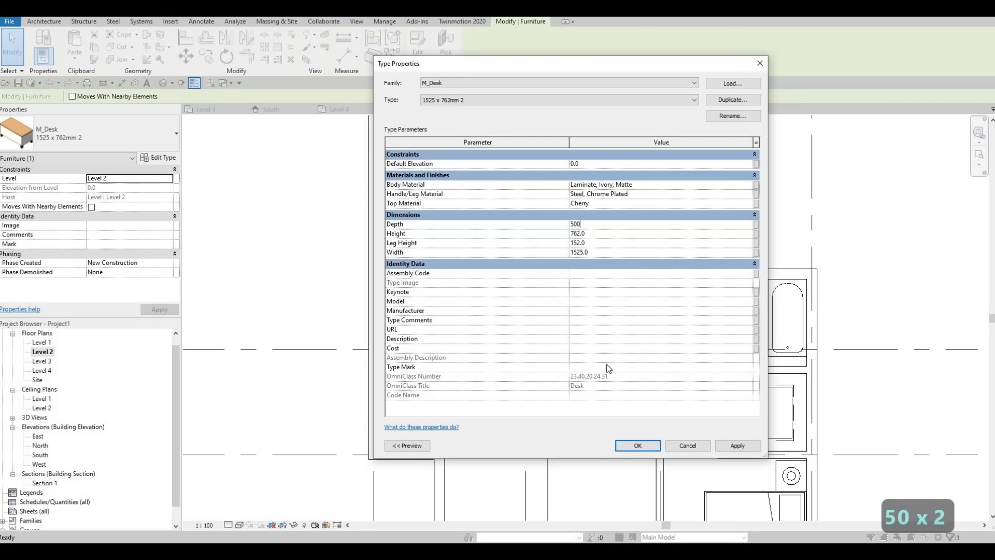
pyautogui.click(637, 445)
pyautogui.press('Escape')
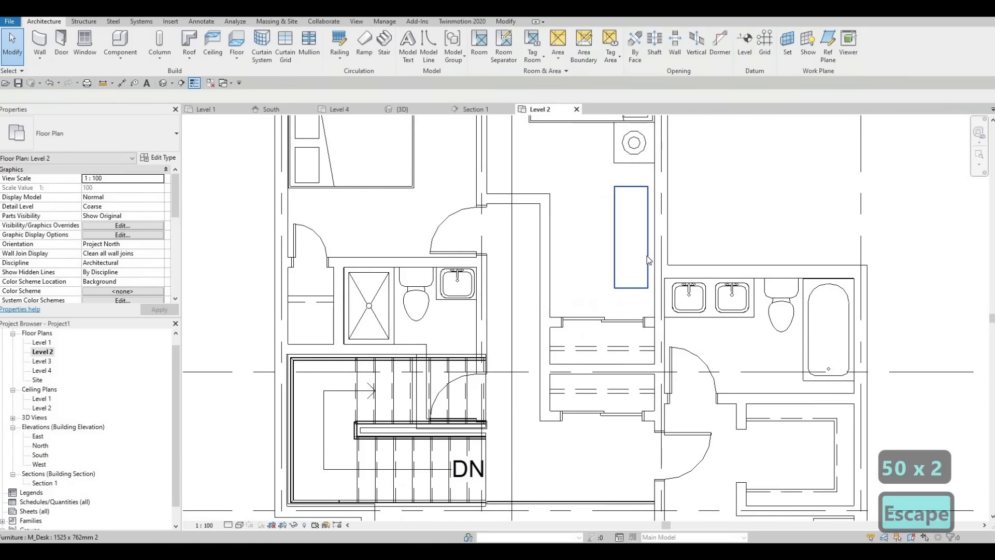
# Nudge the desk right against the exterior wall's inner face and up until it meets the night stand
pyautogui.click(646, 255)
pyautogui.press('Right')
pyautogui.press('Right')
pyautogui.press('Right')
pyautogui.press('Right')
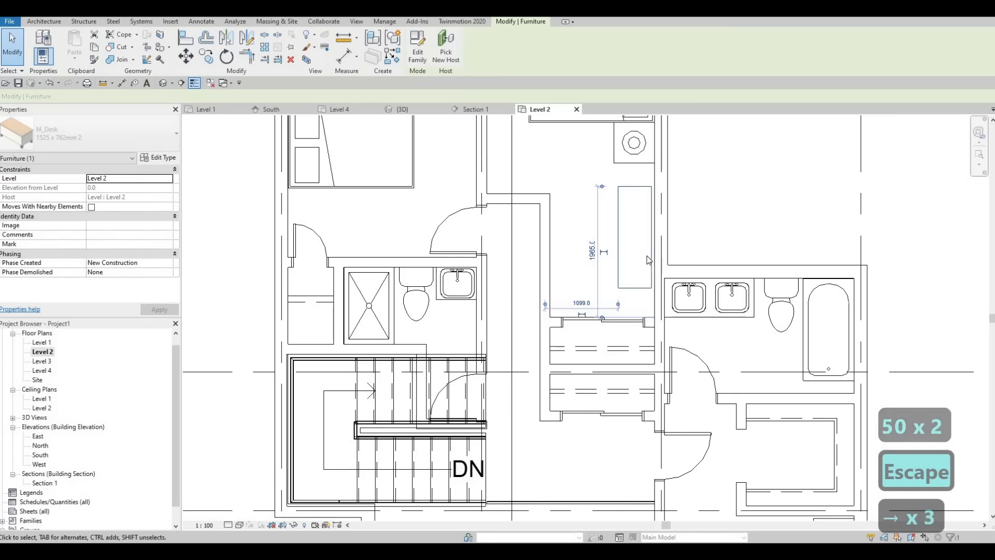
pyautogui.press('Up')
pyautogui.press('Up')
pyautogui.press('Up')
pyautogui.press('Up')
pyautogui.press('Up')
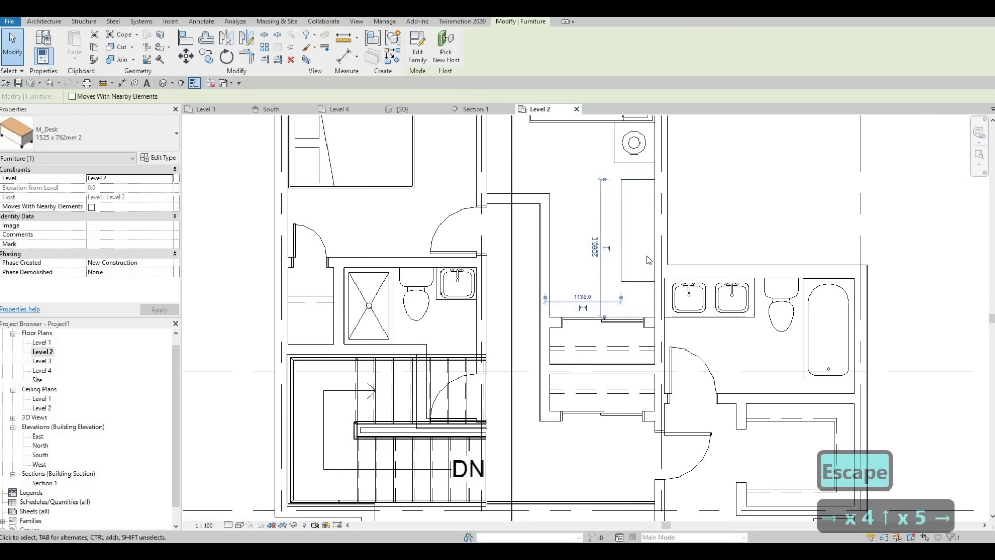
pyautogui.press('Right')
pyautogui.press('Up')
pyautogui.press('Up')
pyautogui.press('Up')
pyautogui.press('Up')
pyautogui.press('Up')
pyautogui.press('Up')
pyautogui.press('Up')
pyautogui.press('Up')
pyautogui.press('Up')
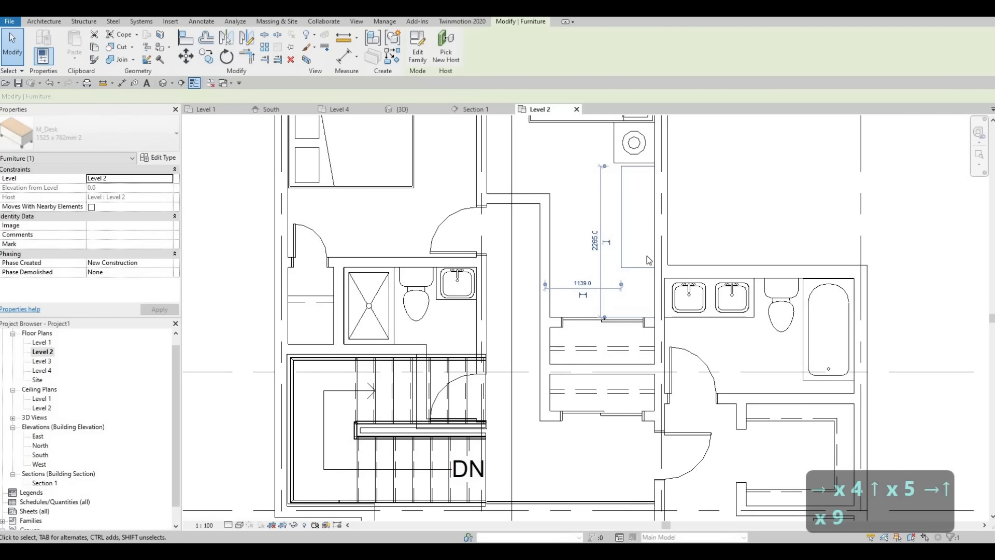
pyautogui.press('Up')
pyautogui.press('Up')
pyautogui.press('Up')
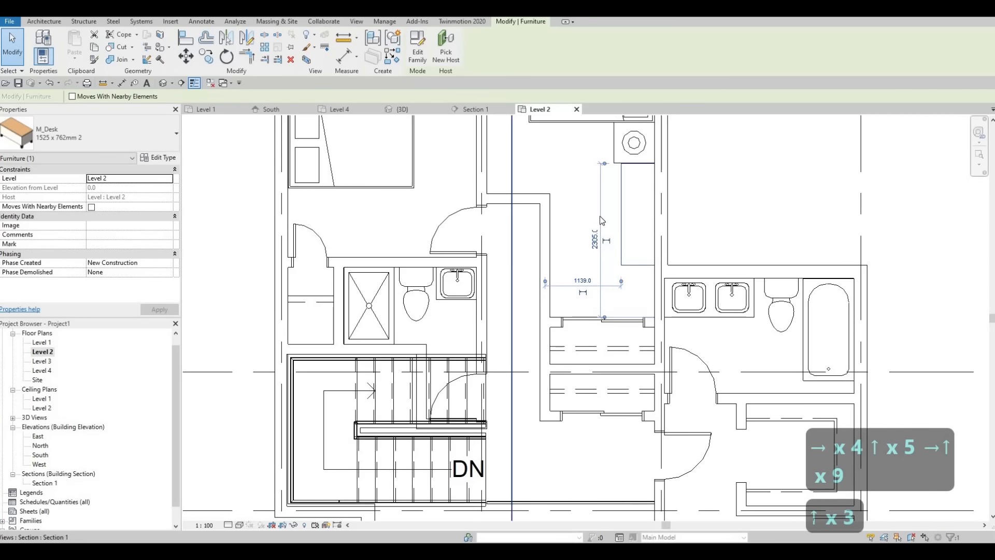
pyautogui.scroll(-2, 662, 243)
pyautogui.scroll(-1, 662, 243)
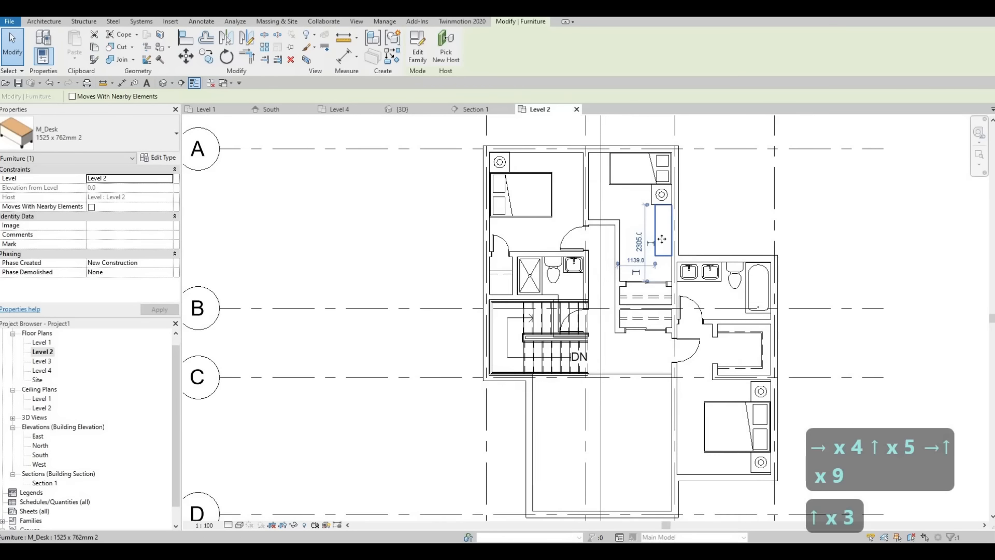
pyautogui.press('Escape')
pyautogui.press('Escape')
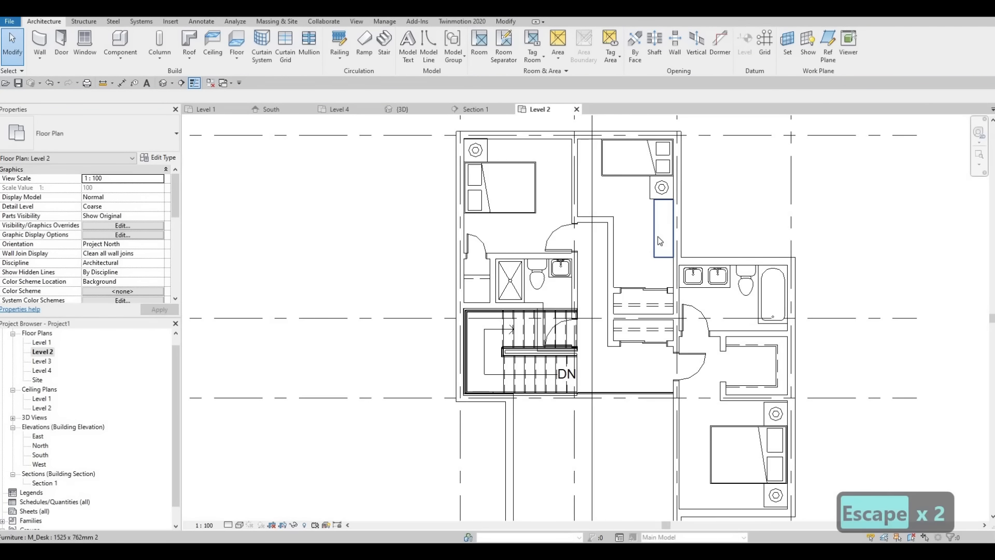
# Create a similar desk in the upper-left bedroom, lengthwise against the bathroom wall between the closet door and the entrance door
pyautogui.click(660, 239)
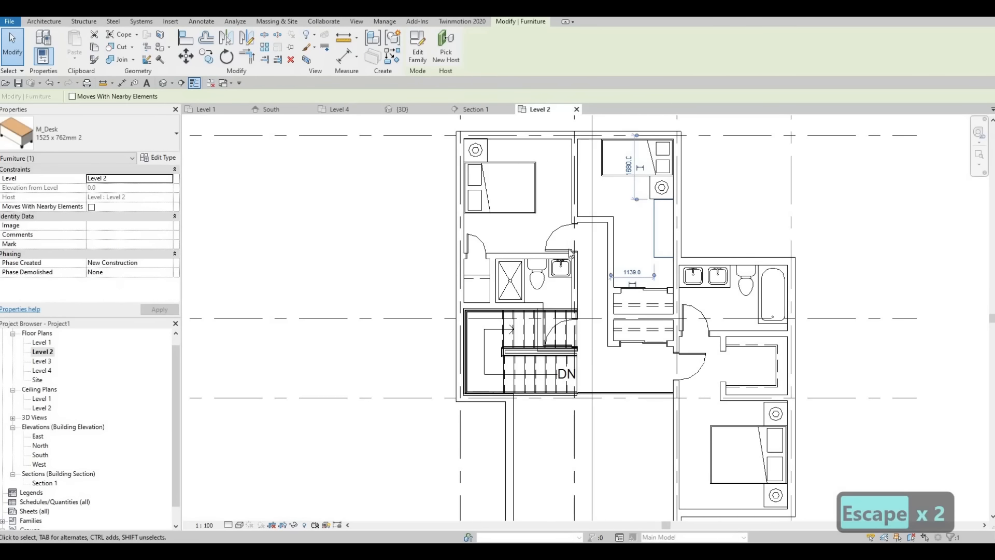
pyautogui.press('c')
pyautogui.press('s')
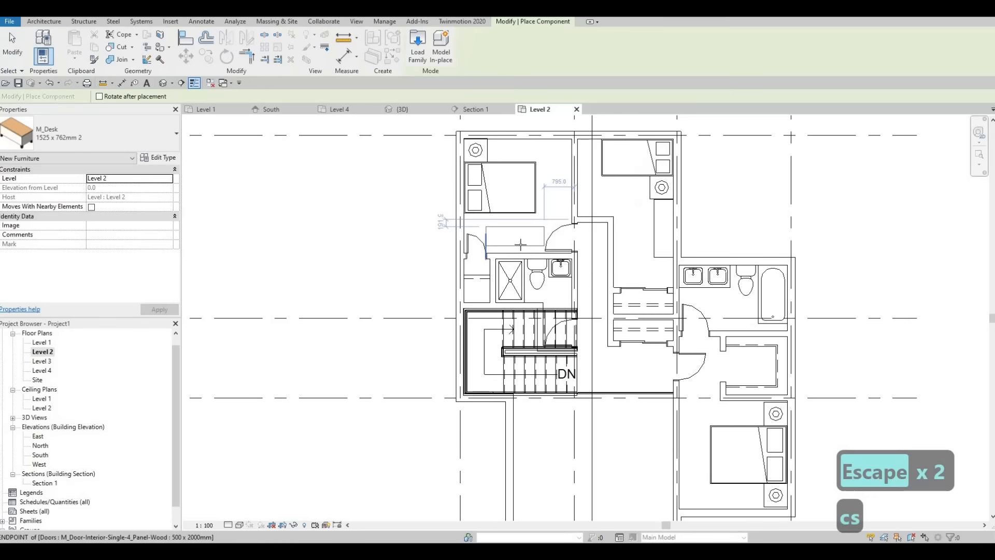
pyautogui.scroll(2, 513, 239)
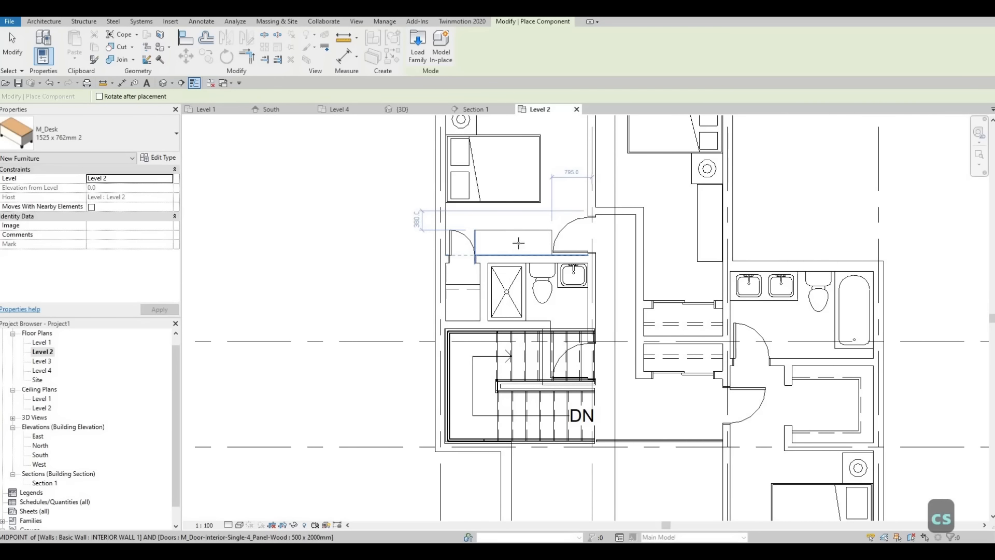
pyautogui.click(519, 242)
pyautogui.press('Escape')
pyautogui.press('Escape')
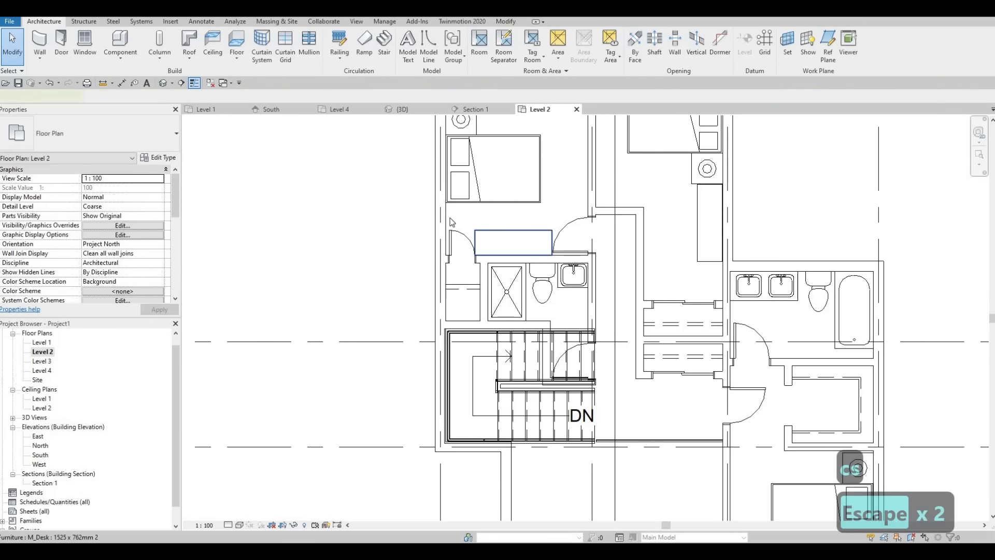
# Duplicate the type of the upper-left bedroom's desk under the suggested name and set its width to 1400 mm
pyautogui.click(512, 236)
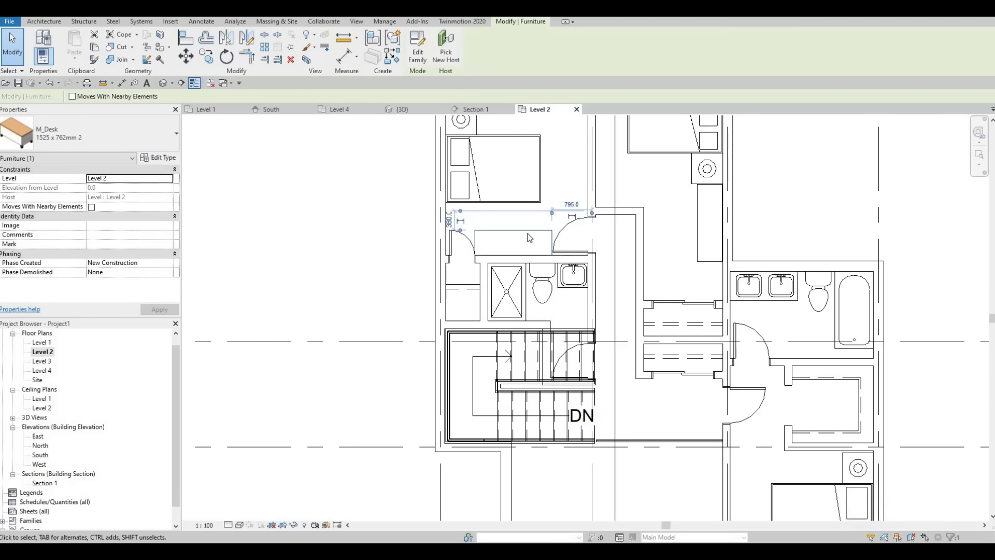
pyautogui.click(161, 158)
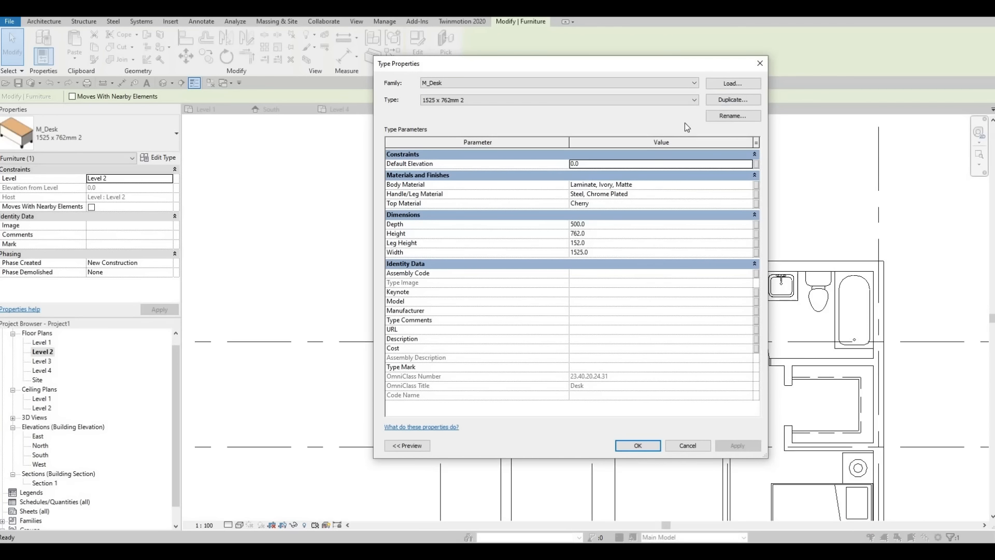
pyautogui.click(588, 279)
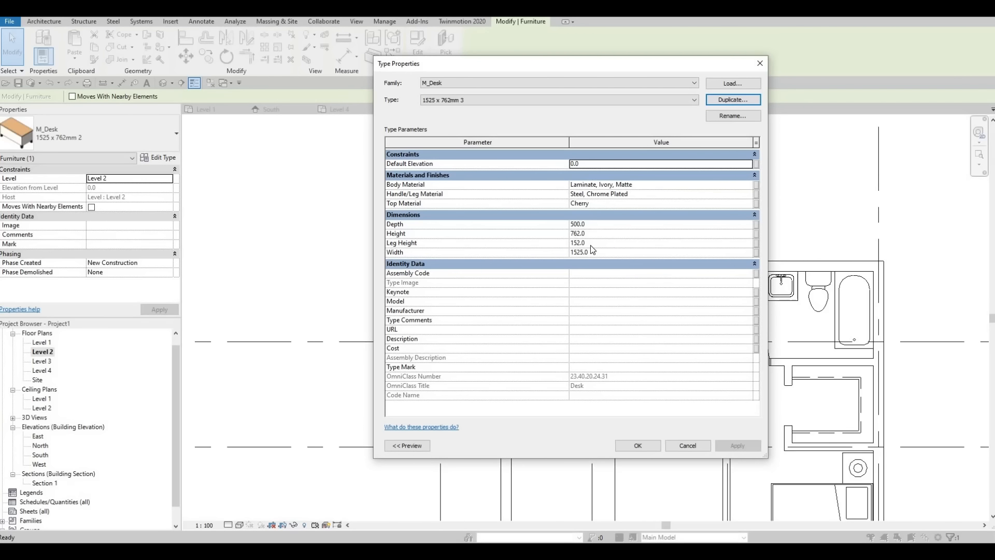
pyautogui.click(599, 256)
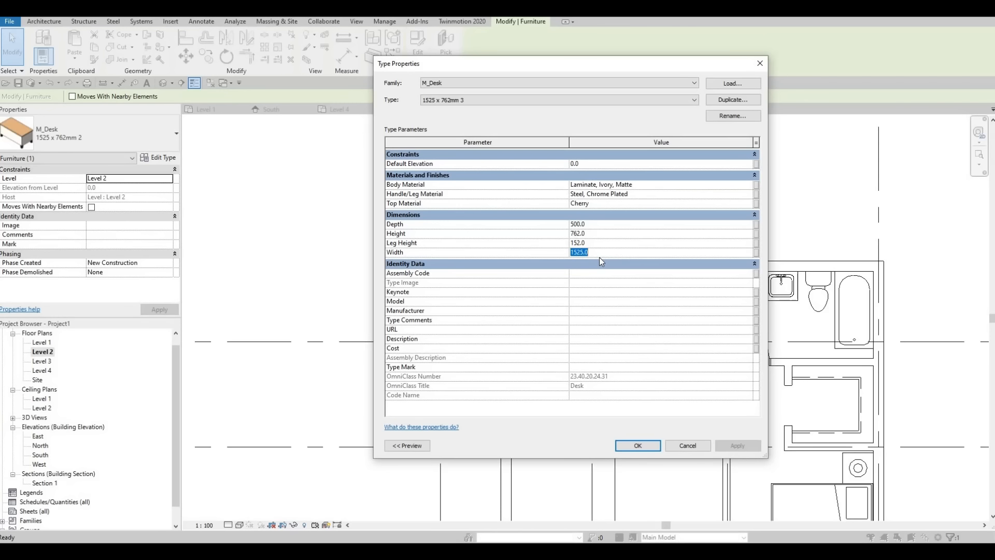
pyautogui.write('1400')
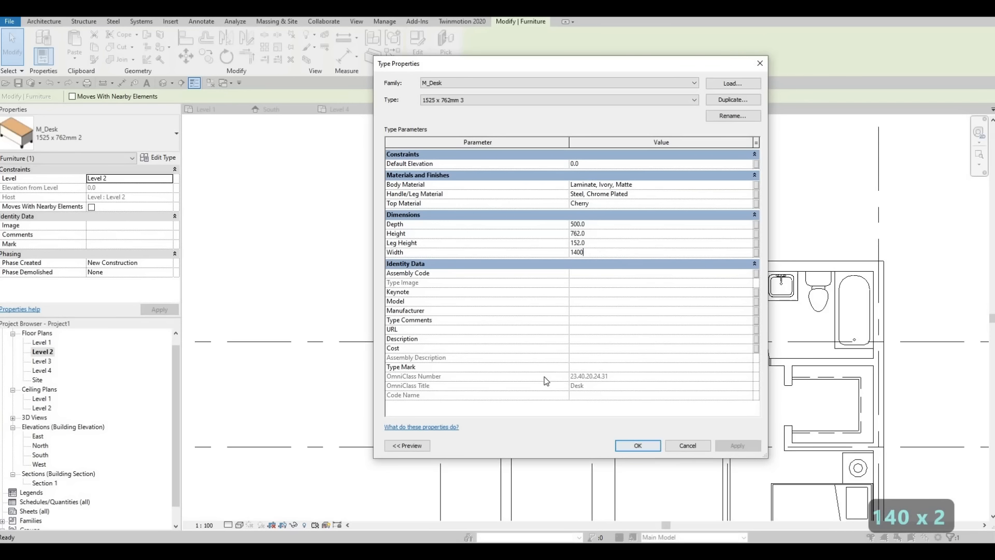
pyautogui.click(637, 445)
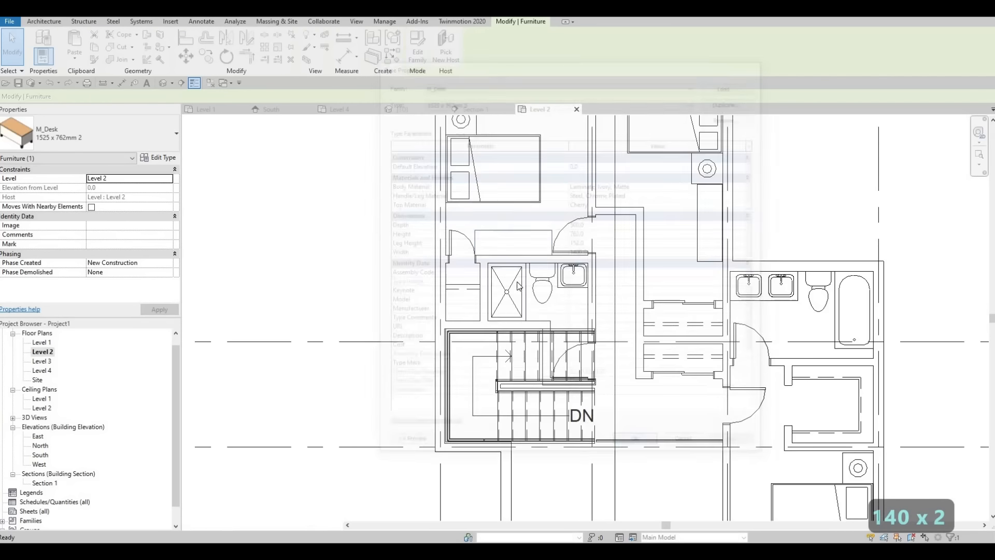
# Examine the new desk's fit between the doors and the furniture layout of the Level 2 bedrooms
pyautogui.scroll(4, 523, 215)
pyautogui.moveTo(525, 184); pyautogui.dragTo(523, 216, button='middle')
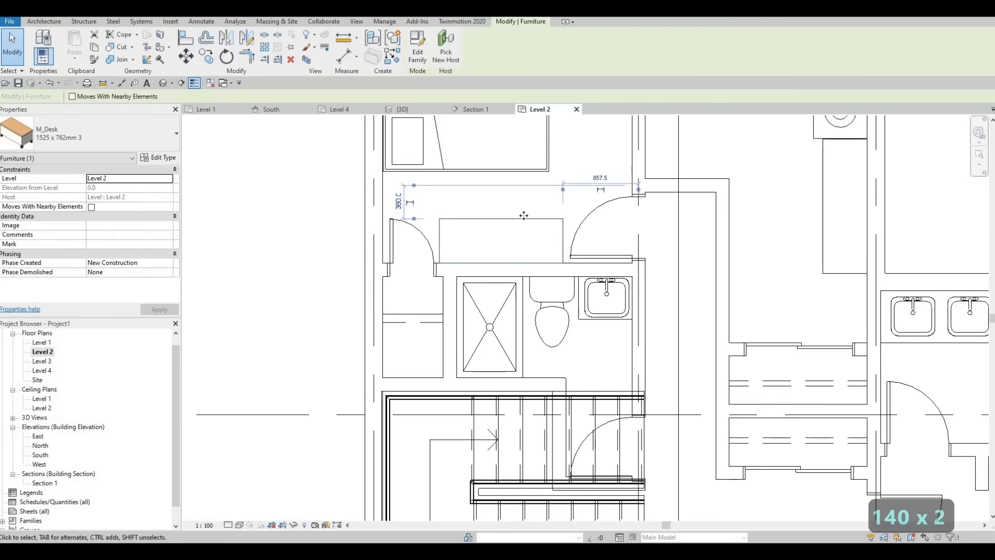
pyautogui.scroll(-5, 511, 254)
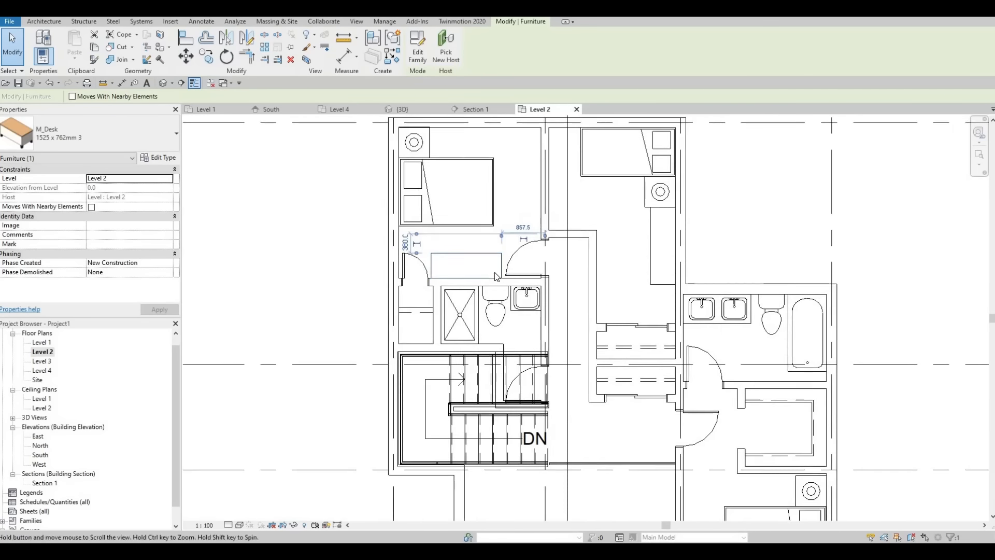
pyautogui.moveTo(549, 286); pyautogui.dragTo(535, 289, button='middle')
pyautogui.moveTo(533, 229); pyautogui.dragTo(517, 214, button='middle')
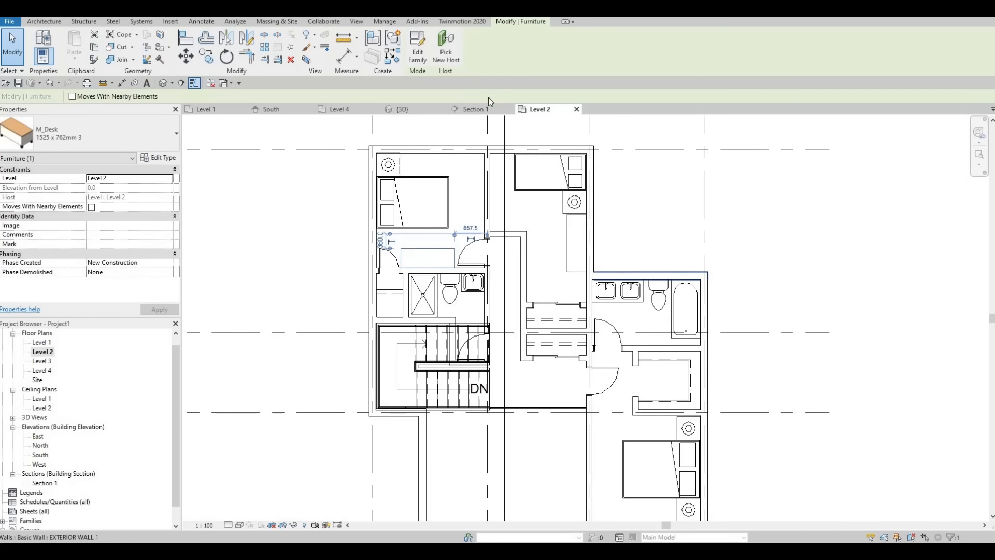
pyautogui.scroll(1, 542, 214)
pyautogui.moveTo(627, 368); pyautogui.dragTo(543, 202, button='middle')
pyautogui.scroll(1, 544, 203)
pyautogui.moveTo(544, 203); pyautogui.dragTo(552, 225, button='middle')
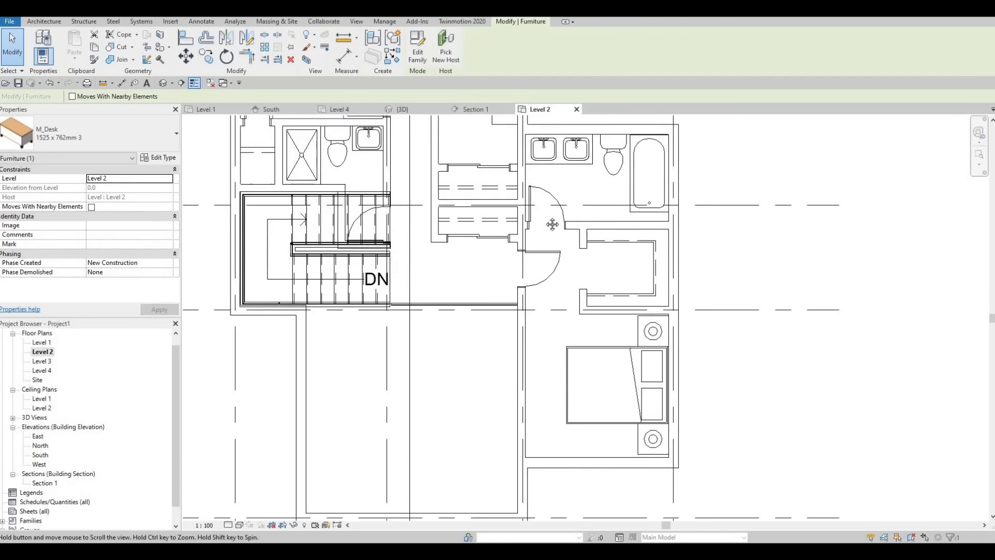
pyautogui.scroll(-3, 549, 221)
pyautogui.moveTo(519, 184); pyautogui.dragTo(533, 224, button='middle')
pyautogui.moveTo(511, 145); pyautogui.dragTo(529, 231, button='middle')
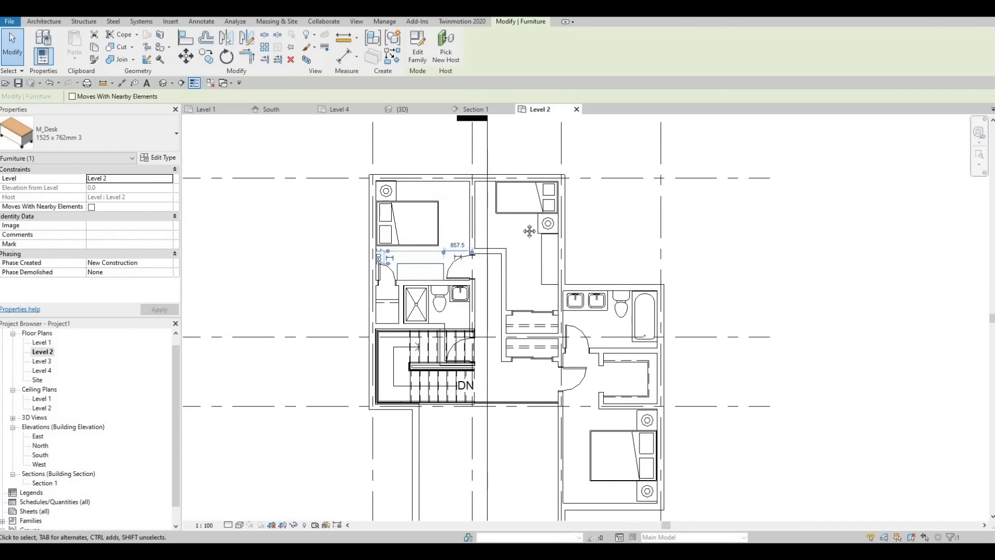
pyautogui.scroll(1, 520, 197)
pyautogui.moveTo(520, 177); pyautogui.dragTo(532, 212, button='middle')
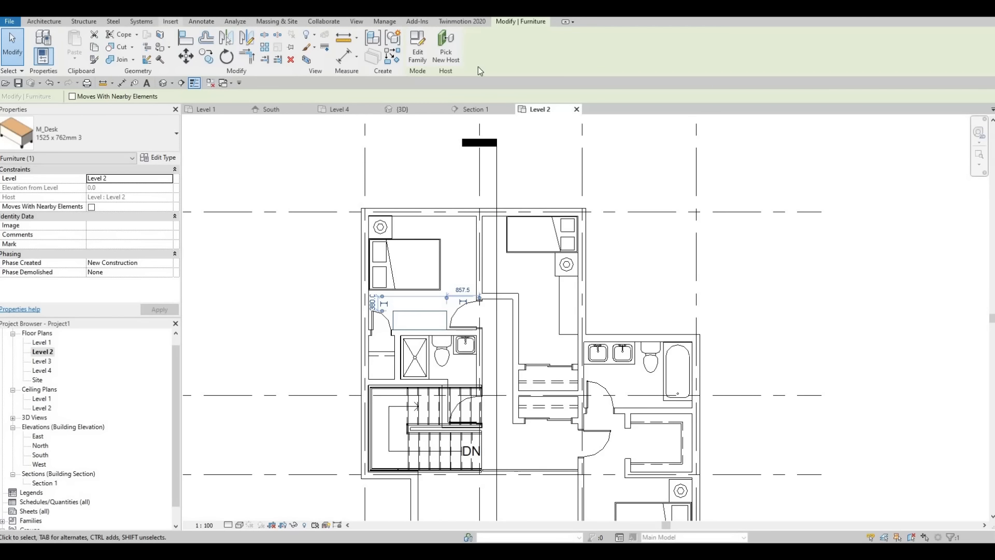
# Load the M_Chair-Executive family from the Seating folder of the Furniture library
pyautogui.click(425, 45)
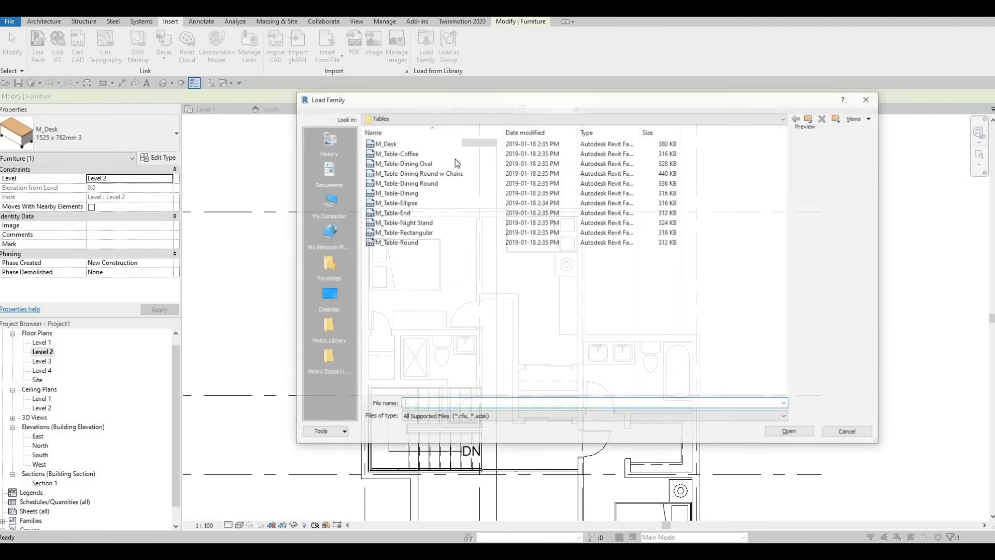
pyautogui.click(425, 117)
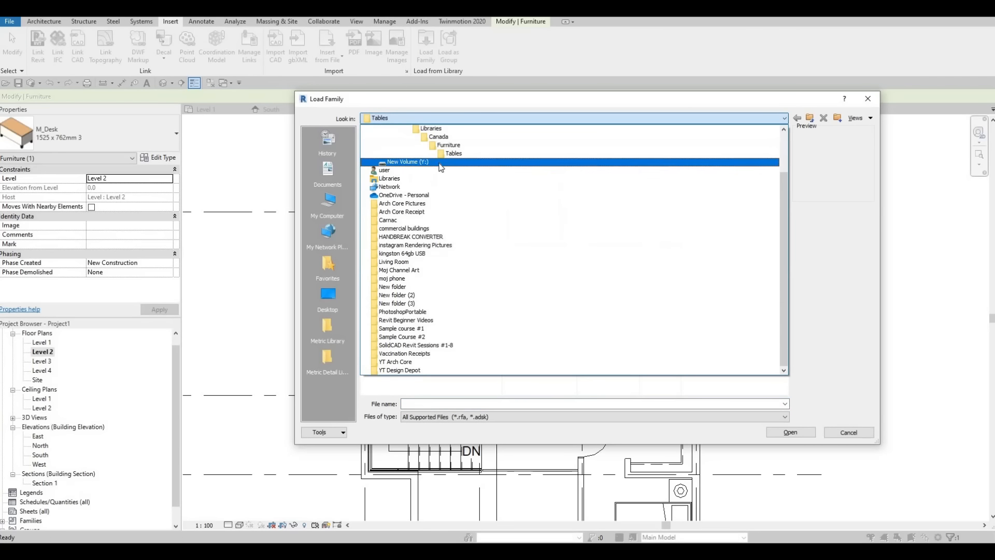
pyautogui.click(413, 171)
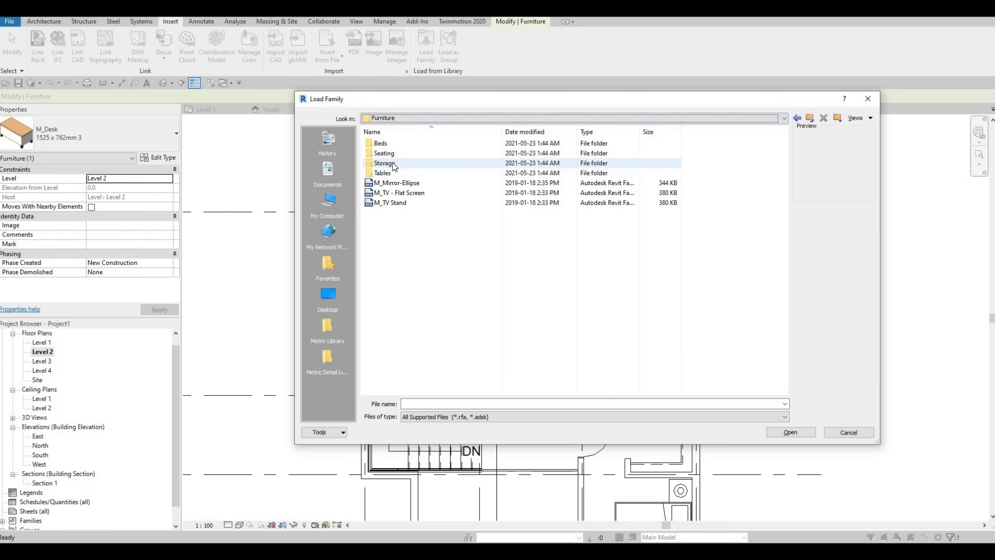
pyautogui.doubleClick(411, 154)
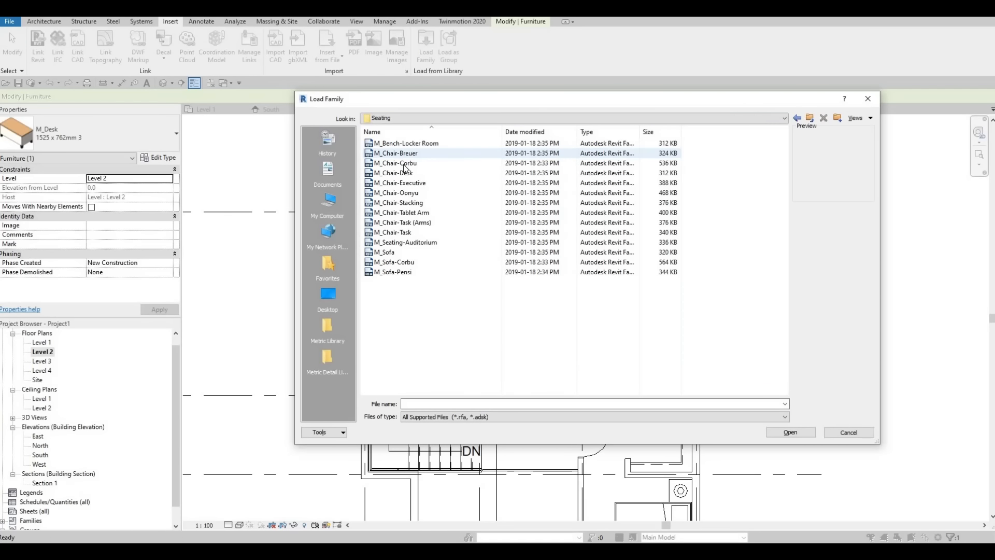
pyautogui.click(407, 164)
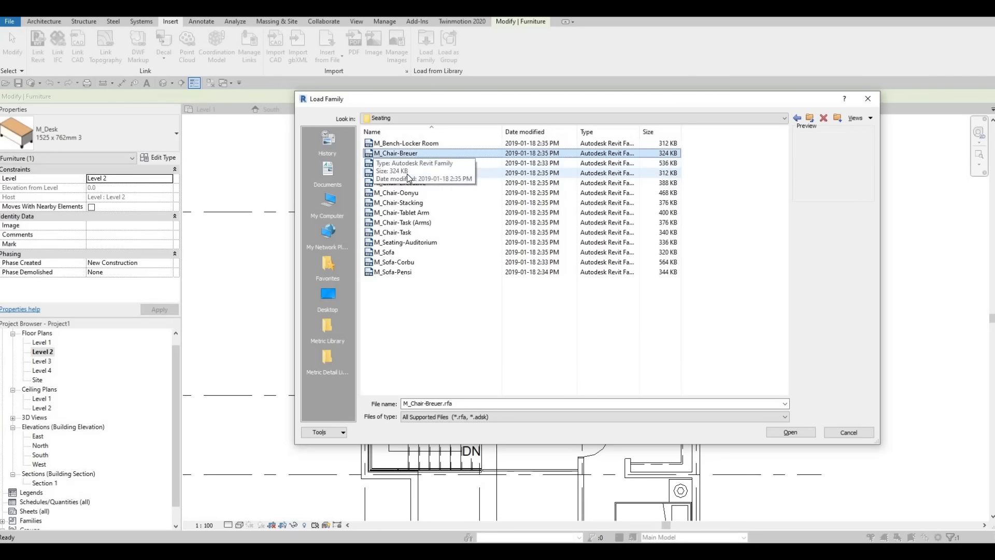
pyautogui.press('Up')
pyautogui.press('Up')
pyautogui.press('Down')
pyautogui.press('Down')
pyautogui.press('Down')
pyautogui.press('Down')
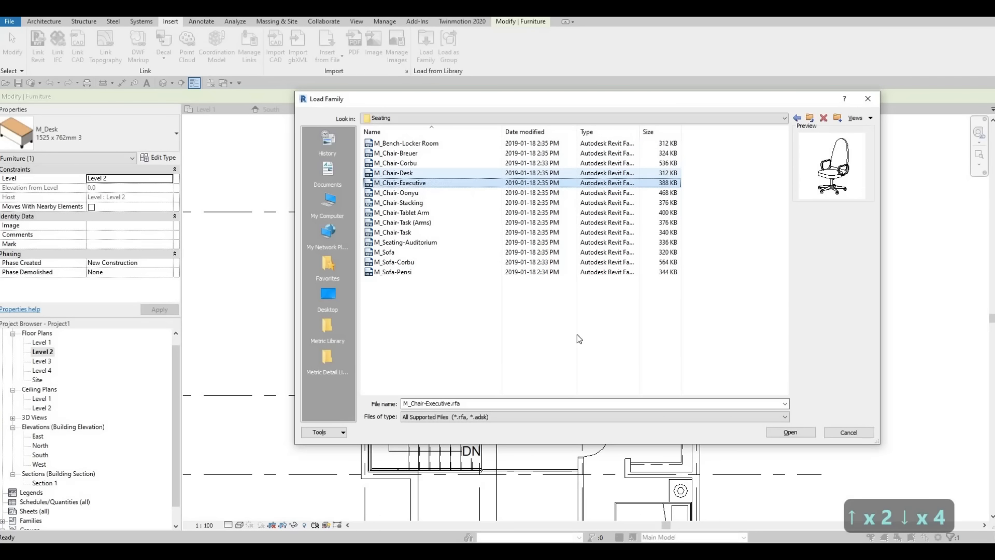
pyautogui.click(790, 432)
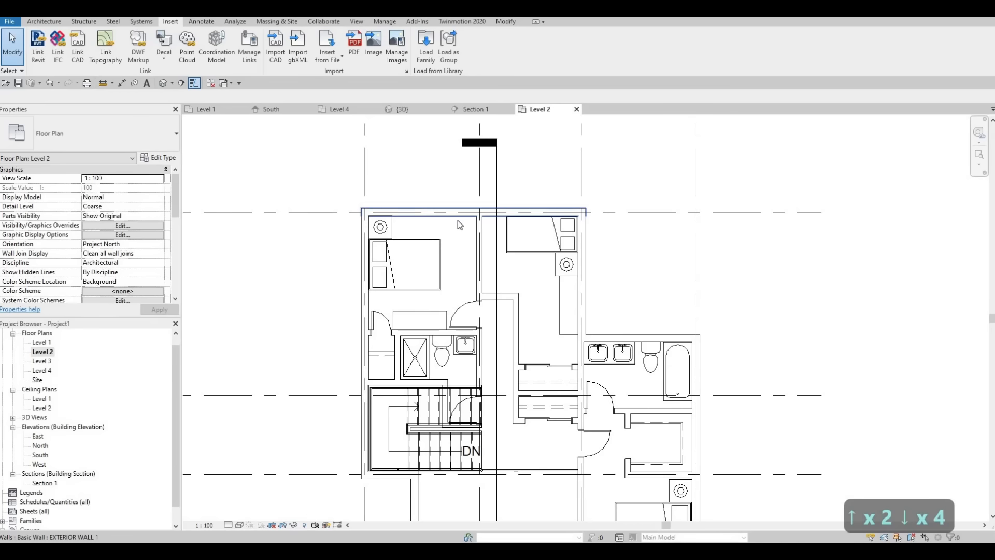
# Place an executive chair centred at the upper-left bedroom's desk and another, rotated to face it, at the neighbouring bedroom's desk
pyautogui.scroll(2, 440, 294)
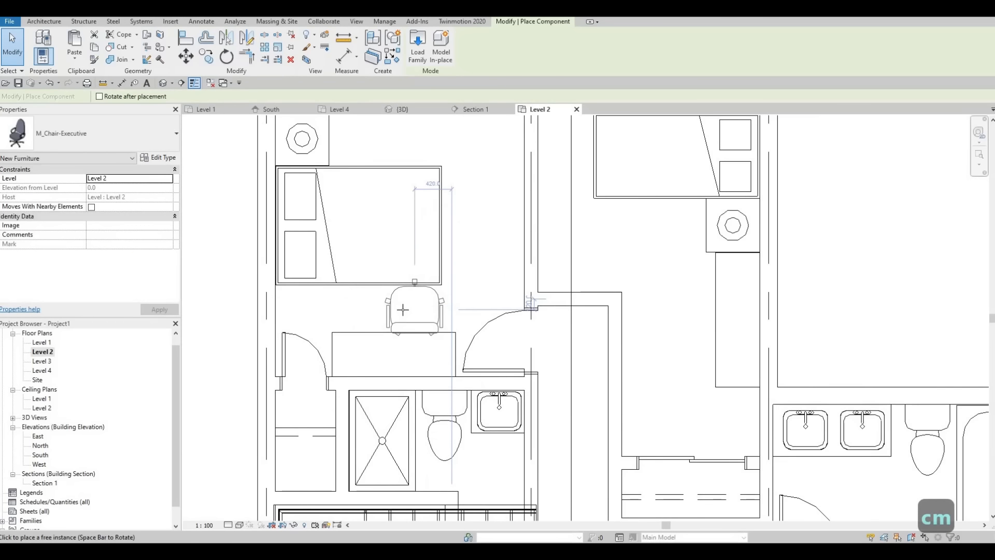
pyautogui.click(393, 334)
pyautogui.scroll(-2, 612, 277)
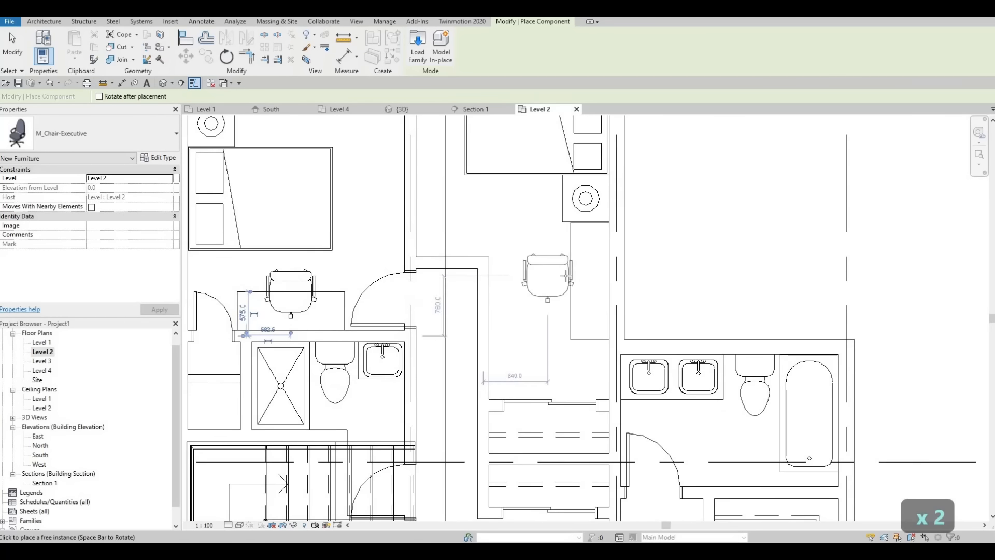
pyautogui.press('space')
pyautogui.click(595, 318)
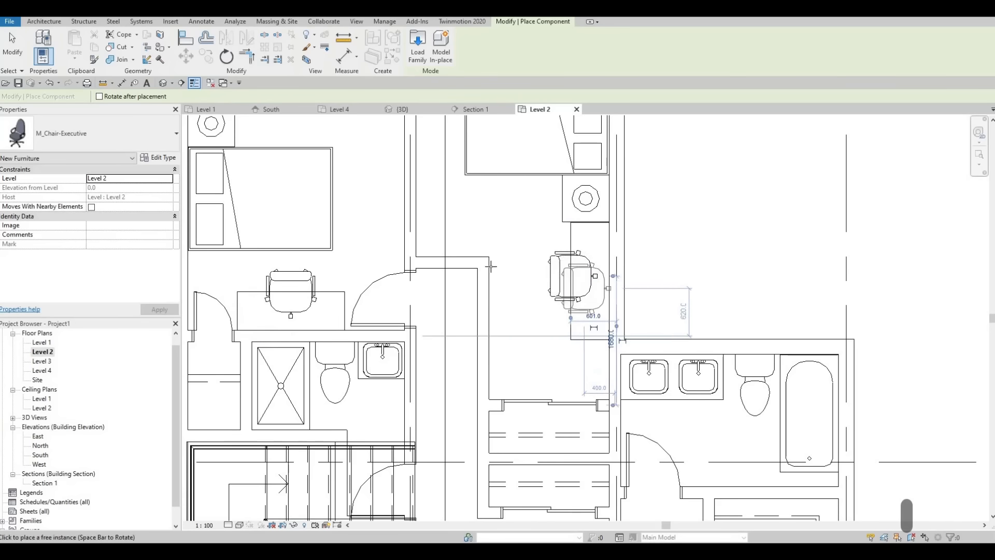
pyautogui.scroll(-2, 595, 310)
pyautogui.press('Escape')
pyautogui.press('Escape')
# Examine the furnished Level 2 bedrooms, bathrooms and closets around the stair
pyautogui.scroll(-5, 632, 243)
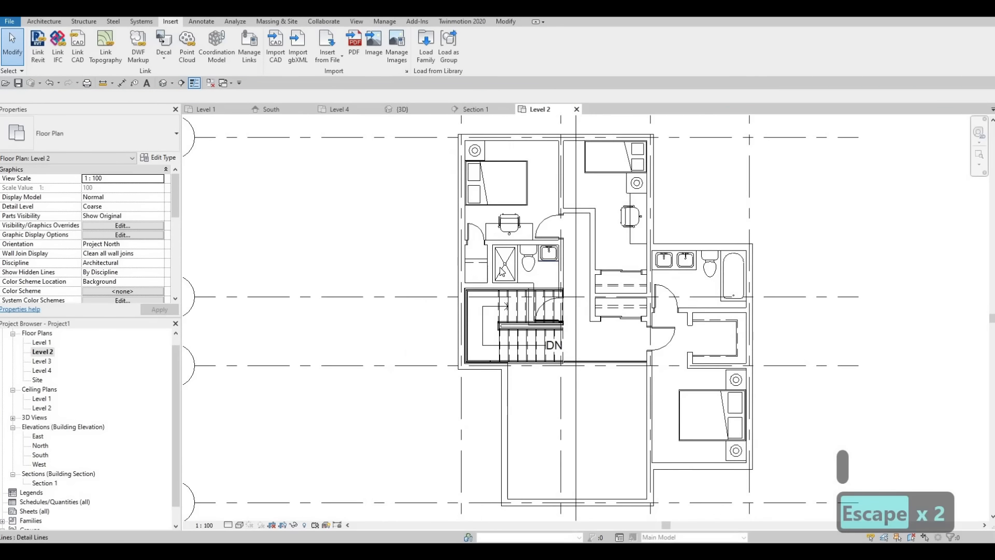
pyautogui.moveTo(631, 242); pyautogui.dragTo(491, 244, button='middle')
pyautogui.scroll(3, 459, 261)
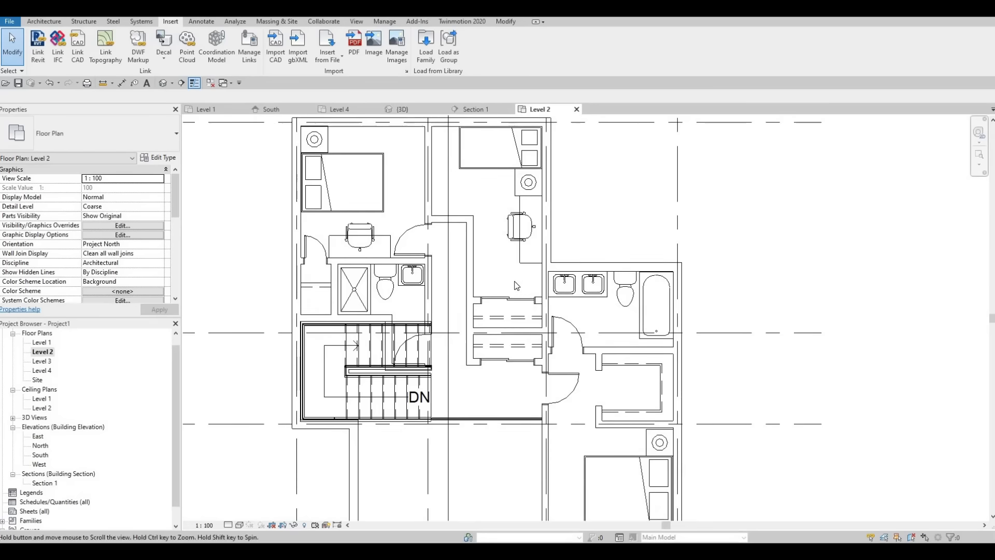
pyautogui.scroll(2, 510, 275)
pyautogui.scroll(-3, 499, 265)
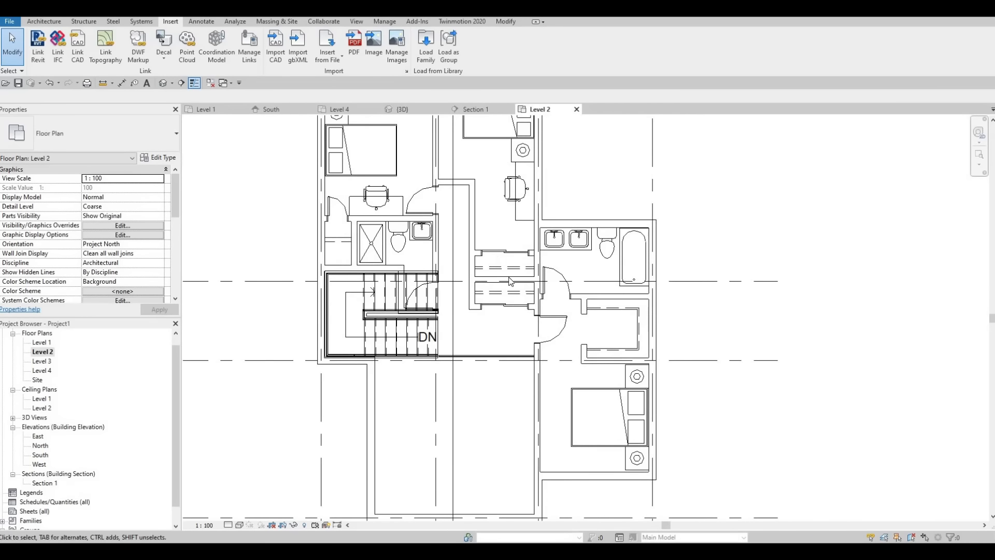
pyautogui.scroll(2, 542, 314)
pyautogui.moveTo(495, 277); pyautogui.dragTo(464, 296, button='middle')
pyautogui.scroll(-1, 504, 303)
pyautogui.scroll(1, 346, 275)
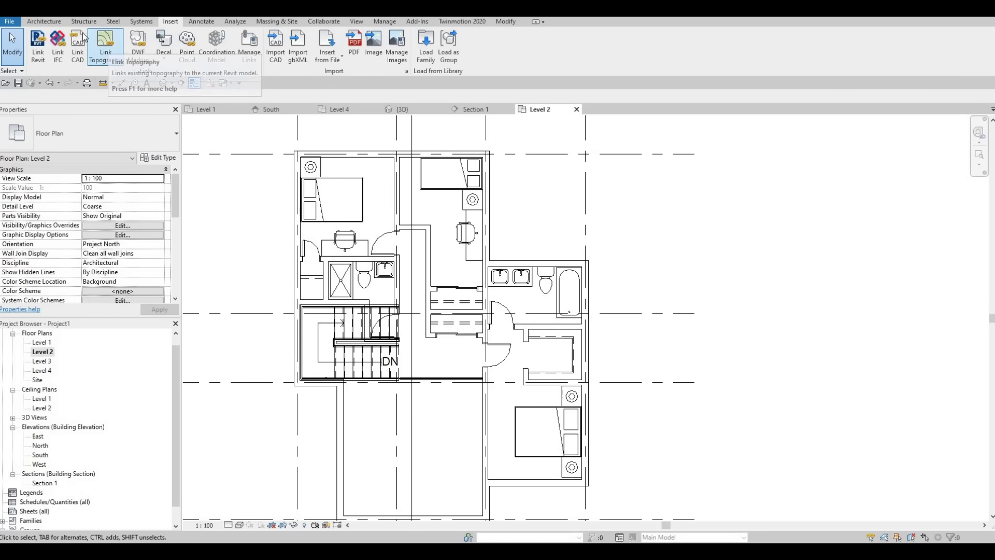
# Start a floor on Level 2 and duplicate the FLOOR 1 type as FLOOR 2
pyautogui.click(44, 21)
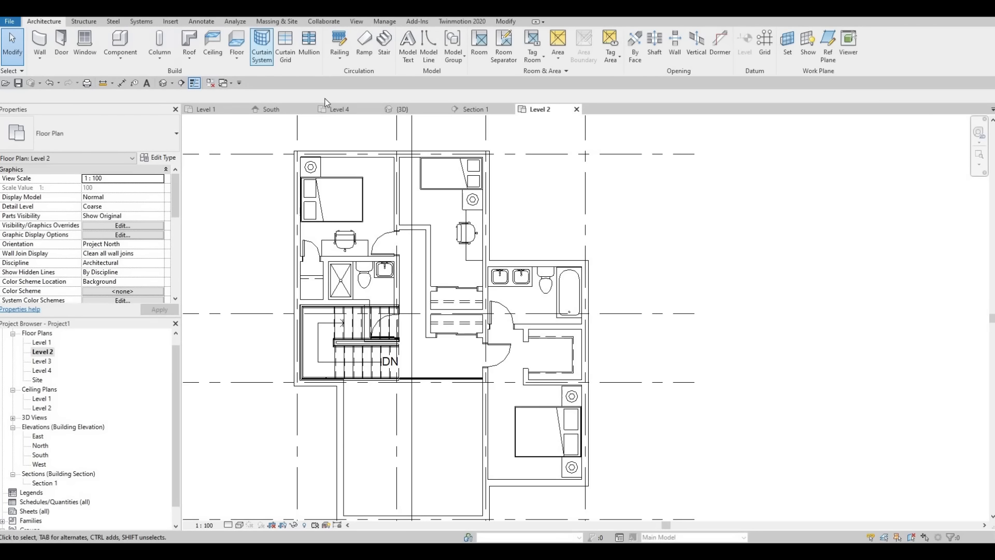
pyautogui.click(158, 157)
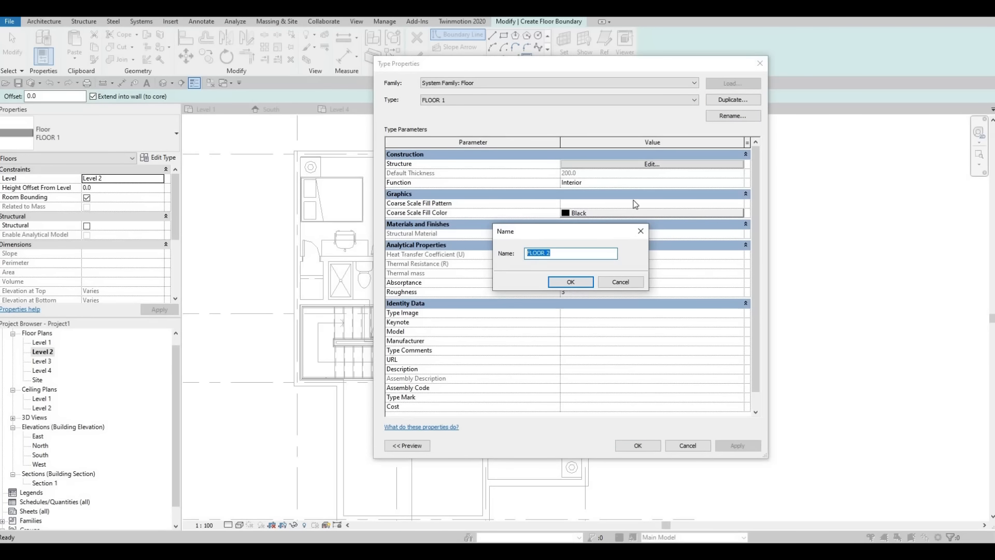
pyautogui.click(568, 282)
# Set the FLOOR 2 structure layer's material to Glue-Laminated Timber from the AEC Materials wood library and accept the type
pyautogui.click(631, 165)
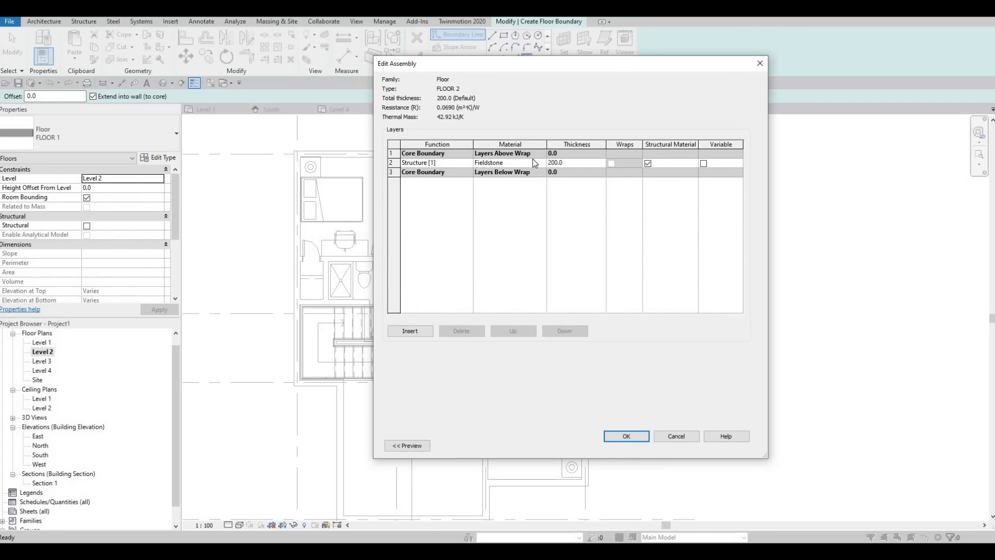
pyautogui.click(542, 164)
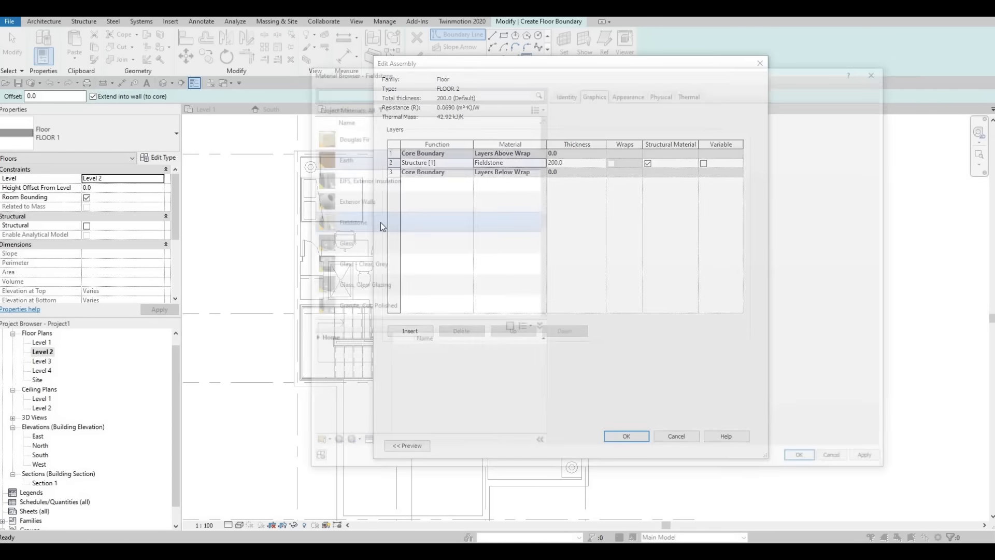
pyautogui.click(310, 340)
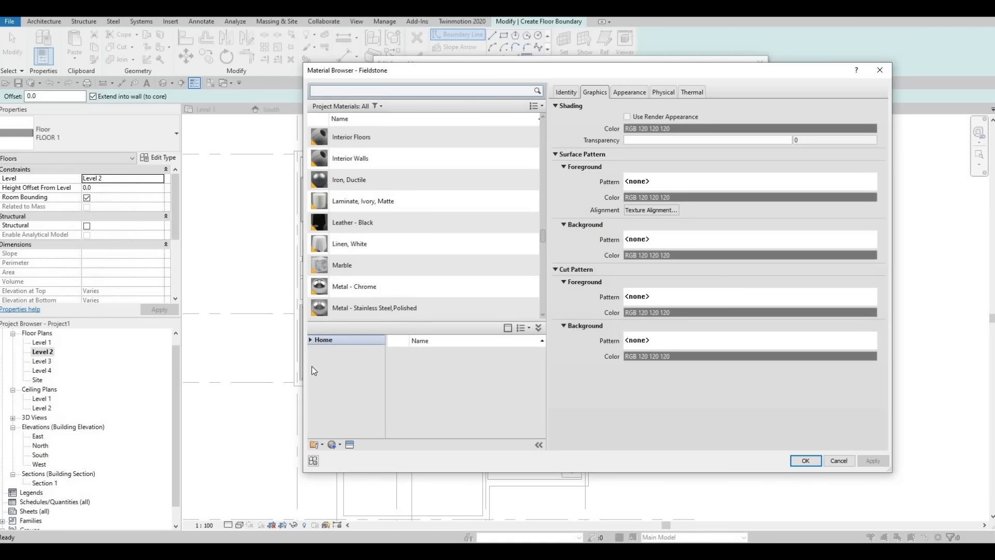
pyautogui.scroll(-2, 344, 416)
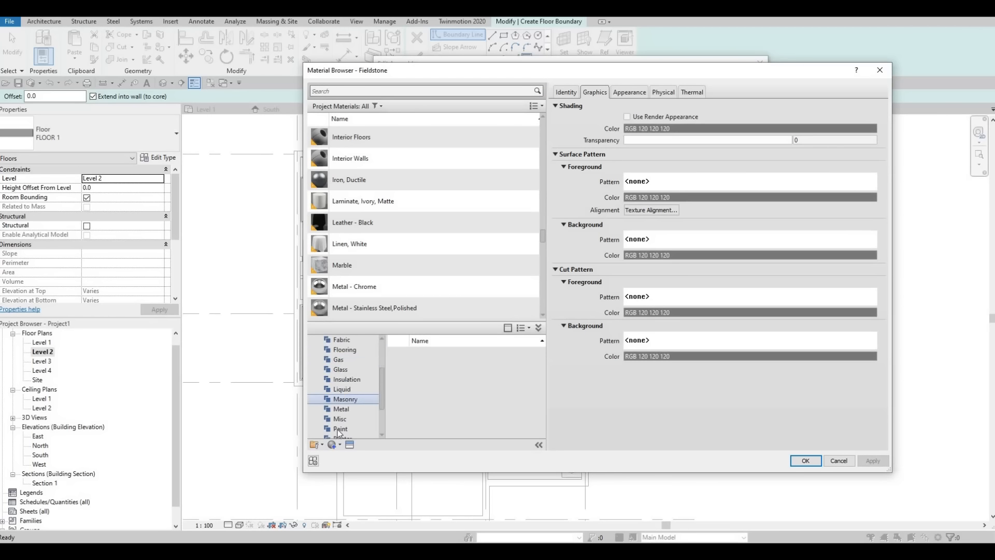
pyautogui.click(377, 427)
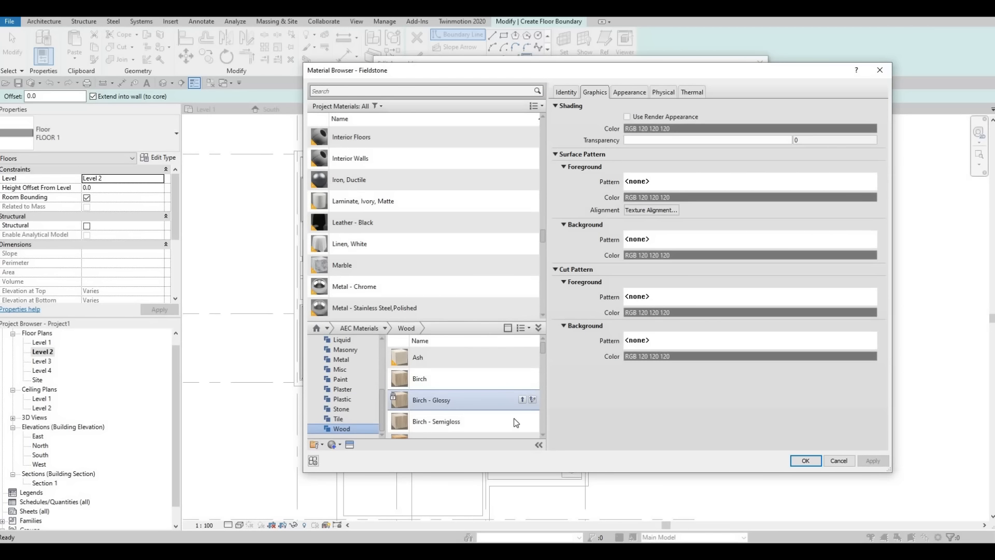
pyautogui.scroll(-1, 512, 417)
pyautogui.scroll(-1, 511, 418)
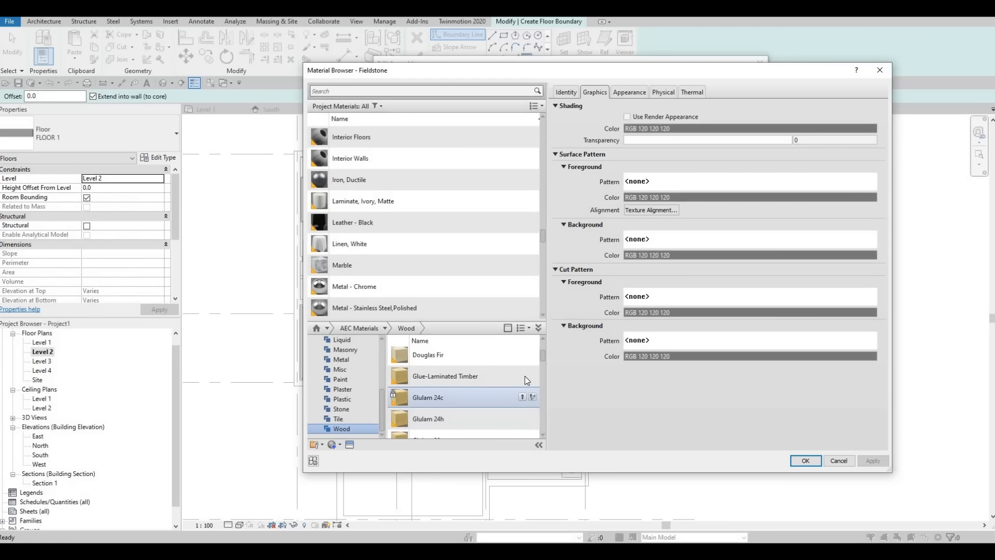
pyautogui.click(868, 461)
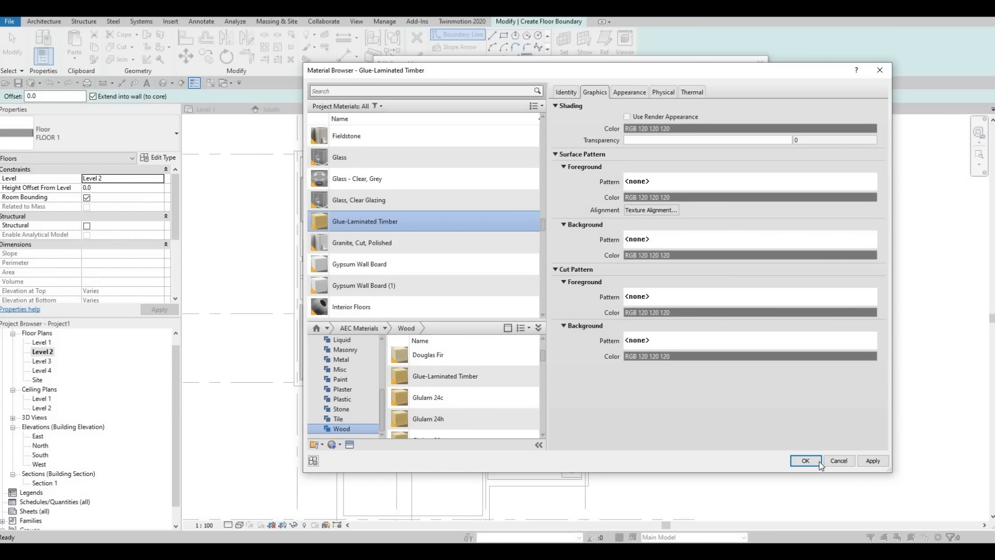
pyautogui.press('Return')
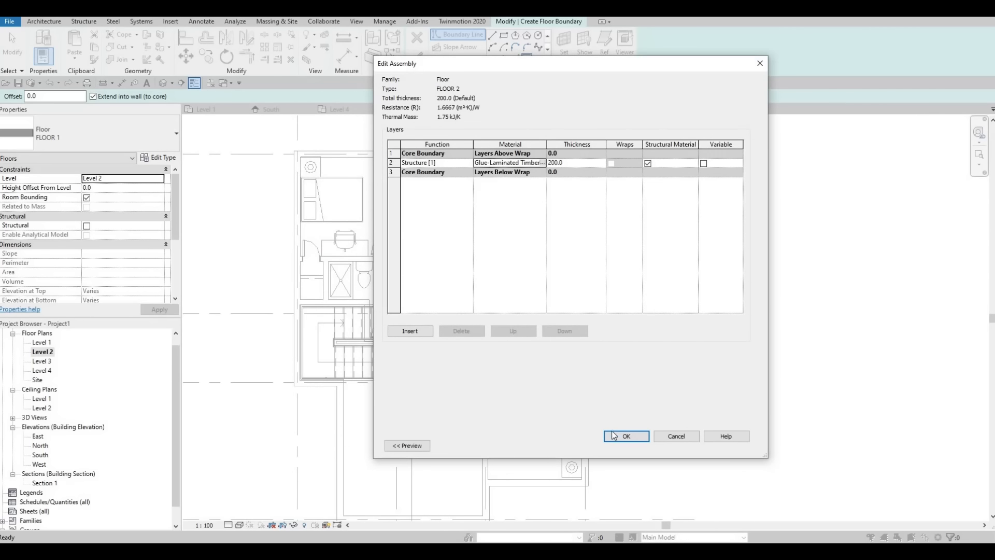
pyautogui.press('Return')
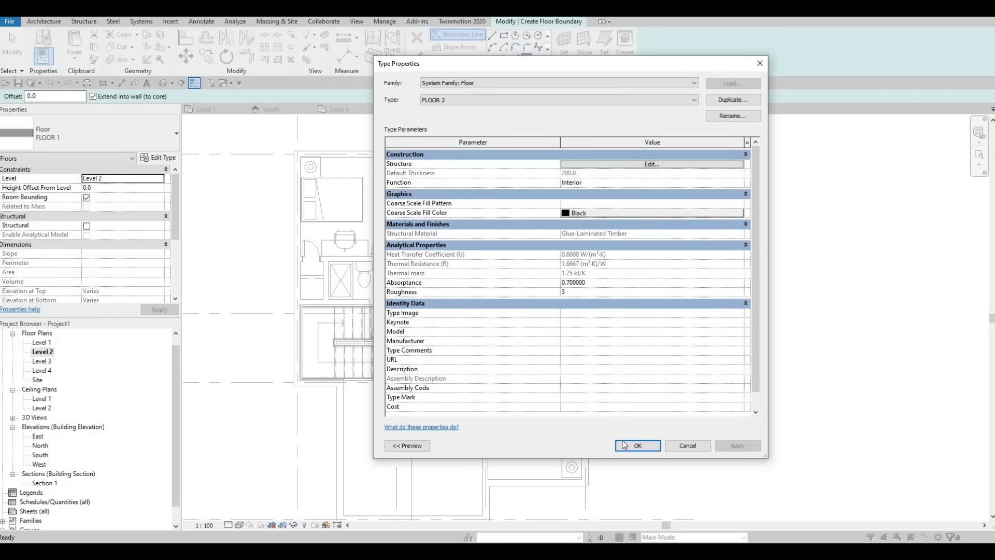
pyautogui.press('Return')
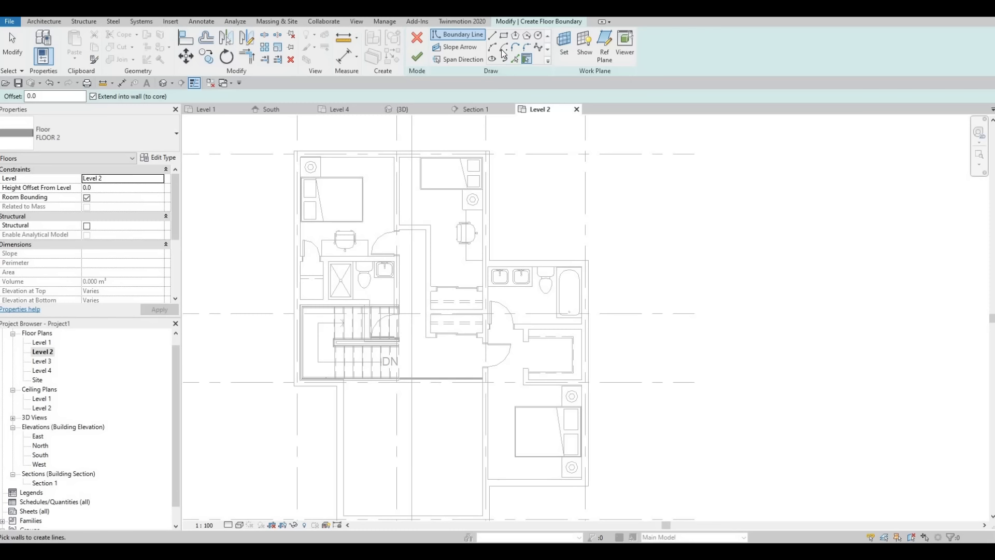
# Pick floor boundary lines along the inner faces of the upper bedrooms' top exterior wall and the upper-left bedroom's left exterior wall
pyautogui.click(514, 59)
pyautogui.scroll(2, 347, 162)
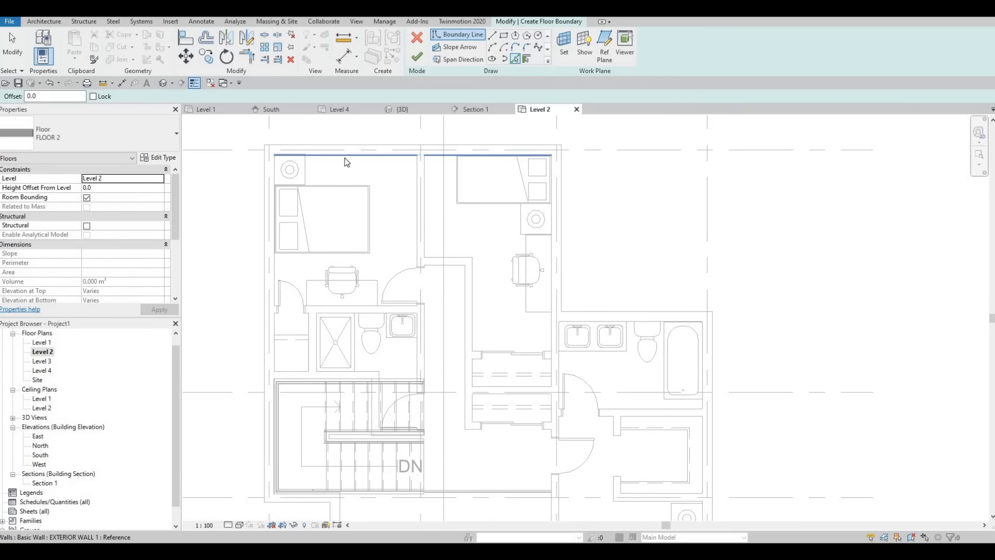
pyautogui.click(347, 162)
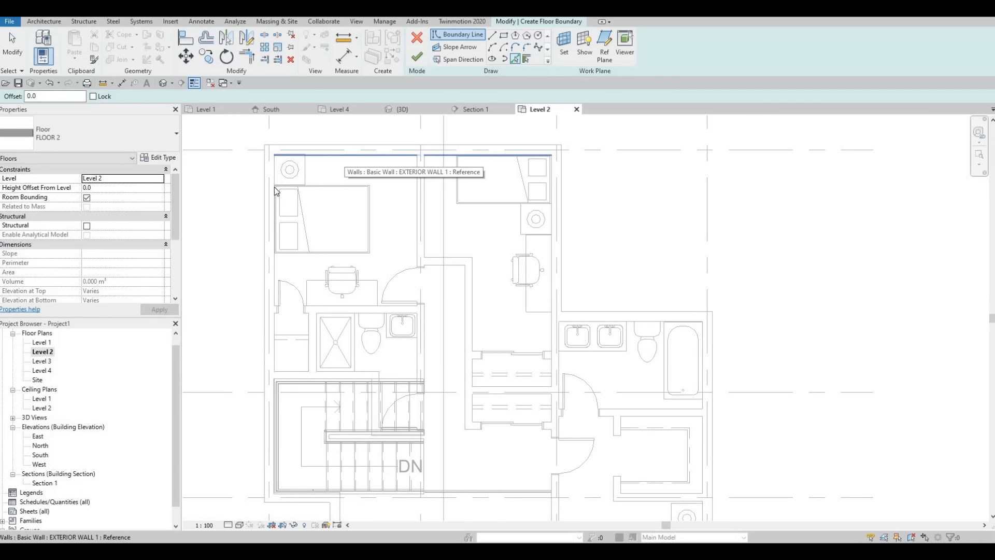
pyautogui.click(274, 262)
# Continue the floor boundary along the bathroom wall above the stair and down the short wall beside the bathroom door swing
pyautogui.scroll(3, 290, 306)
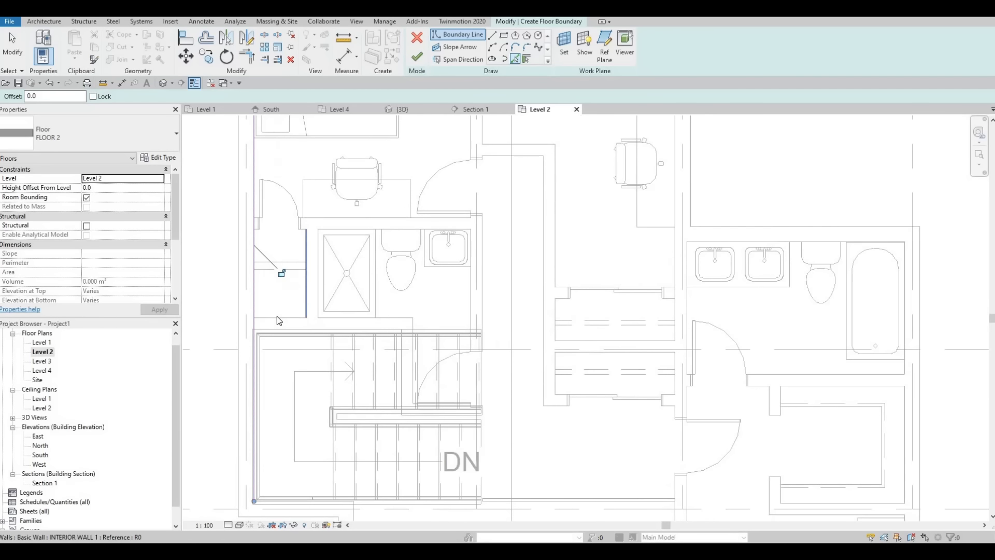
pyautogui.click(414, 318)
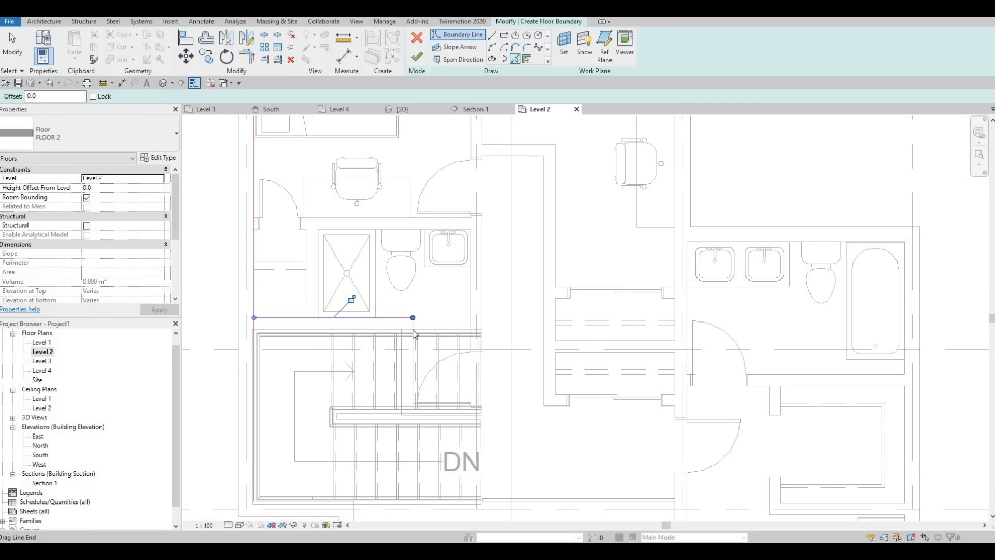
pyautogui.scroll(3, 414, 335)
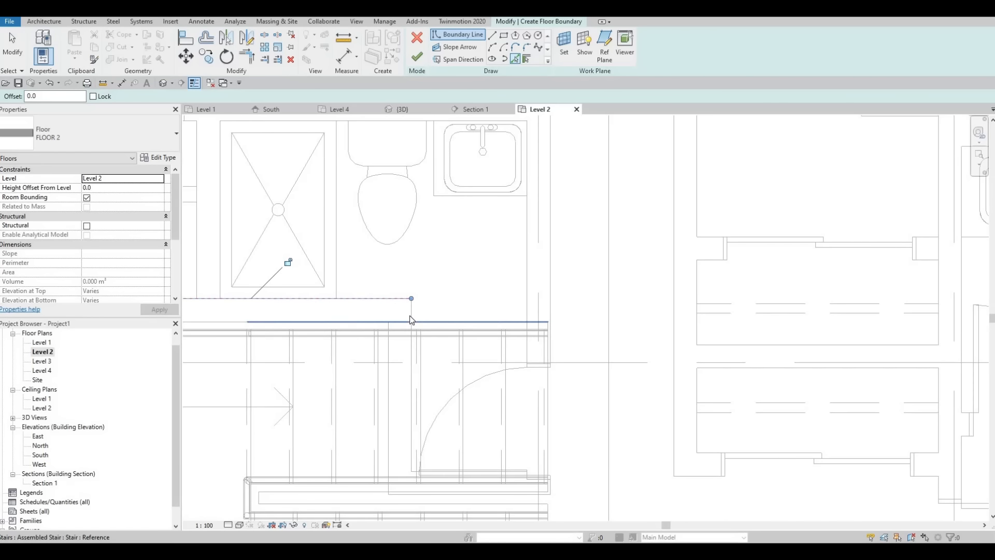
pyautogui.scroll(-2, 432, 244)
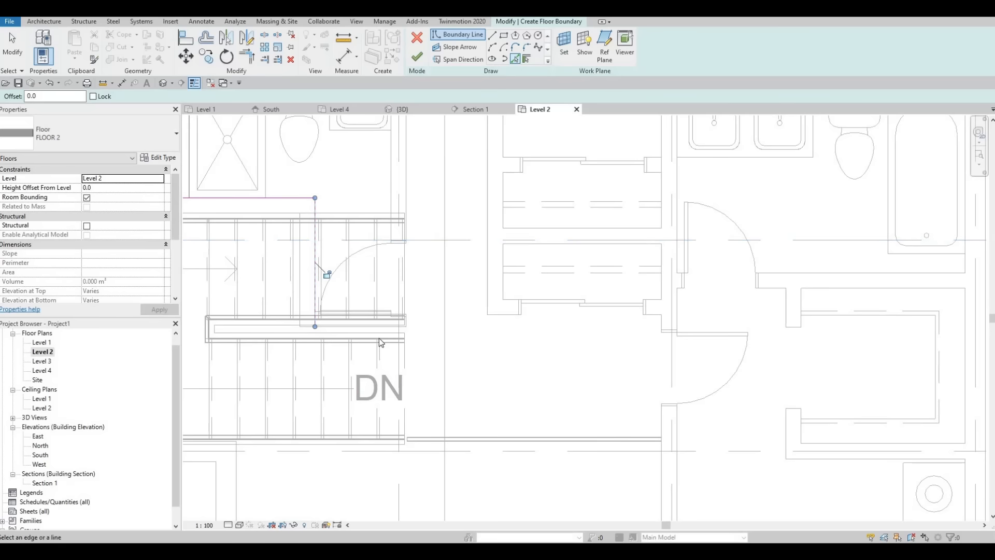
# Pick a floor boundary line along the horizontal grid line just below the lower stair run
pyautogui.scroll(3, 344, 355)
pyautogui.moveTo(315, 329); pyautogui.dragTo(328, 357, button='middle')
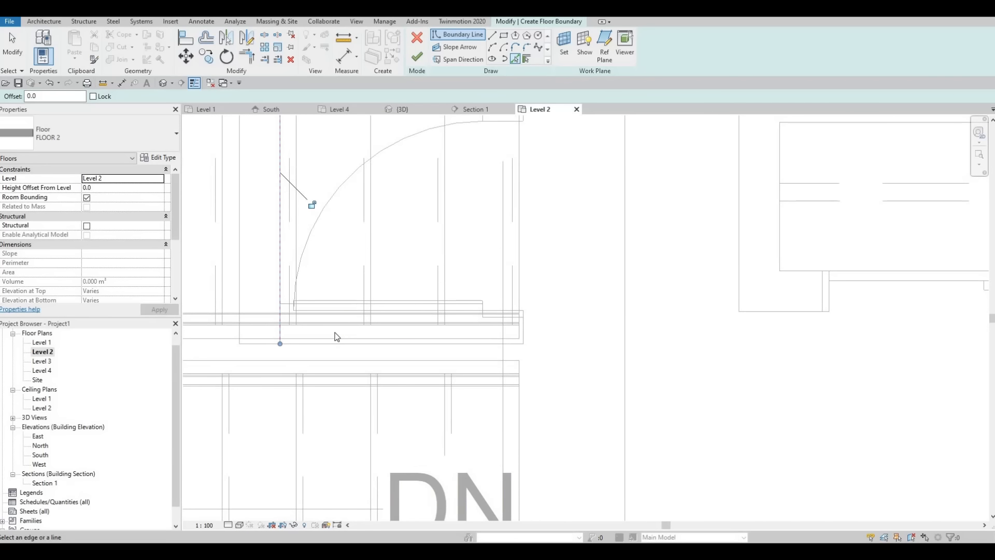
pyautogui.scroll(2, 322, 322)
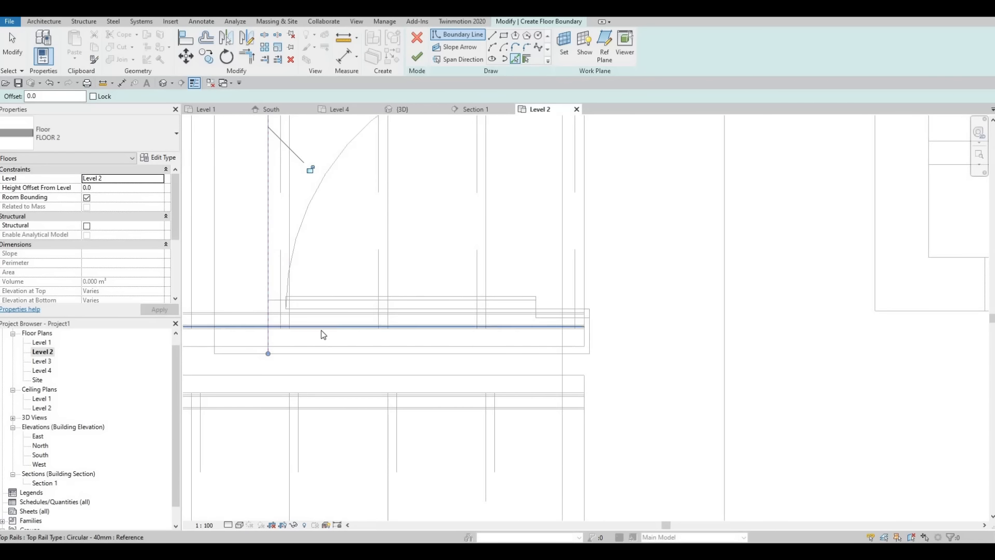
pyautogui.scroll(2, 321, 328)
pyautogui.scroll(-4, 390, 327)
pyautogui.scroll(3, 337, 321)
pyautogui.scroll(-1, 388, 326)
pyautogui.moveTo(656, 308); pyautogui.dragTo(892, 301, button='middle')
pyautogui.scroll(-2, 892, 302)
pyautogui.moveTo(558, 313); pyautogui.dragTo(508, 326, button='middle')
pyautogui.moveTo(611, 331); pyautogui.dragTo(520, 325, button='middle')
pyautogui.scroll(-3, 523, 326)
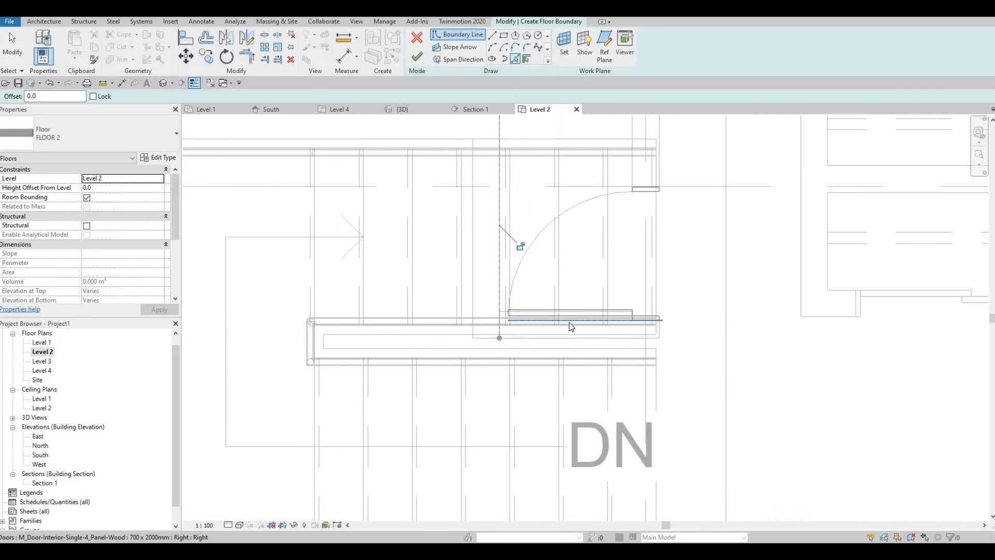
pyautogui.scroll(4, 568, 317)
pyautogui.moveTo(602, 301); pyautogui.dragTo(533, 297, button='middle')
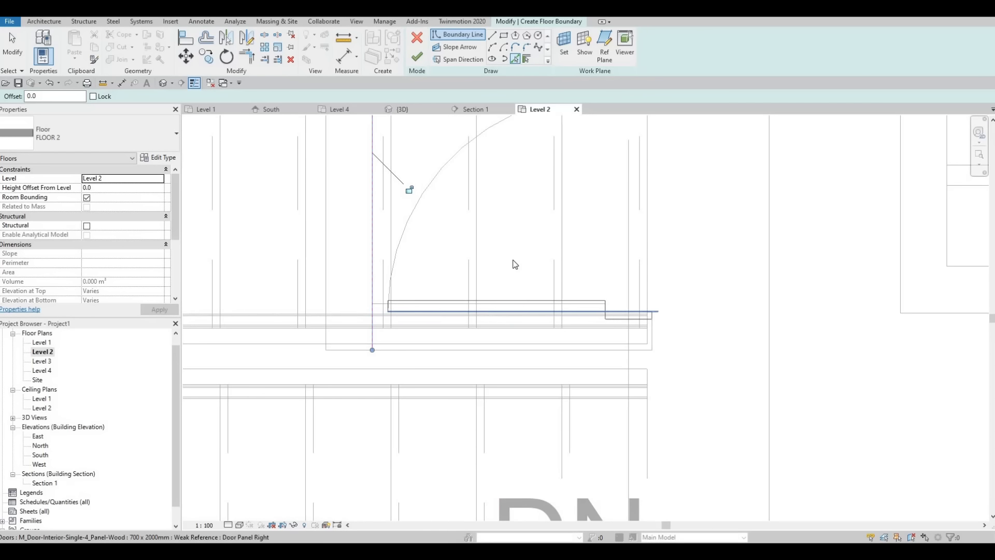
pyautogui.moveTo(387, 332); pyautogui.dragTo(501, 266, button='middle')
pyautogui.scroll(1, 503, 259)
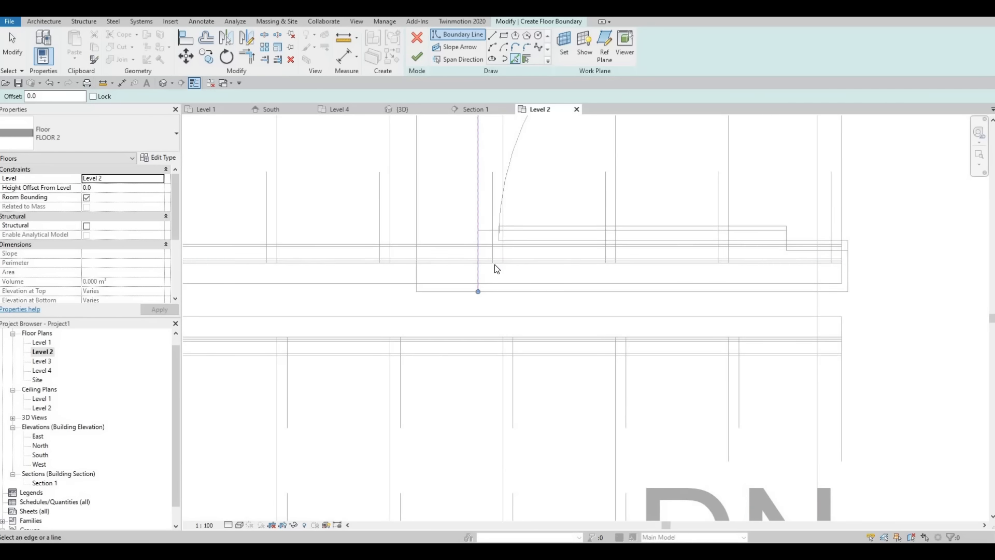
pyautogui.scroll(-6, 611, 275)
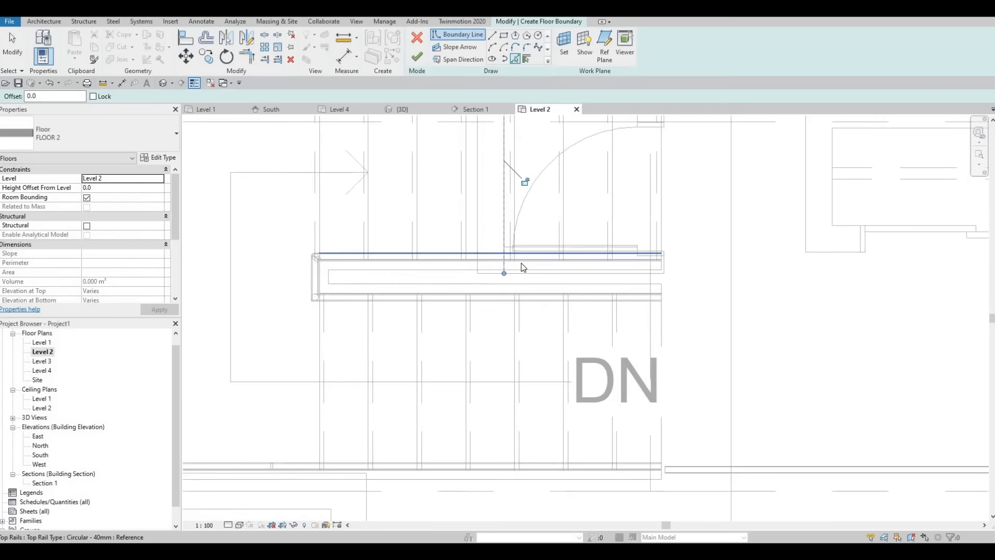
pyautogui.scroll(-1, 596, 324)
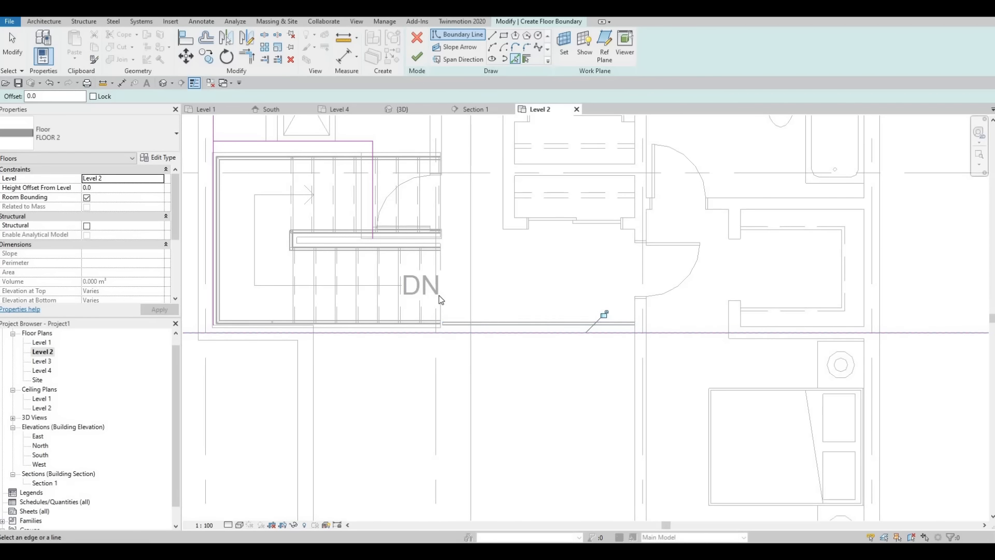
# Pick floor boundary lines along the lower stair run's top riser edge and the landing edge between the two runs
pyautogui.scroll(2, 444, 313)
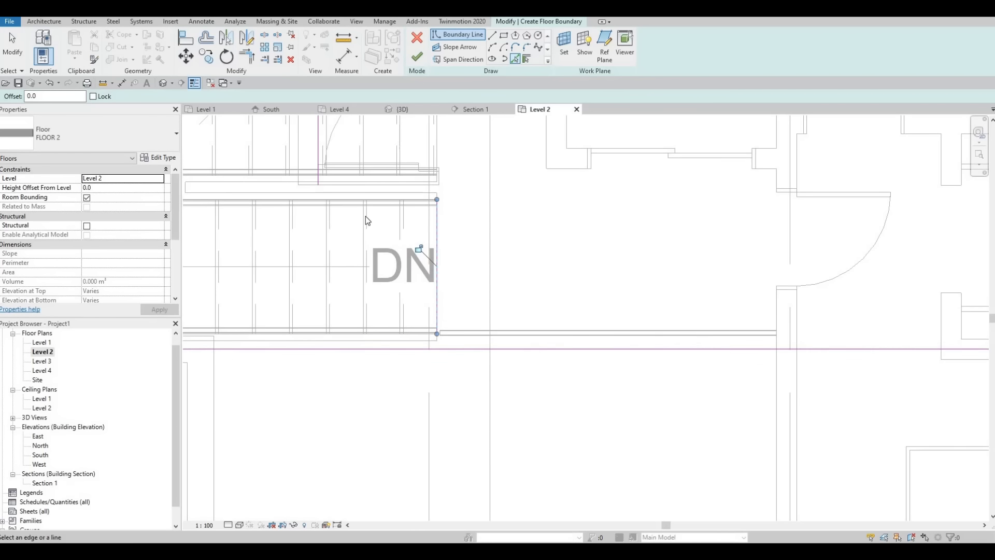
pyautogui.scroll(2, 391, 246)
pyautogui.scroll(1, 392, 254)
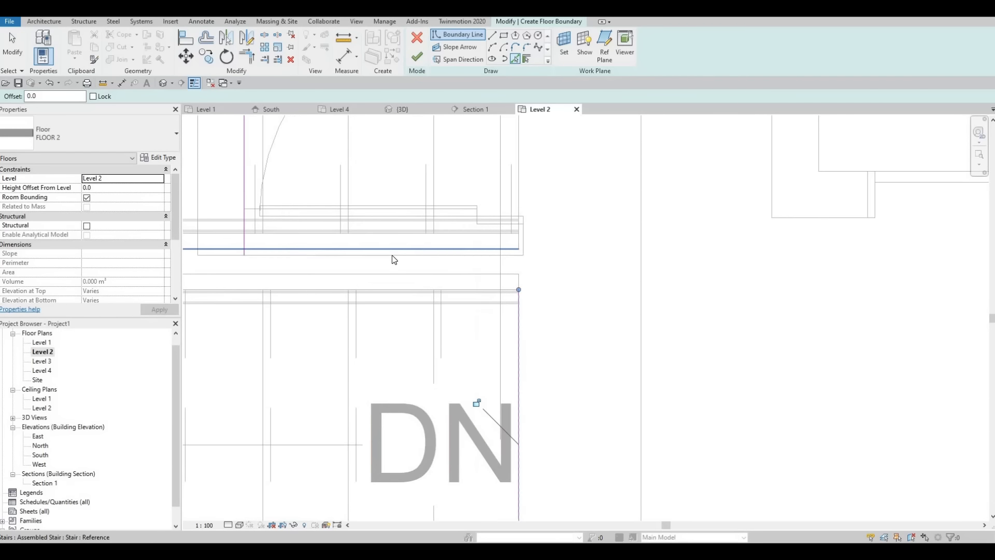
pyautogui.click(492, 260)
pyautogui.scroll(-1, 536, 234)
pyautogui.scroll(-2, 570, 240)
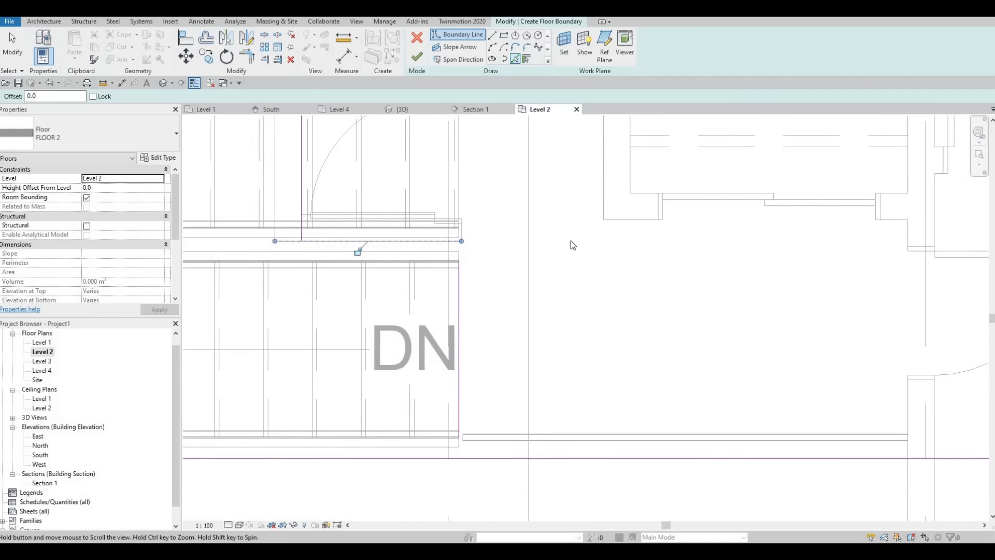
pyautogui.scroll(-2, 353, 217)
pyautogui.scroll(4, 353, 216)
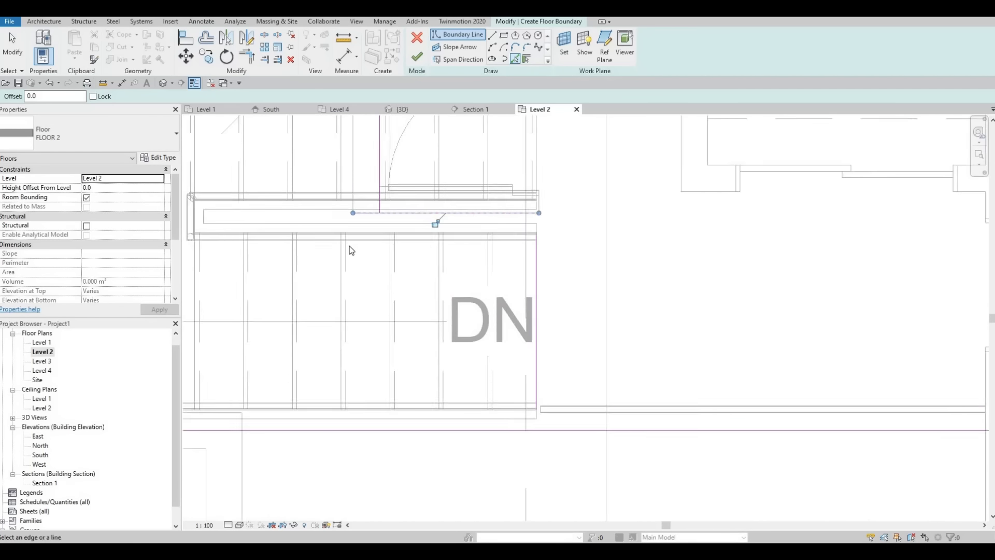
# Pick floor boundary lines along the left, bottom and right walls of the lower-right bedroom
pyautogui.scroll(-2, 413, 258)
pyautogui.scroll(-3, 415, 282)
pyautogui.moveTo(504, 275); pyautogui.dragTo(305, 257, button='middle')
pyautogui.scroll(-2, 440, 315)
pyautogui.moveTo(440, 315); pyautogui.dragTo(428, 272, button='middle')
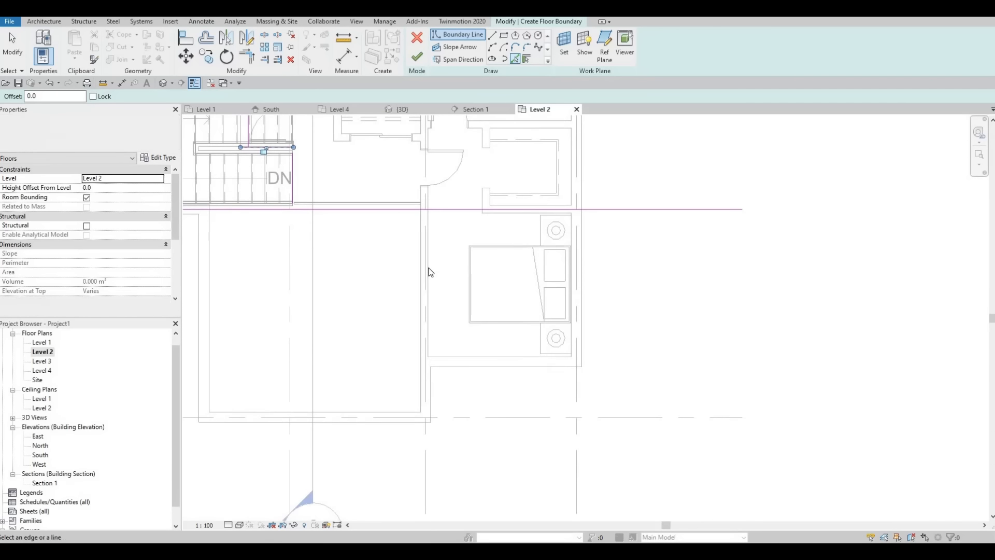
pyautogui.click(427, 274)
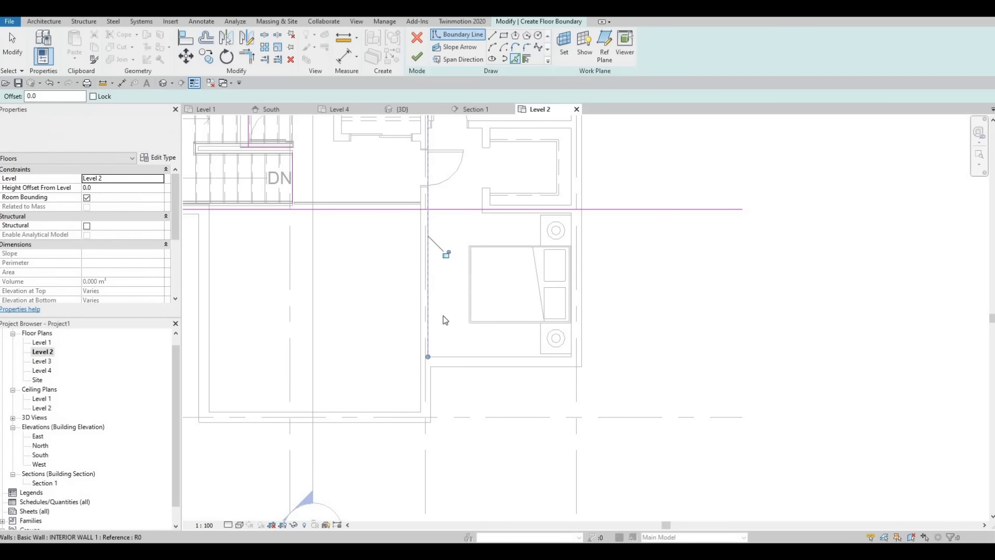
pyautogui.click(461, 356)
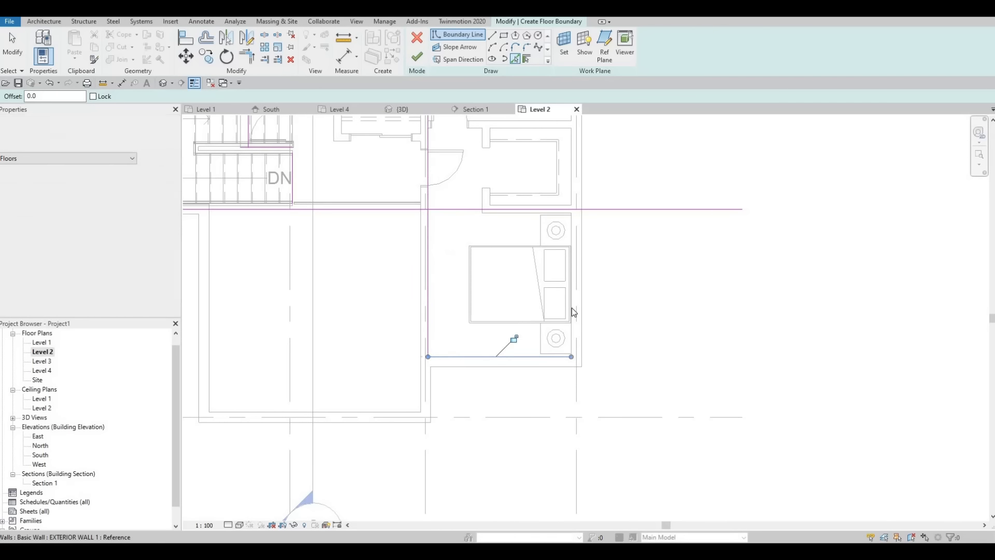
pyautogui.click(574, 177)
pyautogui.scroll(-3, 537, 286)
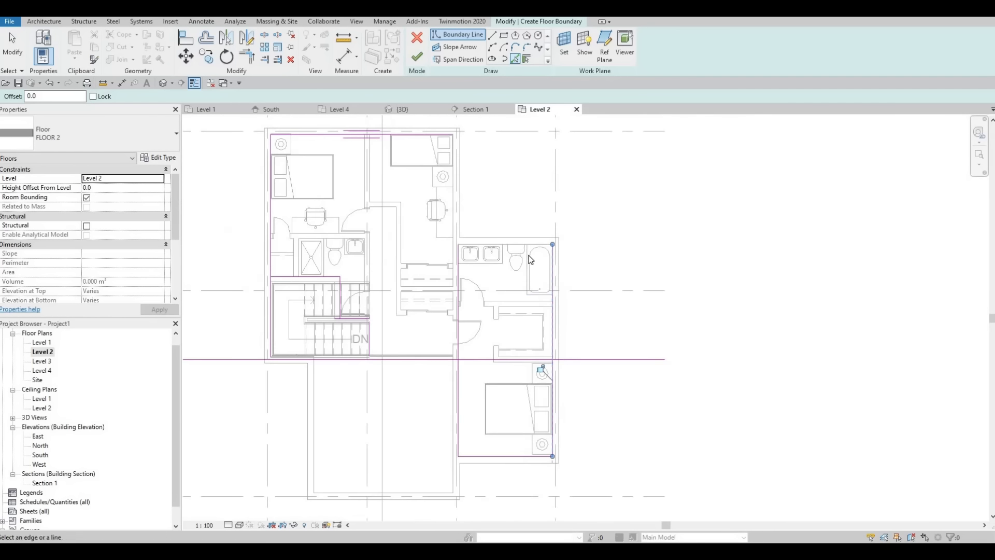
# Pick floor boundary lines along the right bathroom's top wall and the upper-right bedroom's right wall, then end line picking
pyautogui.scroll(3, 509, 258)
pyautogui.click(427, 252)
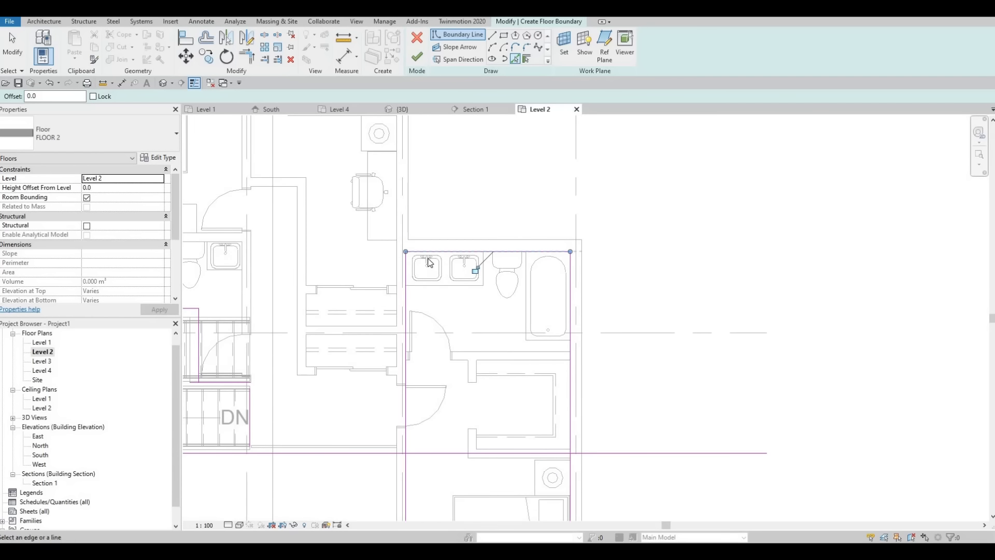
pyautogui.moveTo(395, 166); pyautogui.dragTo(433, 259, button='middle')
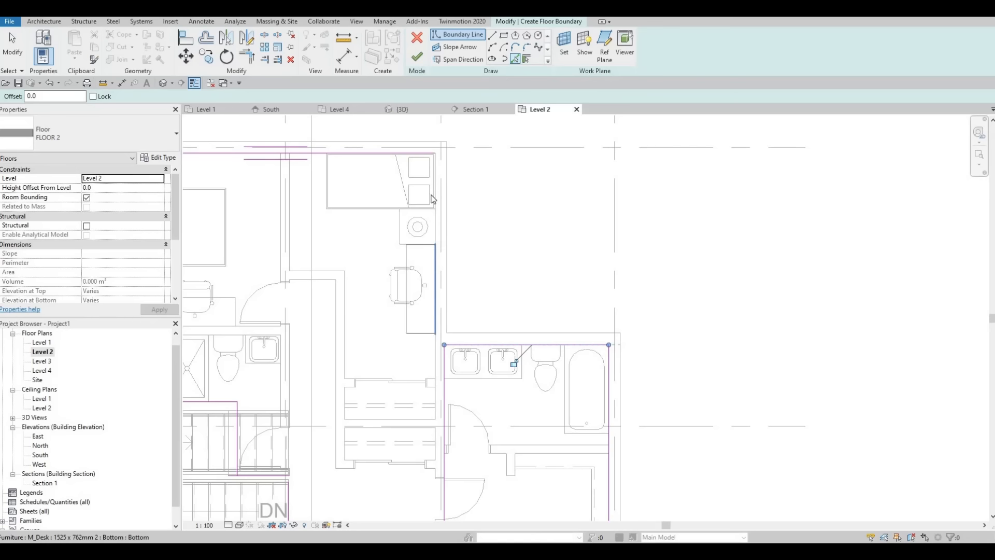
pyautogui.scroll(2, 434, 187)
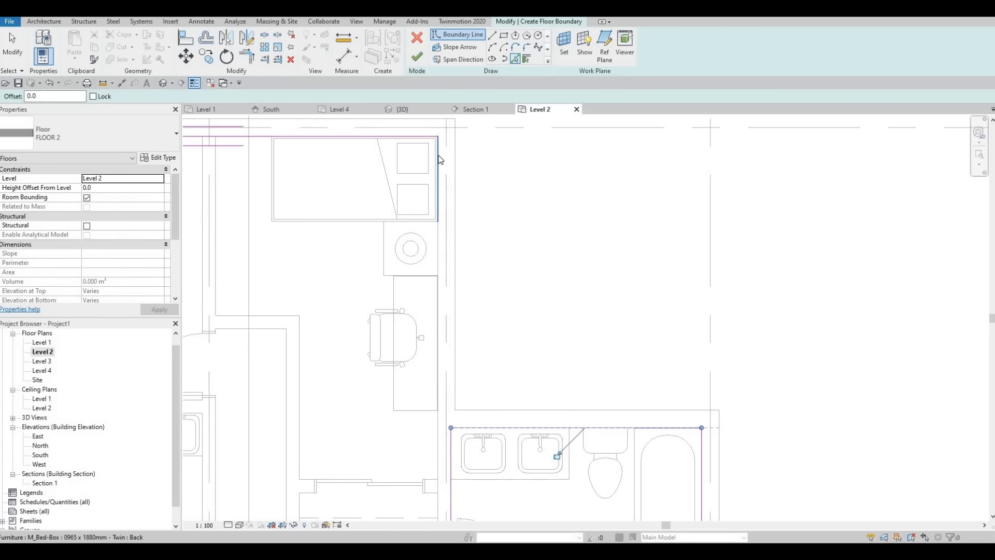
pyautogui.scroll(2, 439, 147)
pyautogui.click(433, 239)
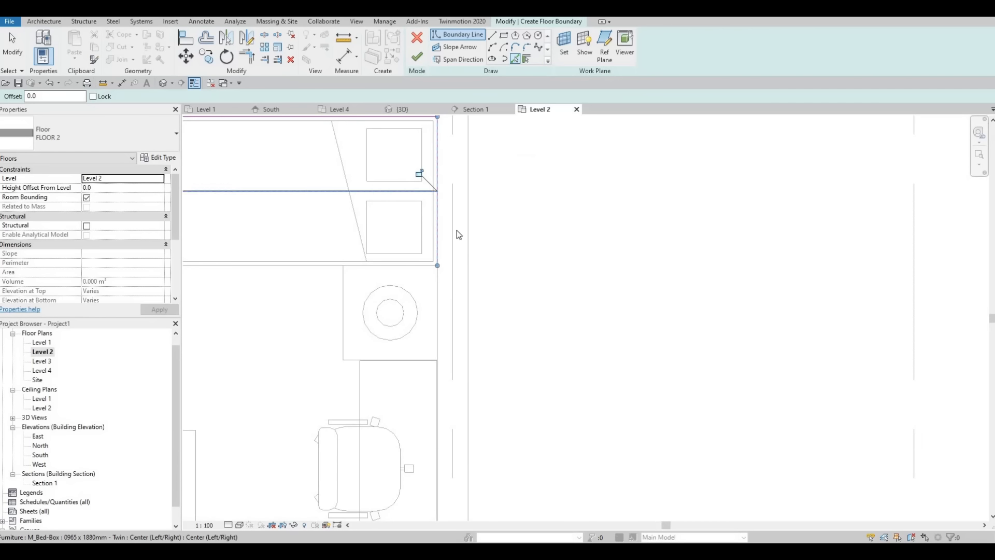
pyautogui.scroll(-2, 457, 231)
pyautogui.press('Escape')
pyautogui.scroll(-4, 461, 233)
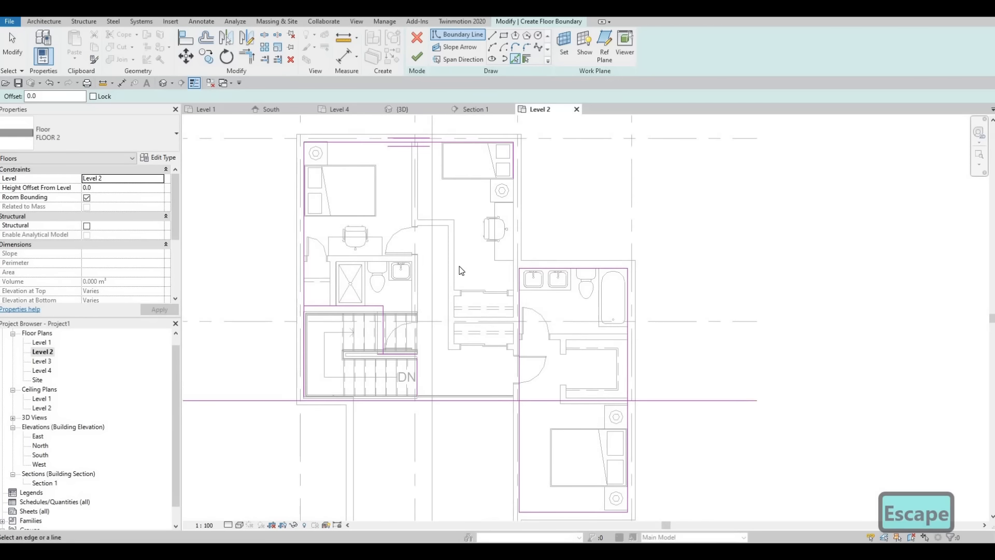
# Trim the boundary into corners from the left exterior wall along the bathroom wall and short wall to the stair landing edge
pyautogui.press('t')
pyautogui.press('r')
pyautogui.scroll(4, 332, 290)
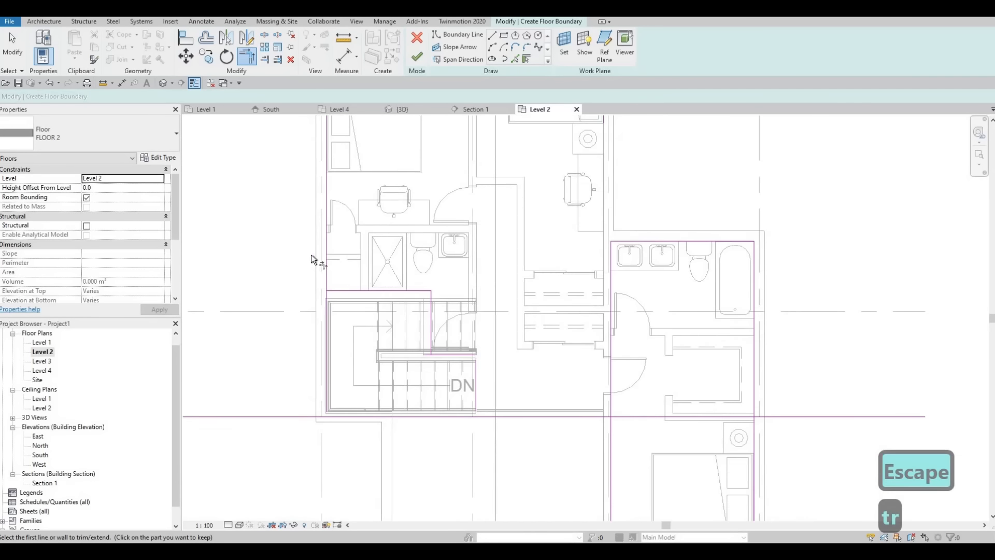
pyautogui.click(320, 274)
pyautogui.click(322, 278)
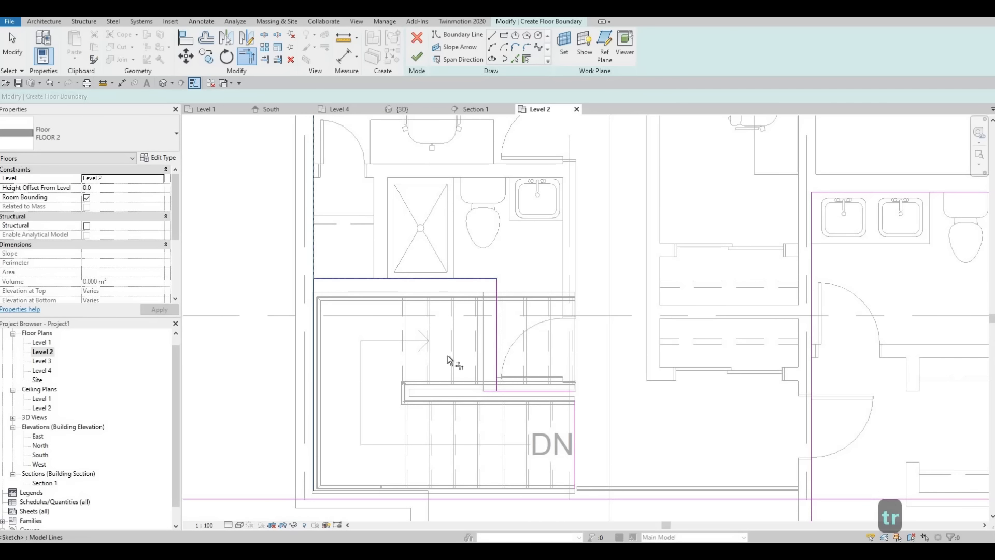
pyautogui.scroll(2, 481, 310)
pyautogui.click(478, 313)
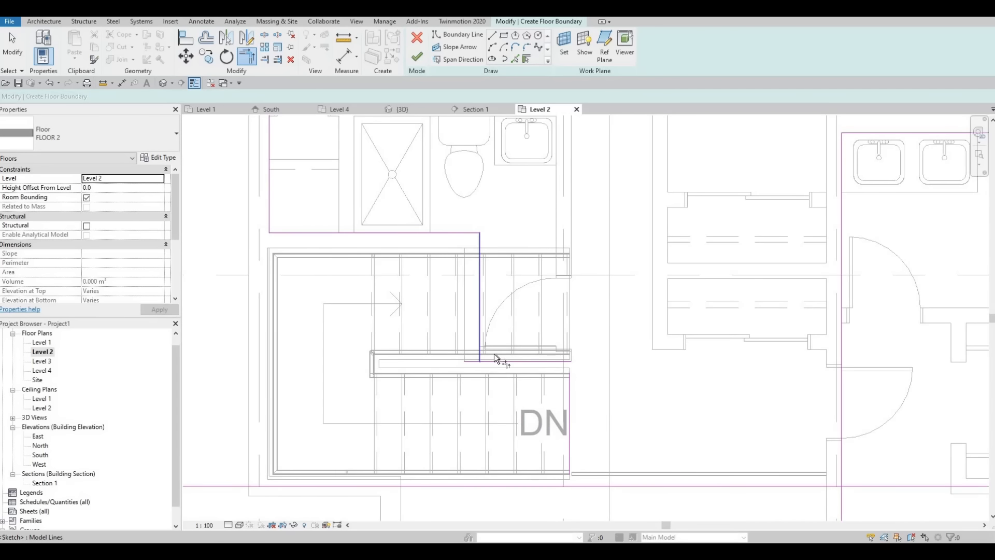
pyautogui.click(493, 361)
pyautogui.click(548, 357)
# Trim the stair edge line to the horizontal grid line, and that line to the lower-right bedroom's left wall line
pyautogui.moveTo(673, 513); pyautogui.dragTo(526, 363, button='middle')
pyautogui.moveTo(418, 289); pyautogui.dragTo(508, 275, button='middle')
pyautogui.click(510, 278)
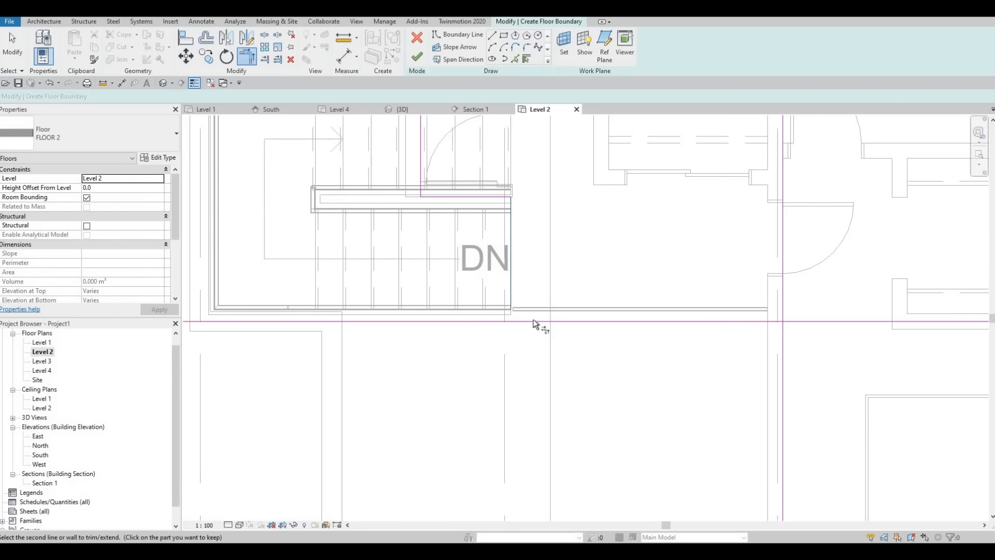
pyautogui.click(537, 320)
pyautogui.moveTo(500, 344); pyautogui.dragTo(523, 254, button='middle')
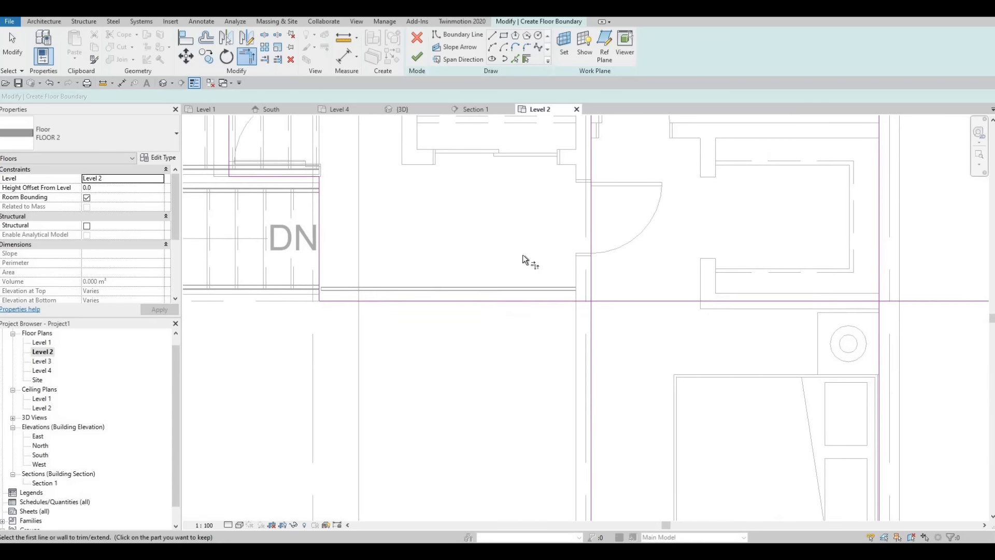
pyautogui.scroll(-1, 521, 250)
pyautogui.click(516, 248)
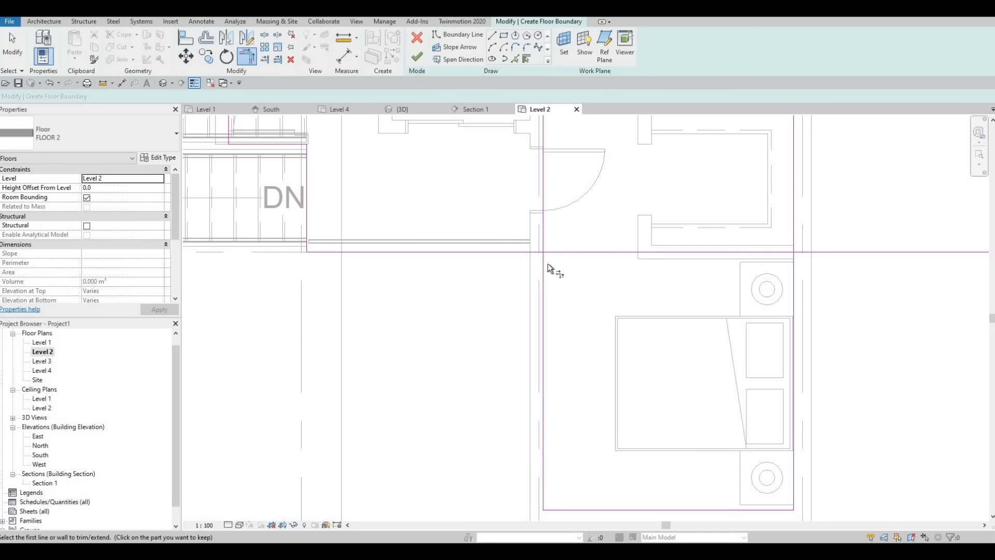
pyautogui.moveTo(573, 269); pyautogui.dragTo(484, 287, button='middle')
# Trim the right bathroom's top wall line and the upper-right bedroom's right wall line into a corner
pyautogui.scroll(2, 479, 244)
pyautogui.click(471, 245)
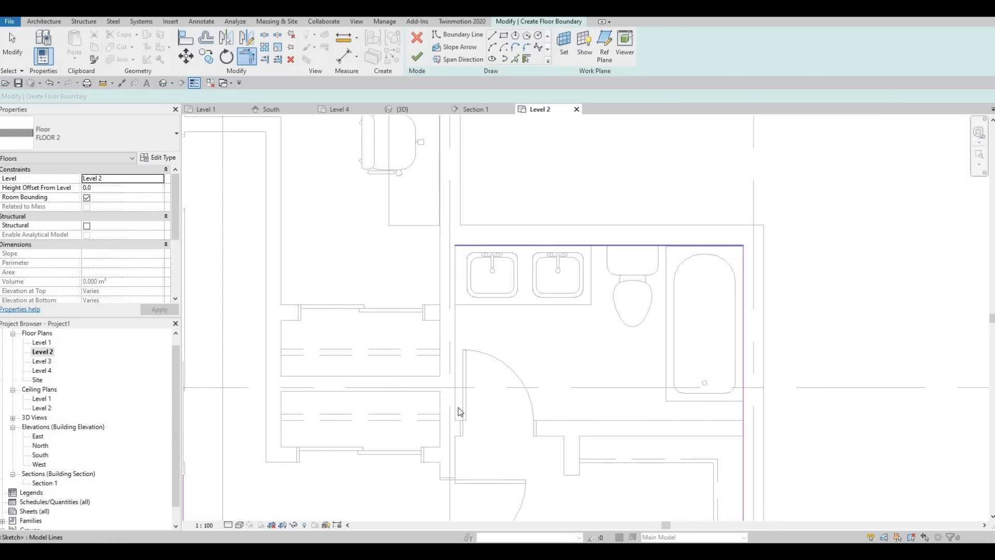
pyautogui.scroll(-1, 454, 202)
pyautogui.moveTo(452, 182); pyautogui.dragTo(458, 340, button='middle')
pyautogui.click(447, 179)
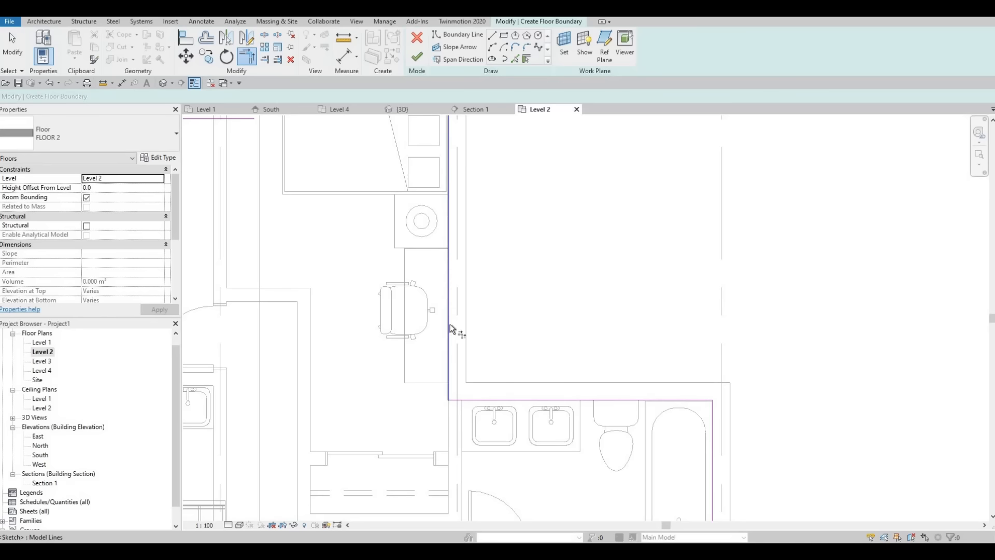
pyautogui.scroll(-1, 528, 201)
pyautogui.moveTo(539, 197); pyautogui.dragTo(539, 300, button='middle')
pyautogui.scroll(-4, 534, 269)
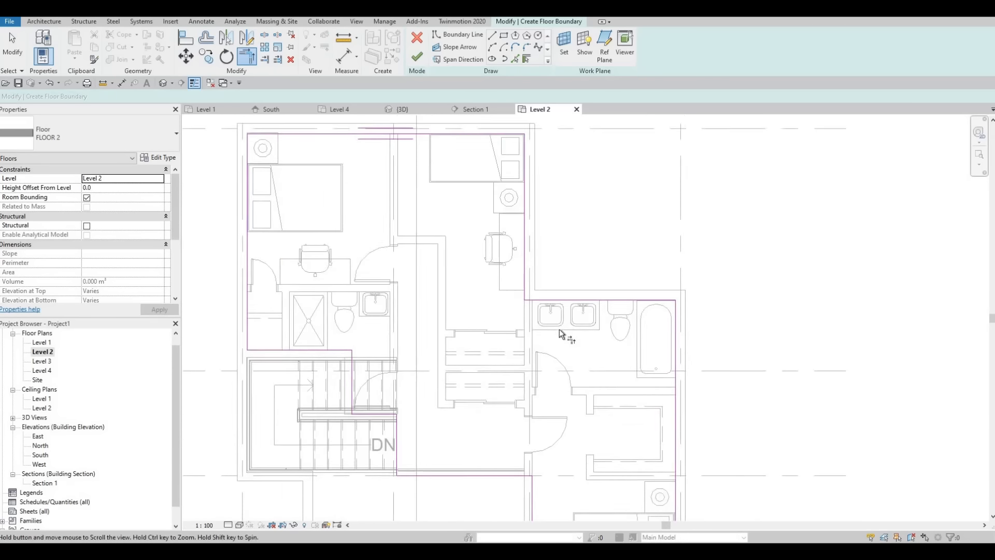
# Check the closed boundary around the right bathroom and finish the FLOOR 2 sketch
pyautogui.scroll(7, 487, 232)
pyautogui.moveTo(488, 232); pyautogui.dragTo(411, 101, button='middle')
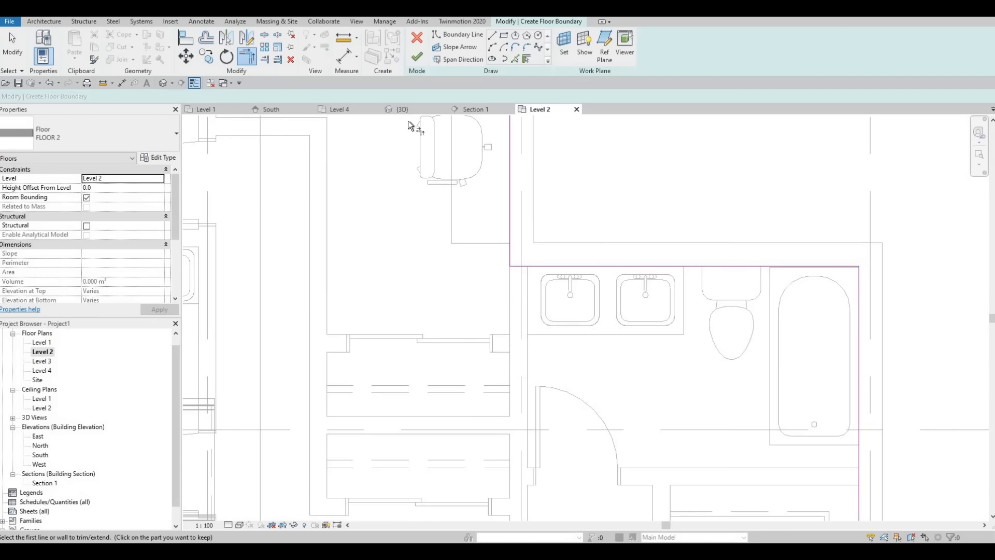
pyautogui.scroll(-4, 410, 122)
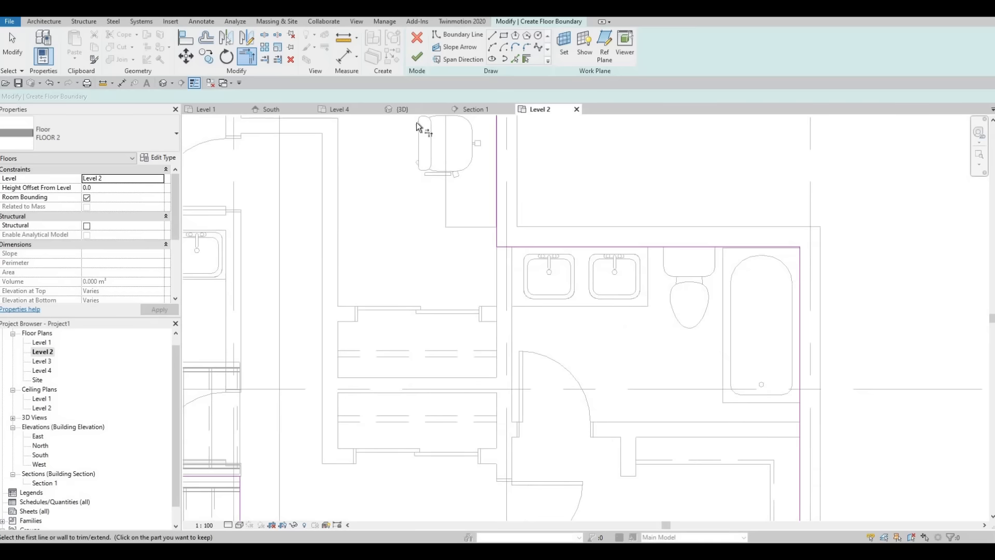
pyautogui.click(418, 57)
pyautogui.scroll(-2, 486, 248)
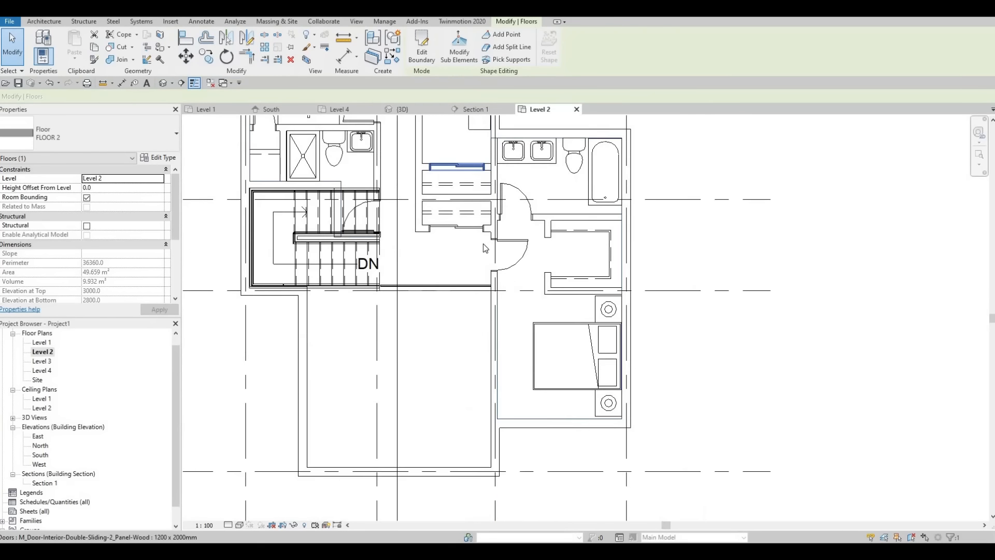
pyautogui.scroll(-2, 486, 248)
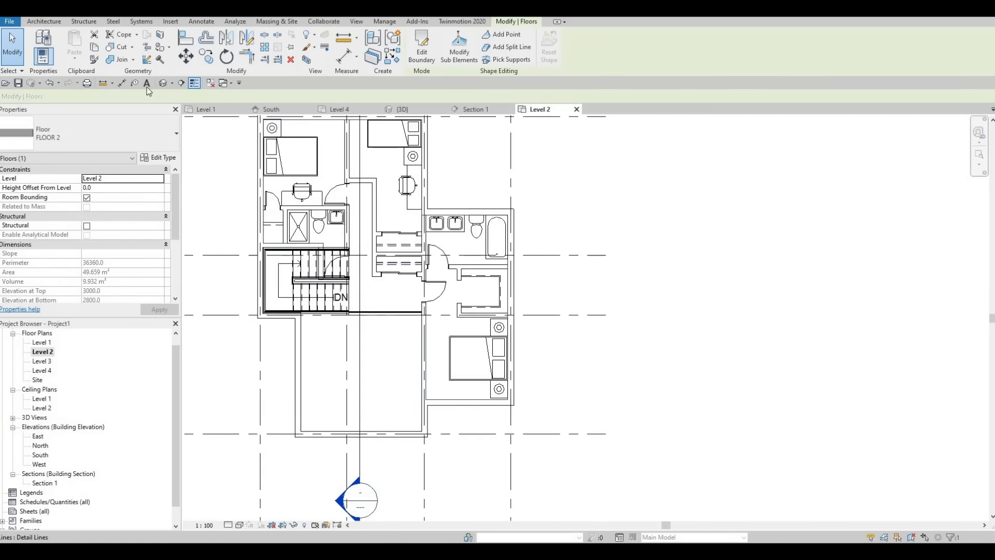
# Deselect the floor and inspect it in the 3D view around the stair opening and landing railing
pyautogui.press('Escape')
pyautogui.press('Escape')
pyautogui.click(402, 109)
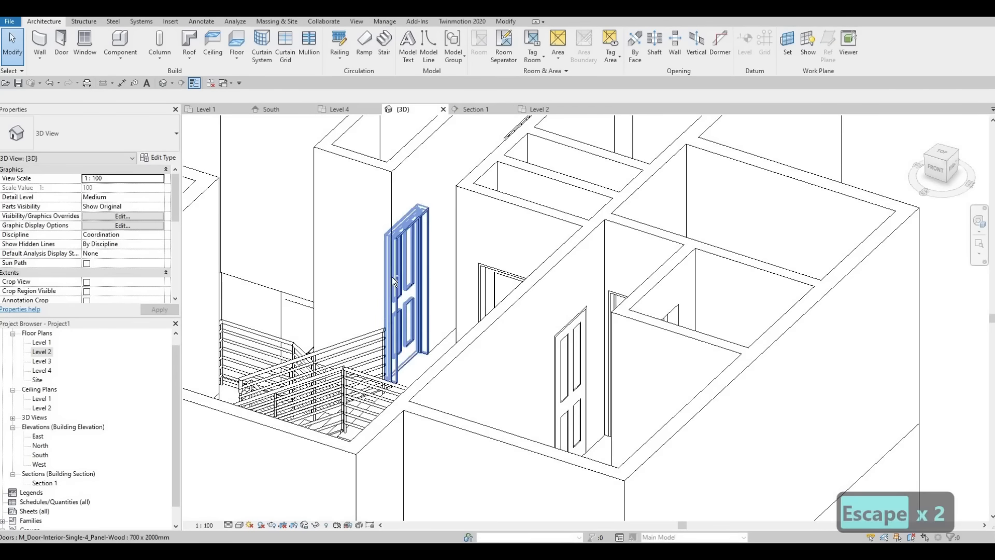
pyautogui.keyDown('shift'); pyautogui.moveTo(435, 280); pyautogui.dragTo(733, 463, button='middle'); pyautogui.keyUp('shift')
pyautogui.scroll(3, 543, 223)
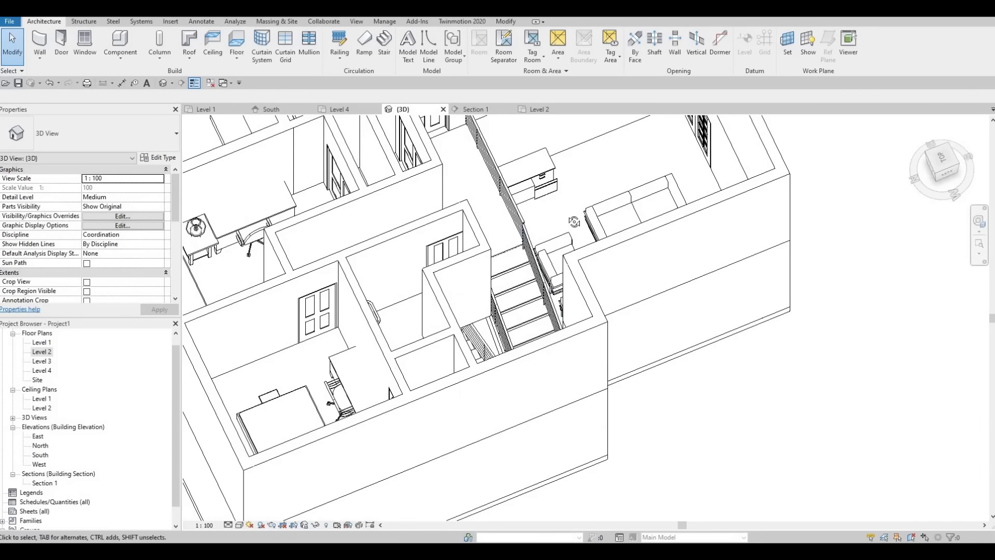
pyautogui.scroll(2, 485, 181)
pyautogui.scroll(6, 484, 181)
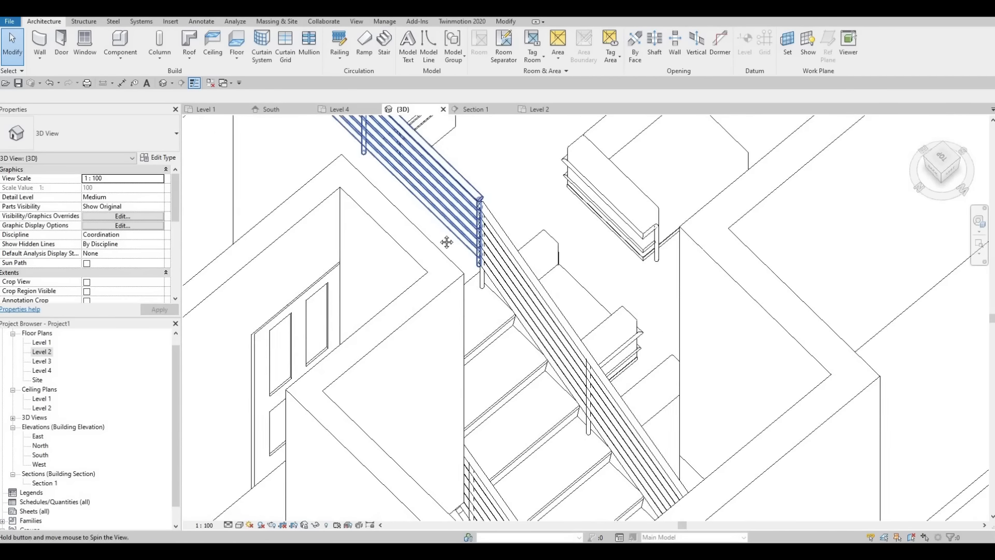
pyautogui.moveTo(413, 362); pyautogui.dragTo(487, 393, button='middle')
pyautogui.scroll(-4, 487, 394)
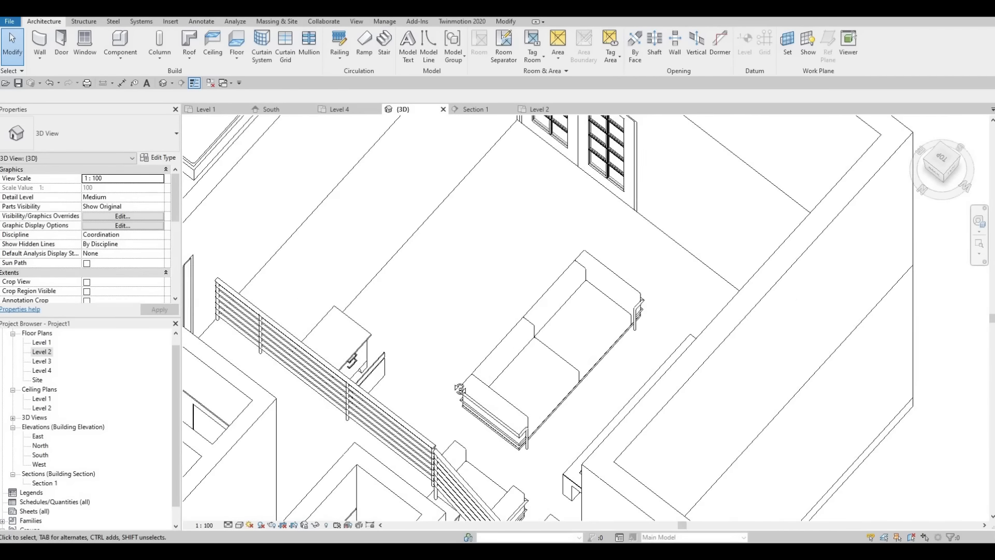
# Examine the complete Level 2 layout in 3D from above and from the front, including rooms, doors and railings
pyautogui.keyDown('shift'); pyautogui.moveTo(500, 329); pyautogui.dragTo(279, 228, button='middle'); pyautogui.keyUp('shift')
pyautogui.scroll(-2, 414, 363)
pyautogui.moveTo(507, 455); pyautogui.dragTo(333, 333, button='middle')
pyautogui.scroll(-2, 409, 374)
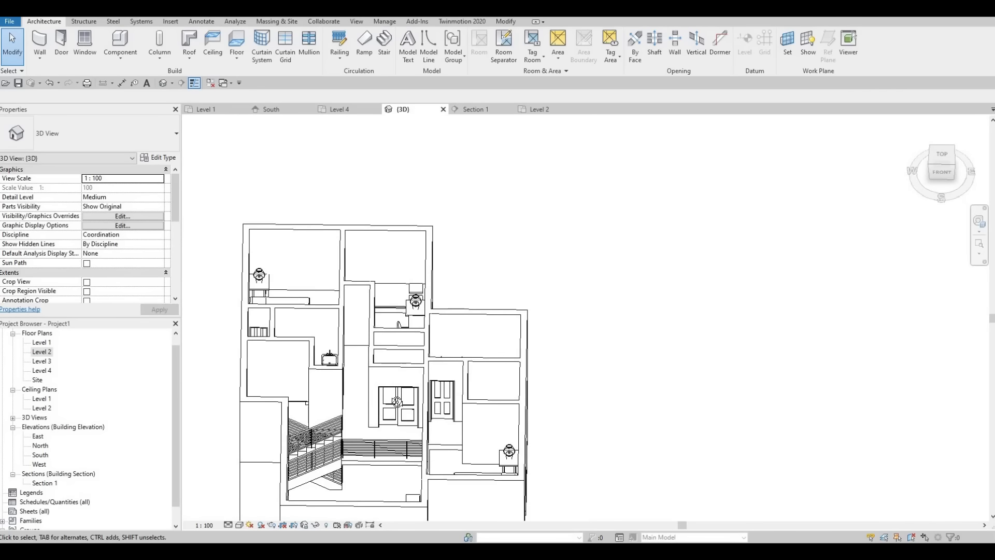
pyautogui.keyDown('shift'); pyautogui.moveTo(397, 401); pyautogui.dragTo(520, 373, button='middle'); pyautogui.keyUp('shift')
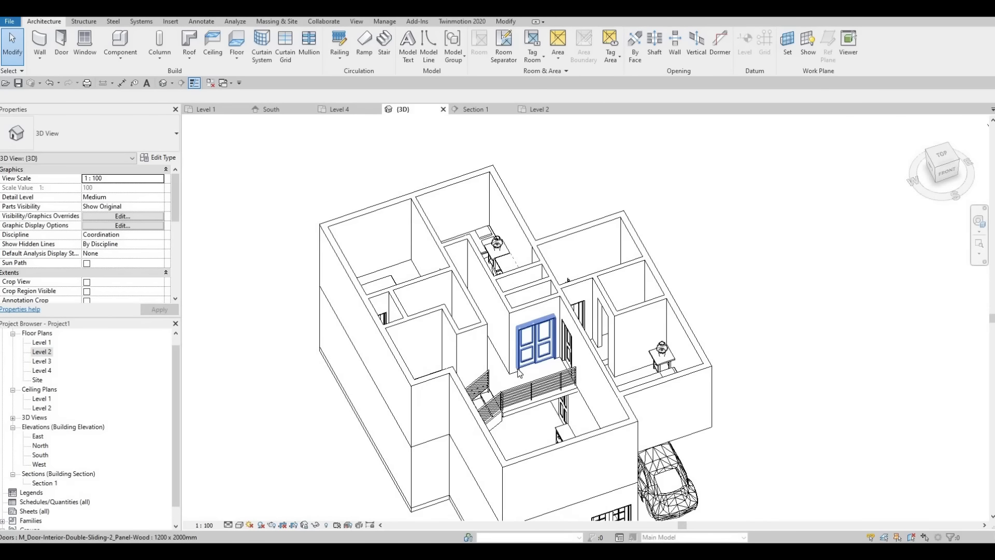
pyautogui.scroll(2, 519, 373)
pyautogui.scroll(-3, 518, 382)
pyautogui.keyDown('shift'); pyautogui.moveTo(394, 444); pyautogui.dragTo(441, 395, button='middle'); pyautogui.keyUp('shift')
# View the Level 1 floor plan around the stair, and return to the Level 2 floor plan
pyautogui.doubleClick(41, 354)
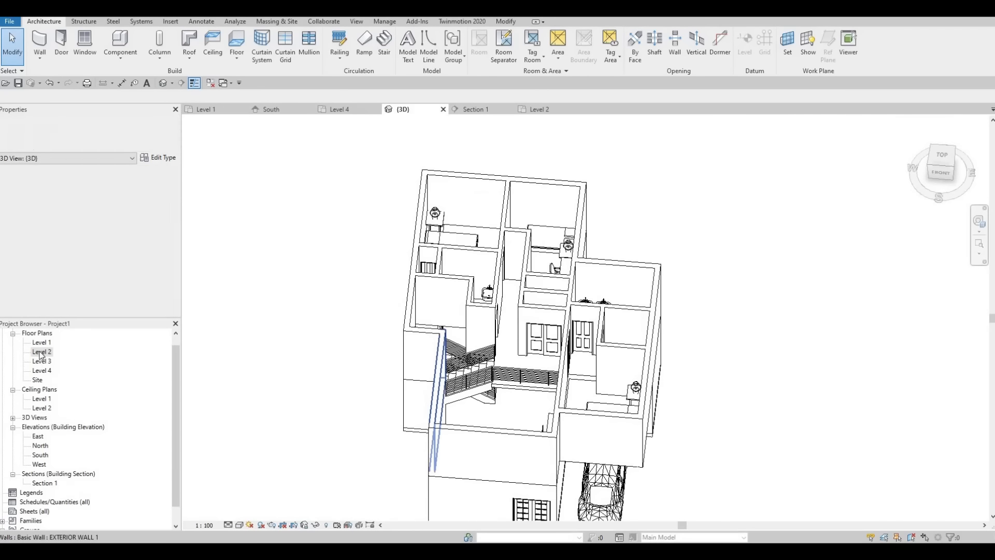
pyautogui.doubleClick(42, 343)
pyautogui.doubleClick(46, 352)
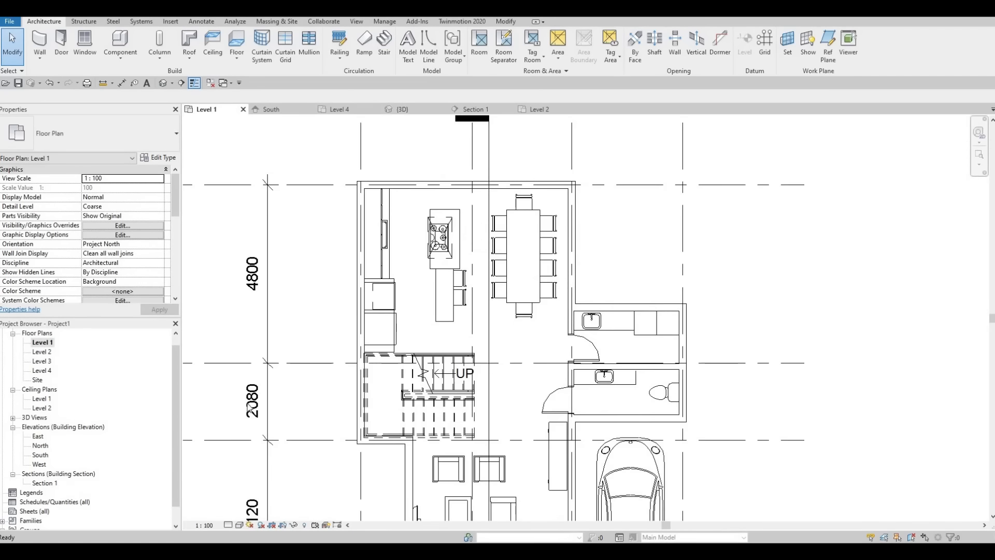
pyautogui.moveTo(296, 352); pyautogui.dragTo(464, 422, button='middle')
pyautogui.scroll(-1, 465, 456)
pyautogui.scroll(1, 491, 412)
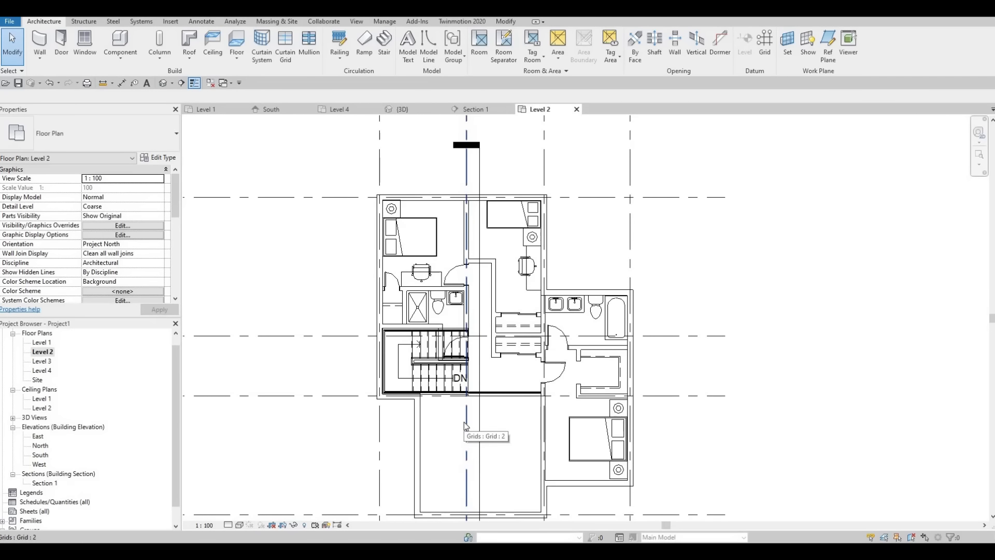